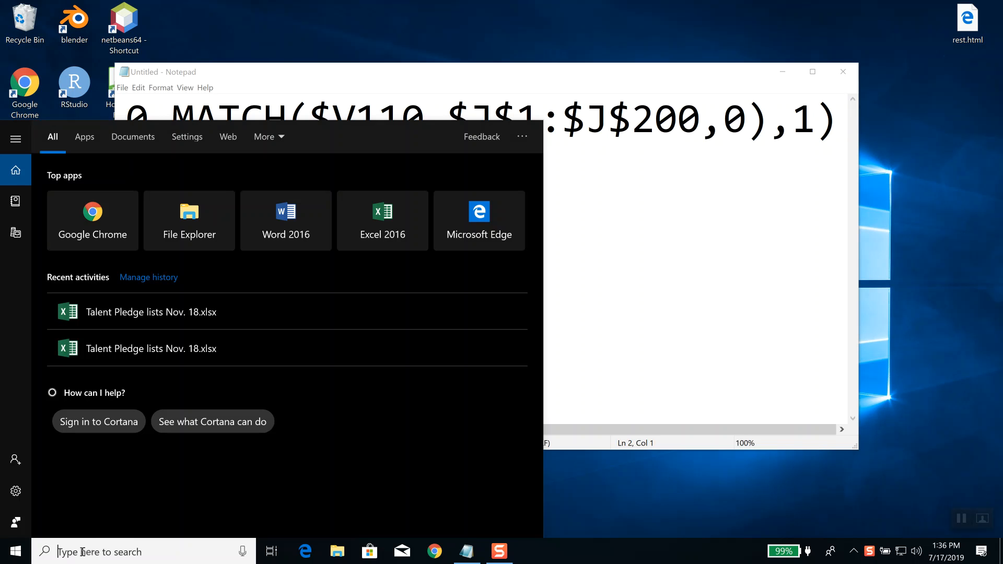
Open Excel 2016 and create a blank workbook.
text(excel)
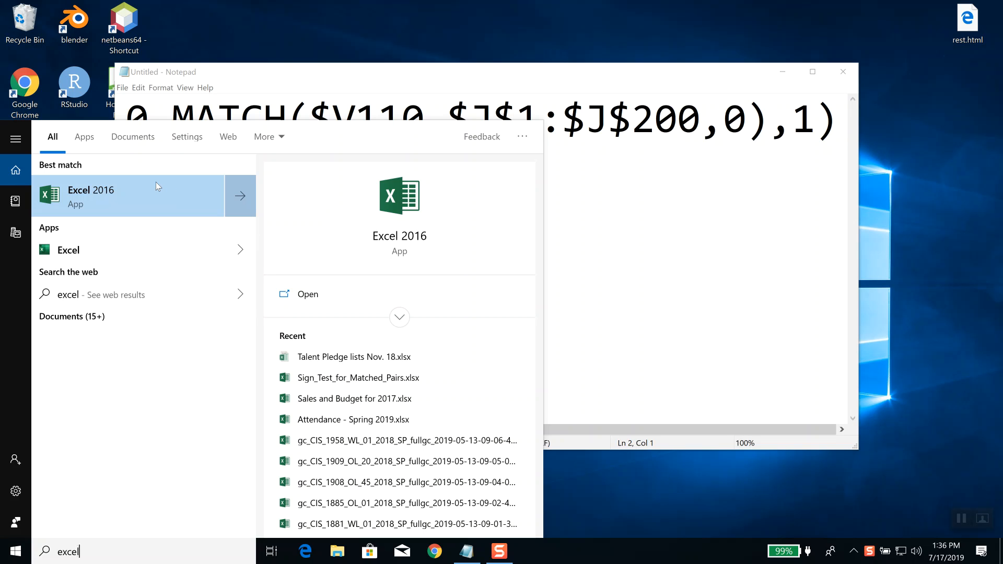
click(105, 188)
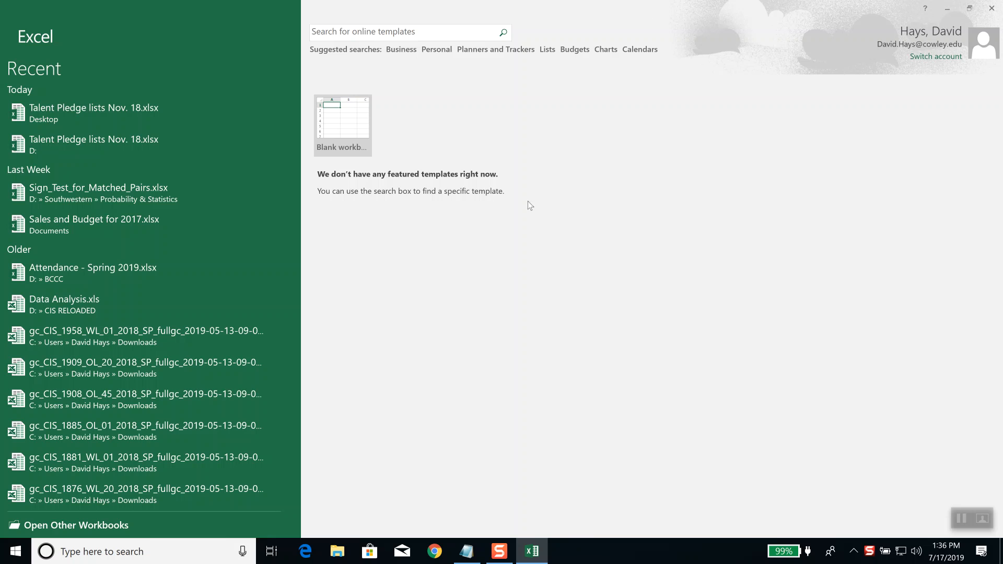
click(345, 115)
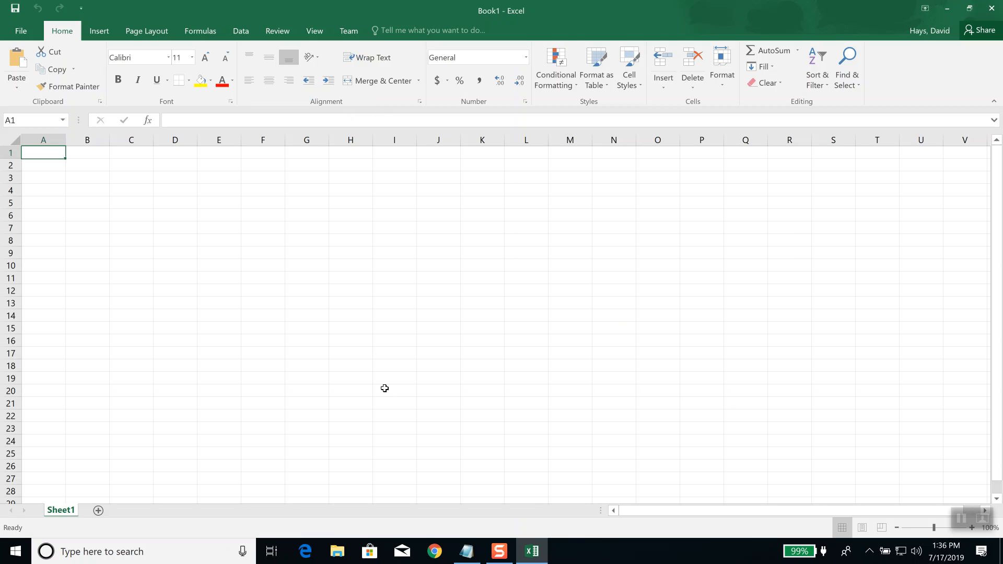
scroll(386, 388, up, 8)
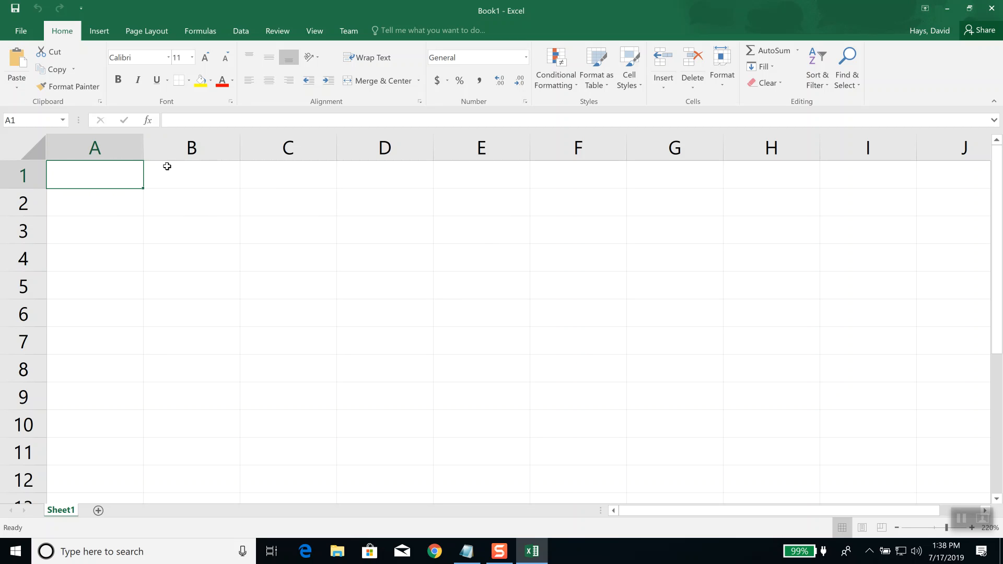
click(25, 33)
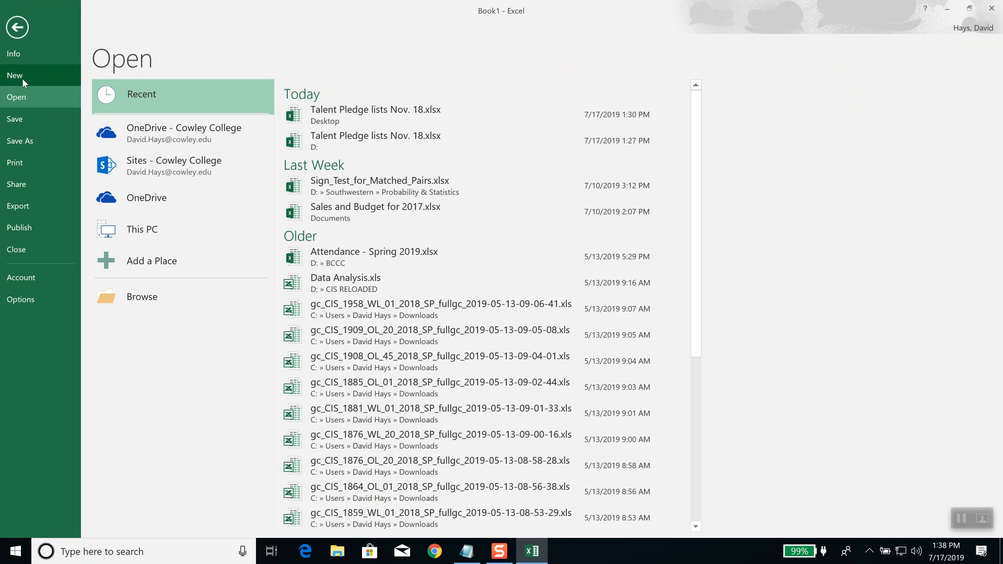
click(21, 30)
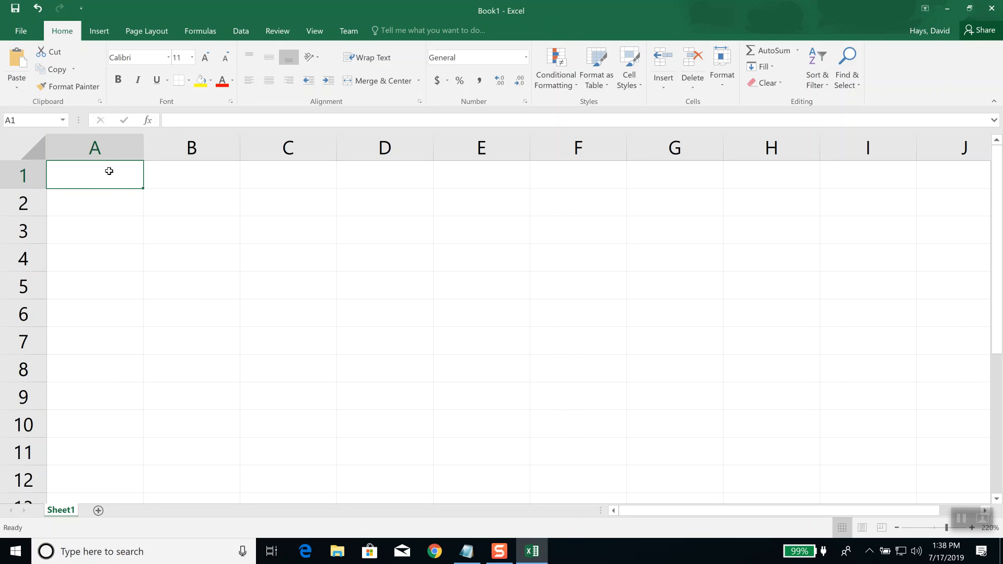
Enter January in cell A1 and February in cell B1.
text(Jan)
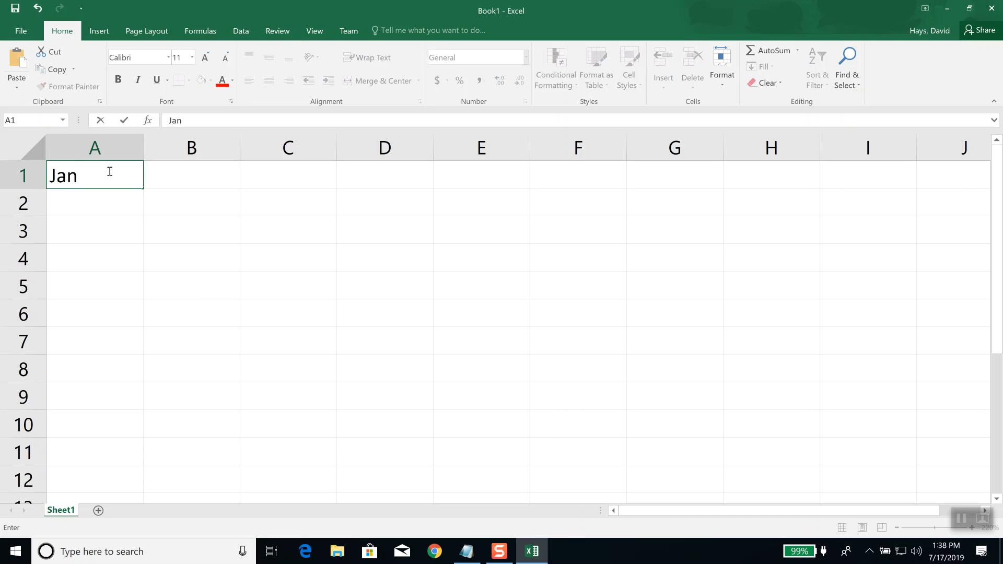
text(uary)
key(Tab)
text(Feb)
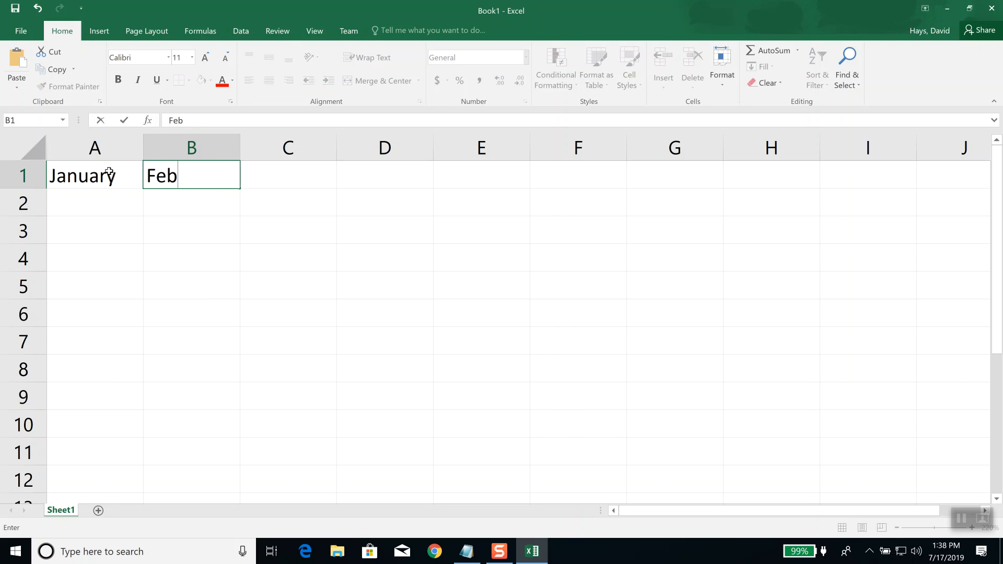
text(ruary)
key(Tab)
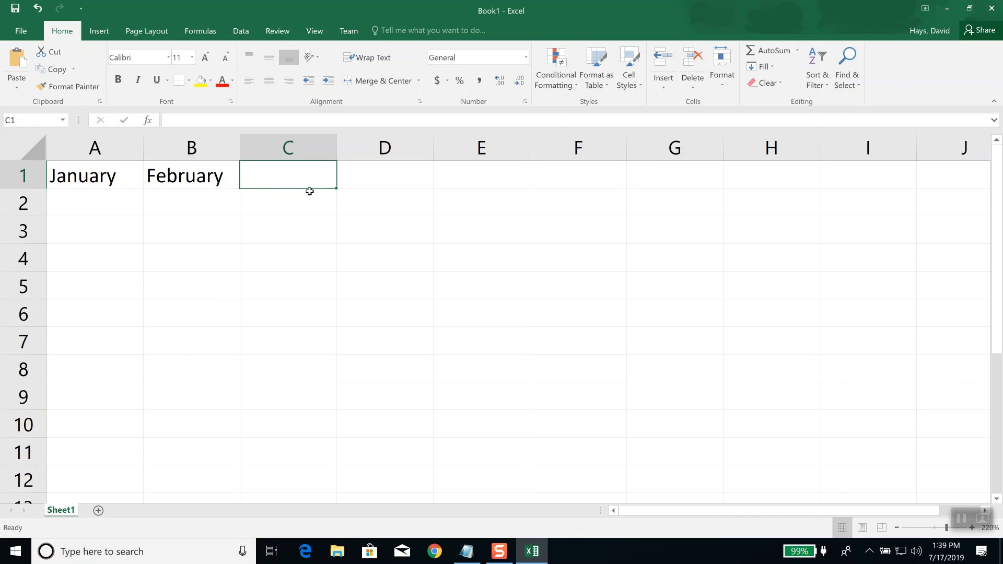
Fill the month series from February in B1 across row 1 through June in F1.
click(99, 177)
drag(99, 177, 174, 179)
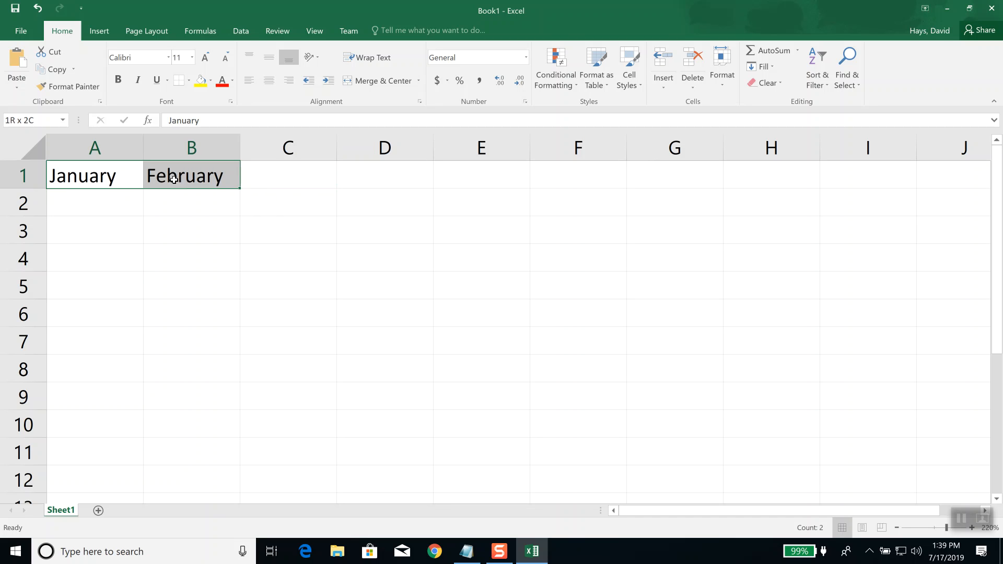
drag(174, 179, 174, 179)
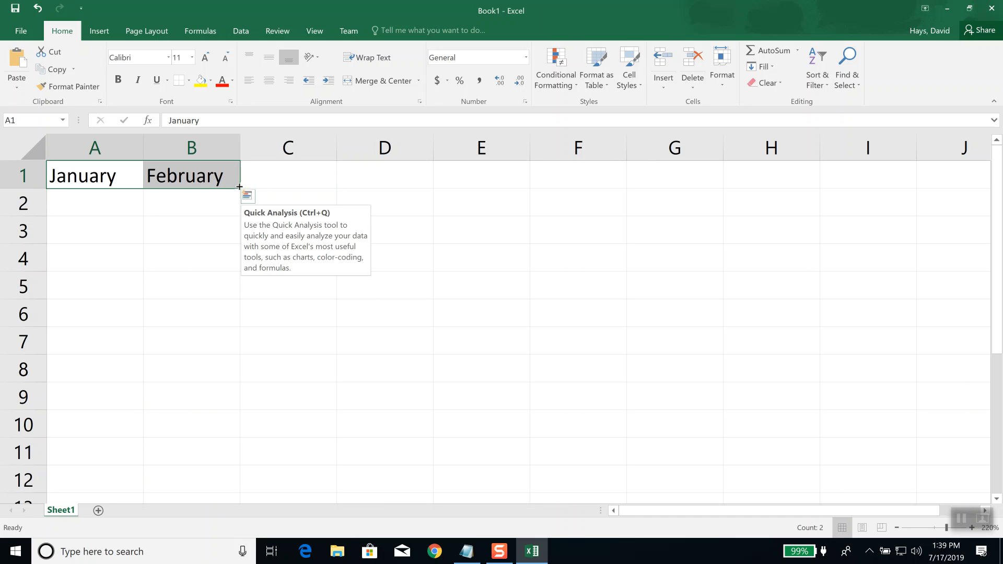
click(678, 198)
click(234, 180)
drag(239, 188, 497, 183)
drag(506, 184, 585, 188)
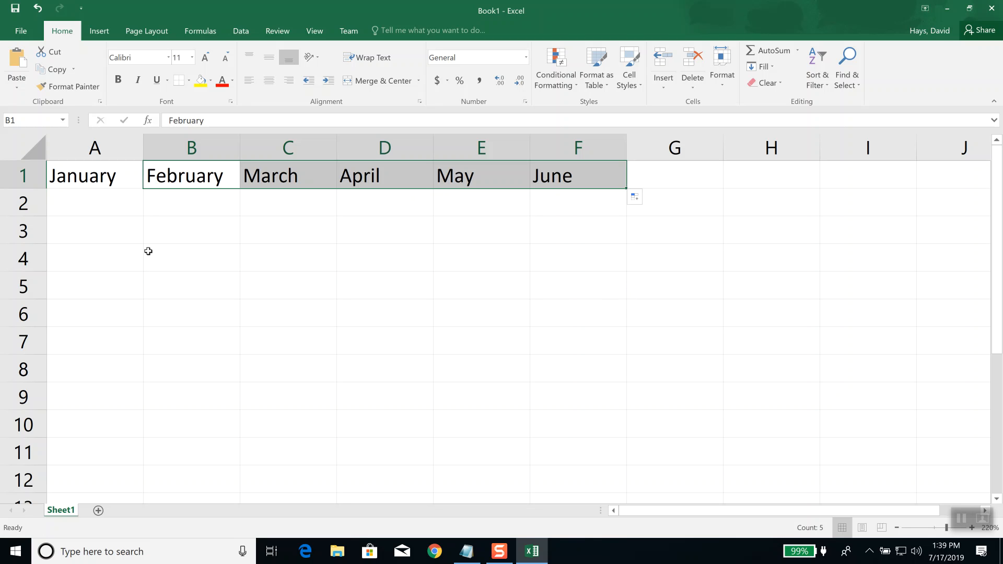
click(101, 204)
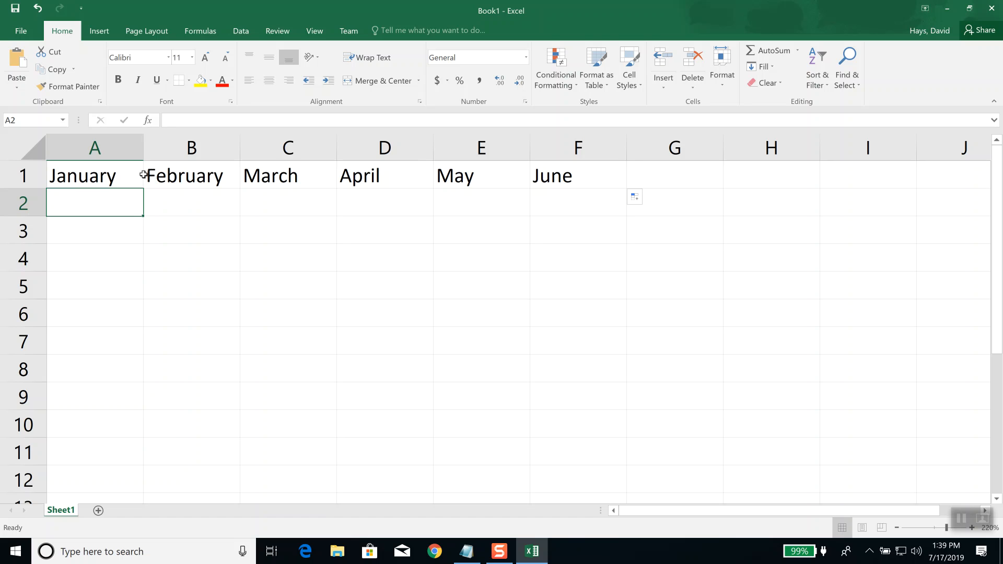
click(98, 176)
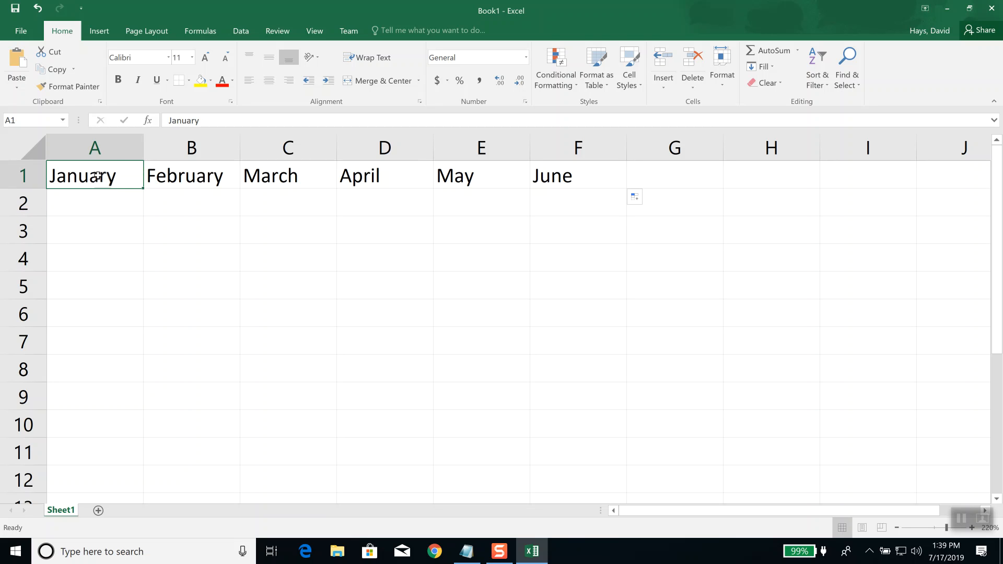
click(229, 185)
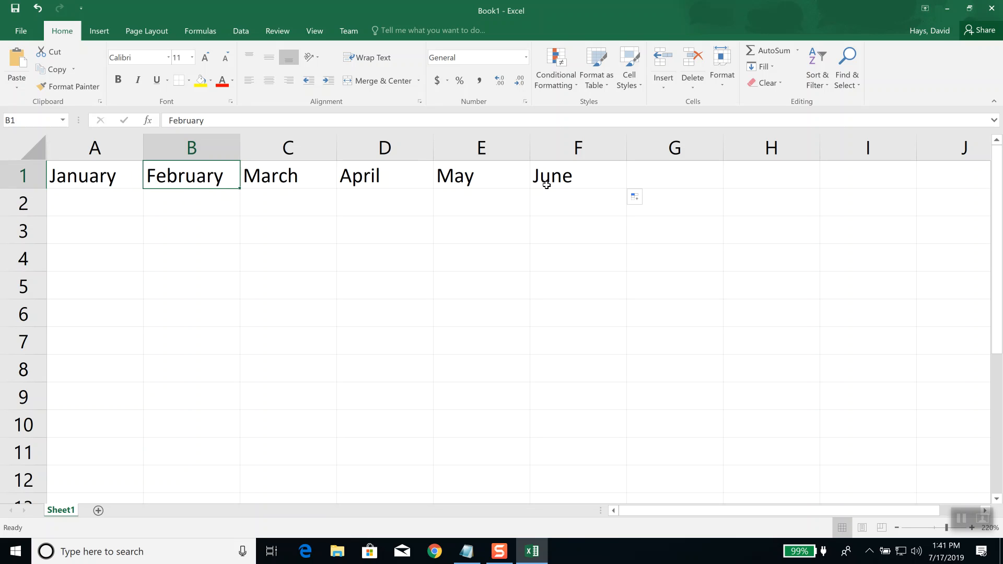
Add a new worksheet and build a daily date series across A1:H1 from the entries Mar 1 and Mar 2.
click(98, 510)
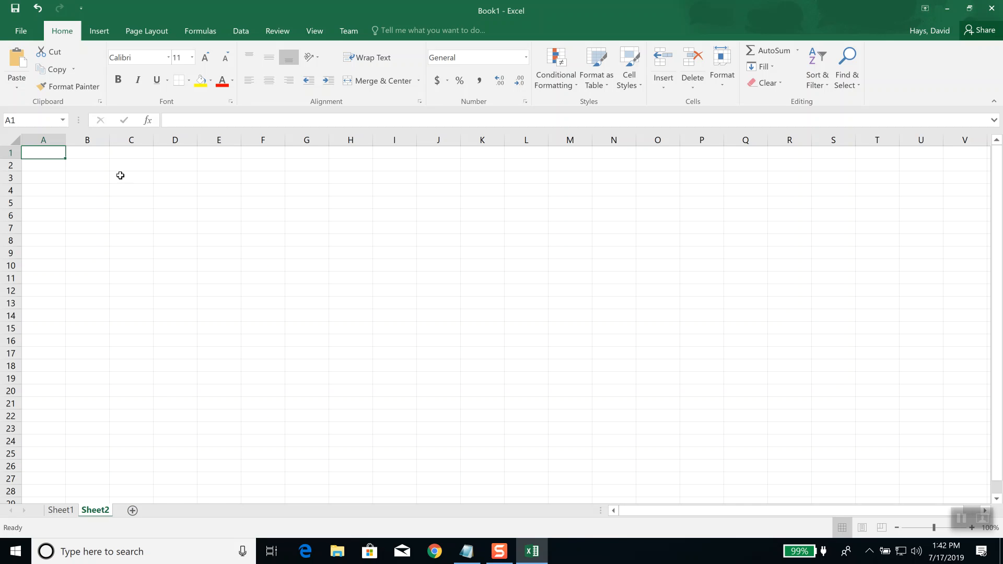
scroll(186, 296, up, 6)
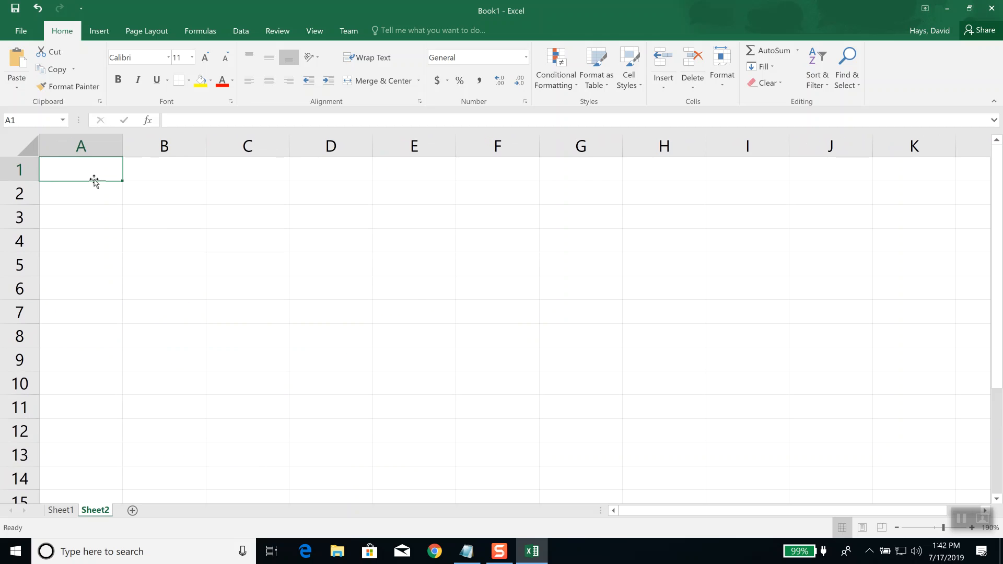
text(Mar 1)
key(ctrl+Return)
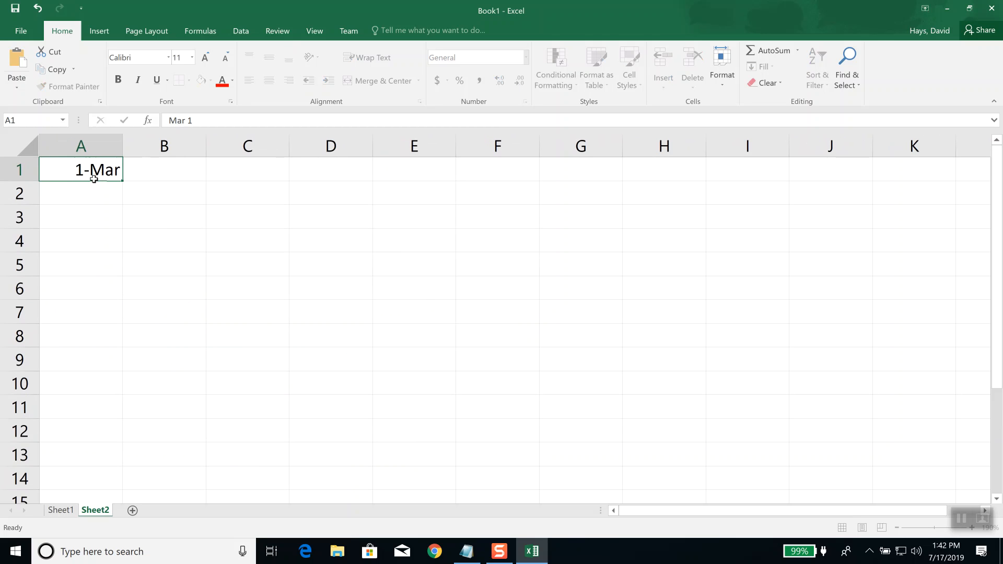
key(Tab)
text(Mar 2)
key(Tab)
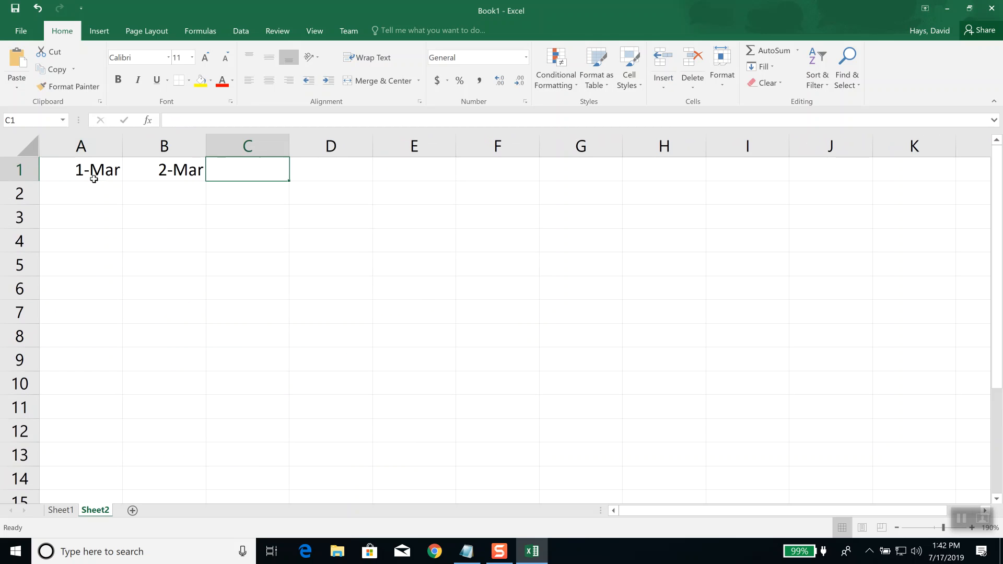
drag(94, 178, 677, 182)
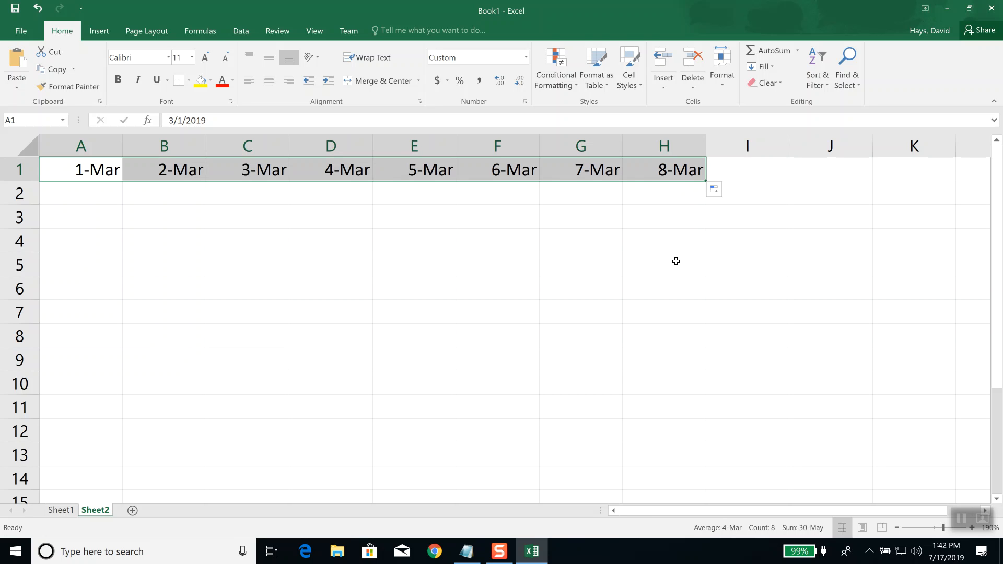
Enter happy1 in A2 and happy2 in B2, and fill the series across to H2.
click(89, 192)
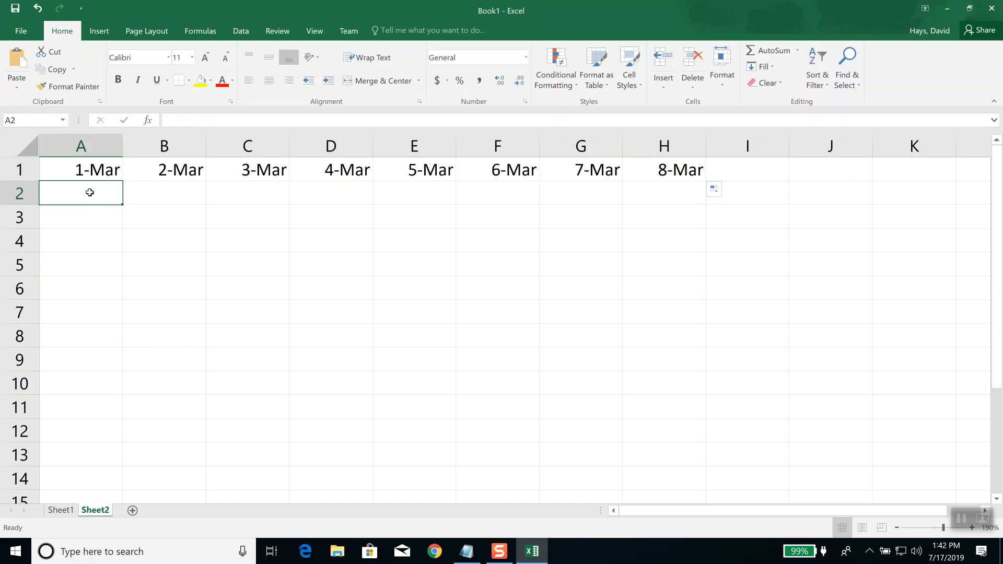
text(happy1)
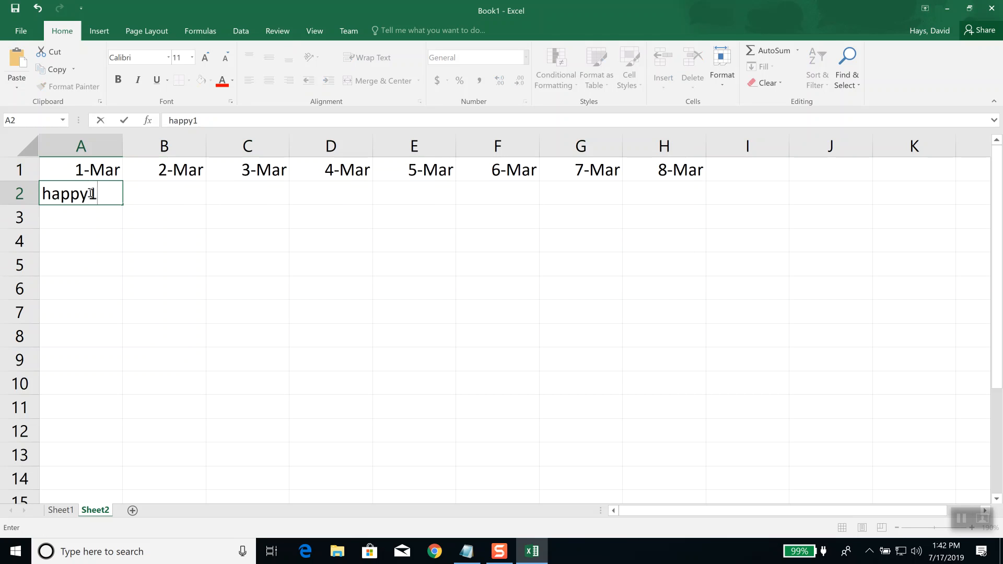
key(Tab)
text(happy2)
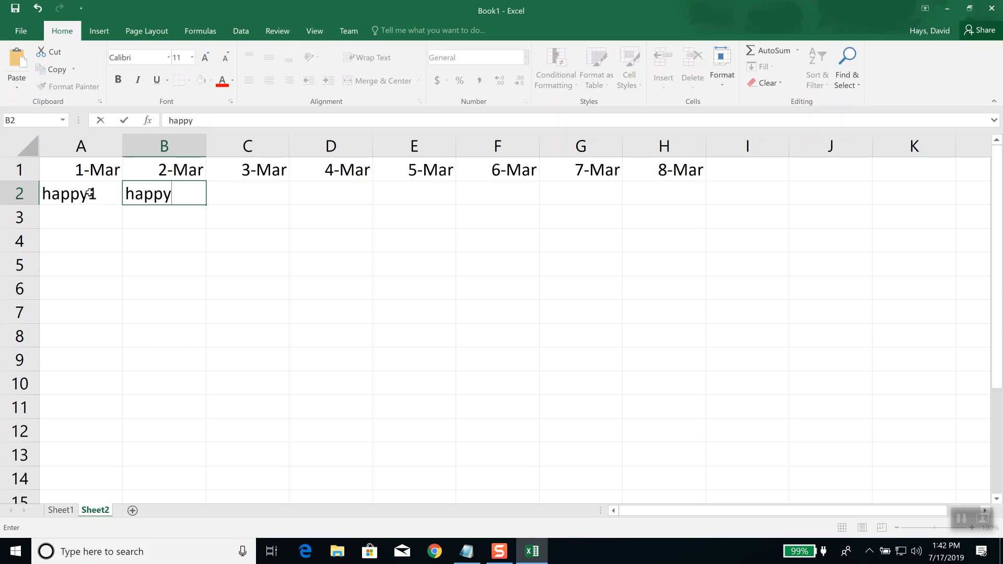
key(ctrl+Return)
key(Tab)
drag(101, 192, 670, 201)
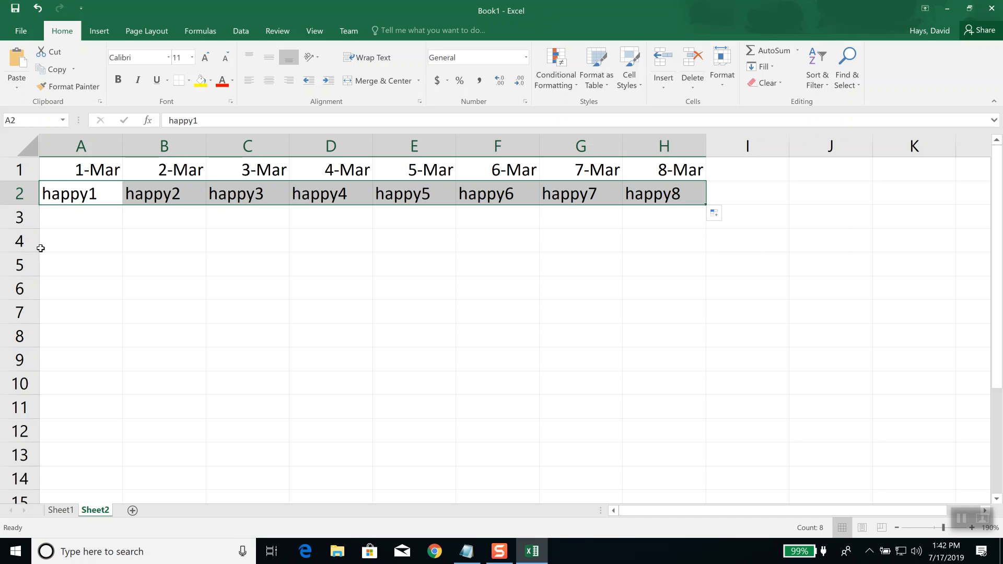
Enter 1happy in A3 and 2happy in B3, and fill the pattern across to H3.
click(104, 217)
text(1happy)
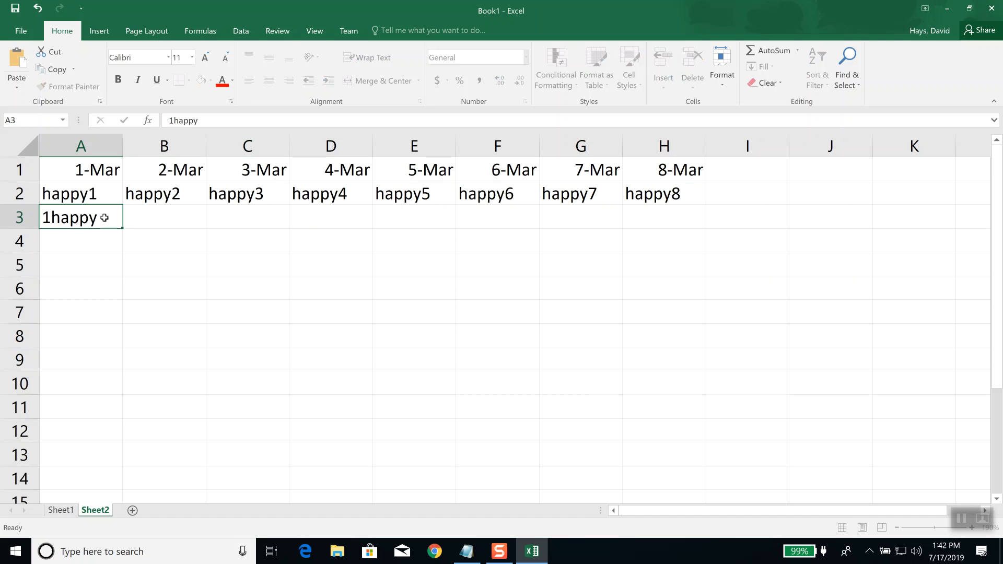
key(Tab)
text(2happy)
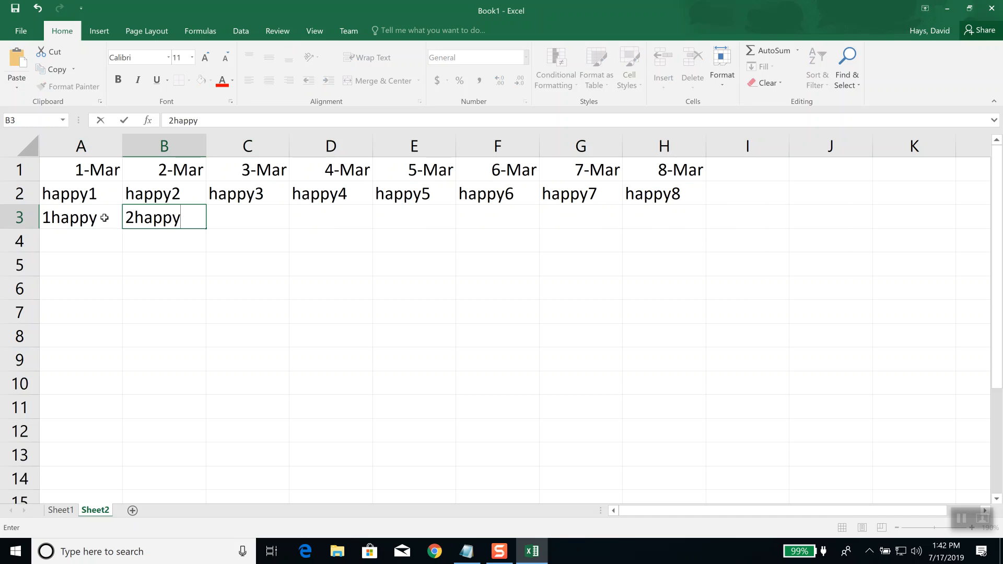
key(Tab)
drag(103, 218, 155, 232)
click(155, 232)
drag(86, 219, 665, 225)
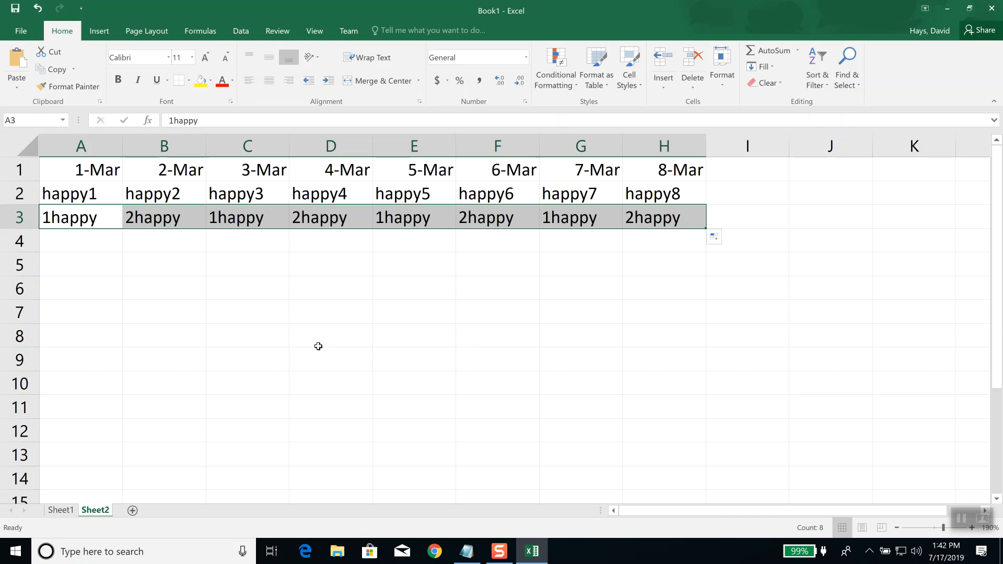
click(241, 297)
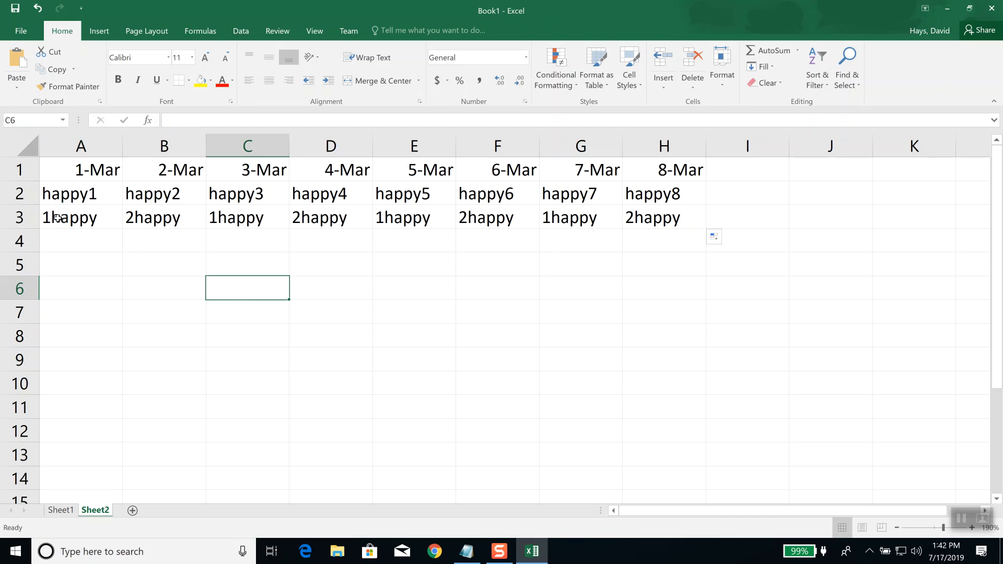
click(73, 245)
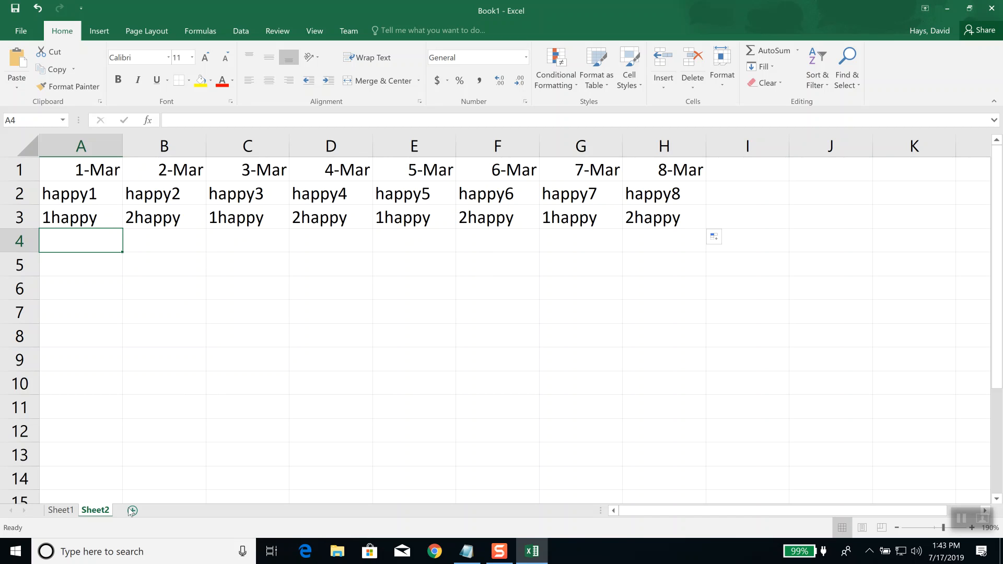
Insert a new worksheet directly after Sheet1.
click(61, 512)
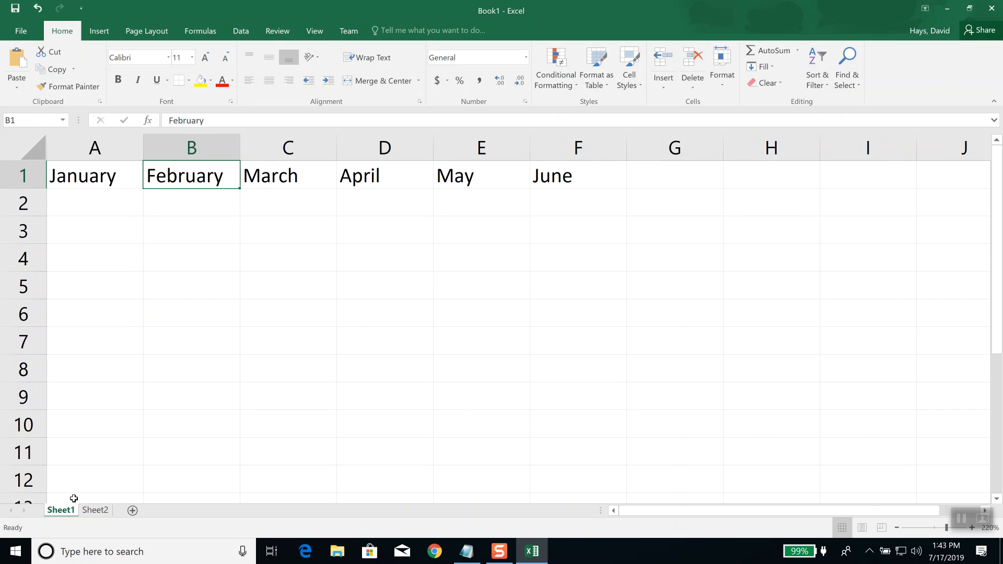
click(132, 510)
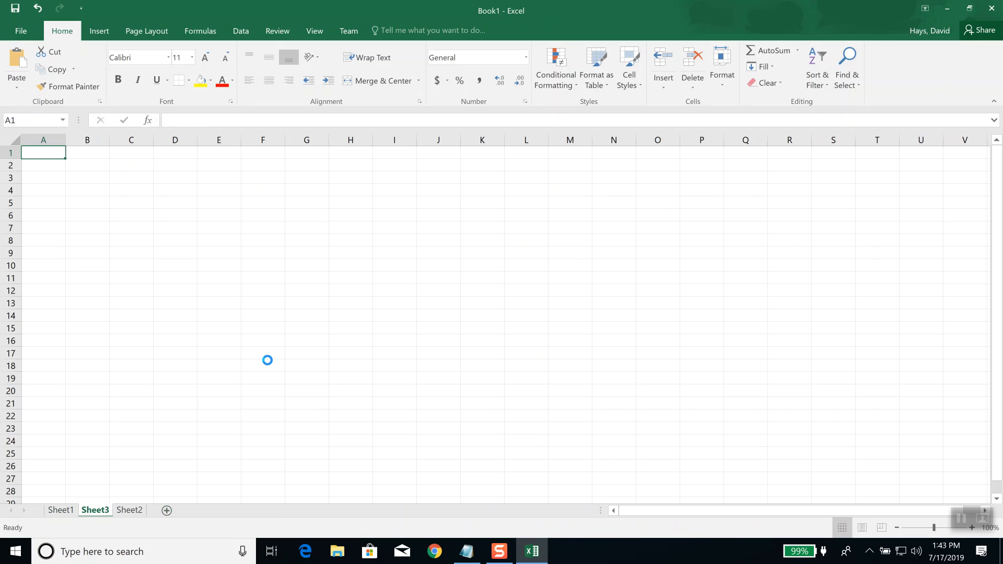
scroll(267, 361, up, 7)
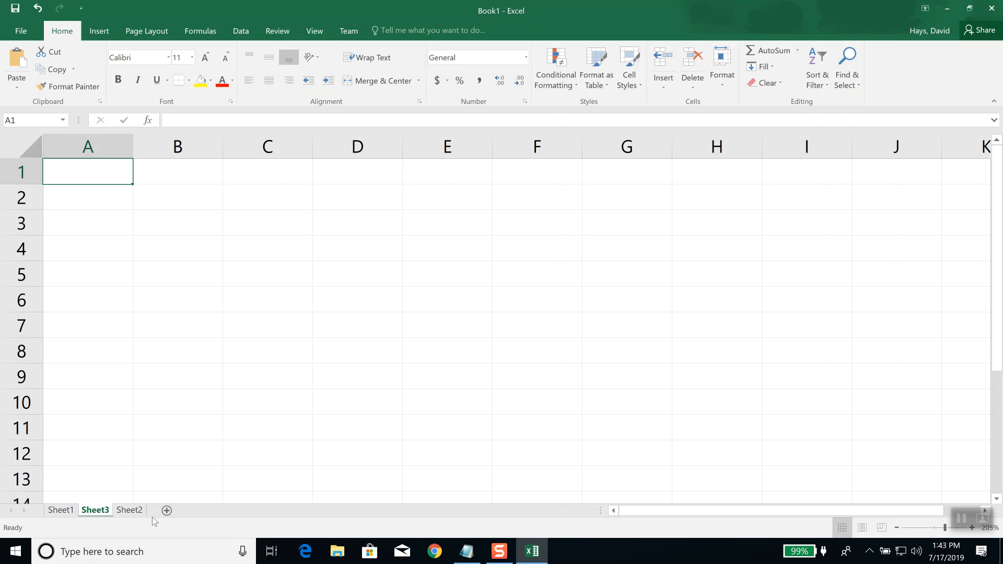
Switch to Sheet1 and enter the date Mar 1 in cell H1.
click(67, 510)
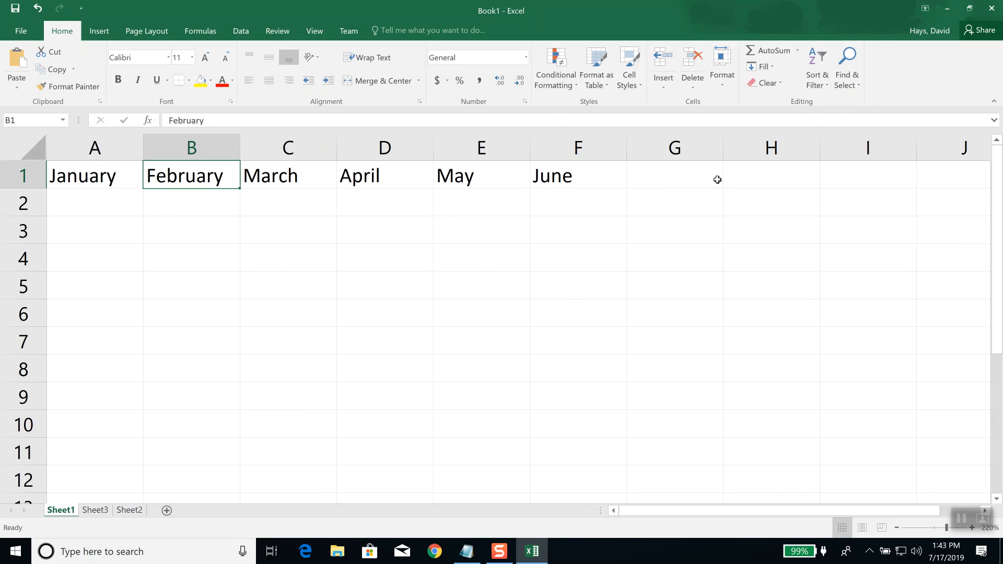
click(755, 177)
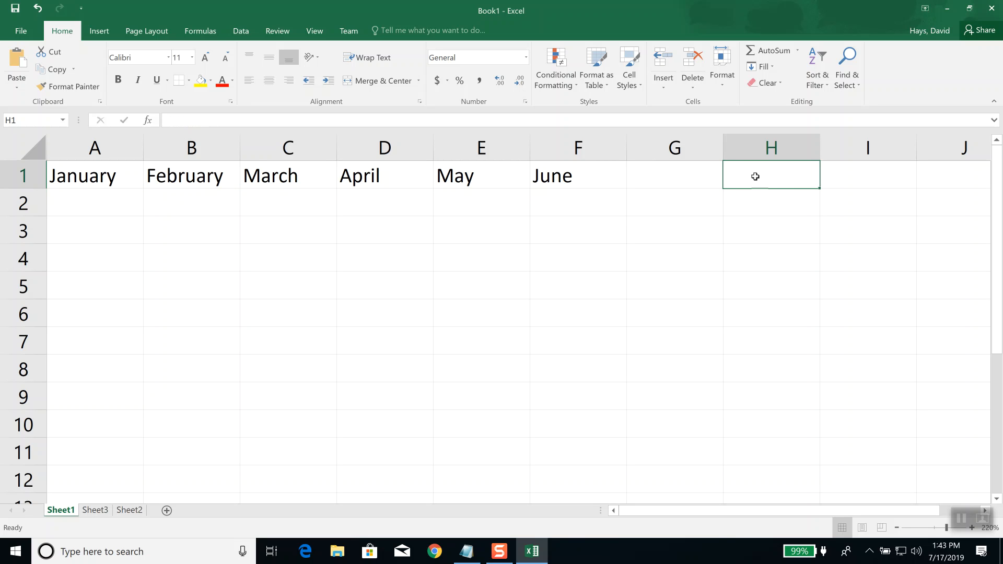
text(Mar)
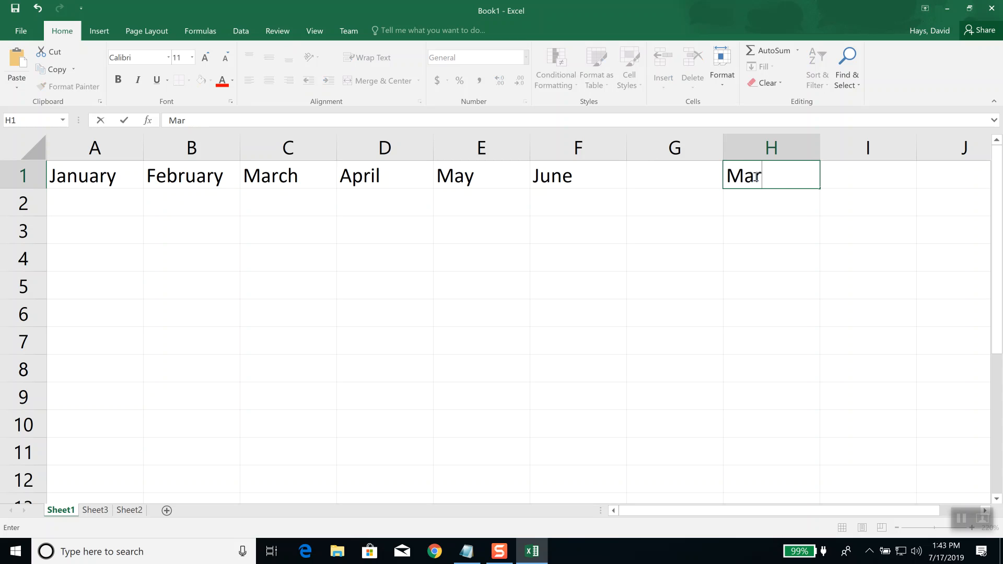
text( 1)
key(ctrl+Return)
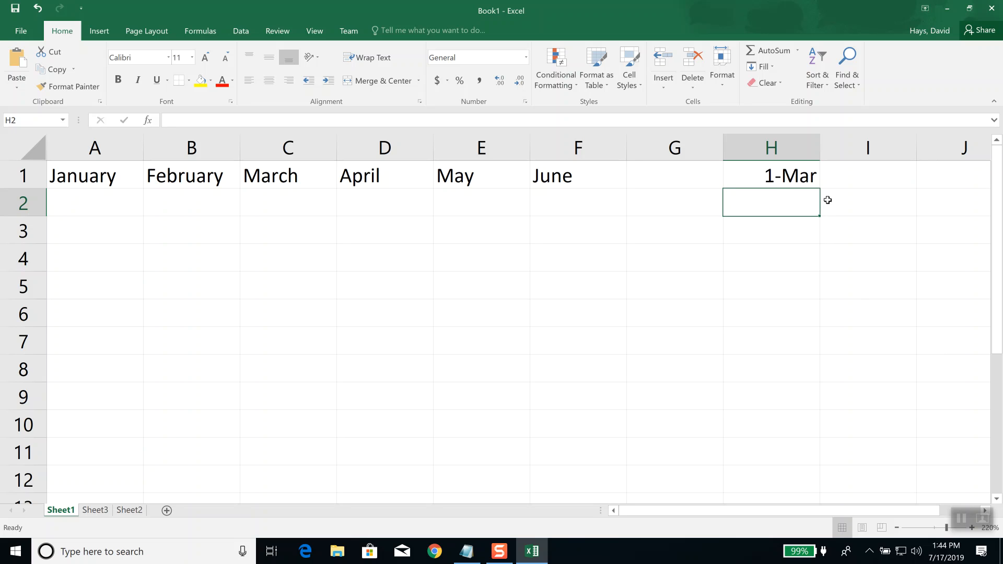
Change the number format of cell H1 to General.
click(811, 177)
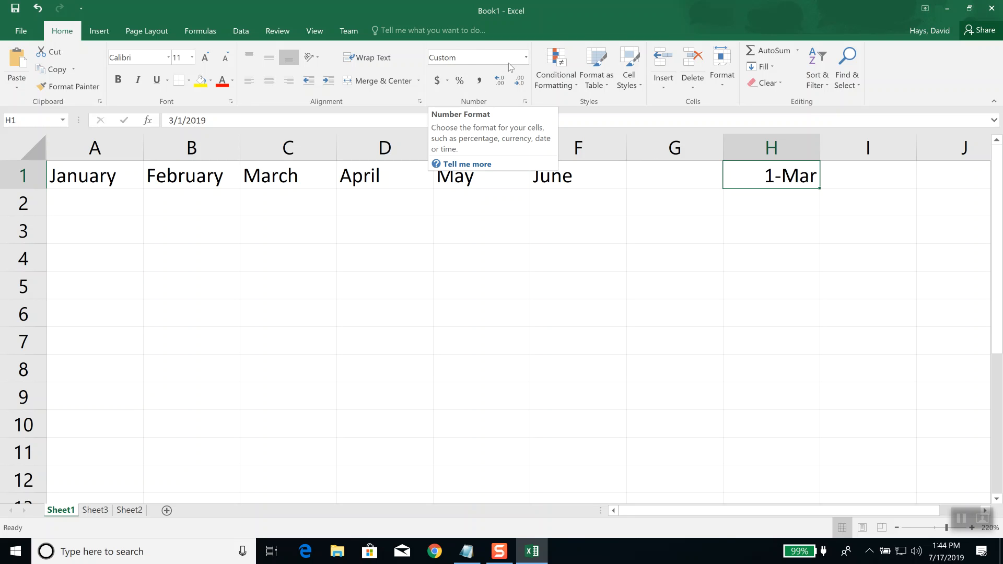
click(526, 57)
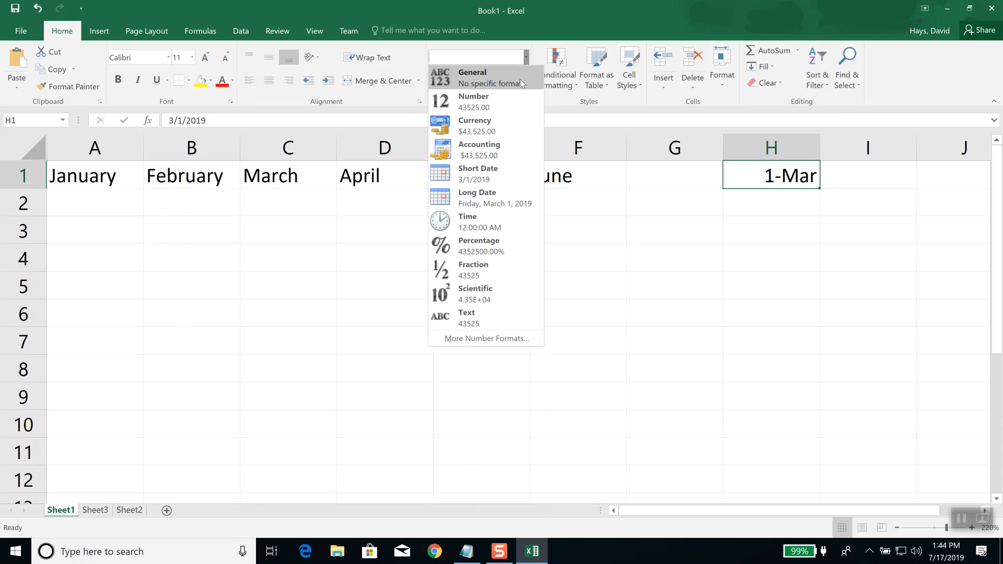
click(492, 85)
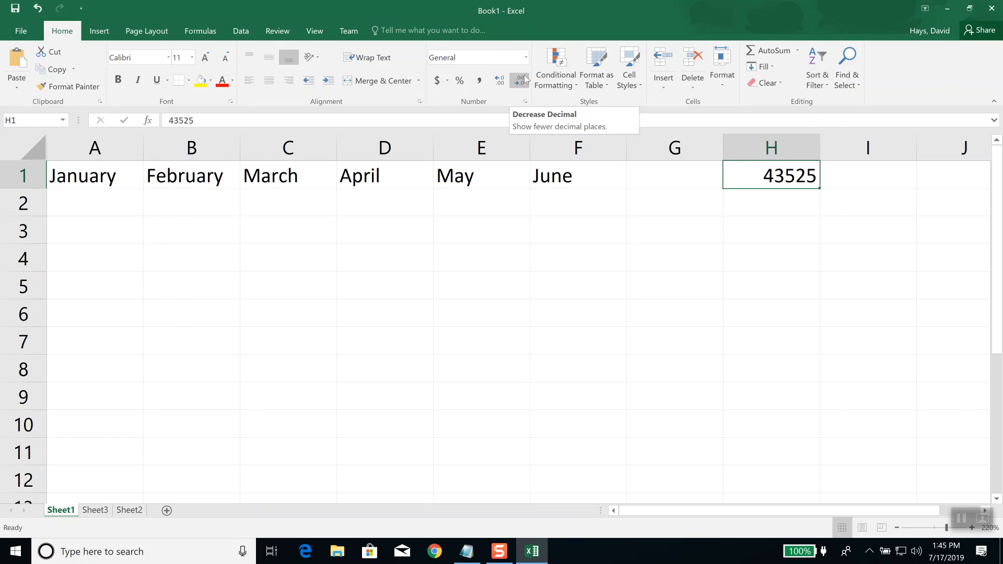
Format H1 as a Short Date, followed by the Long Date format.
click(526, 59)
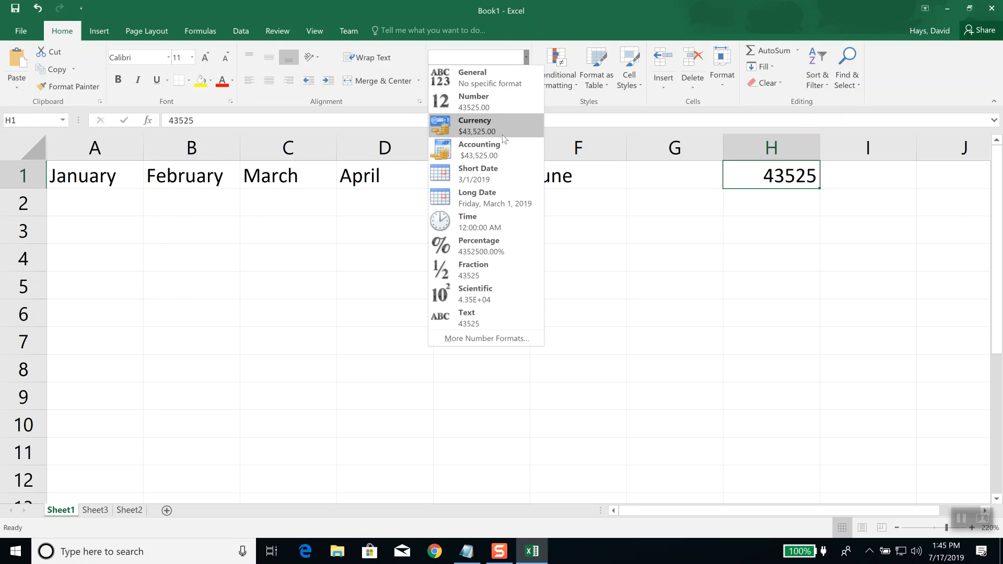
click(482, 181)
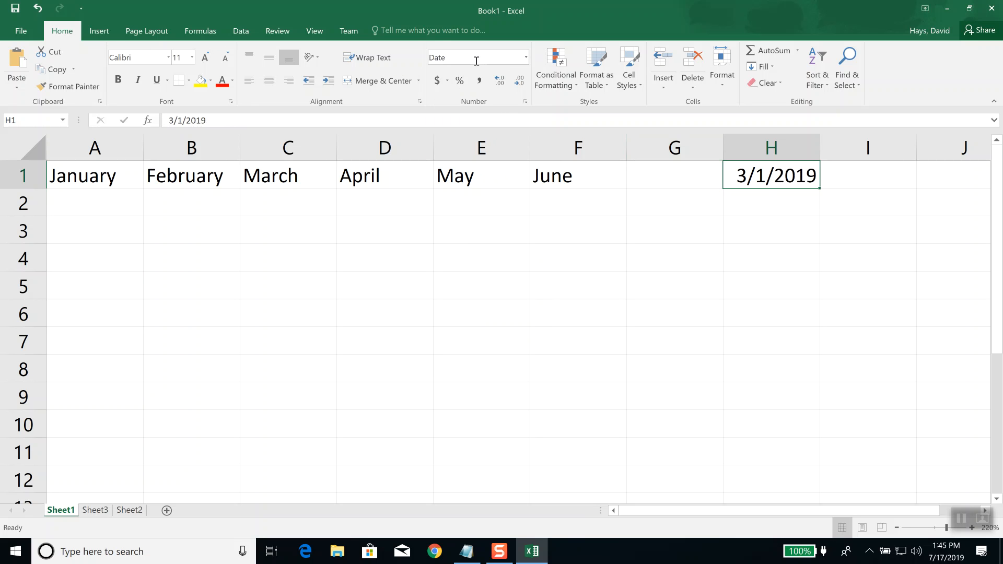
click(525, 58)
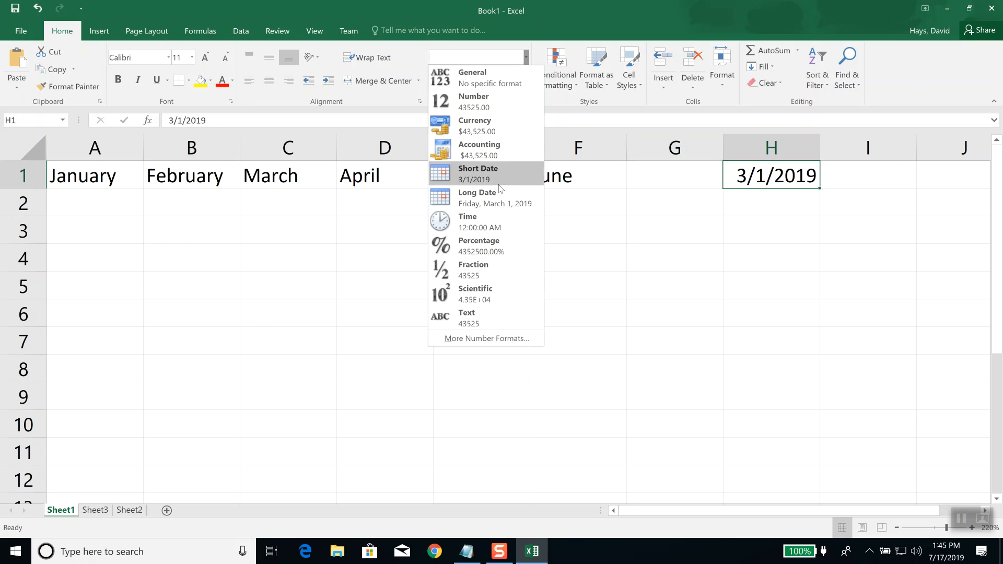
click(492, 198)
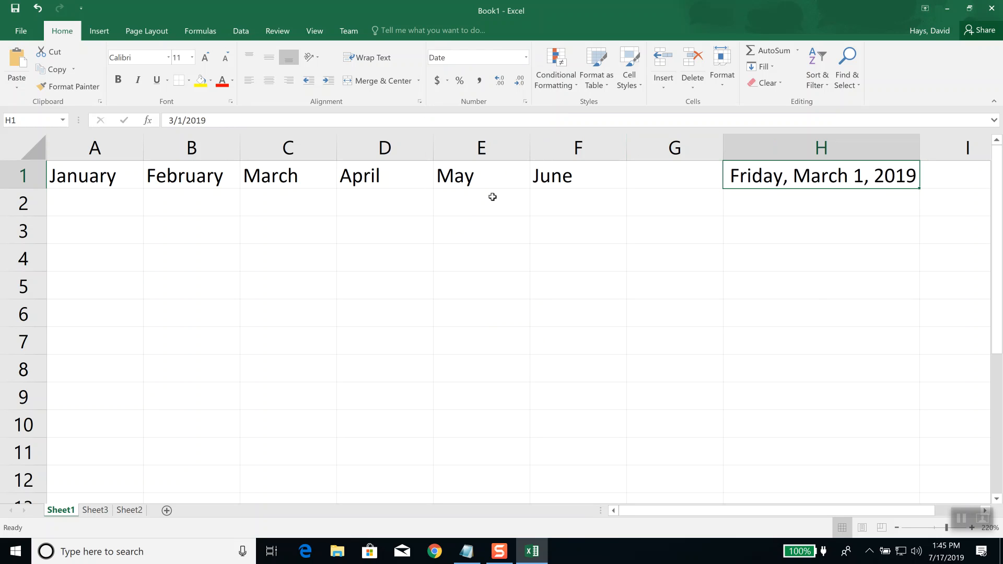
click(526, 58)
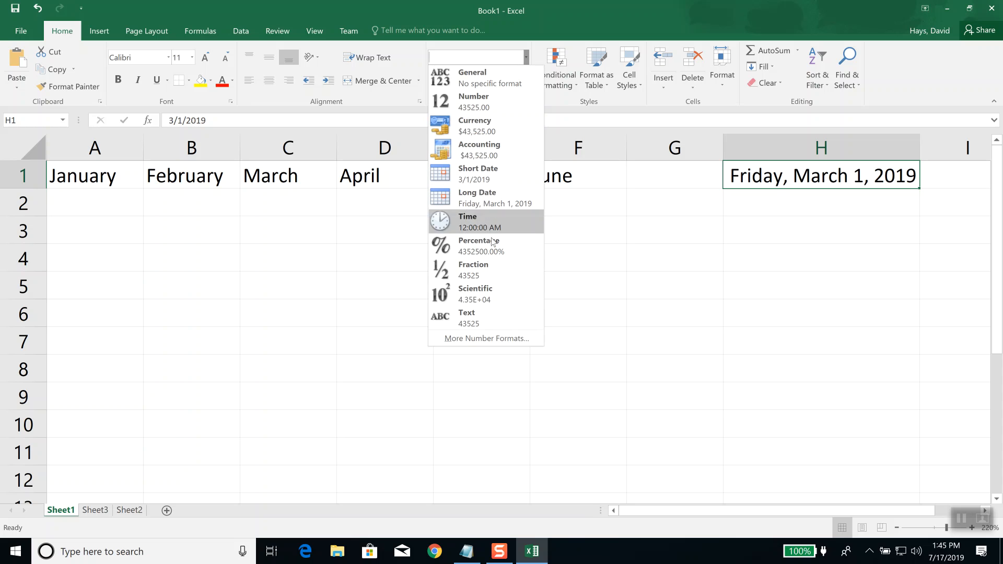
click(490, 339)
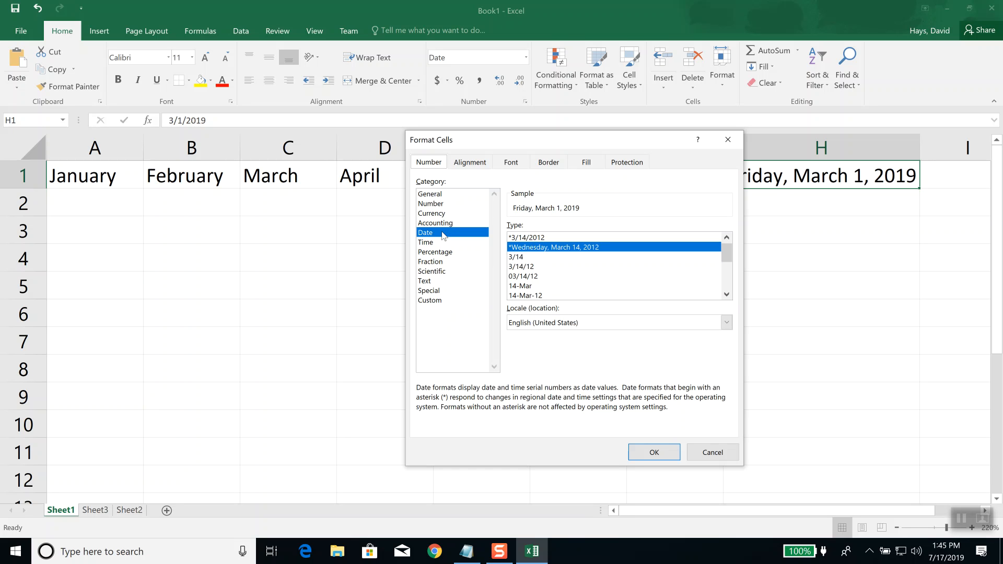
click(728, 140)
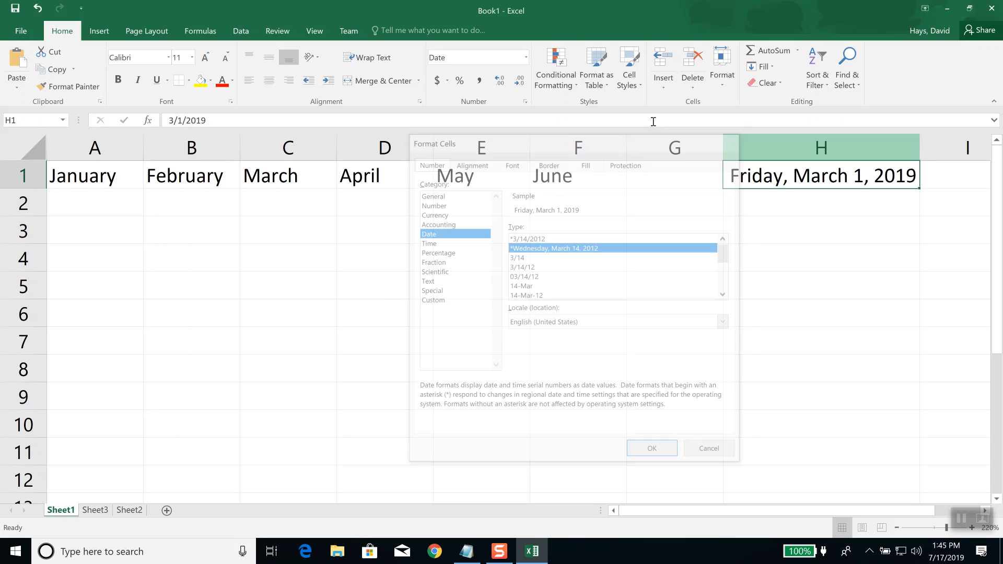
Examine the date display types offered in the Format Cells dialog for H1.
click(525, 58)
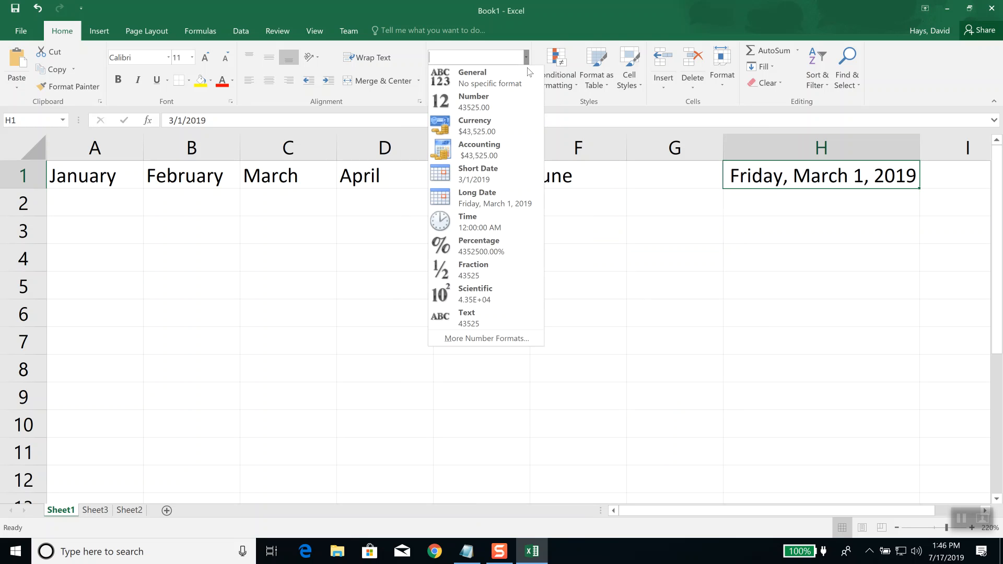
click(481, 338)
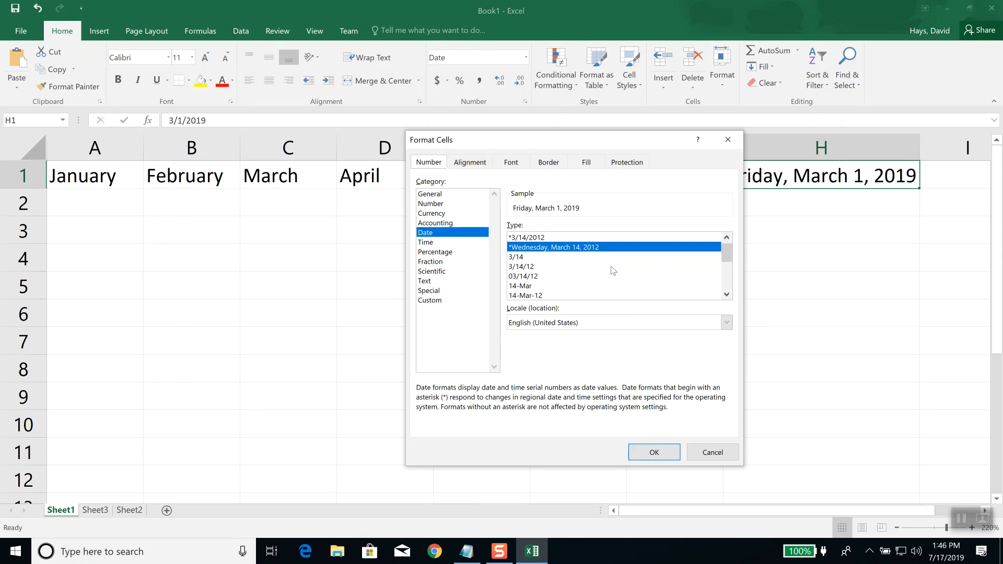
click(726, 295)
click(726, 295)
click(725, 294)
click(726, 295)
click(725, 295)
click(725, 295)
click(725, 295)
click(725, 295)
click(725, 295)
click(726, 294)
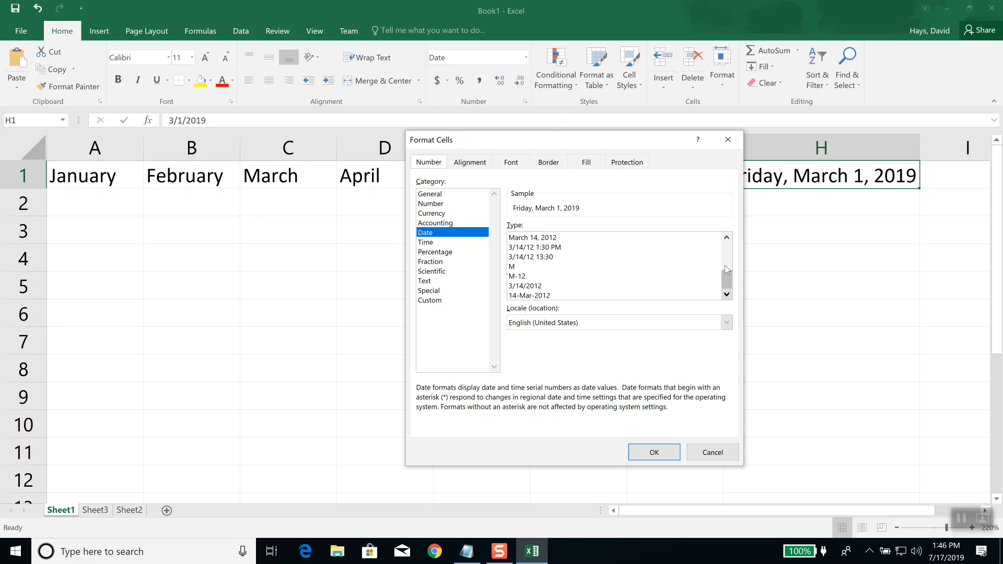
click(726, 238)
click(726, 237)
click(726, 237)
click(726, 238)
click(726, 238)
click(726, 237)
click(726, 238)
click(726, 237)
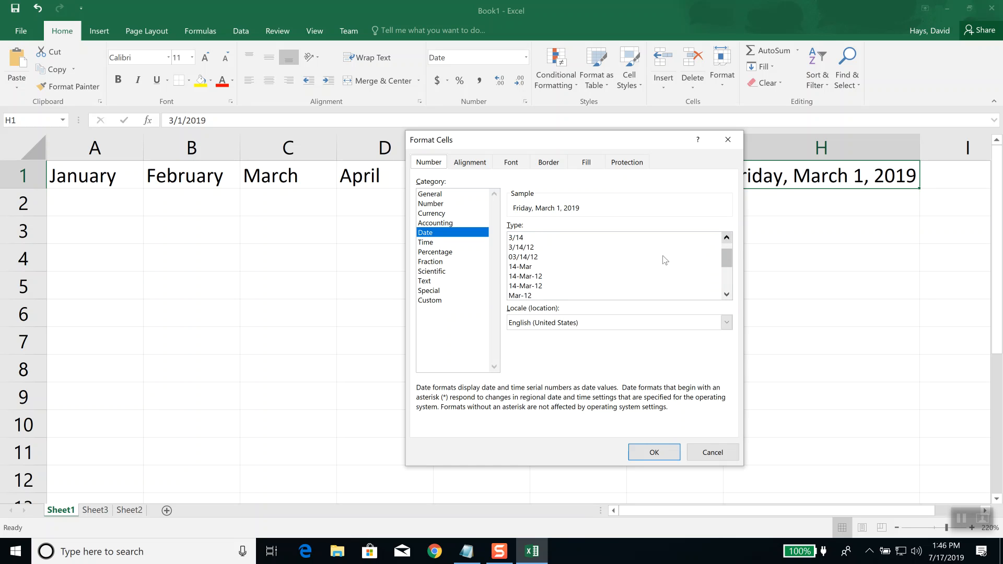
Compare the 14-Mar and 14-Mar-12 date types and apply 14-Mar to H1.
click(529, 268)
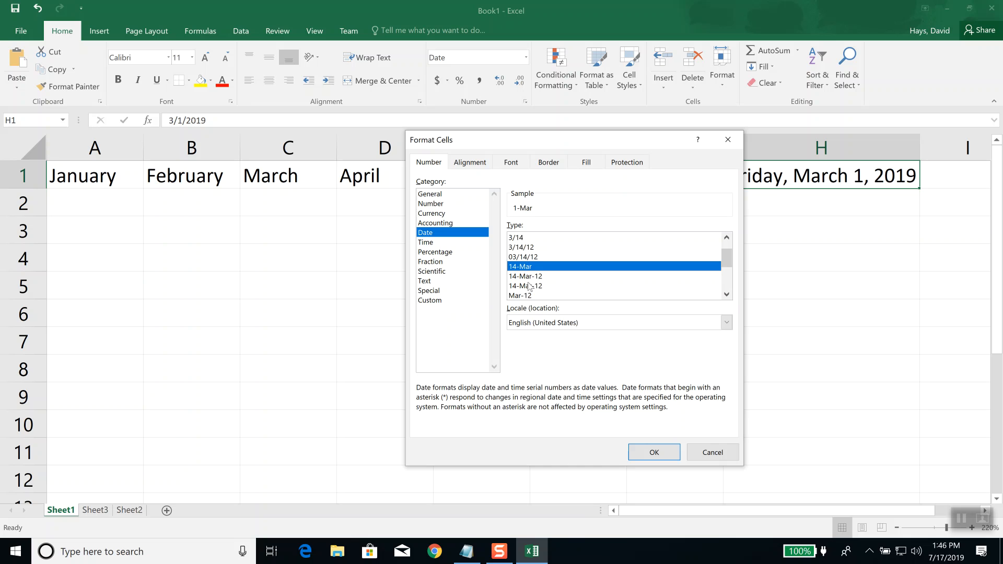
click(532, 276)
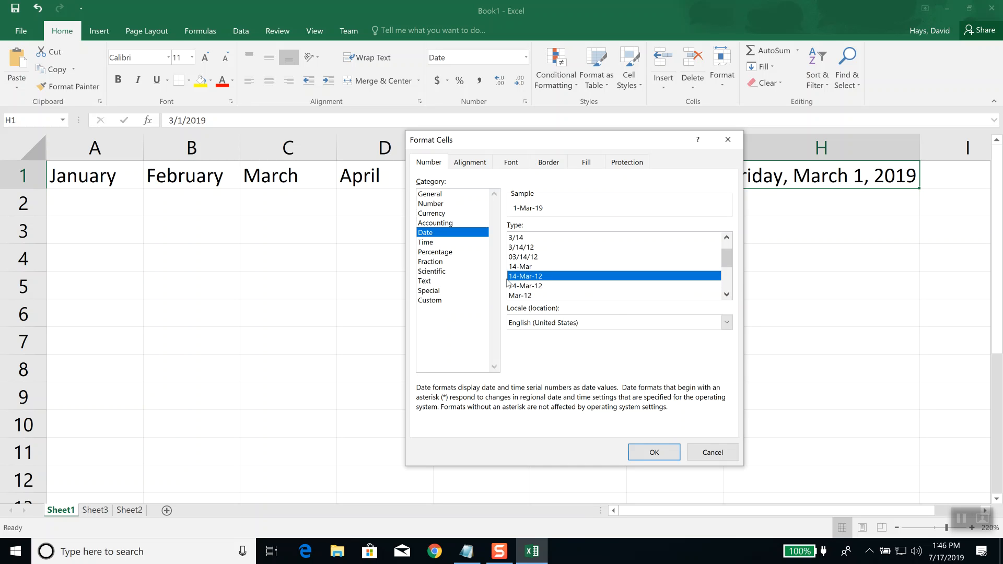
click(530, 267)
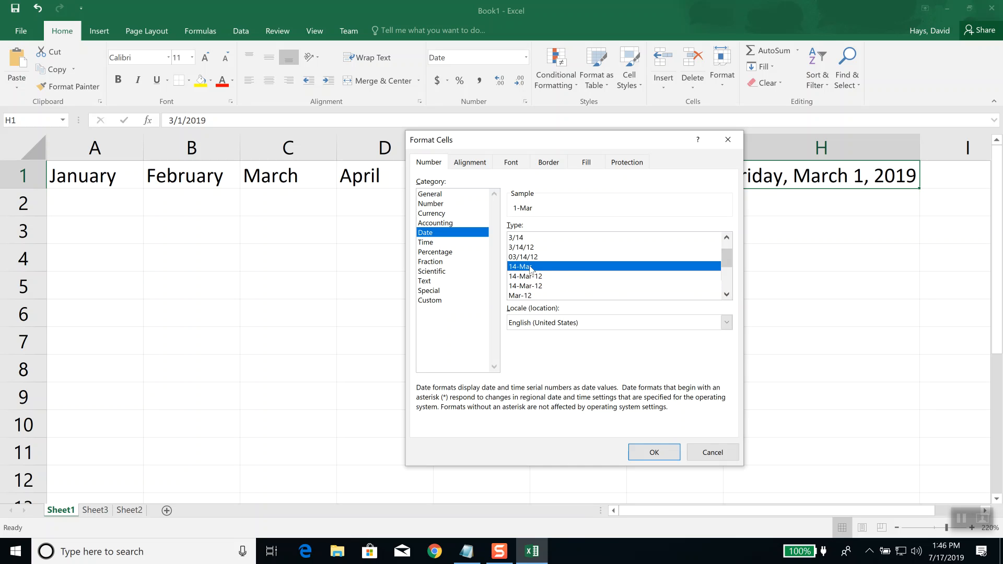
click(652, 452)
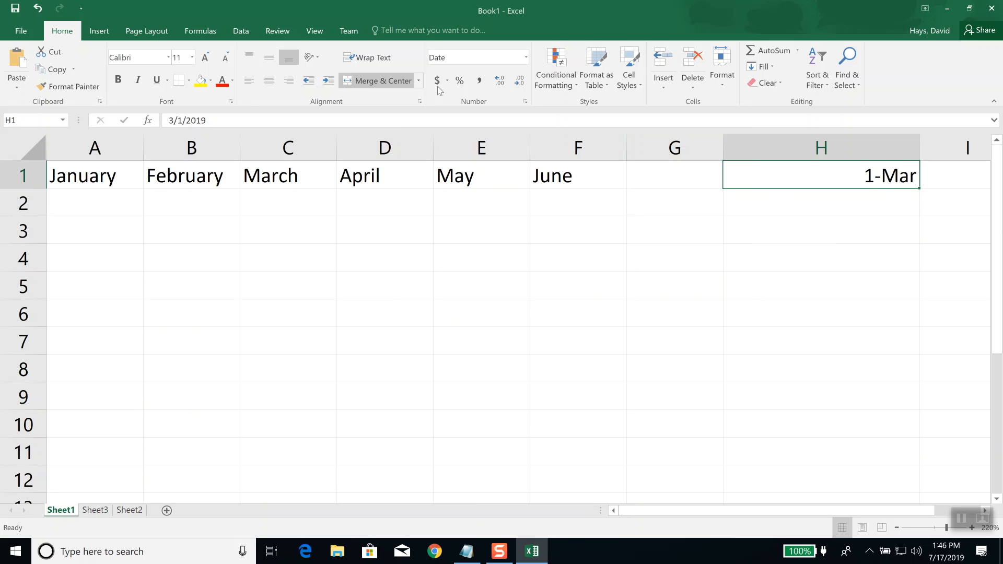
Give H1 the custom number format [$-en-US]d mmm;@ by replacing the hyphen in the existing code with a space.
click(526, 59)
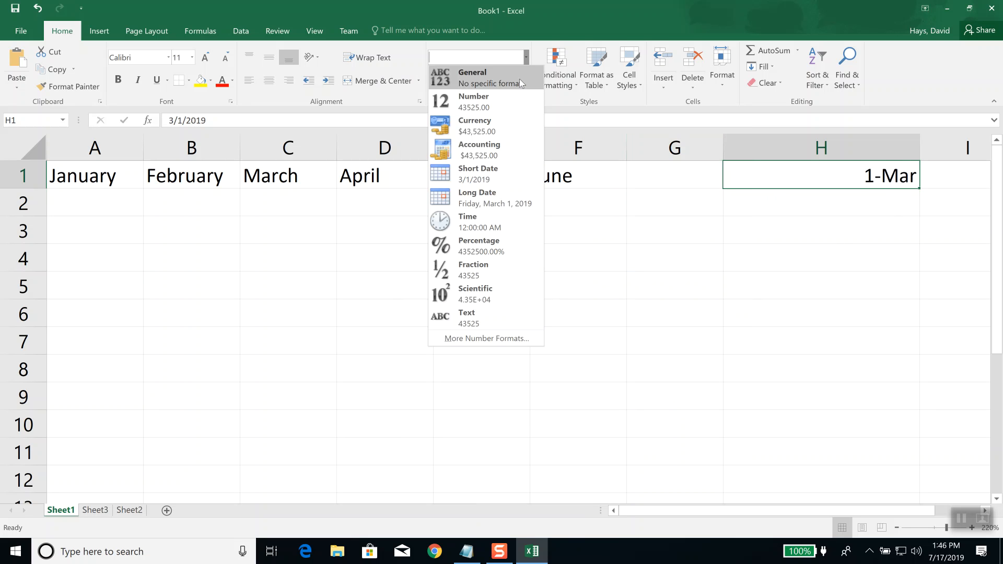
click(472, 339)
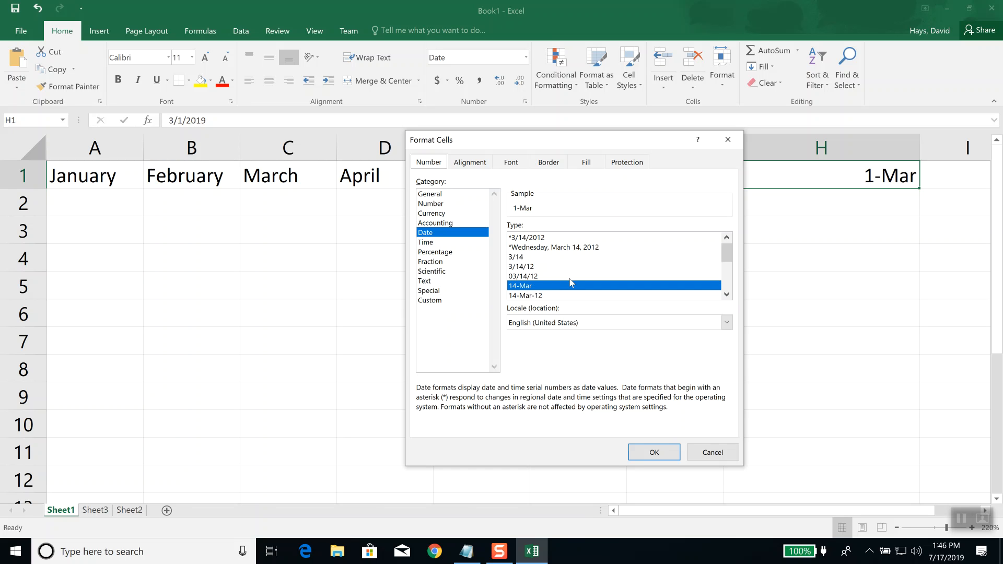
scroll(580, 285, down, 4)
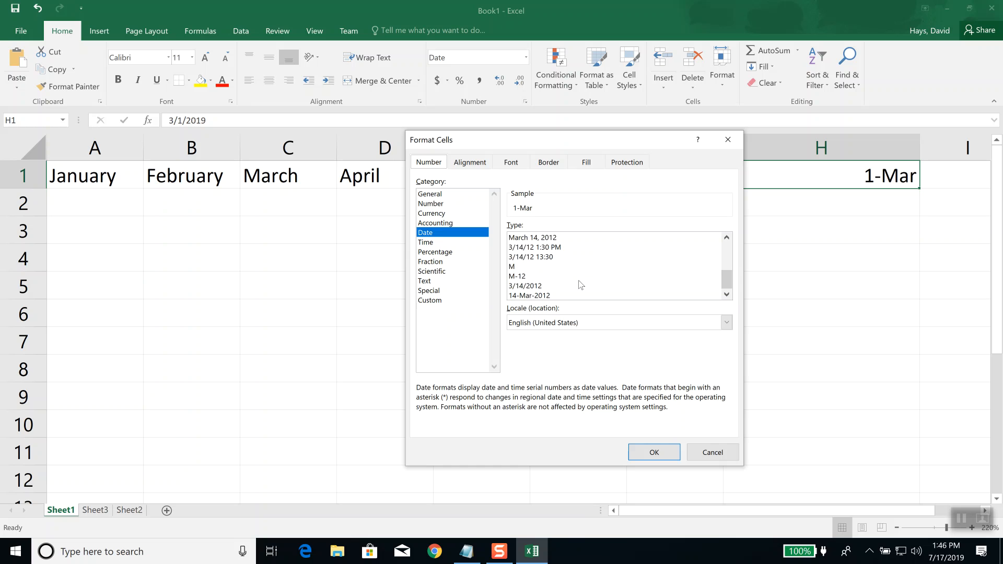
scroll(580, 284, up, 4)
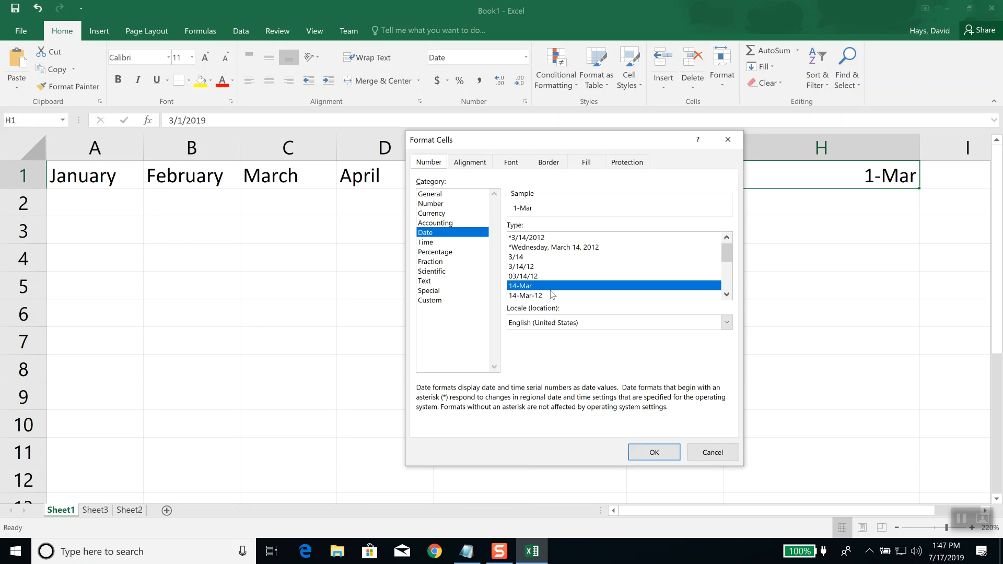
click(429, 301)
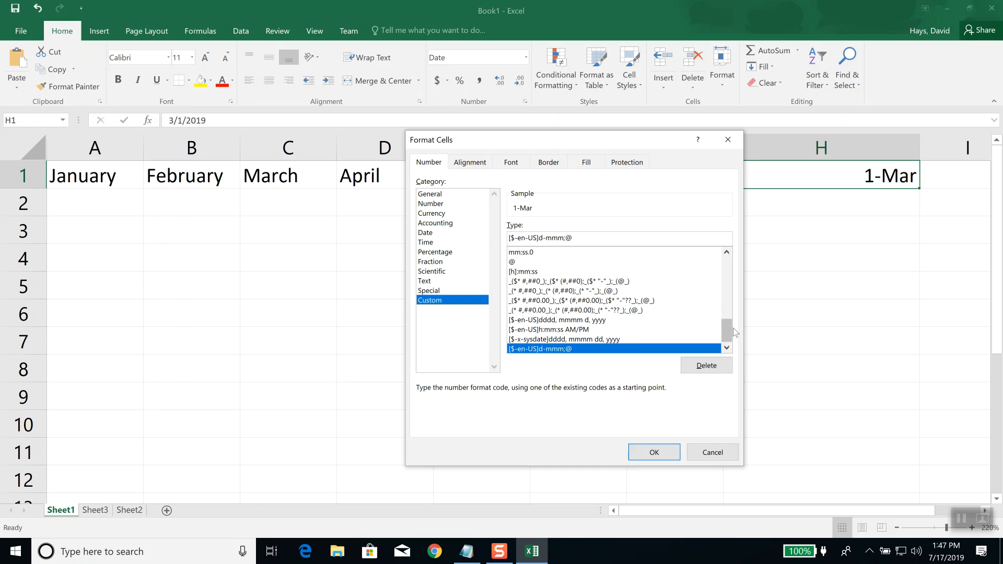
click(727, 290)
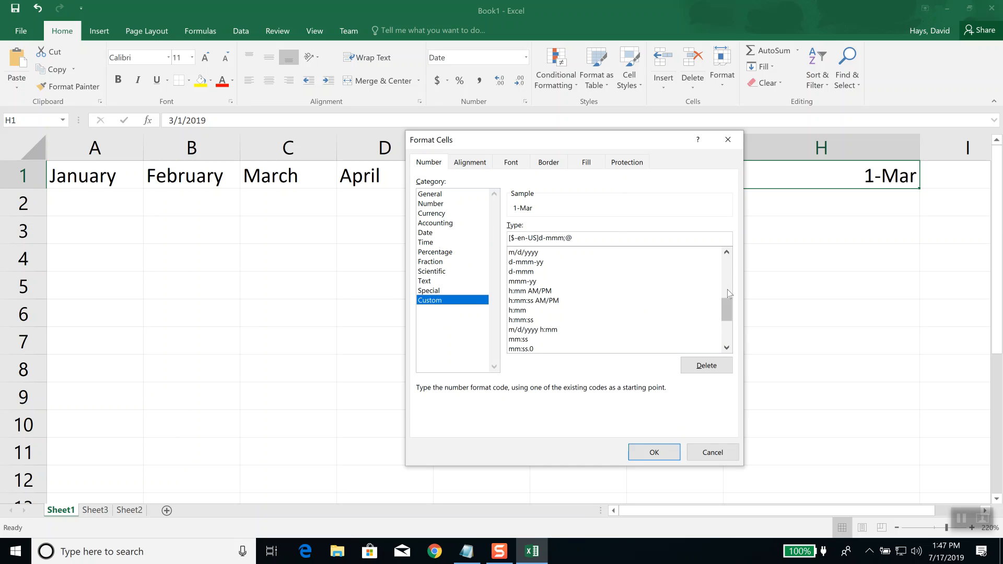
click(728, 263)
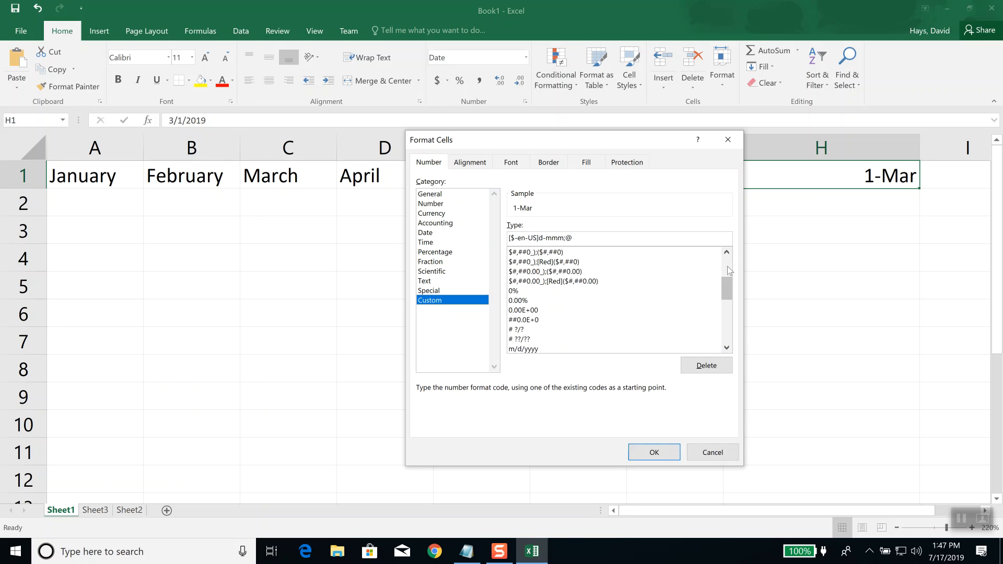
click(727, 265)
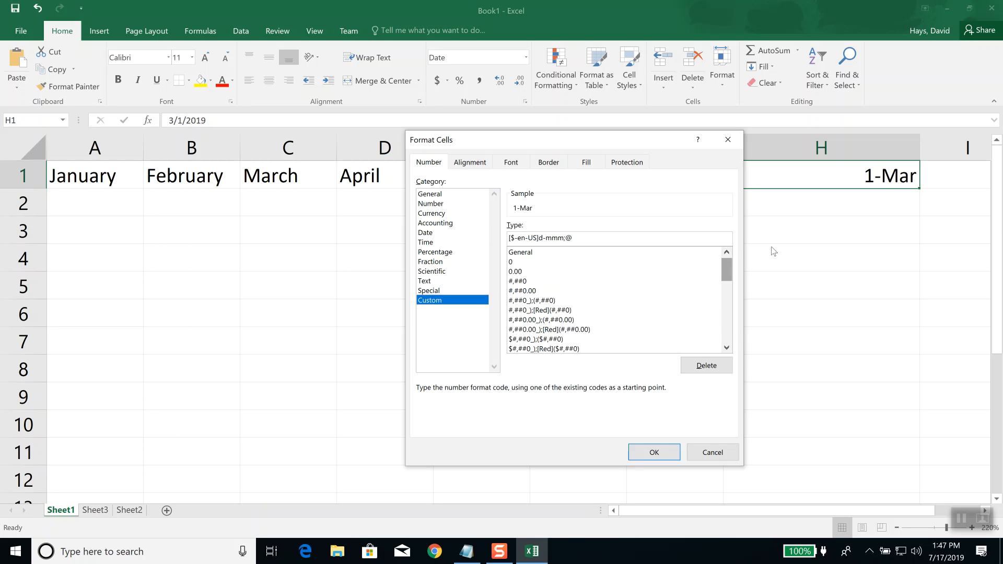
click(728, 325)
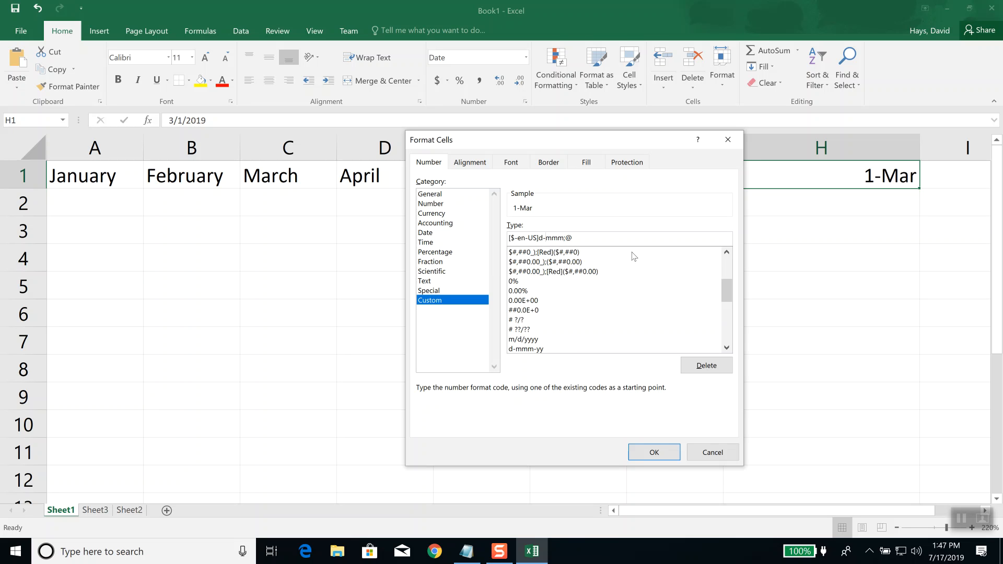
key(BackSpace)
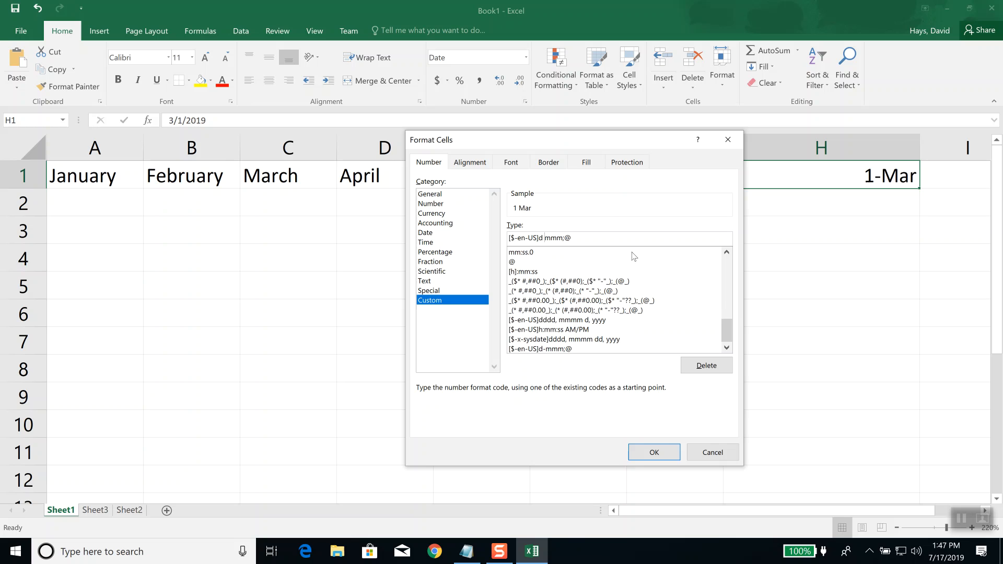
click(653, 452)
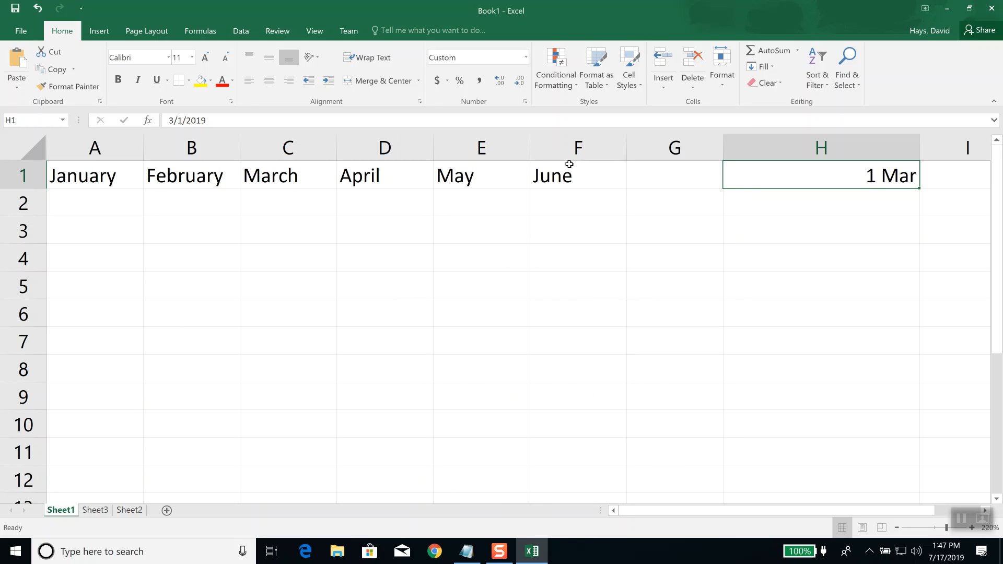
Try to append a first name and the word Date as plain text to H1's custom format code [$-en-US]d mmm;@.
click(525, 57)
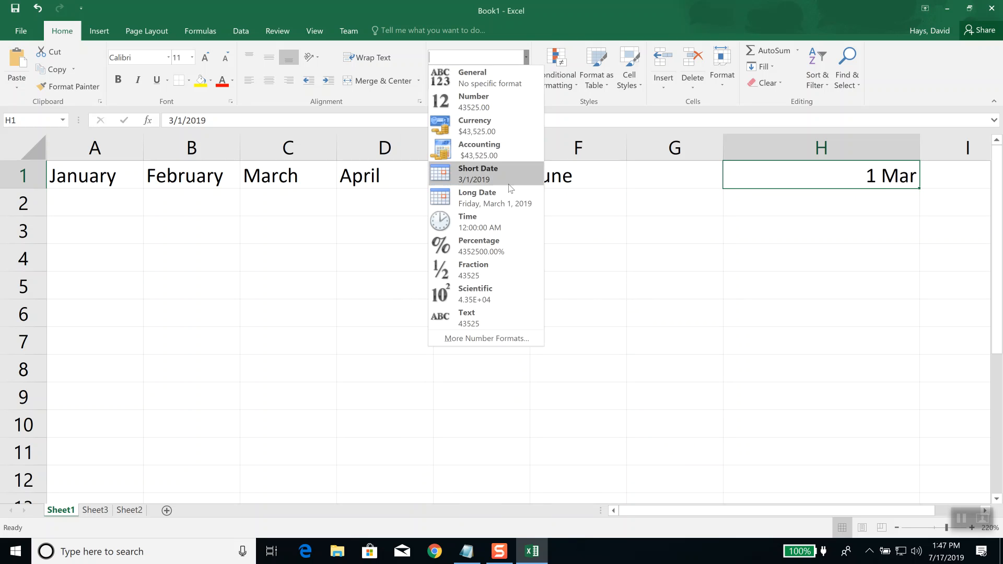
click(490, 339)
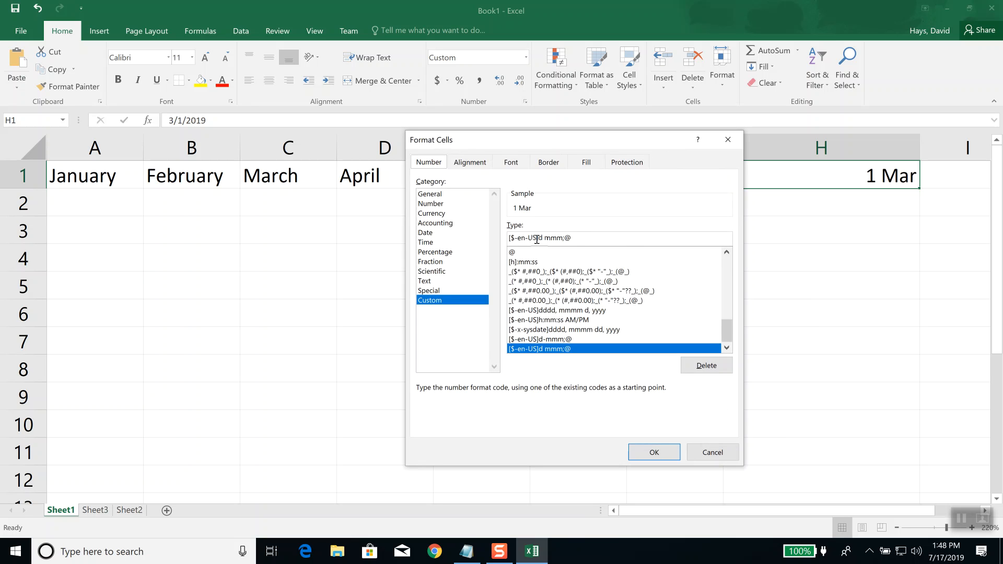
click(578, 239)
text(DAvid)
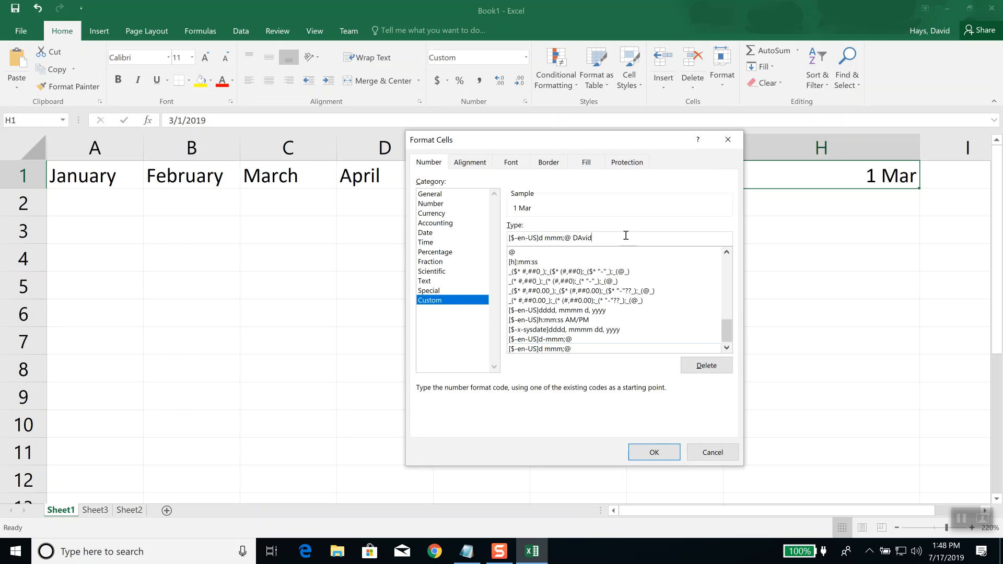
key(BackSpace)
key(BackSpace)
text(avids DAt)
key(BackSpace)
key(BackSpace)
text(ate)
click(660, 454)
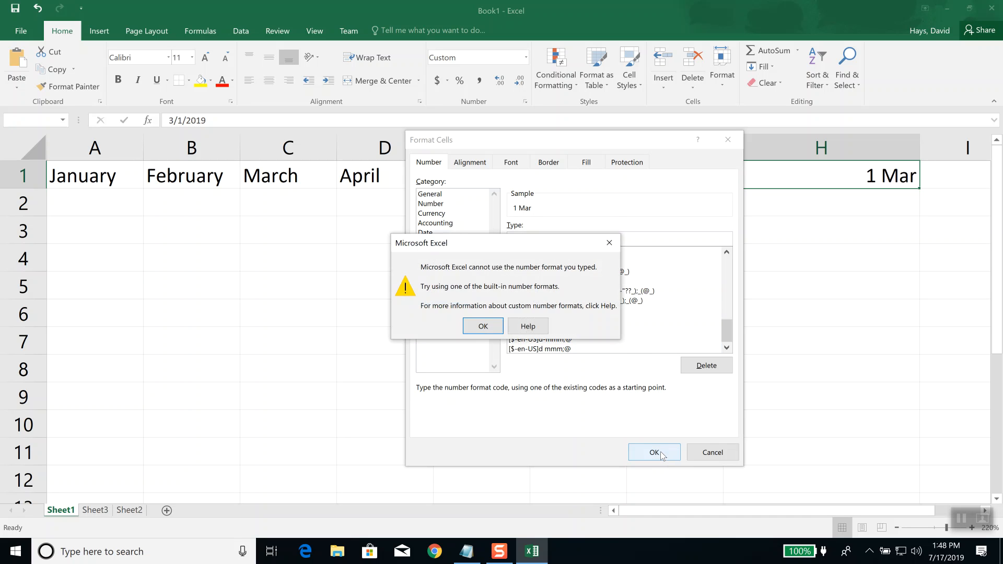
click(473, 328)
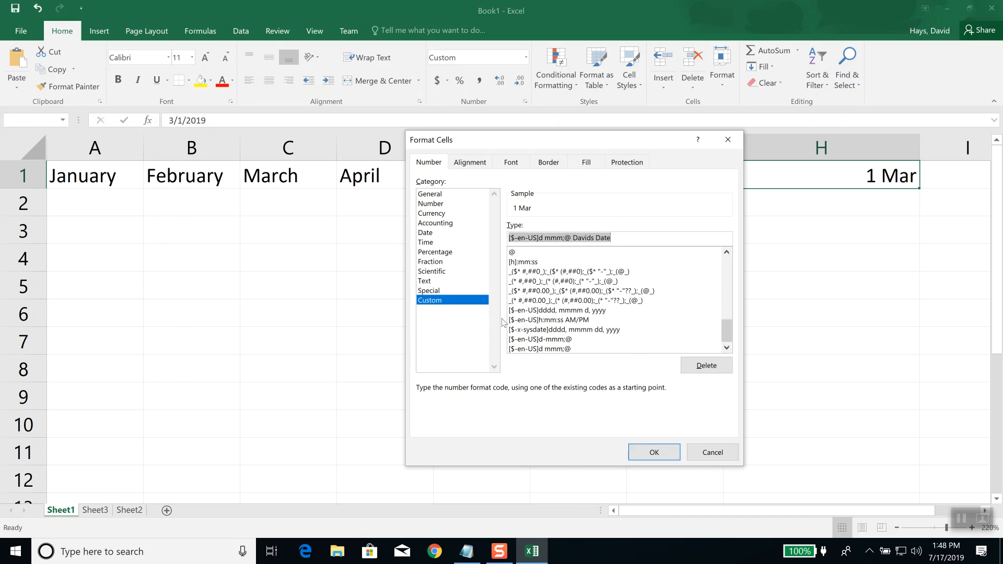
Look through the custom format codes for H1, starting from @, and replace the code with MM.
click(586, 252)
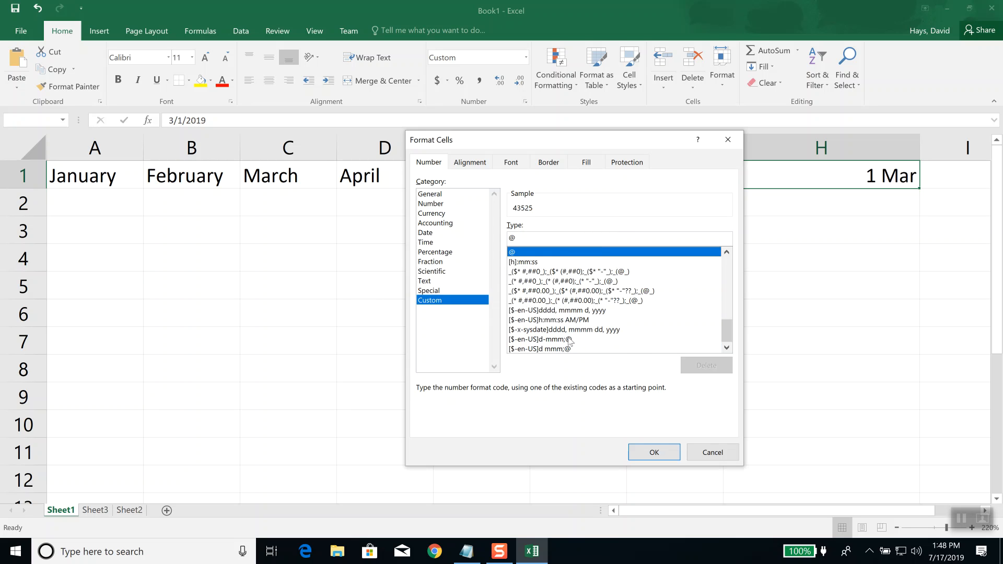
scroll(570, 341, up, 4)
scroll(569, 341, up, 2)
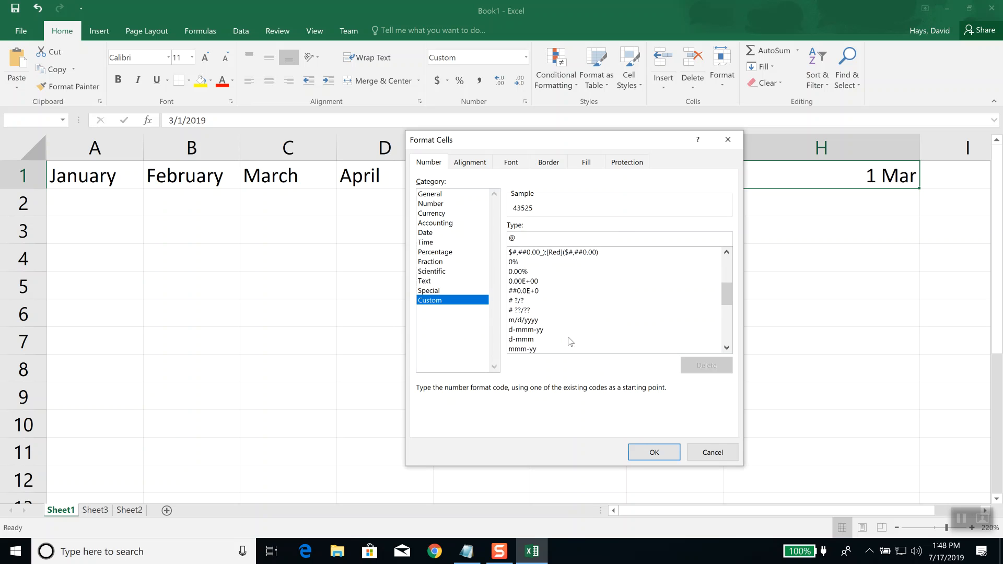
scroll(570, 341, up, 4)
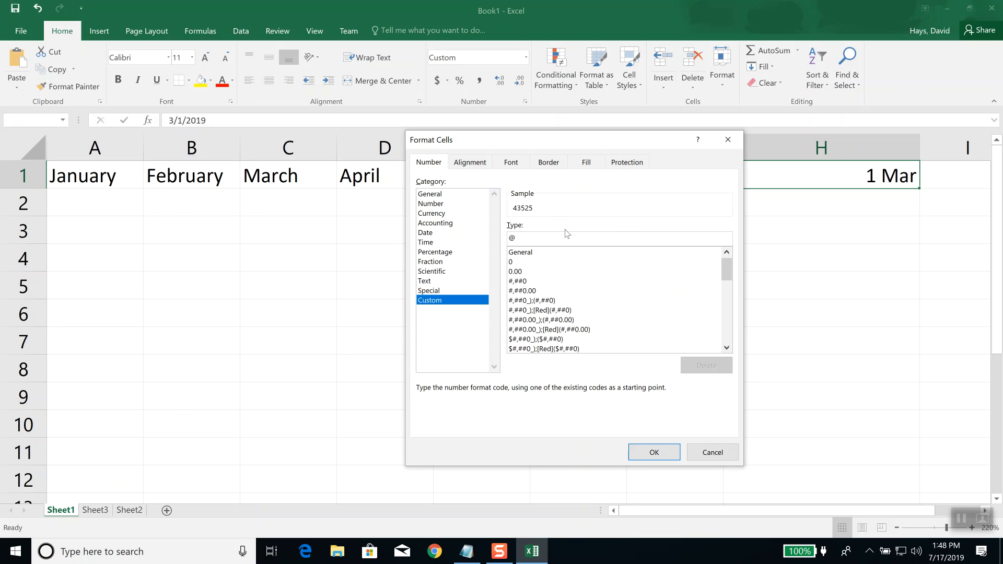
scroll(553, 324, down, 12)
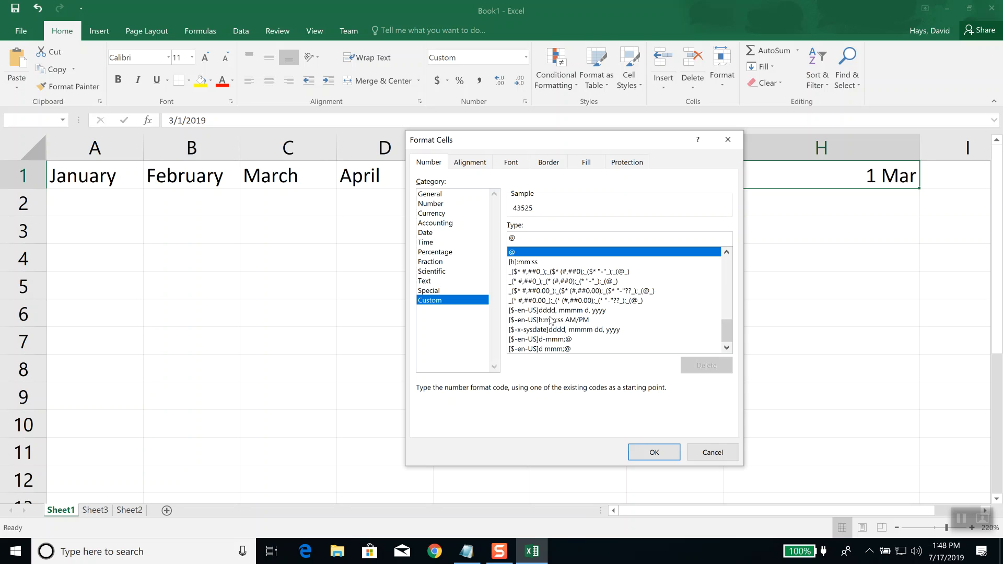
drag(518, 239, 479, 235)
text(MM)
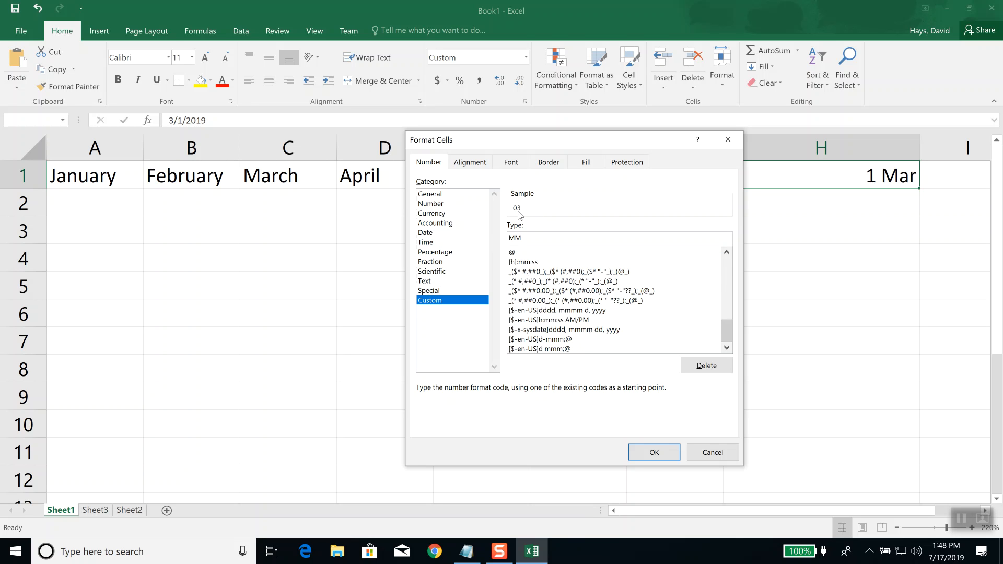
Extend H1's custom month code to a long run of M's, then erase the whole code.
text(MMMMMM)
key(BackSpace)
key(BackSpace)
key(BackSpace)
key(BackSpace)
key(BackSpace)
key(BackSpace)
key(BackSpace)
key(BackSpace)
Apply the custom number format mmmm dd to cell H1.
text(m)
text(mmm)
double_click(535, 238)
text(mmmm dd)
click(660, 452)
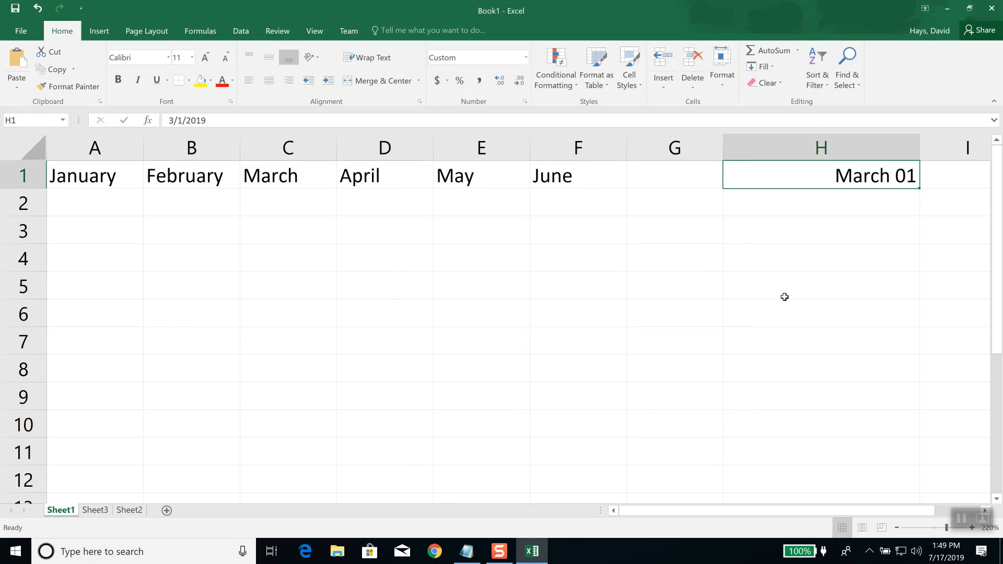
Examine the custom number format codes offered for H1 and leave the format as it is.
click(526, 58)
click(482, 339)
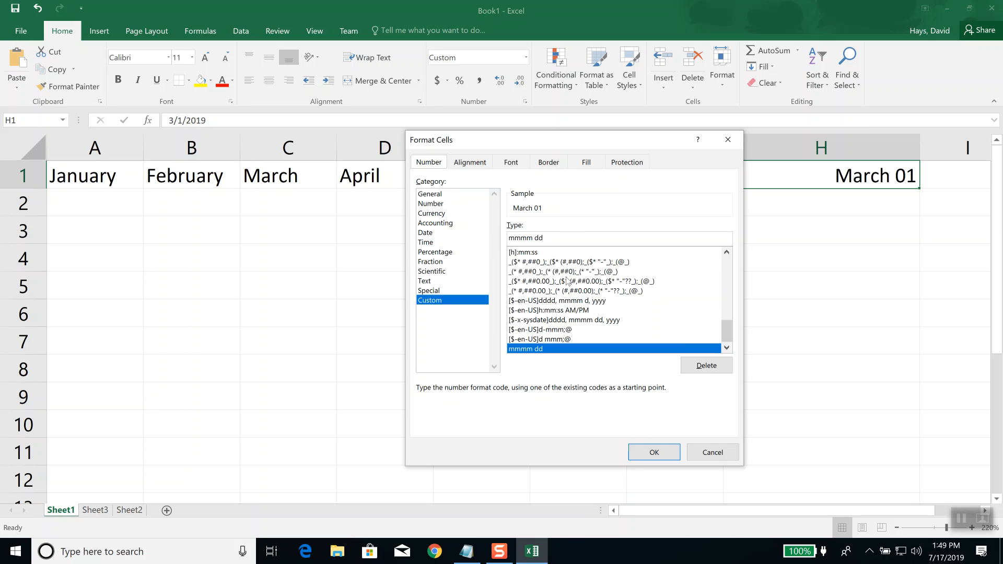
scroll(569, 278, up, 4)
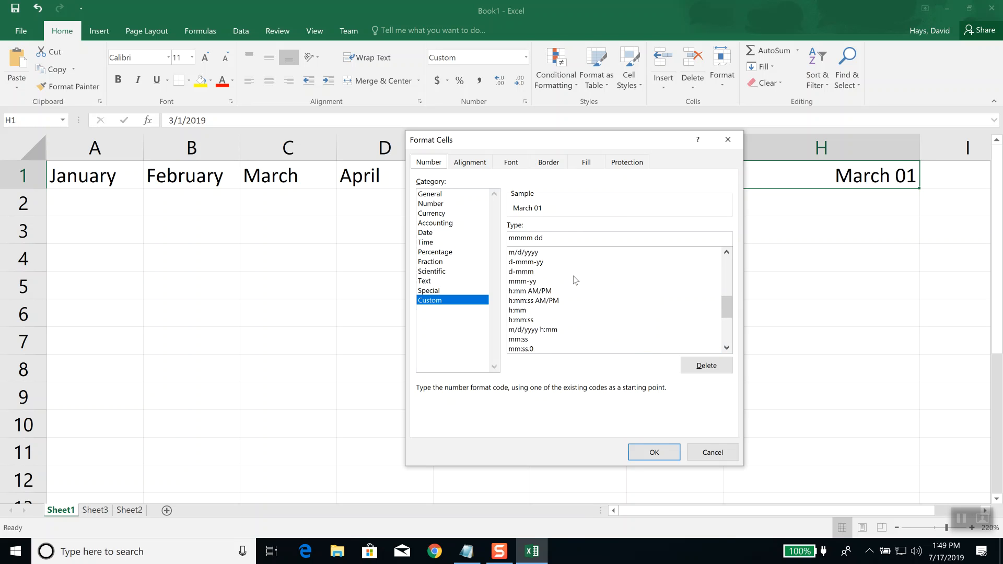
scroll(575, 280, up, 2)
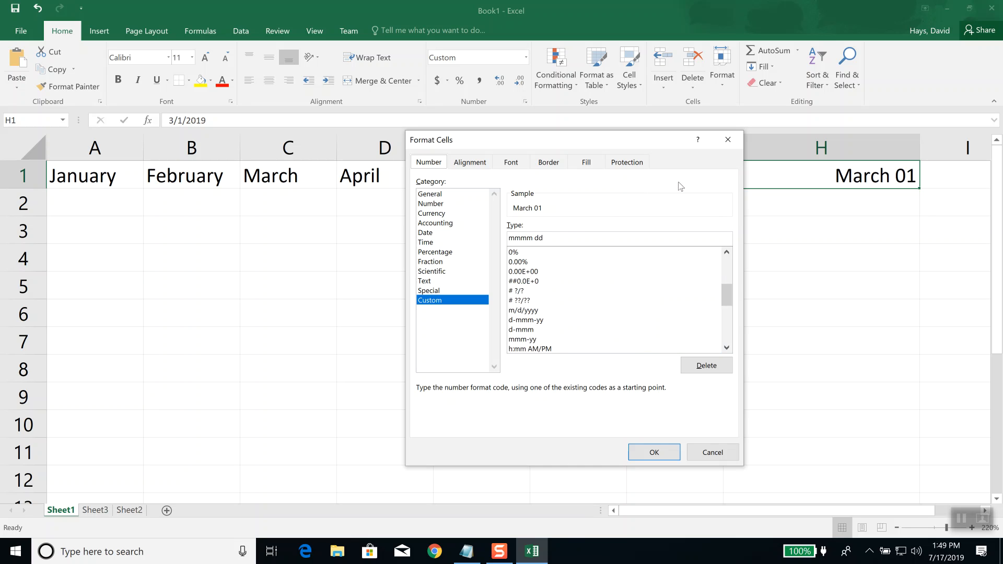
click(728, 140)
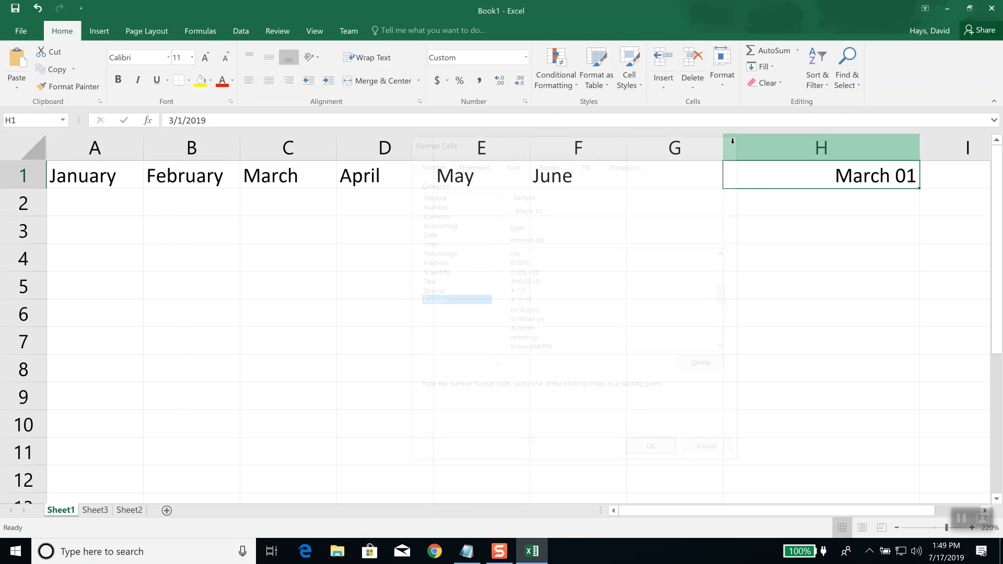
Delete the contents of H1 and reselect the cell to check its number format.
key(Delete)
click(851, 227)
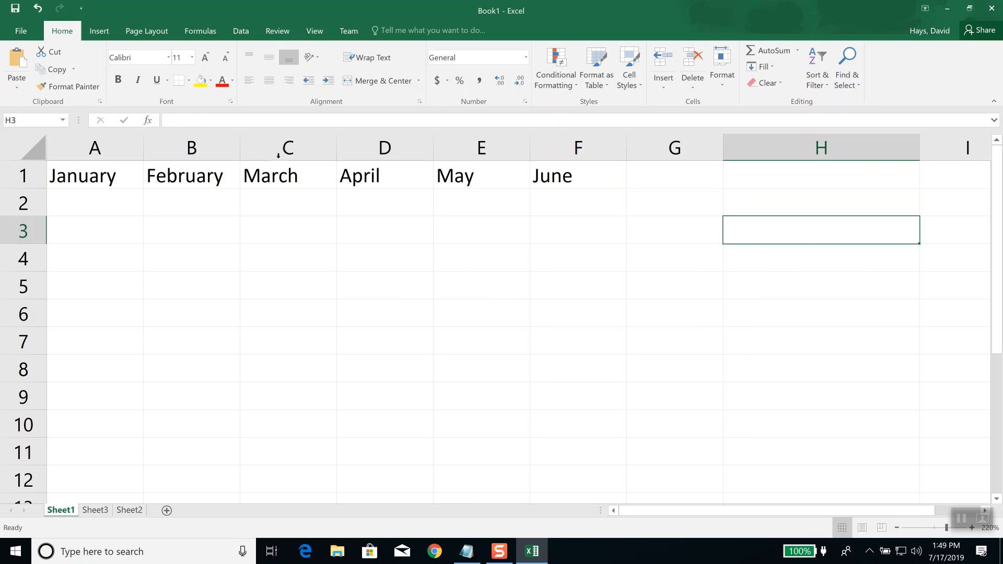
click(786, 171)
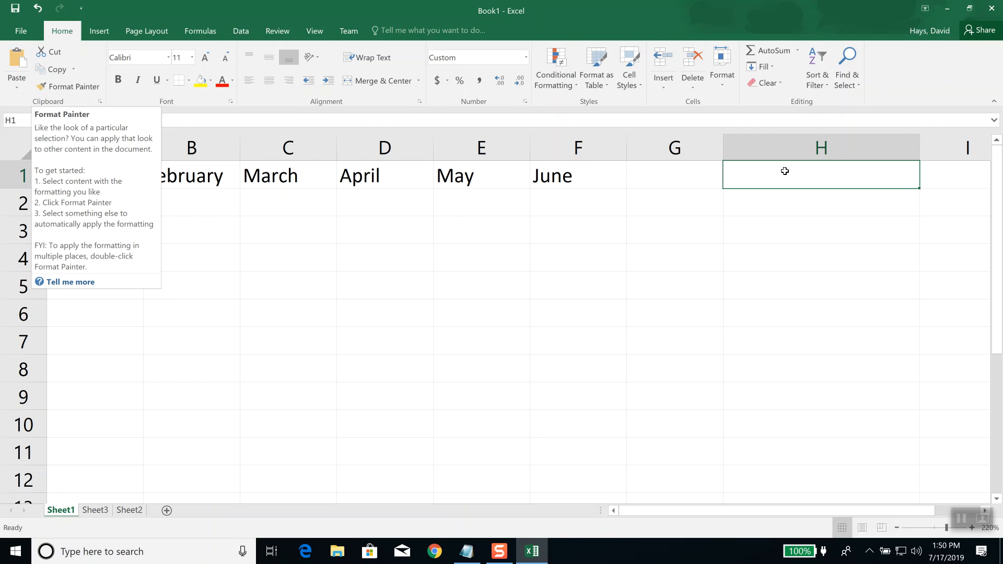
Enter 11.13, 12.13, 5.67 and 3.12 under January in cells A2 to A5.
click(97, 206)
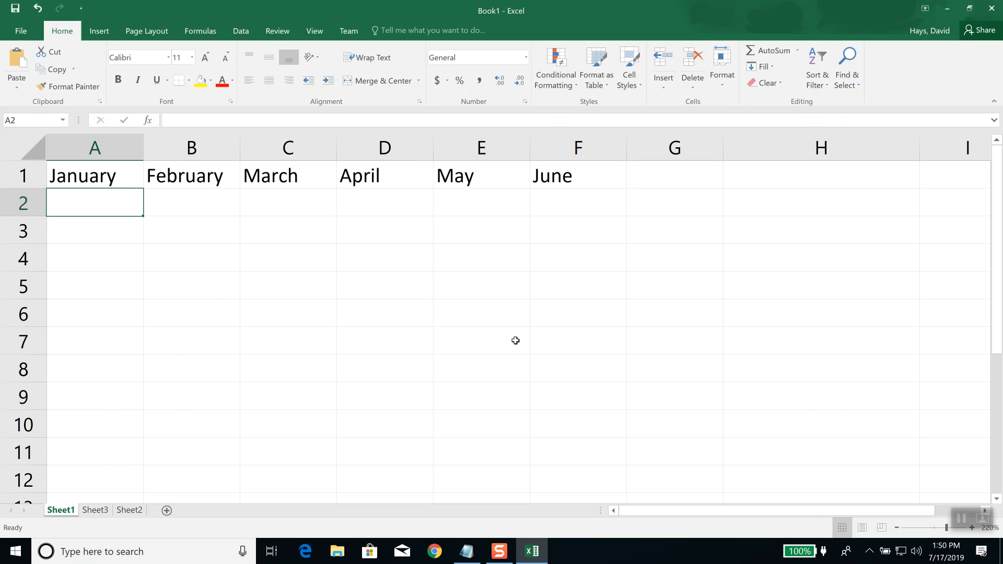
text(11.13)
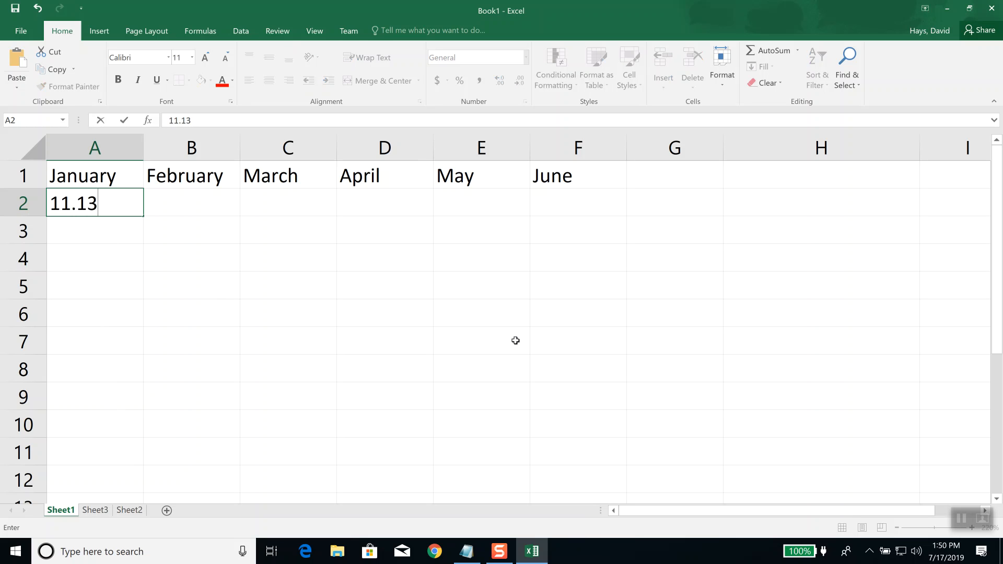
key(Return)
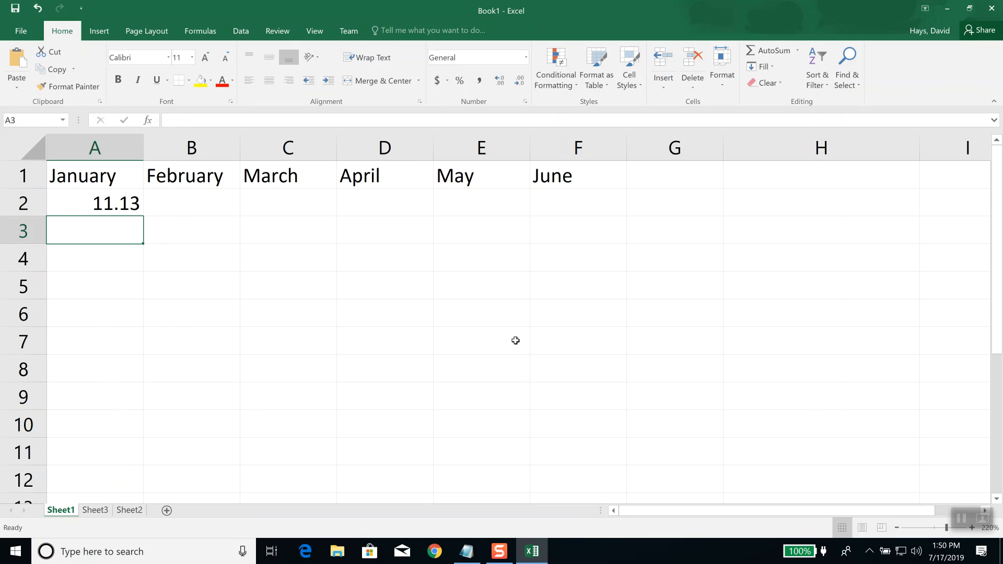
text(12.13)
key(Return)
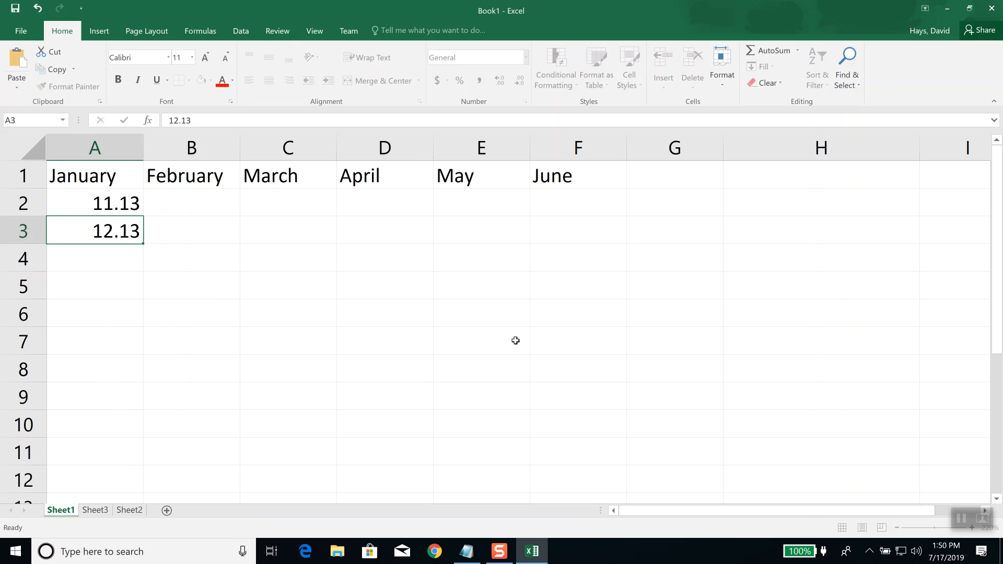
key(Return)
text(5.67)
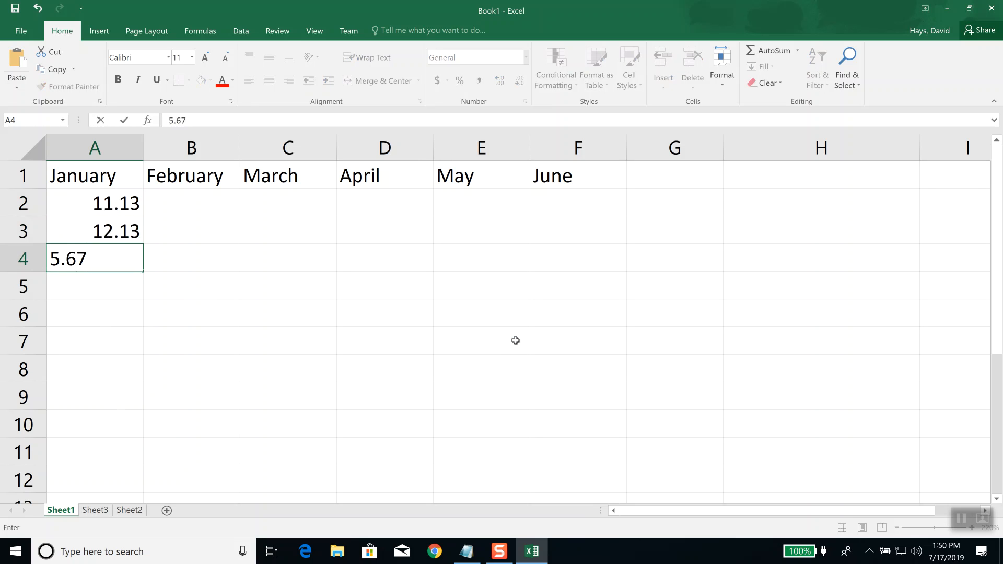
key(Return)
text(3.12)
key(ctrl+Return)
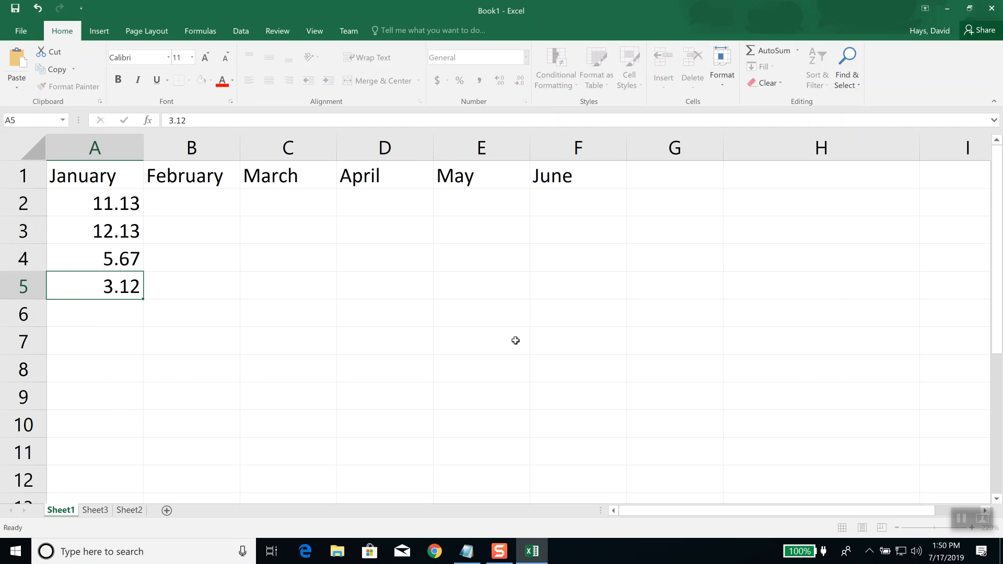
key(Return)
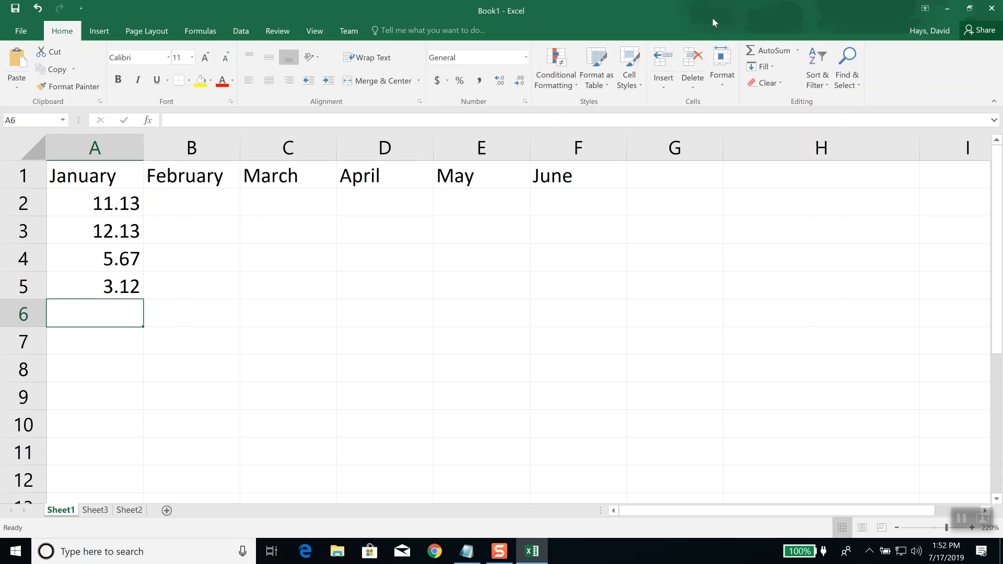
Clear only the formats of cell A2, keeping its value.
click(103, 199)
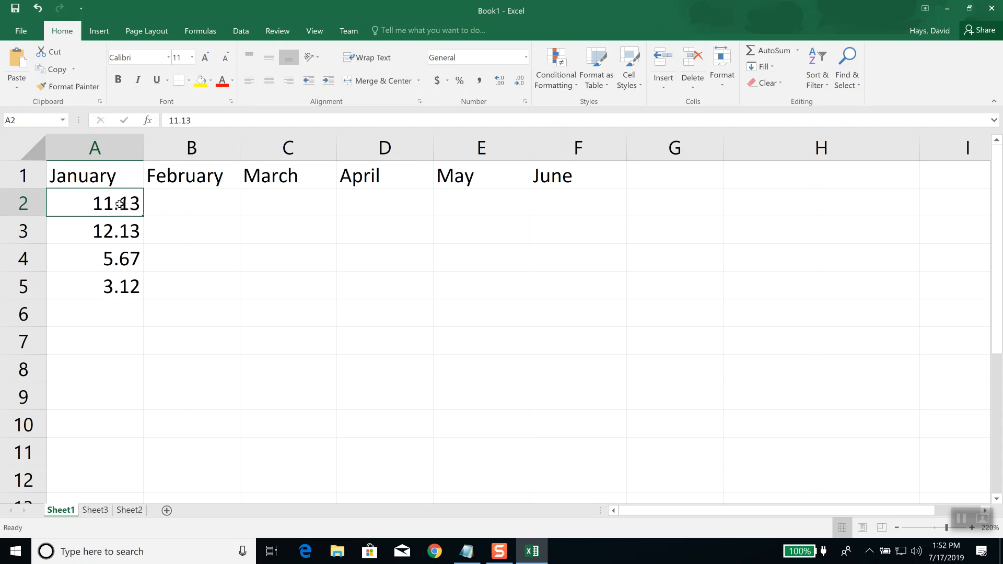
click(782, 83)
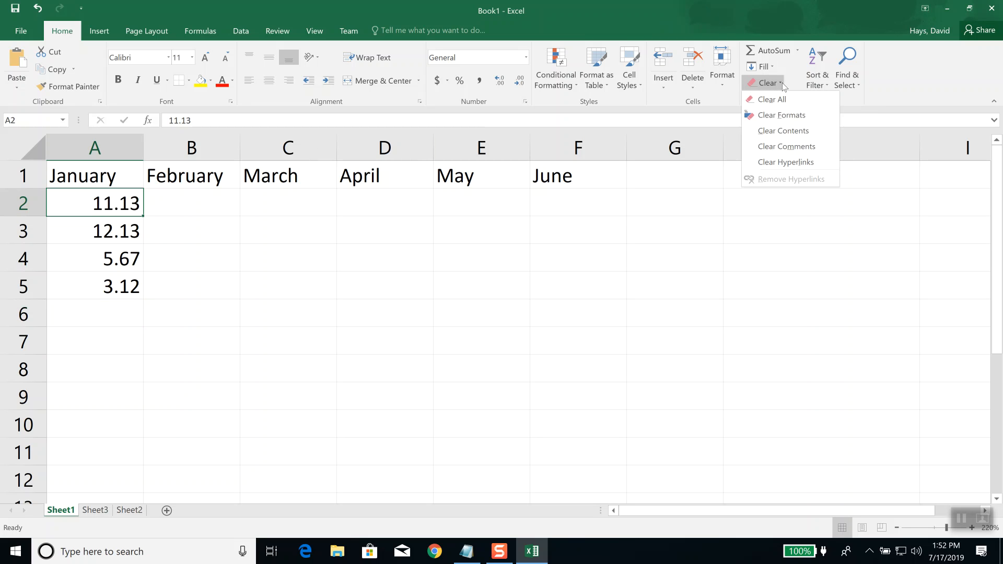
click(793, 120)
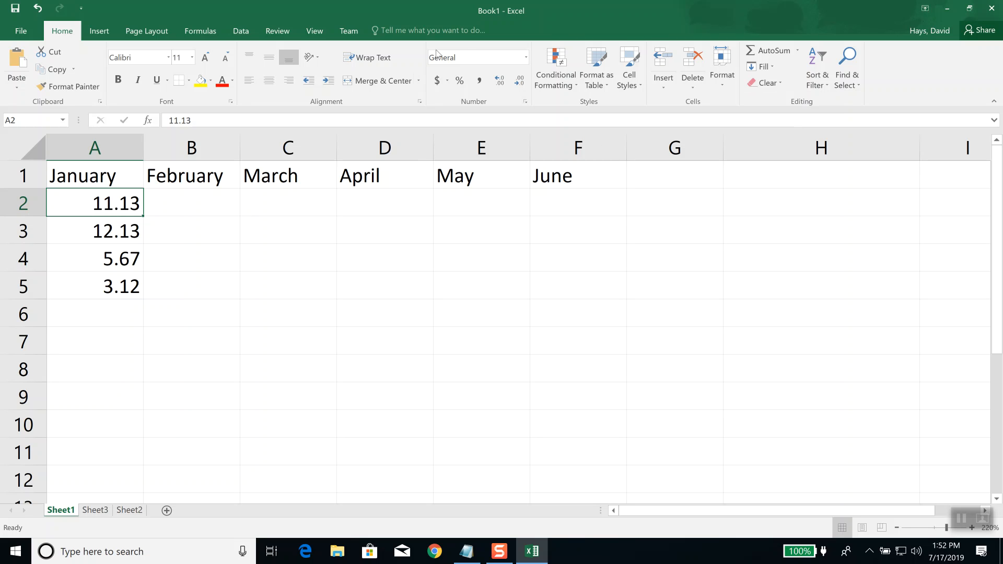
Format A2 as a Short Date, then clear the cell's formats.
click(526, 59)
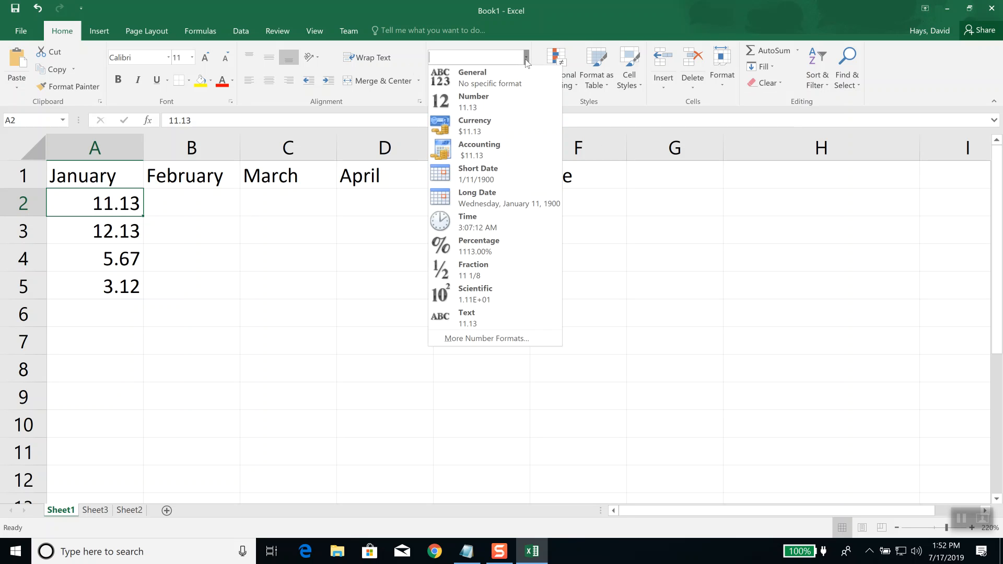
click(502, 174)
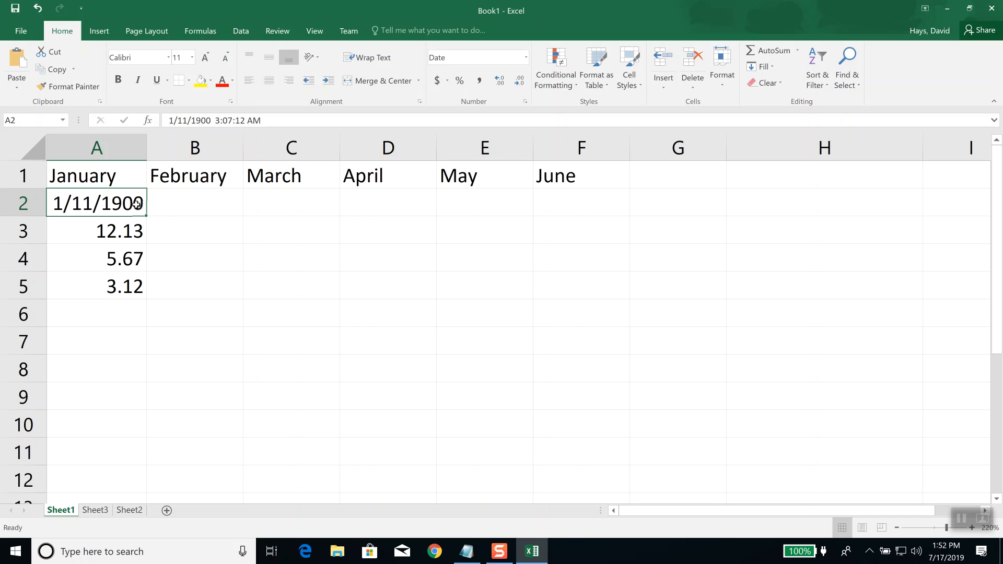
click(780, 84)
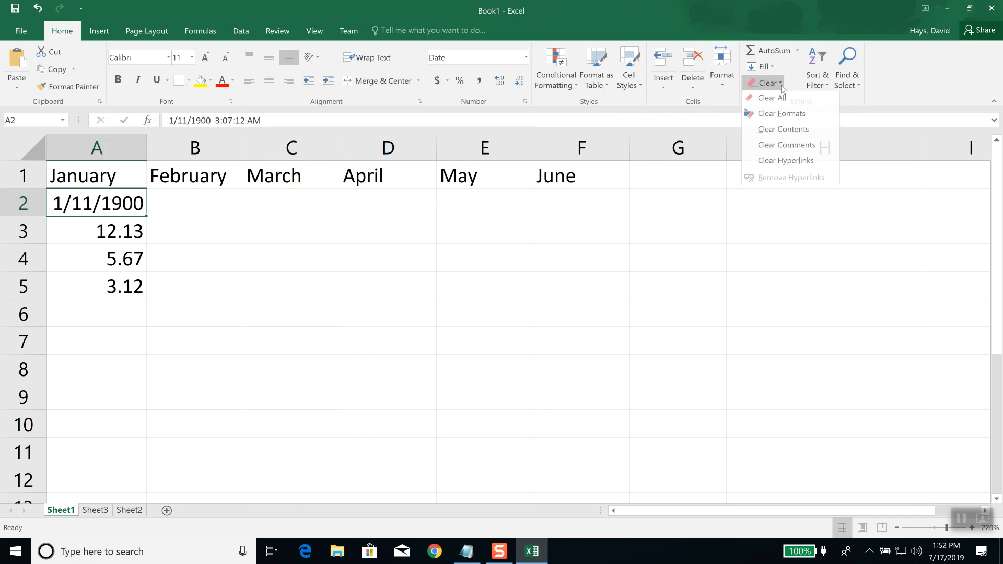
click(789, 116)
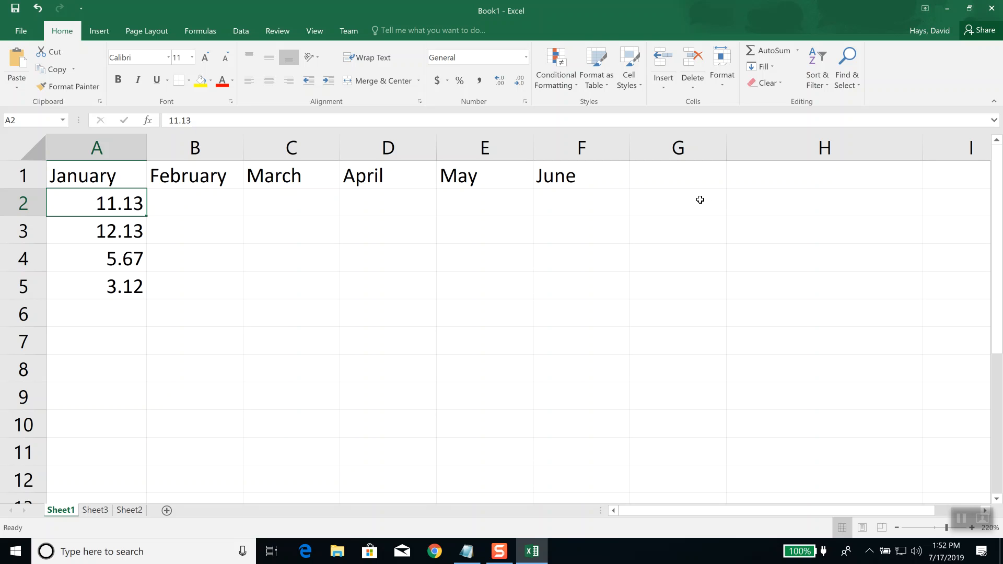
Select H1 and AutoFit the widths of columns C, D and E to their month headings.
click(750, 180)
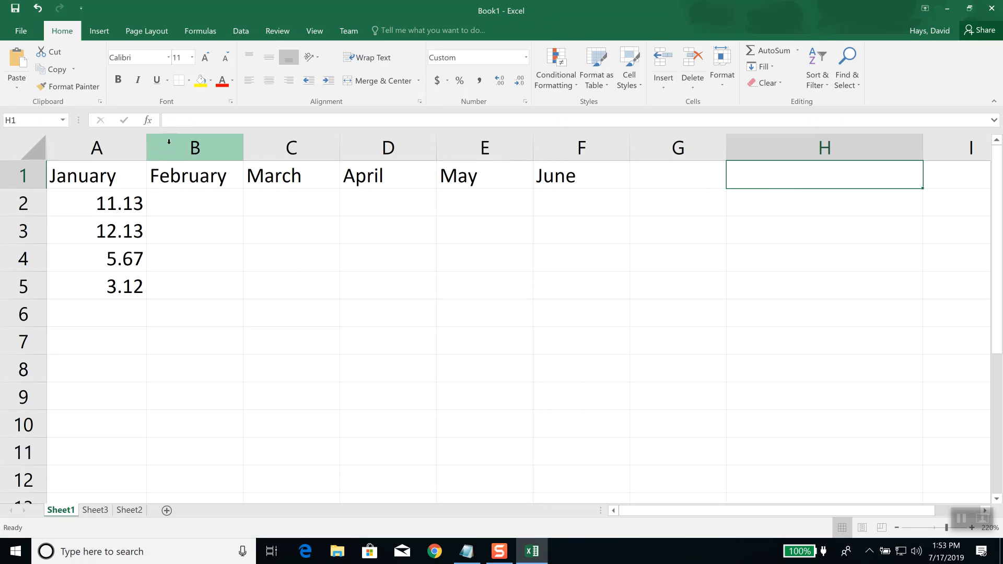
double_click(342, 142)
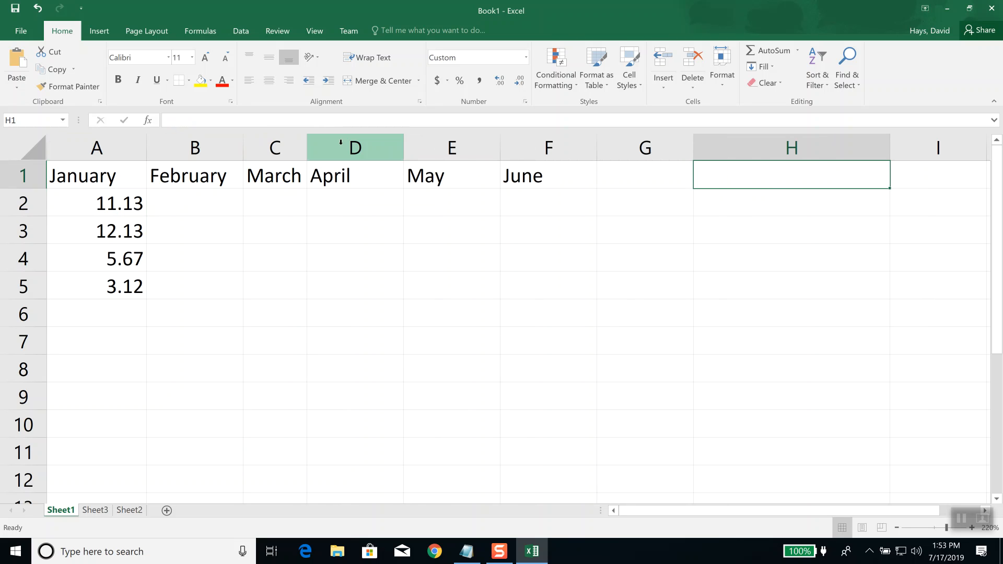
double_click(403, 147)
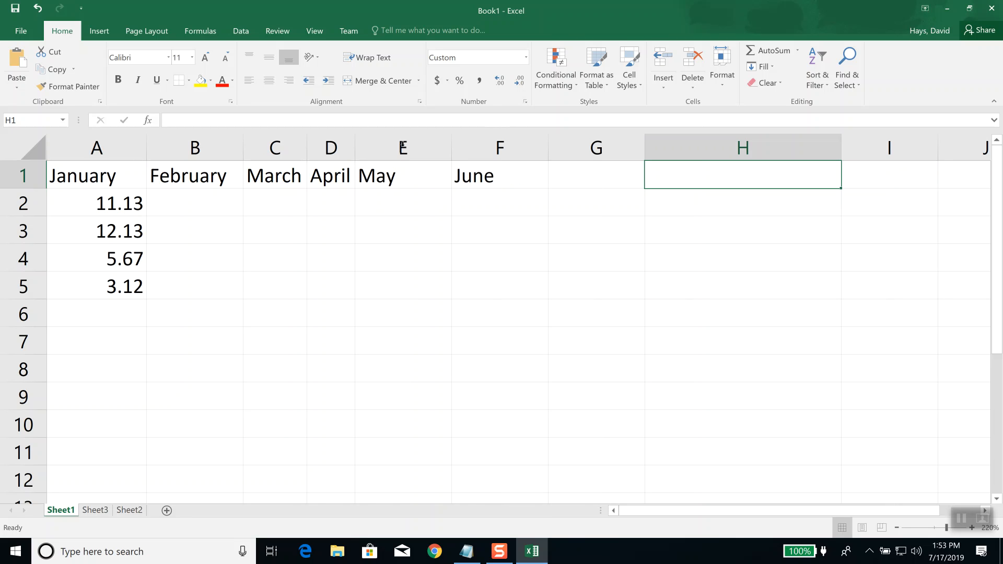
double_click(448, 151)
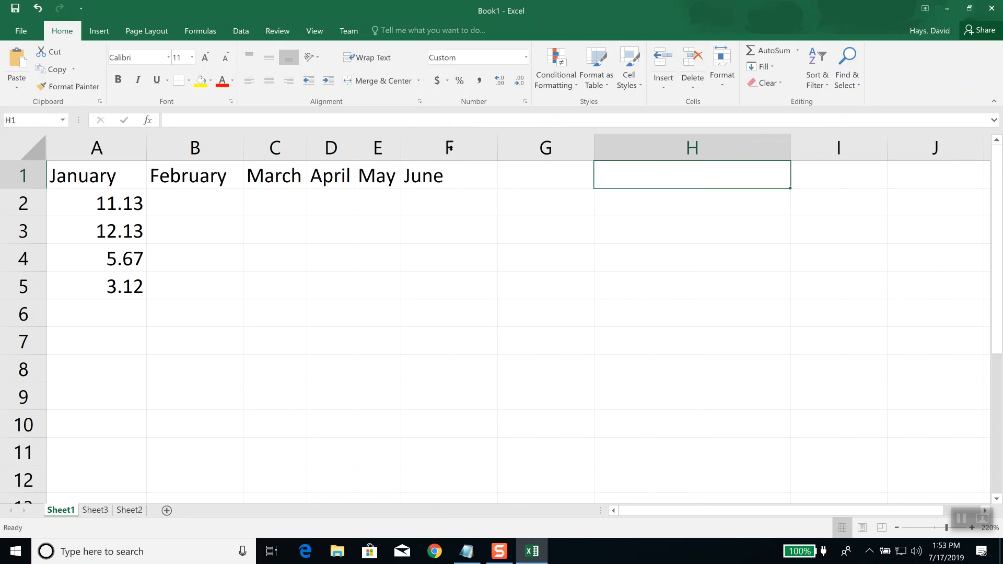
AutoFit column F to its June heading and enter the heading Totals in cell H1.
double_click(497, 152)
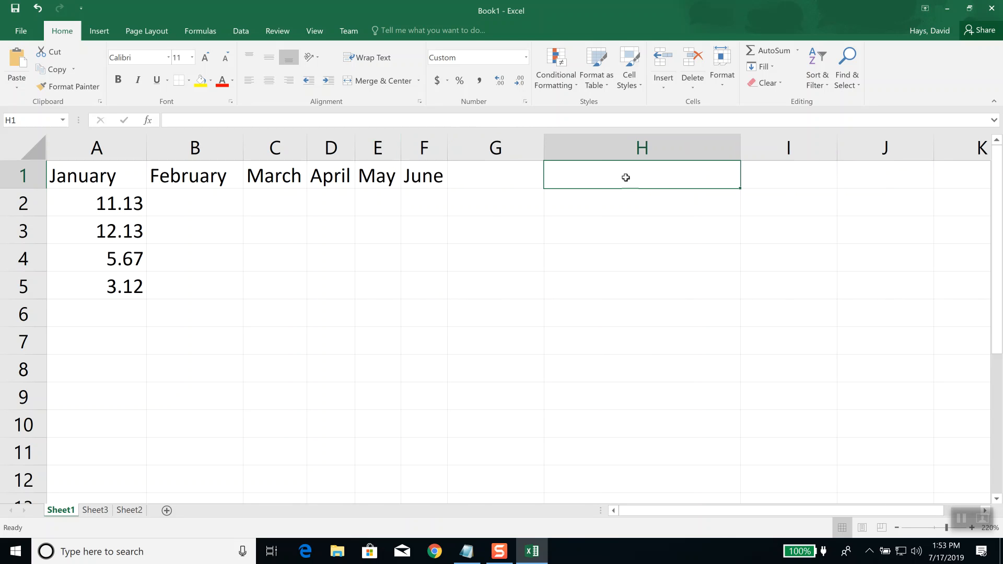
text(Totals)
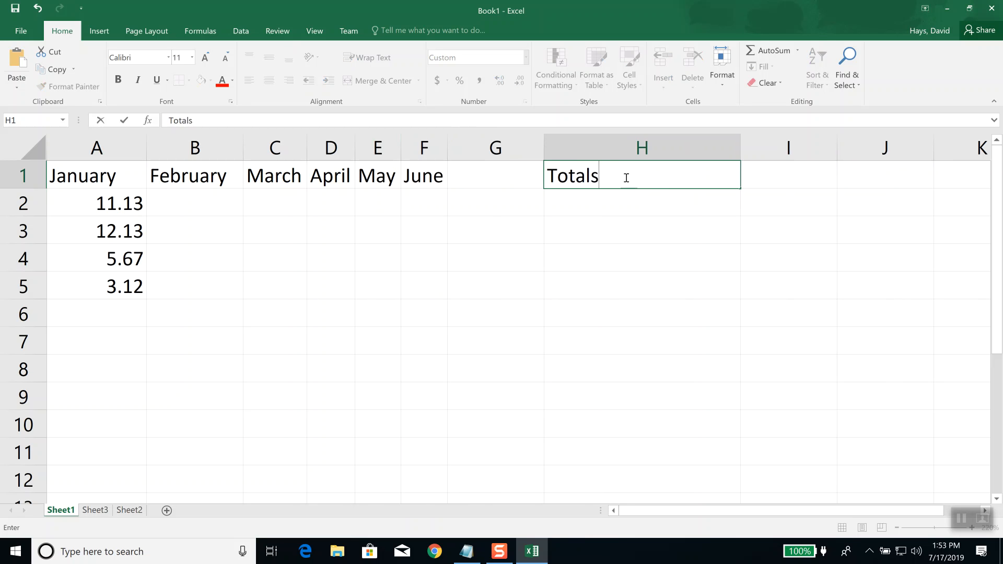
key(Return)
List the months January through June down column H beneath the Totals heading, in cells H2 to H7.
text(Jan)
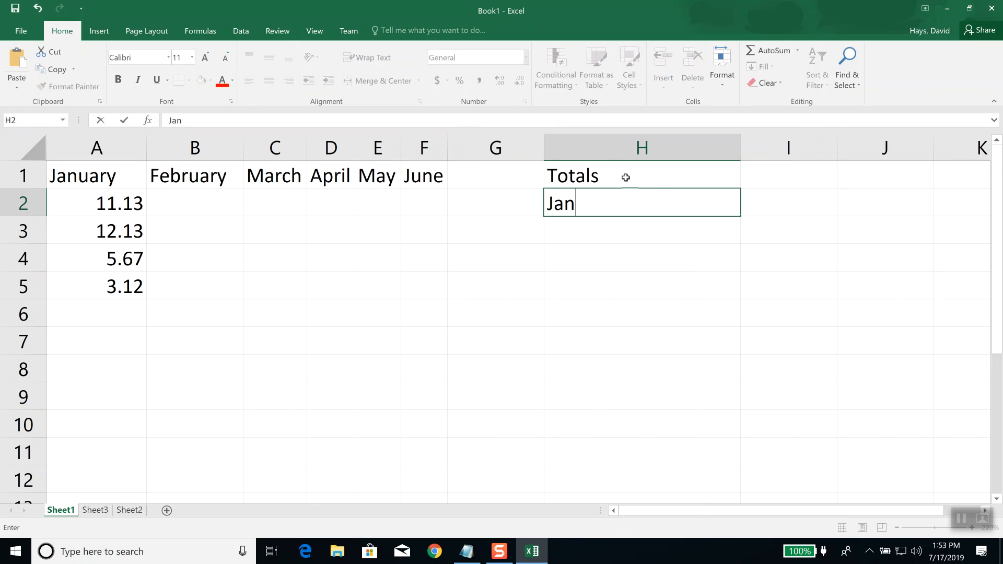
text(uary)
key(Return)
text(F)
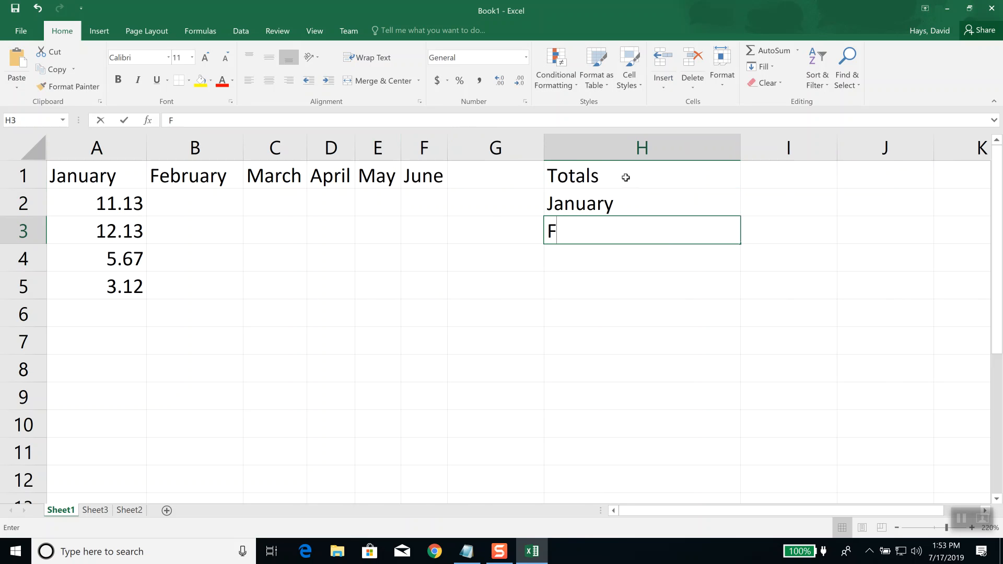
text(ebruary)
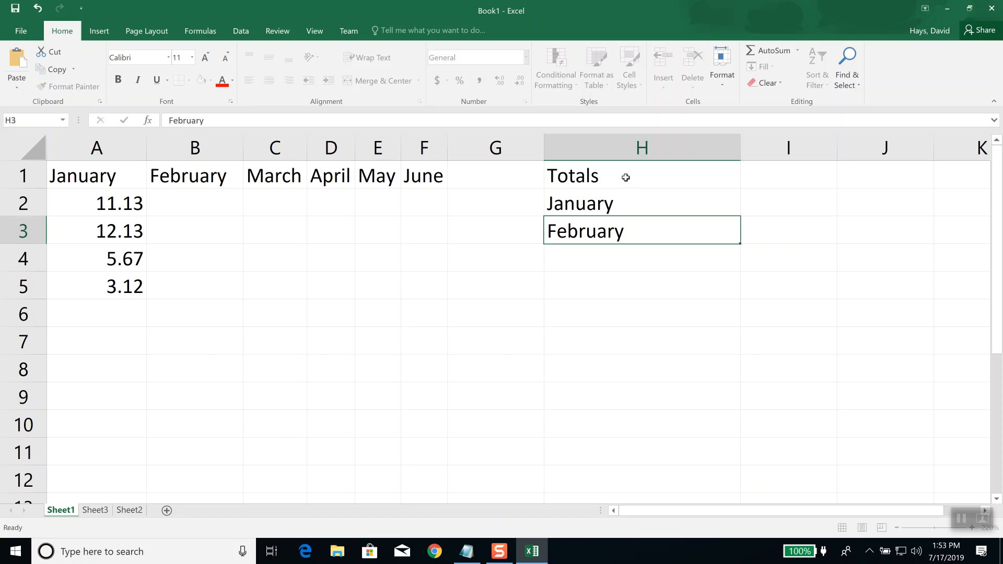
key(Return)
text(March)
key(Return)
text(A)
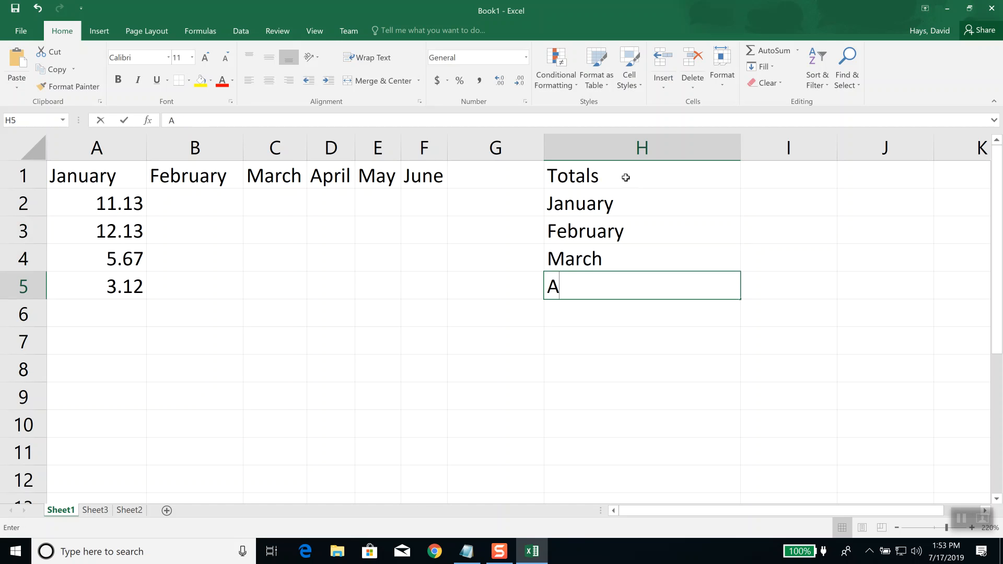
text(pril)
key(Return)
text(May)
key(ctrl+Return)
key(Return)
text(June)
key(Return)
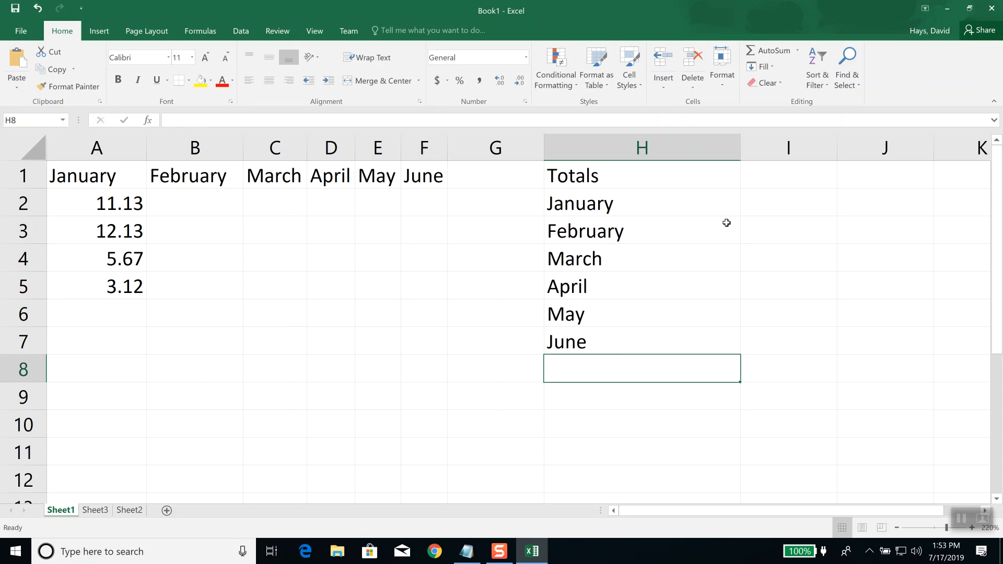
Enter the formula =SUM(A2:A12) in cell I2 to total the January values.
click(782, 195)
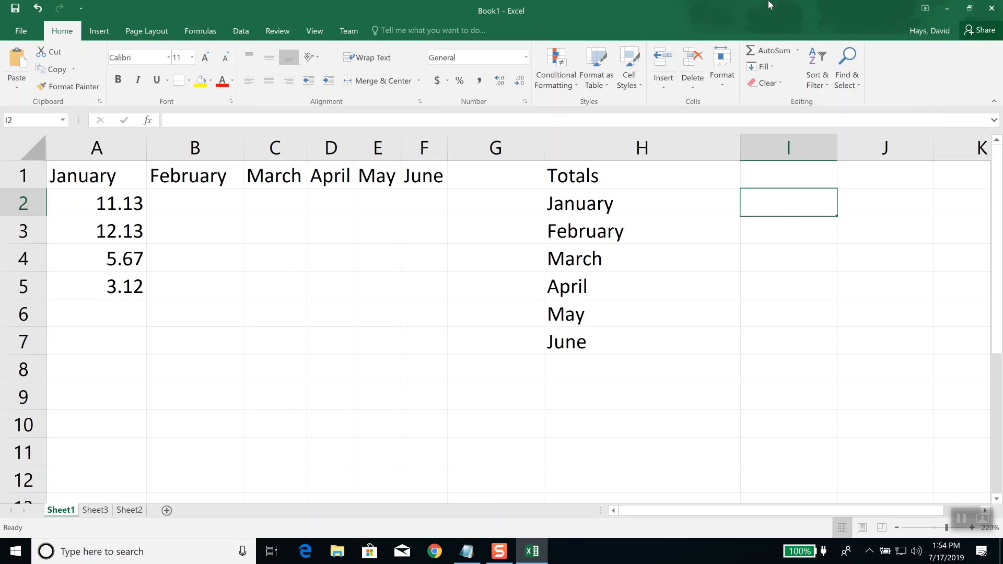
click(772, 50)
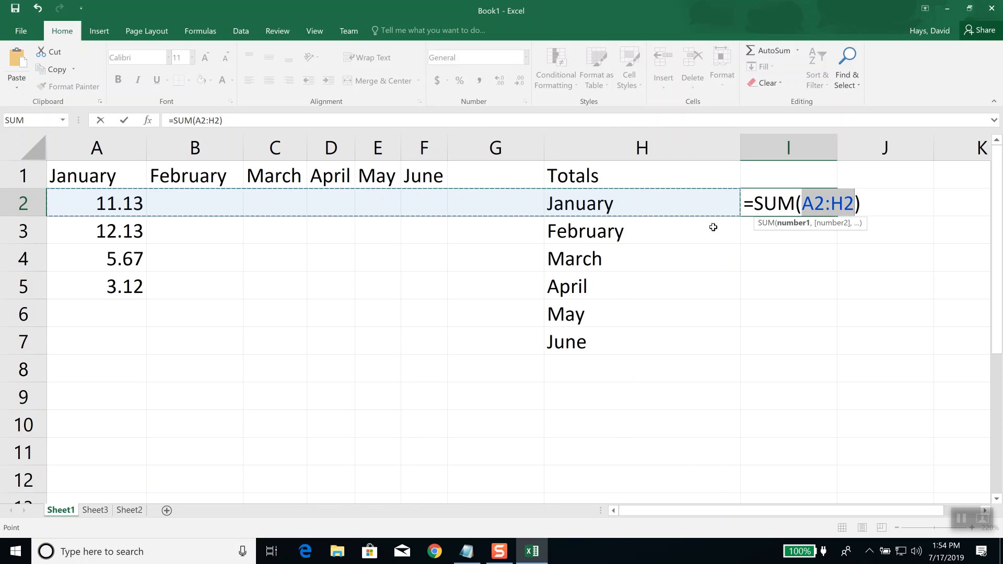
key(Escape)
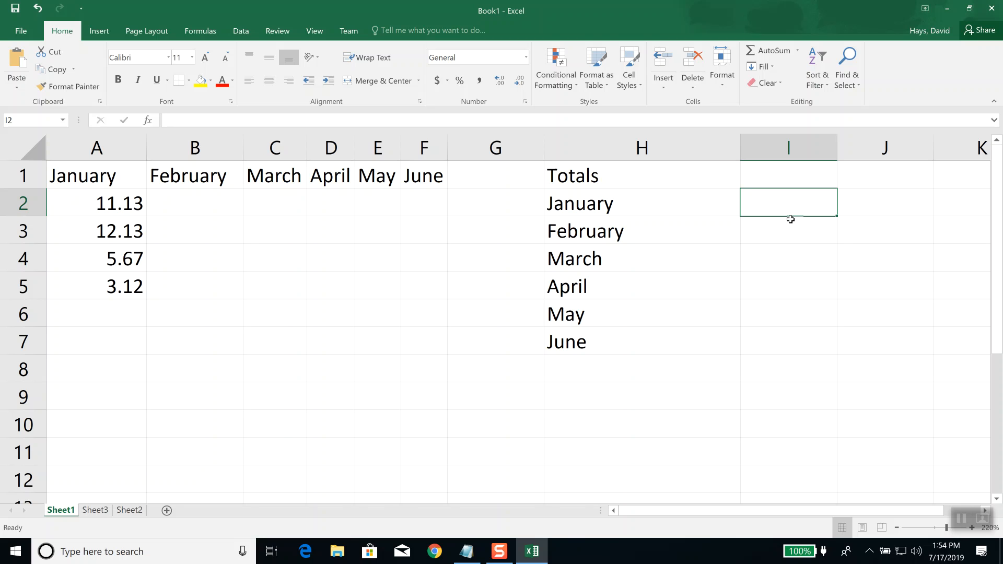
text(=)
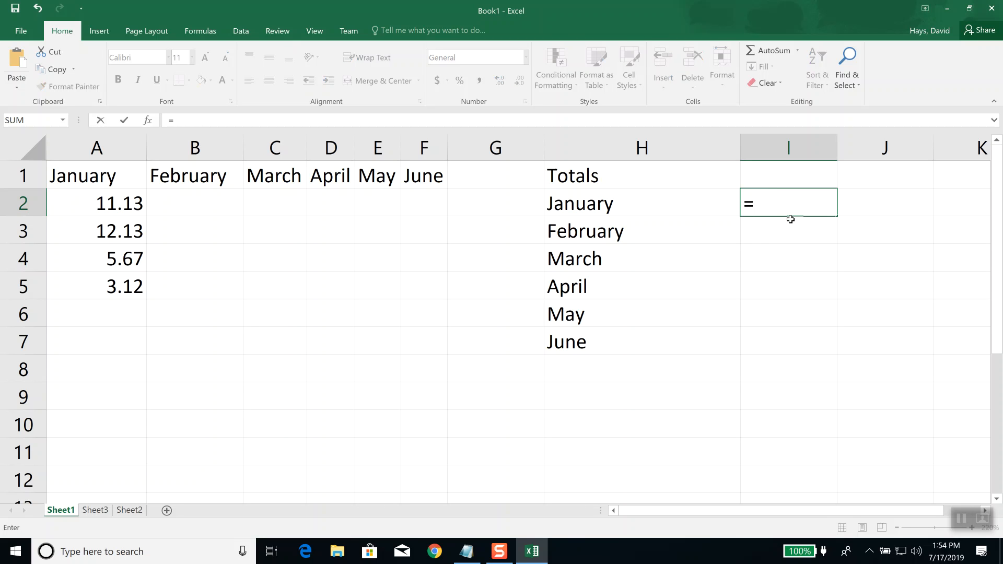
text(SUM)
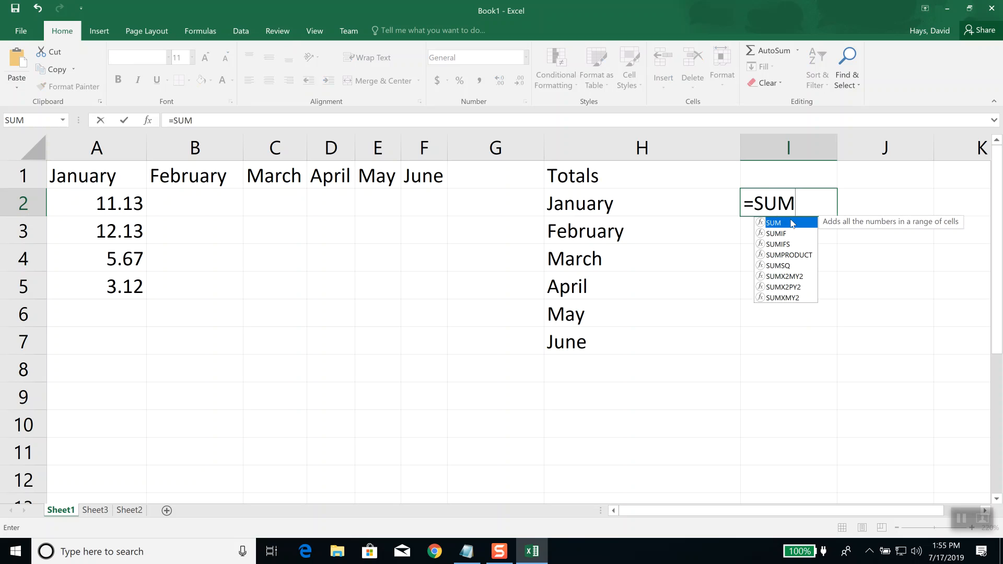
double_click(792, 224)
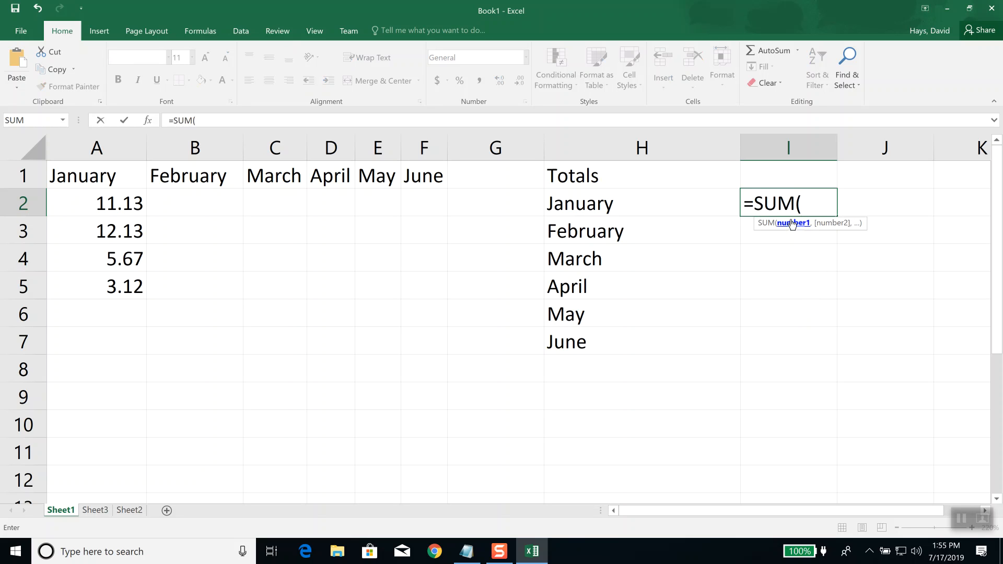
text(A2)
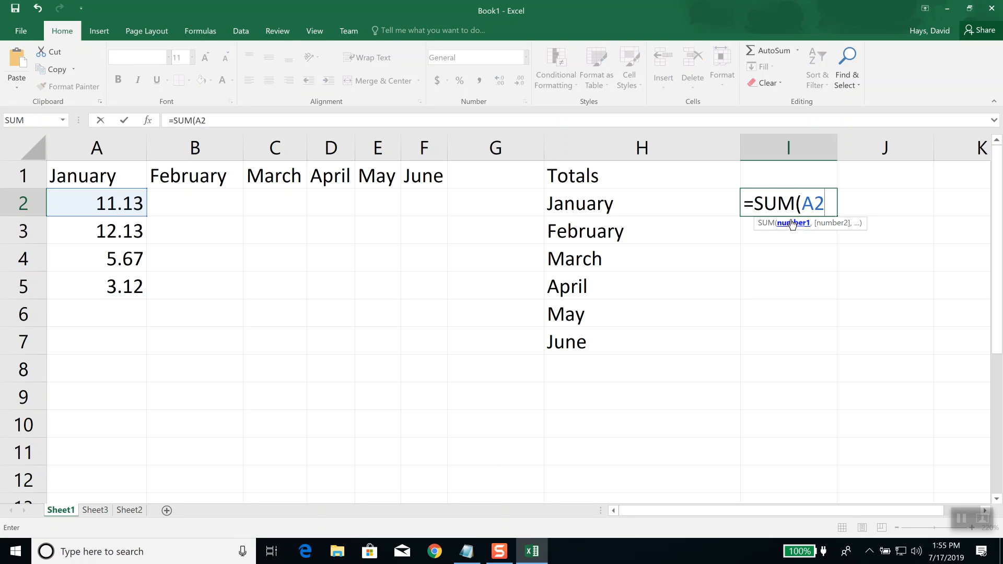
text(:A12))
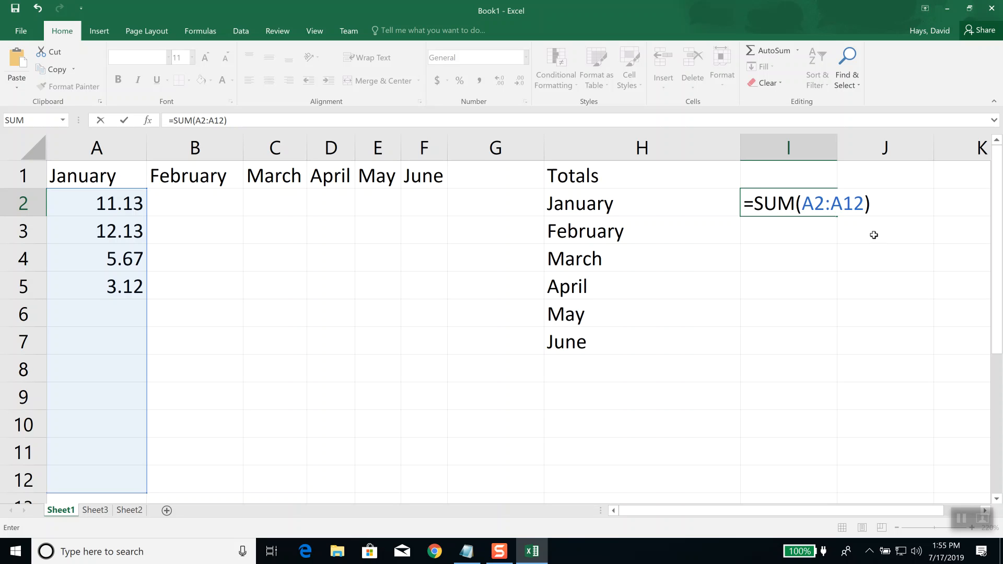
key(Return)
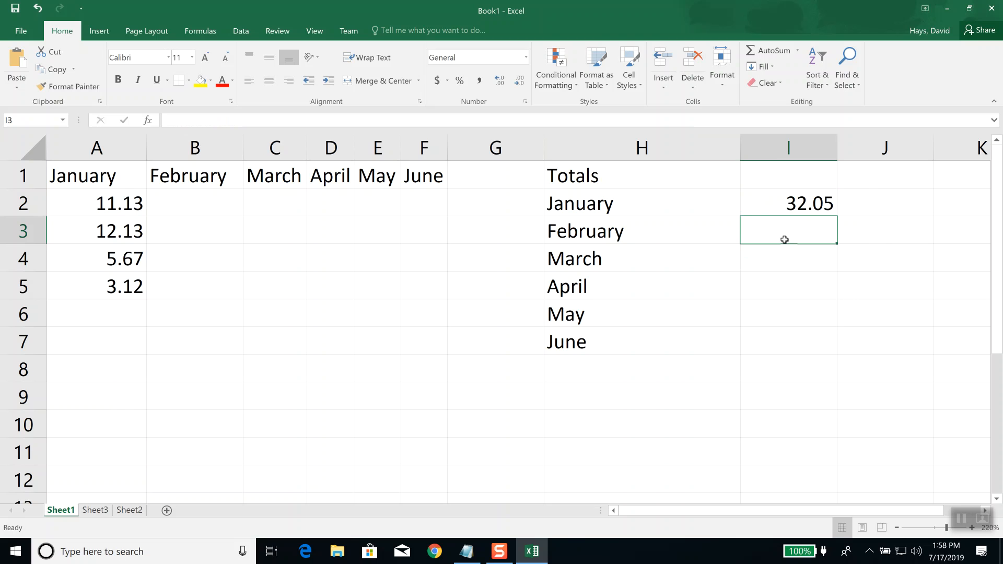
Enter the formula =SUM(B2:B12) in cell I3 to total the February values.
text(=)
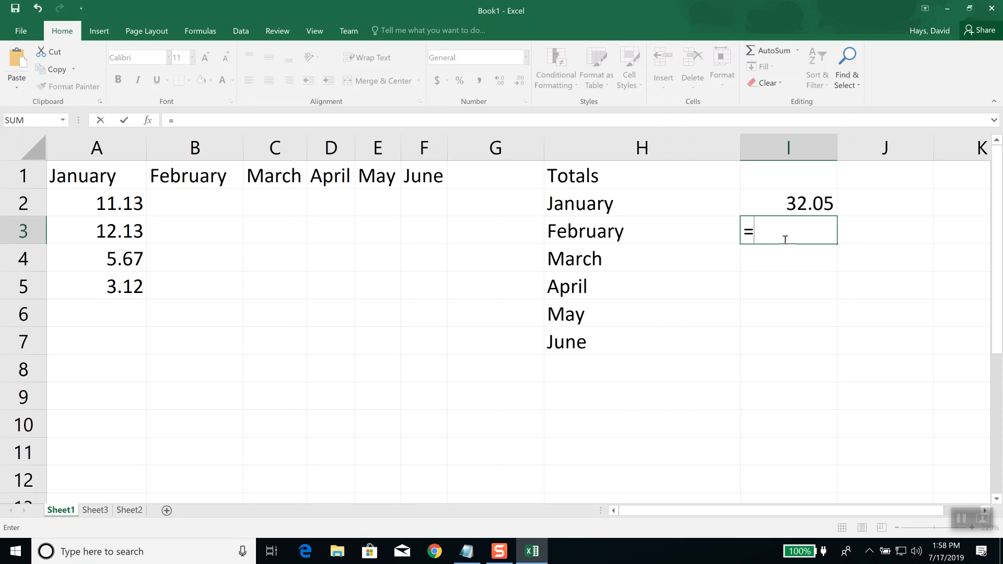
text(SUM()
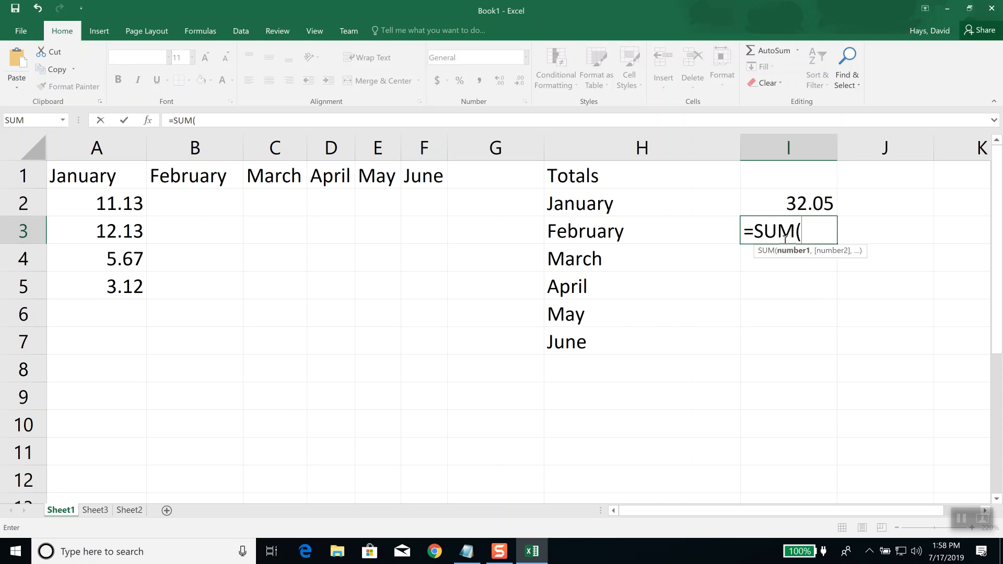
text(B2)
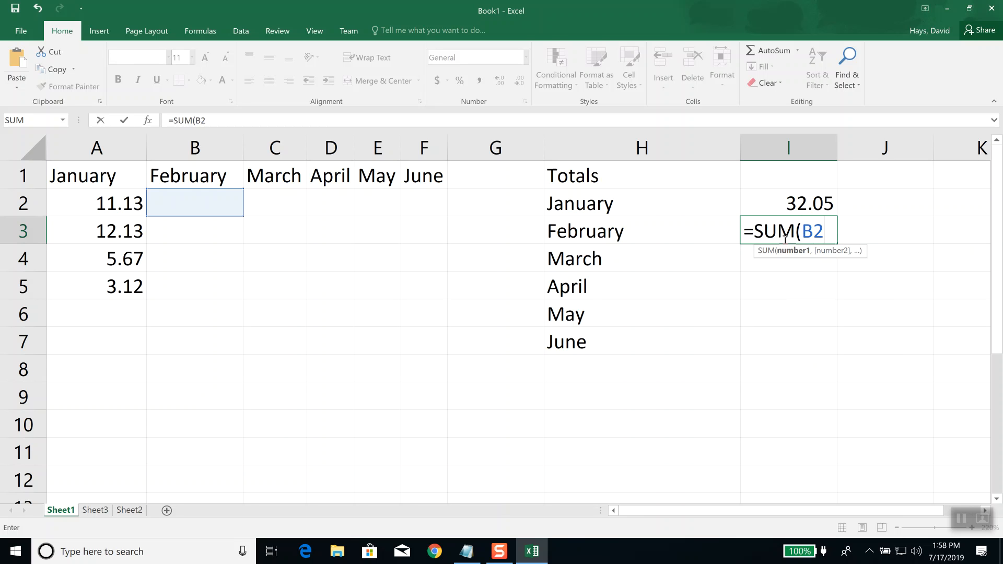
text(:B1)
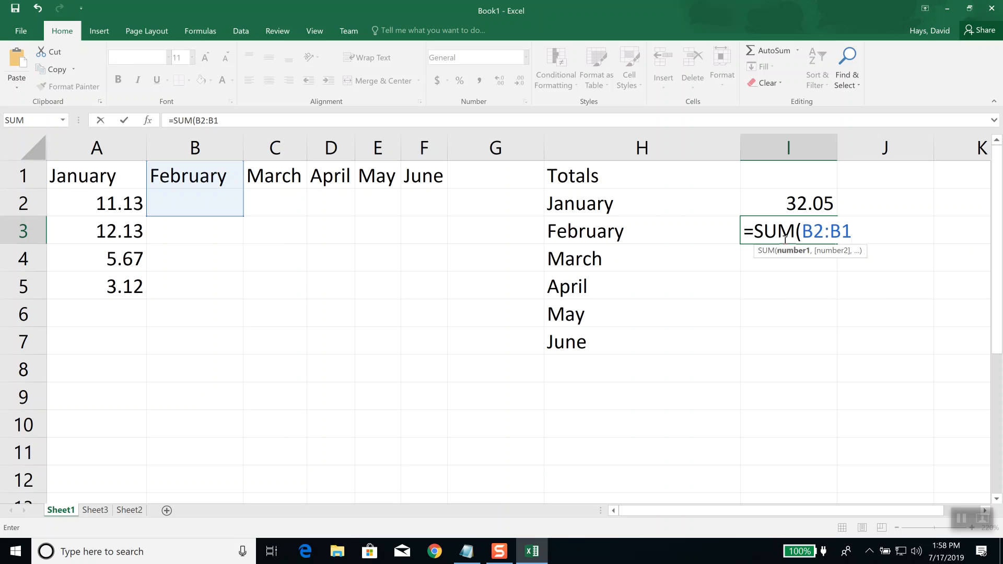
text(2))
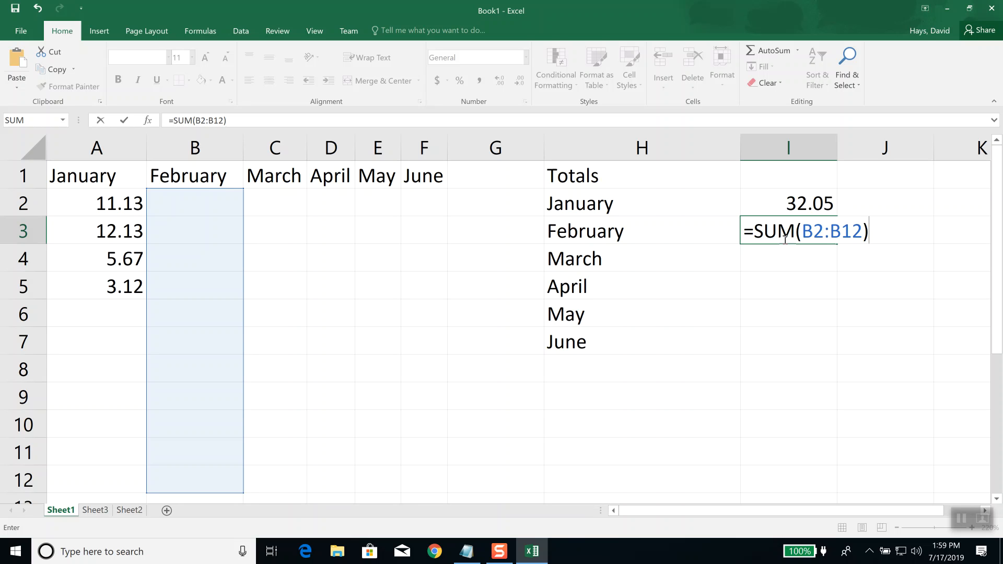
key(Return)
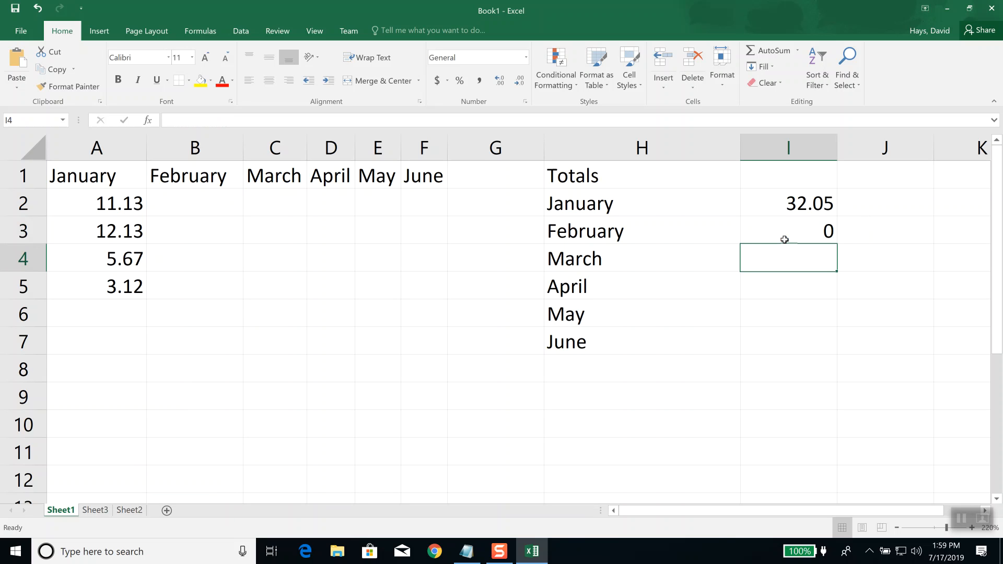
Enter the value 7.45 under February in cell B2.
click(195, 209)
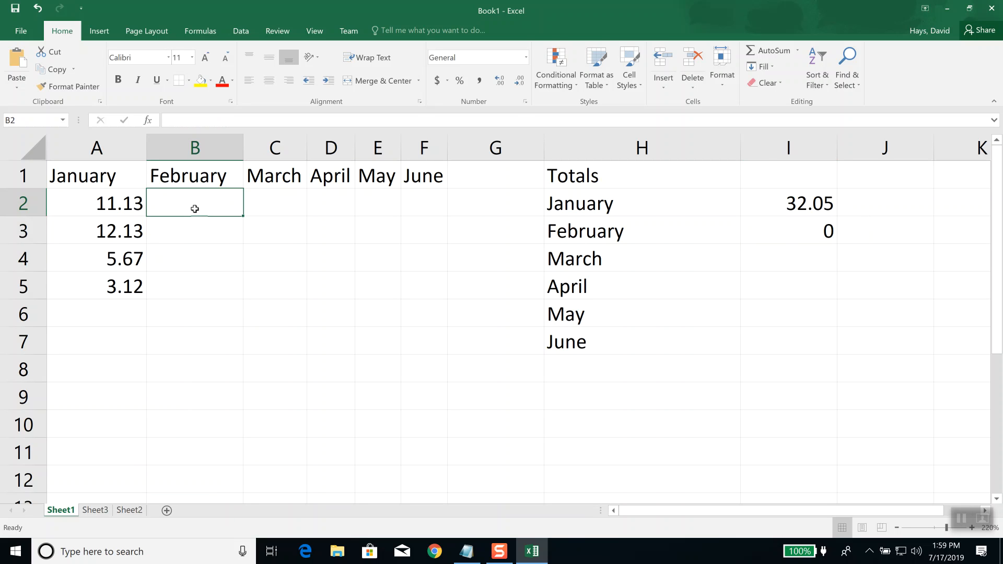
text(7.45)
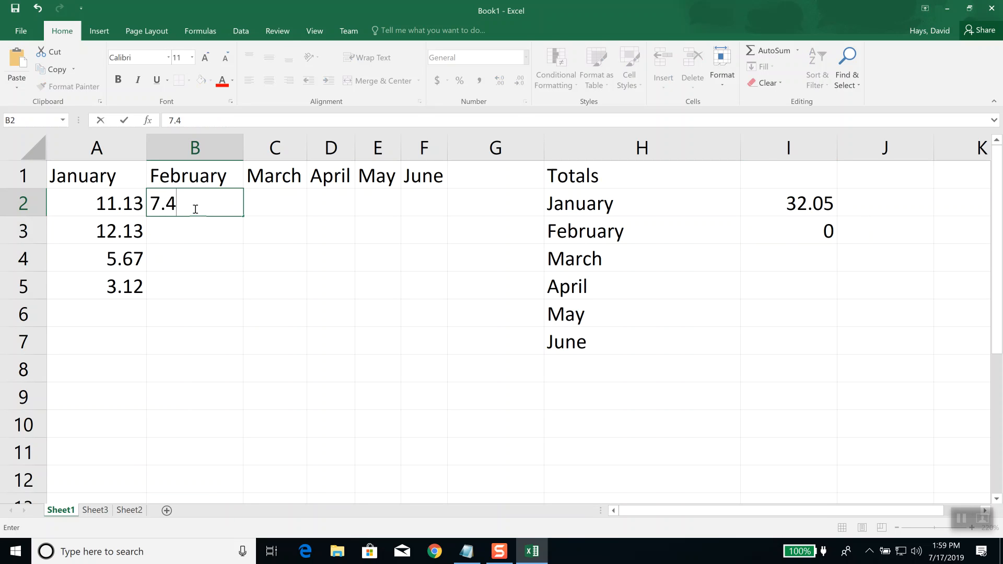
key(Return)
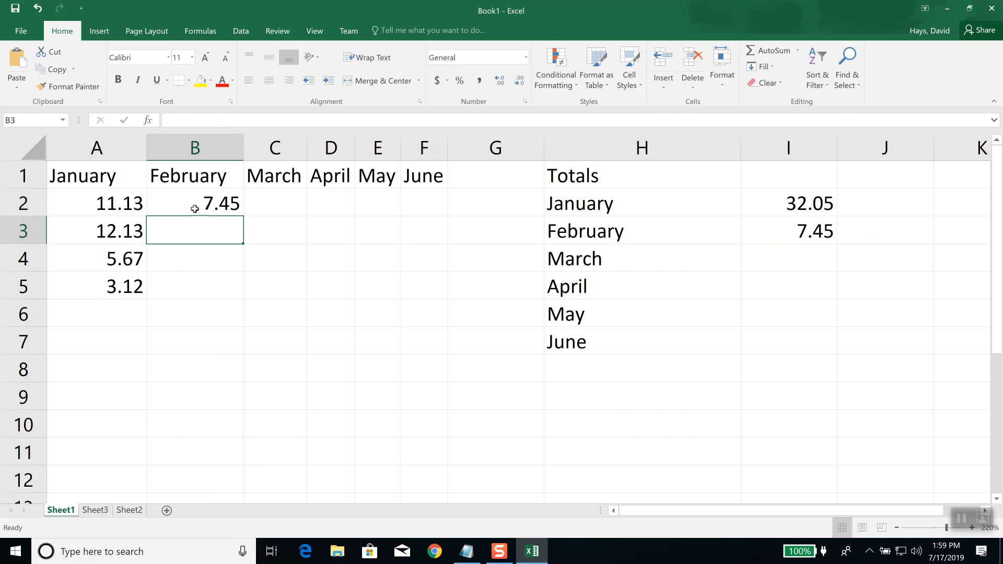
Enter the formula =sum(C2:C12) in cell I4 for the March total, picking the range on the sheet.
click(804, 262)
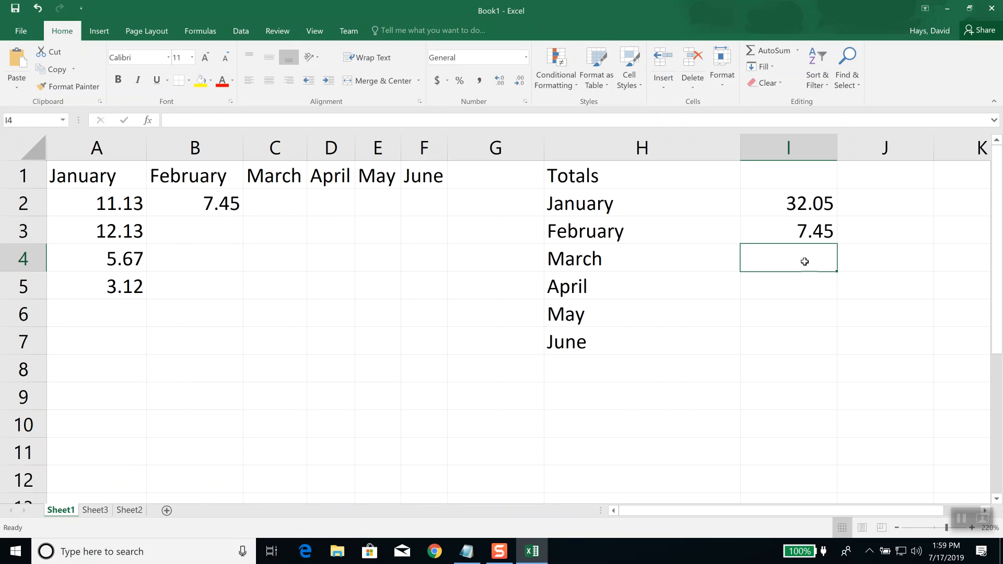
text(=sum()
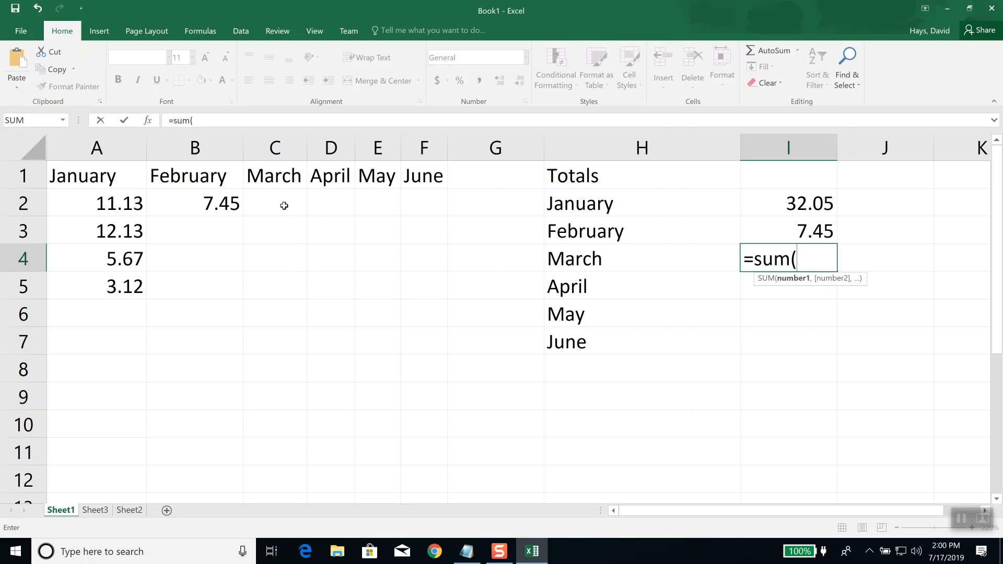
drag(284, 206, 291, 484)
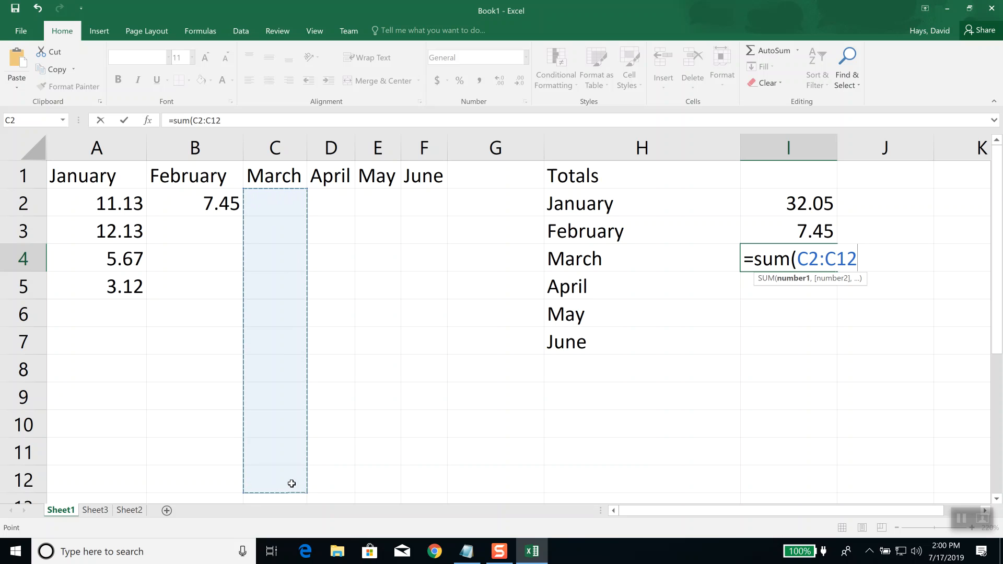
text())
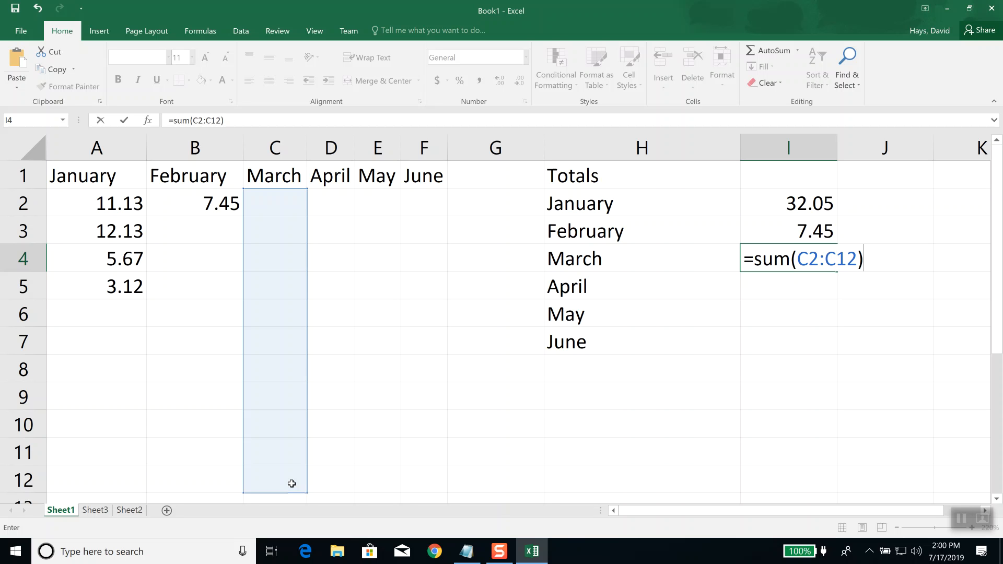
key(Return)
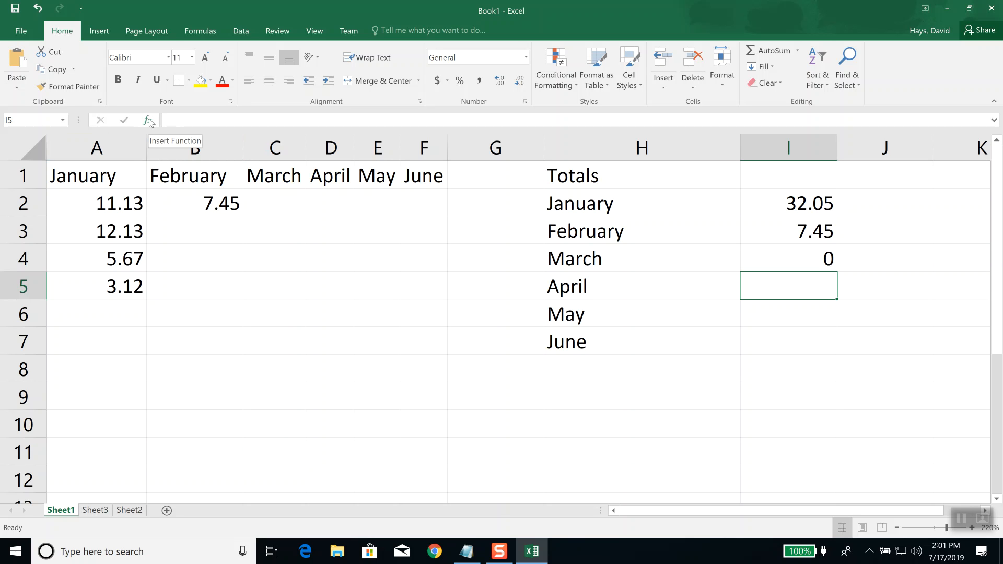
Insert the SUM function in cell I5 through Insert Function, picking the range C2:C12 as its first argument.
click(148, 120)
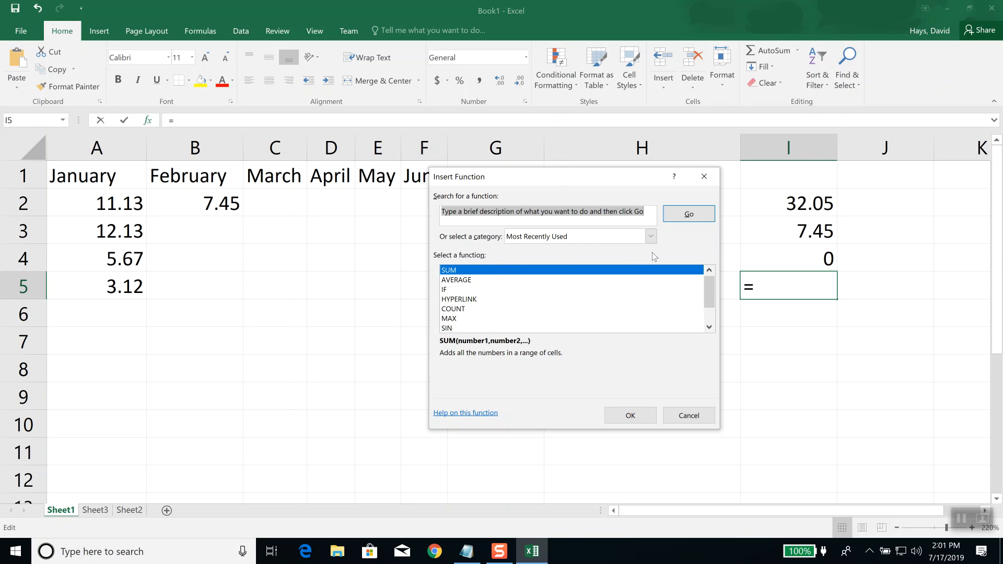
click(650, 236)
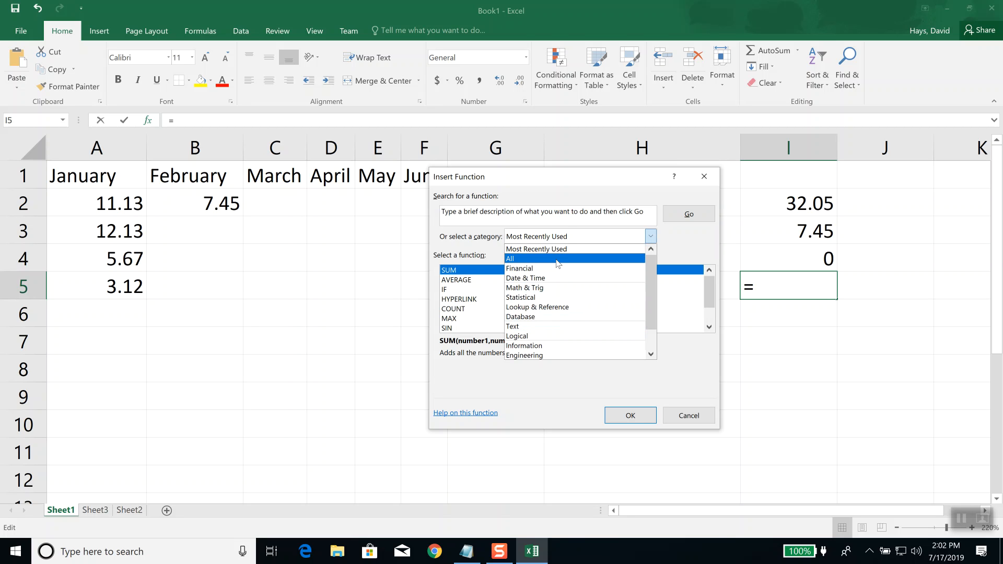
click(690, 236)
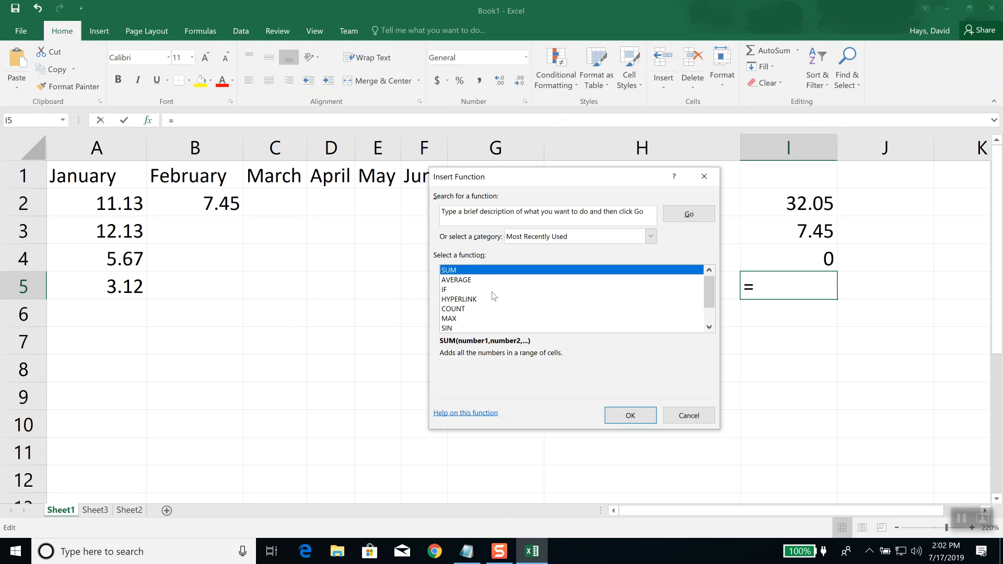
click(630, 415)
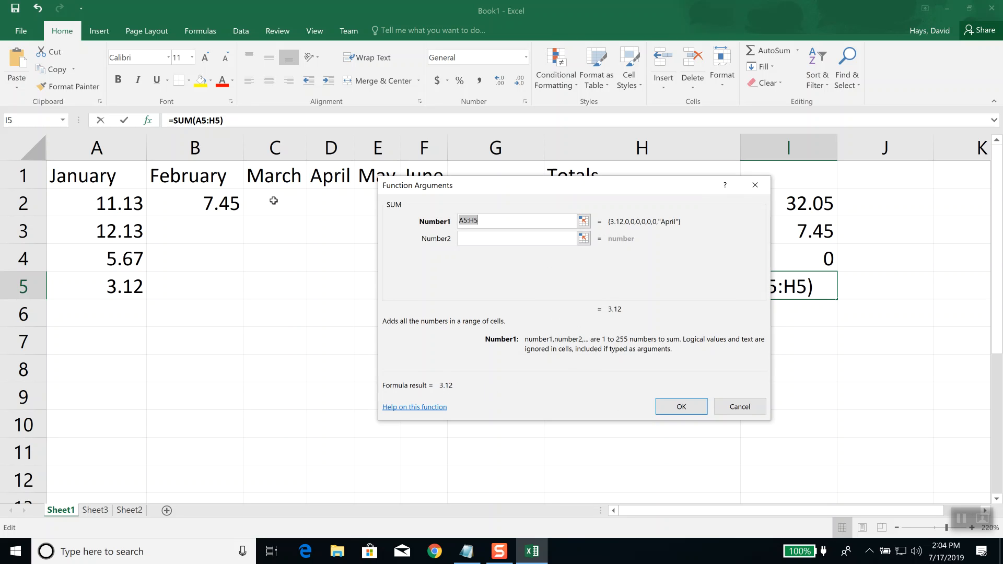
drag(274, 201, 278, 488)
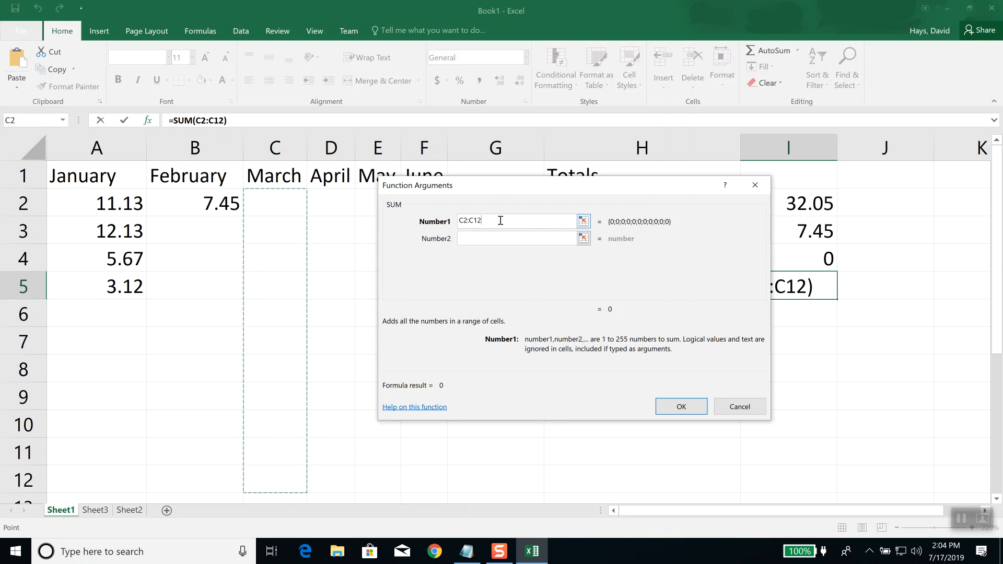
click(693, 408)
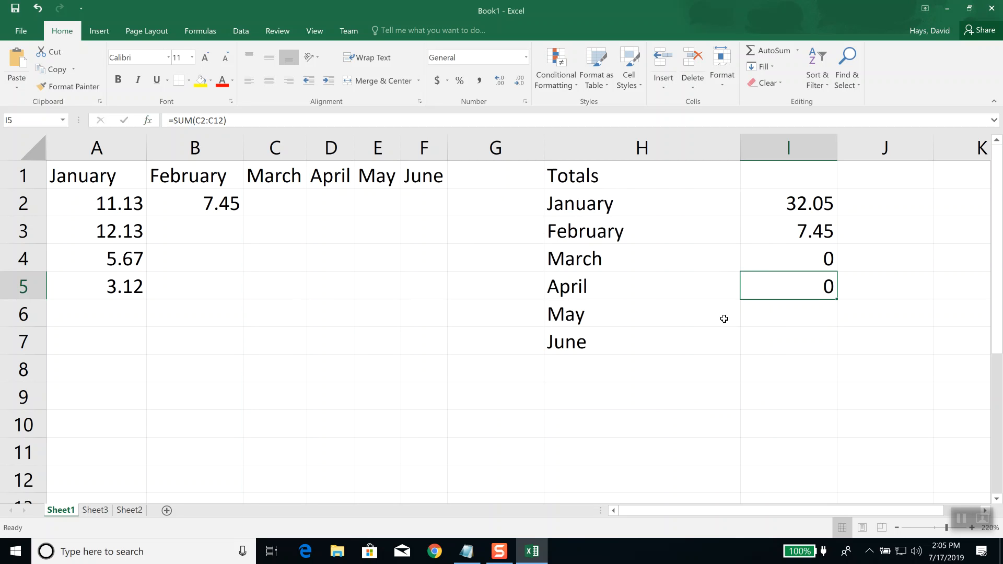
Start Insert Function for cell I6 and search the functions for "add numbers" and for "sum".
click(779, 316)
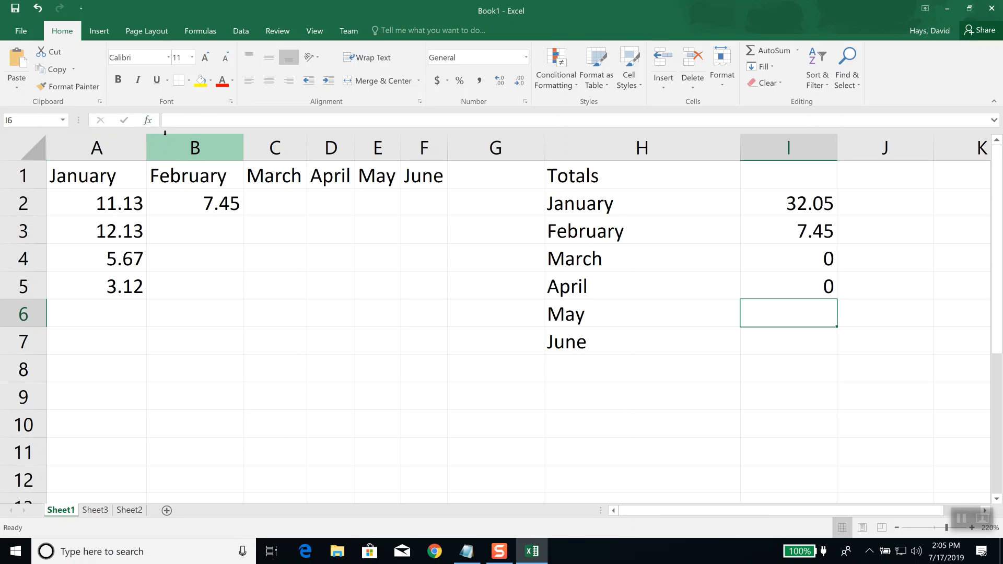
click(148, 121)
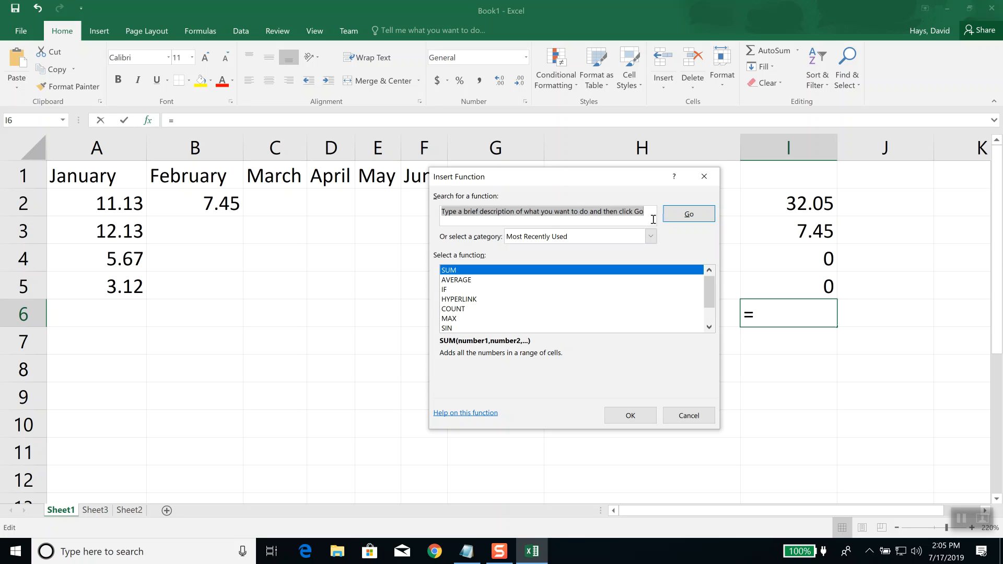
text(a)
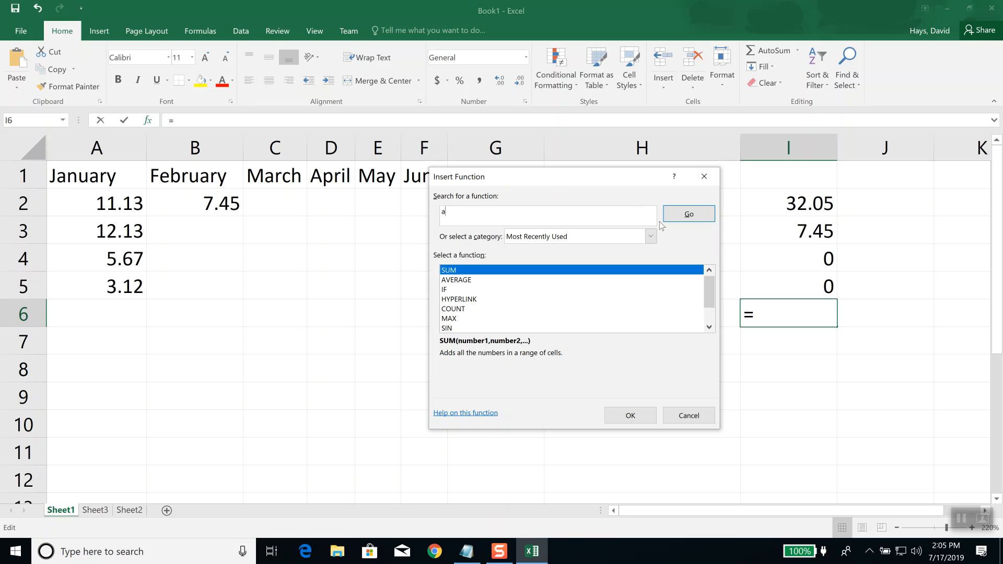
text(dd numbers)
click(697, 219)
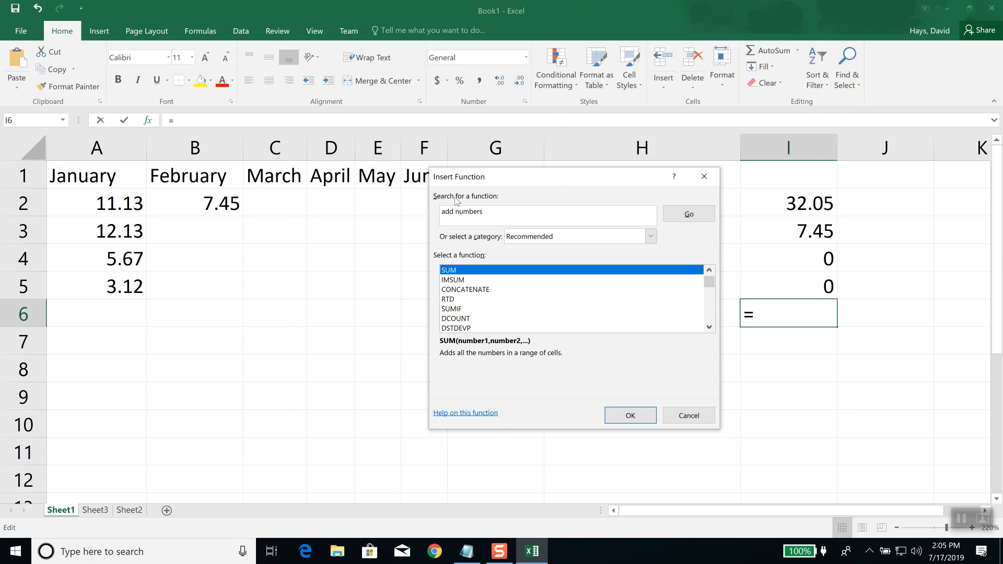
drag(489, 212, 444, 211)
text(sum)
key(Return)
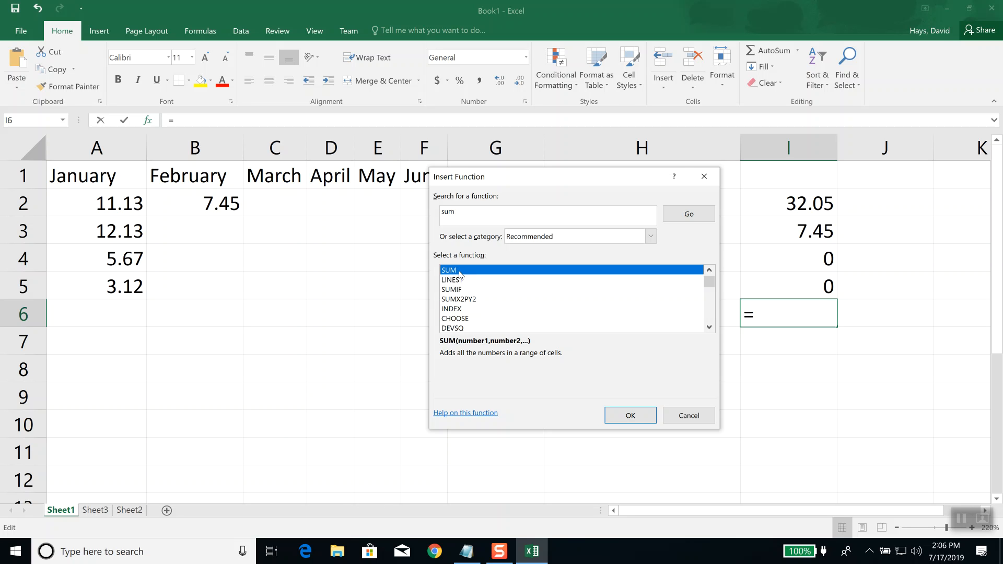
Insert SUM in cell I6 for the May total, picking E2:E12 on the sheet as its first argument.
click(641, 415)
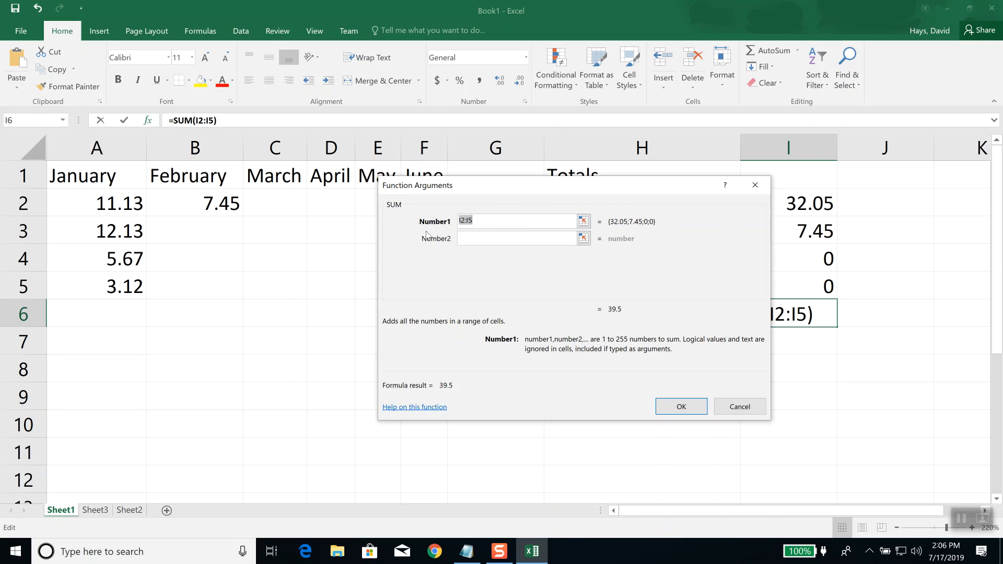
drag(500, 186, 590, 166)
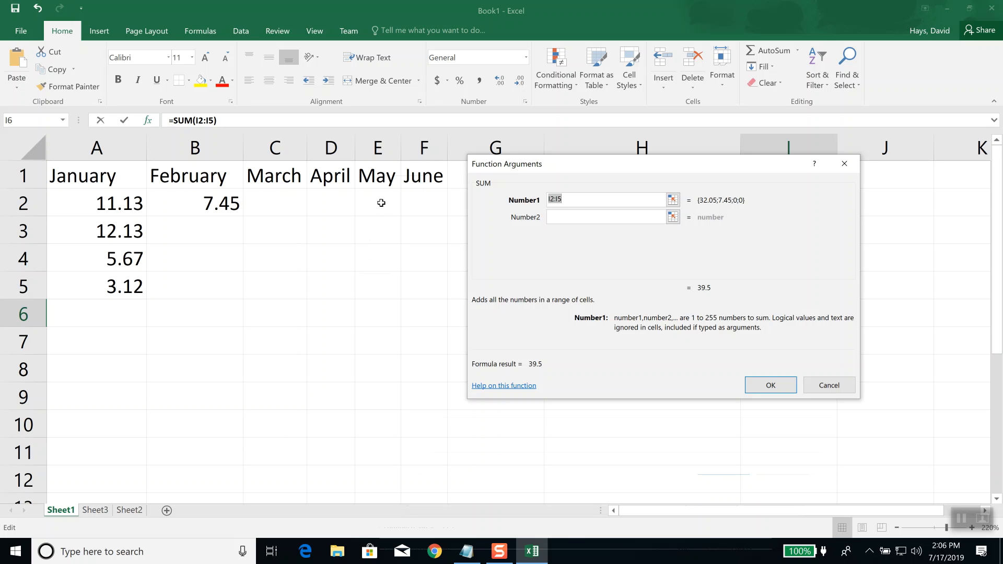
drag(381, 203, 390, 492)
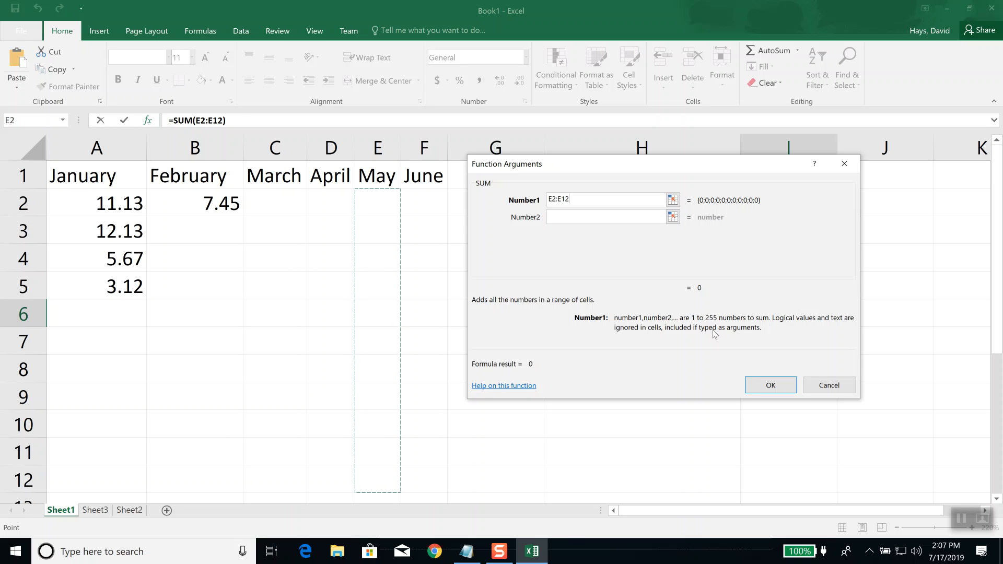
click(770, 387)
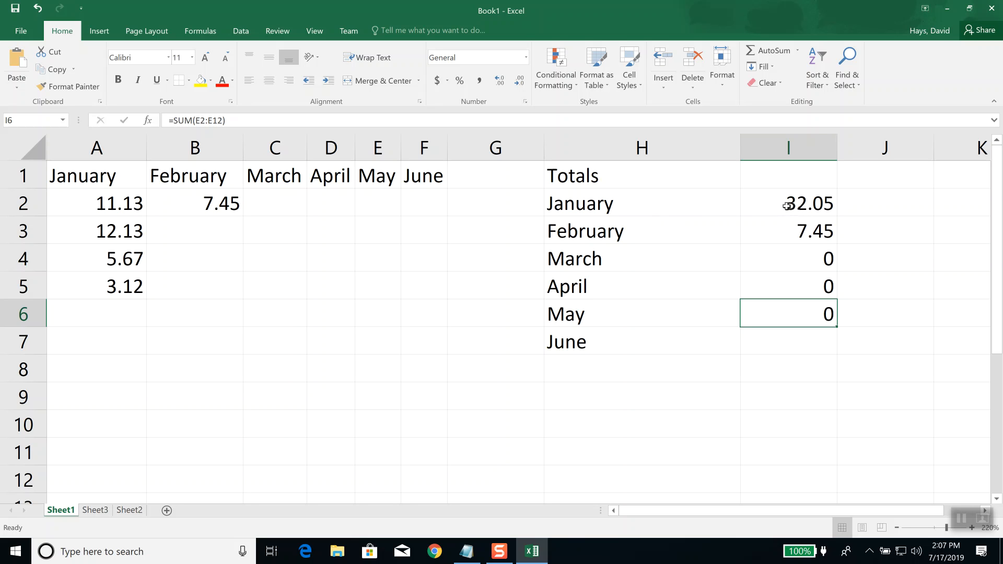
Examine the SUM function arguments of the January total in cell I2 without changing them.
click(808, 203)
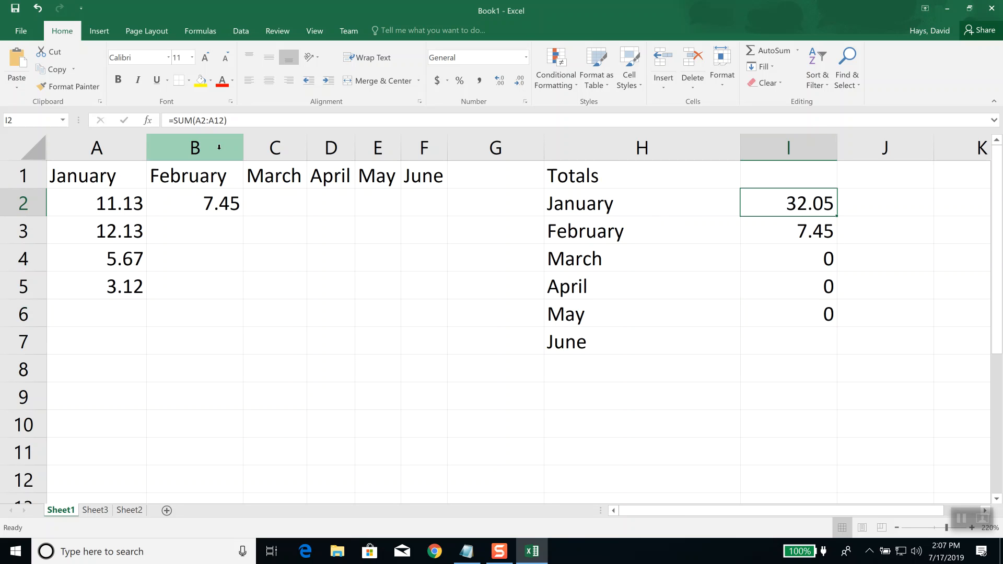
click(146, 120)
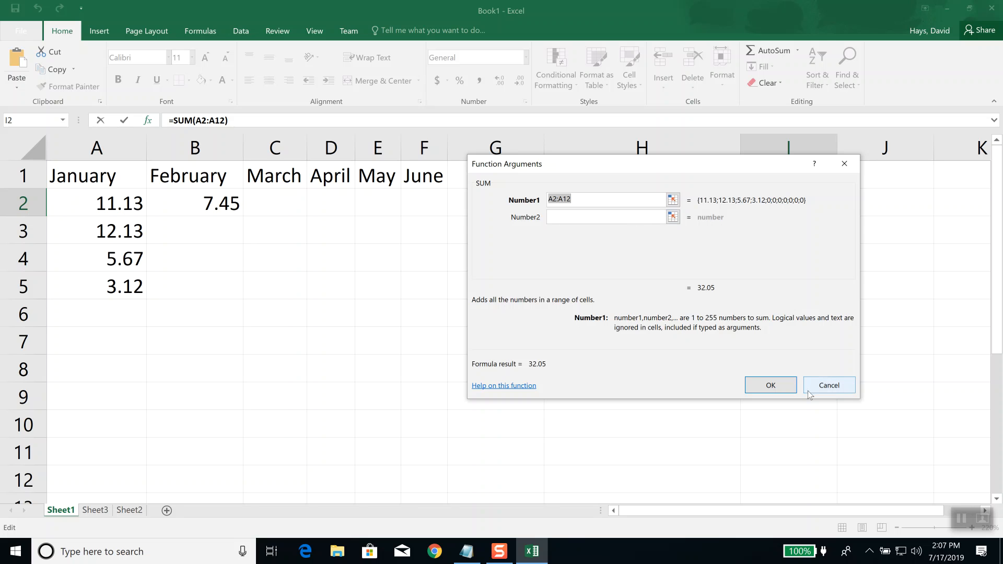
click(830, 389)
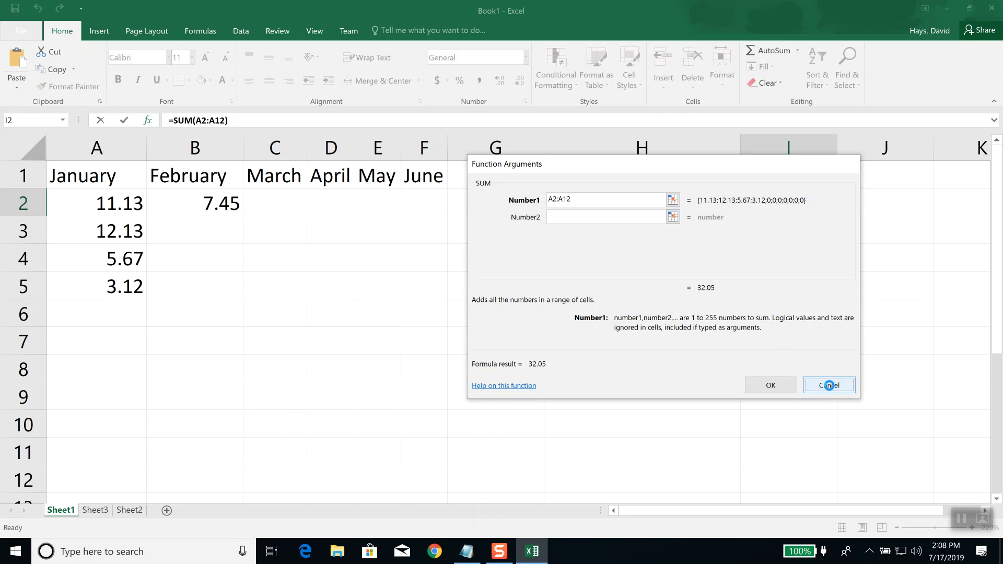
click(806, 338)
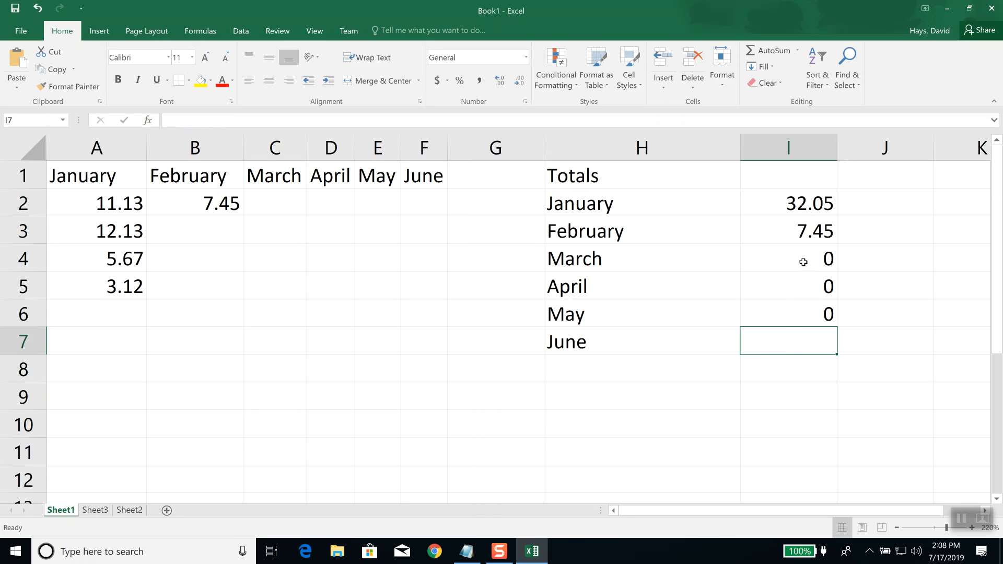
click(798, 205)
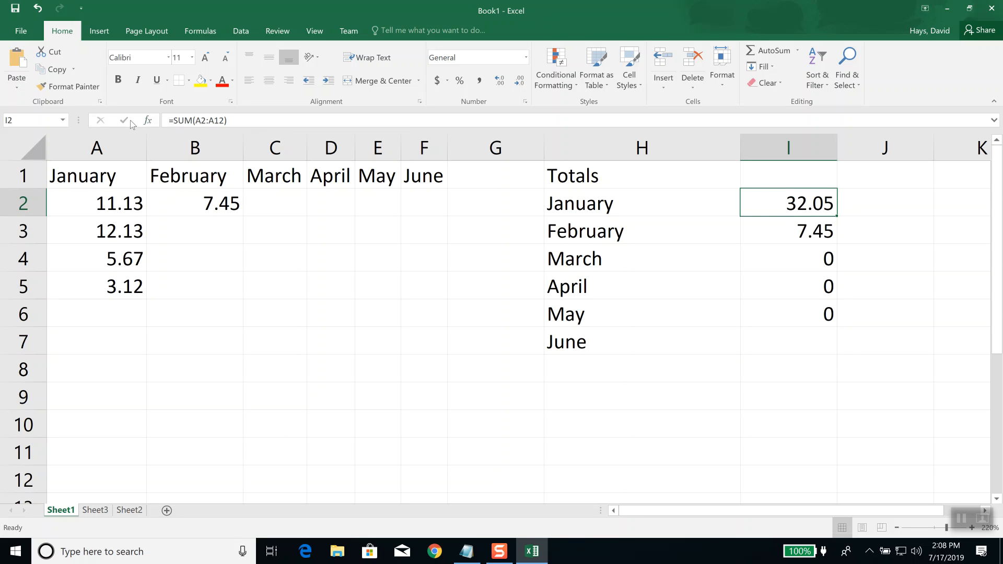
click(148, 120)
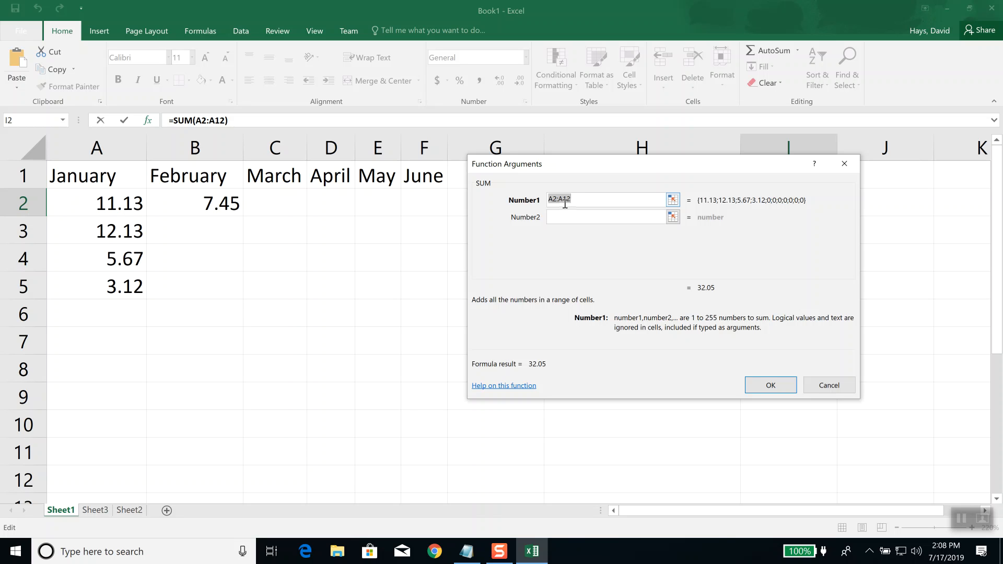
click(845, 165)
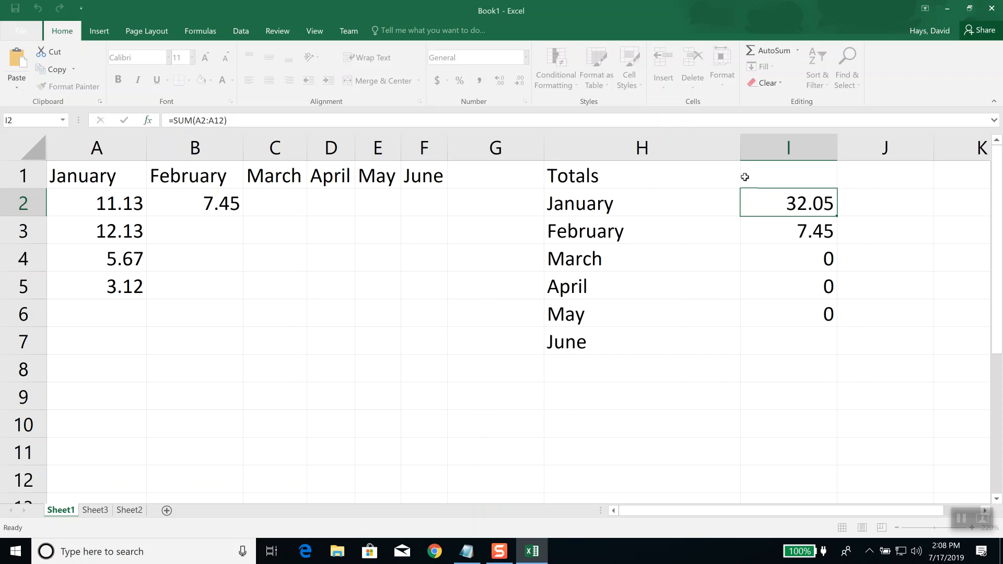
click(193, 230)
click(192, 251)
click(190, 286)
click(188, 342)
click(186, 389)
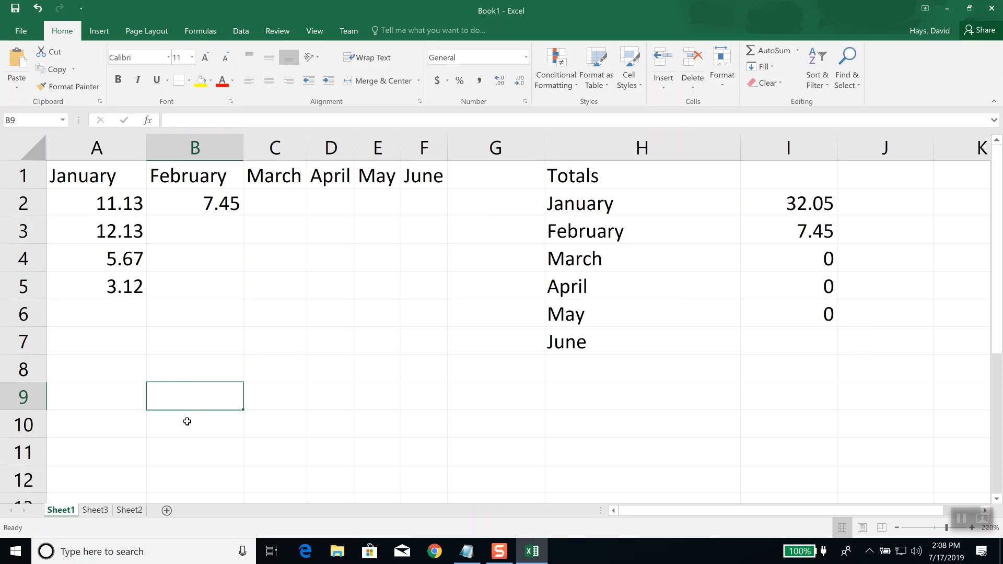
click(216, 204)
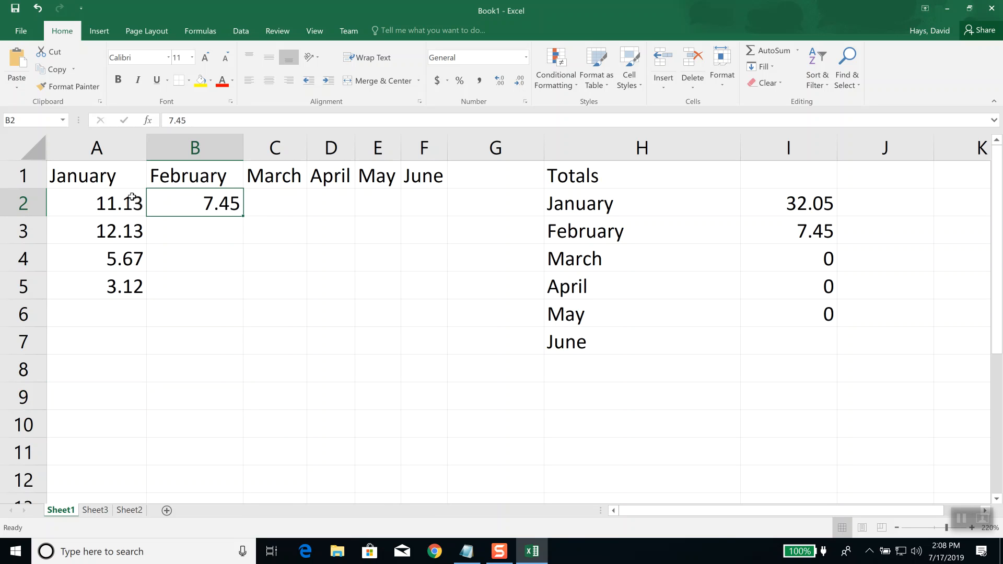
click(765, 197)
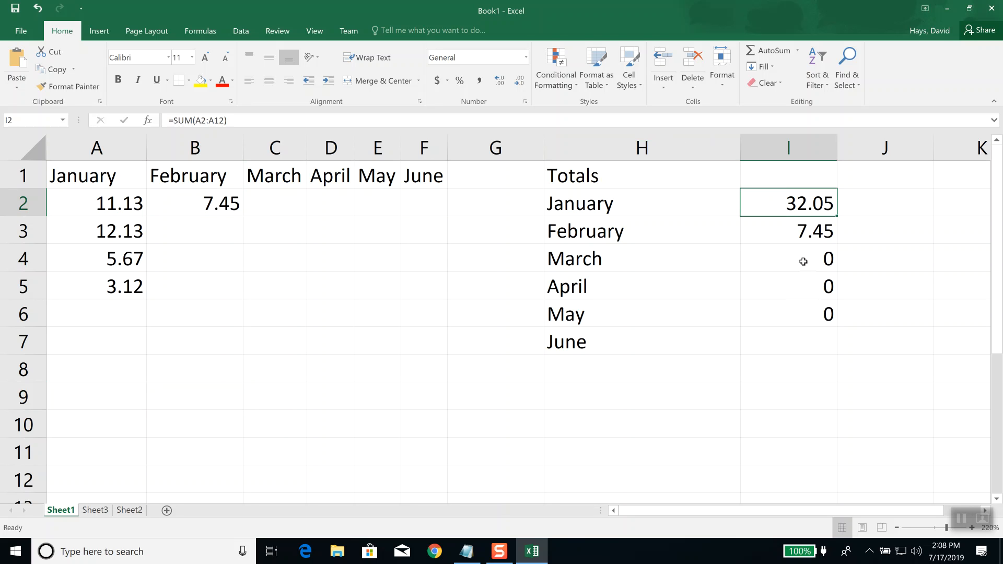
click(217, 235)
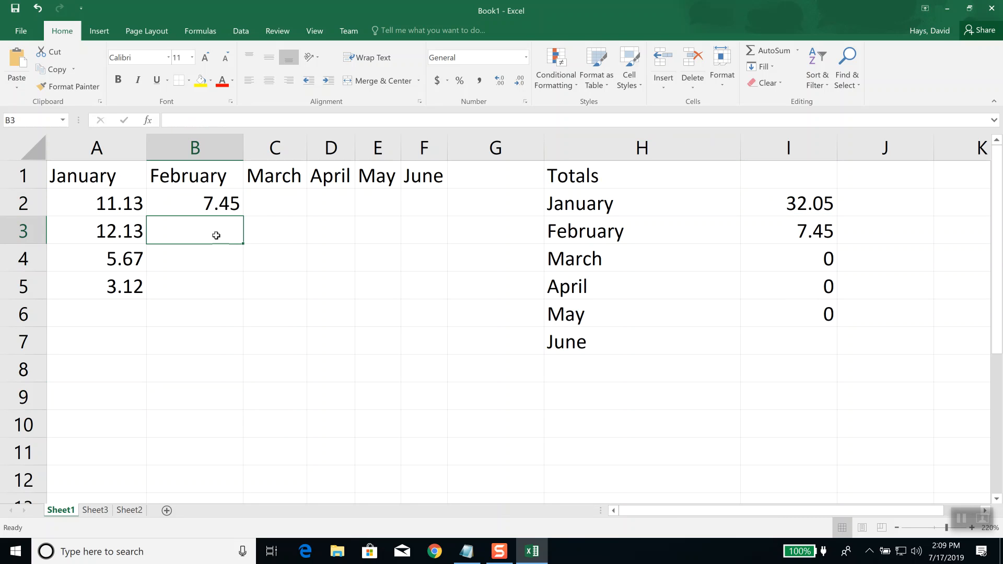
Try the Number and Text formats on the March total in cell I4 and restore the General format.
click(804, 254)
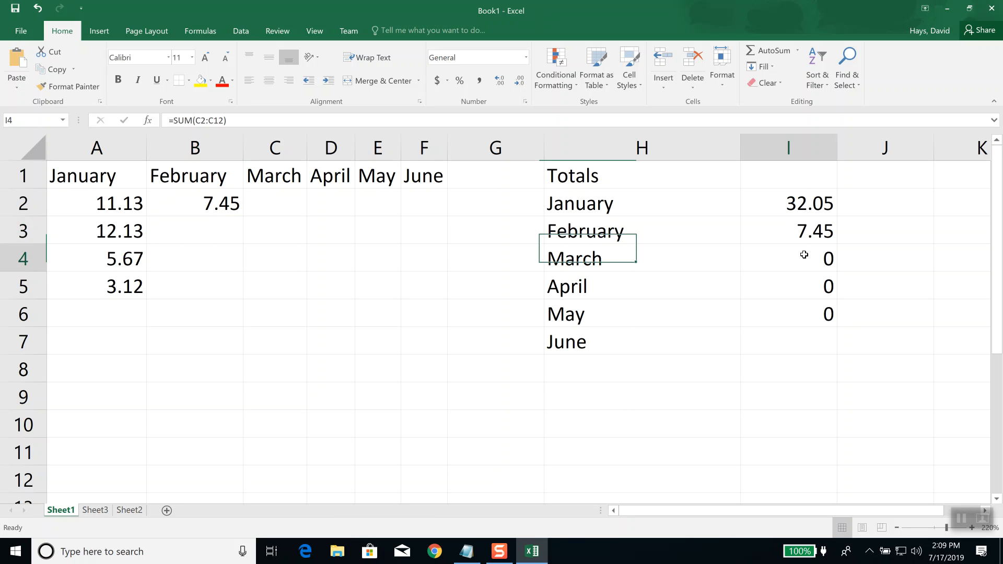
click(527, 59)
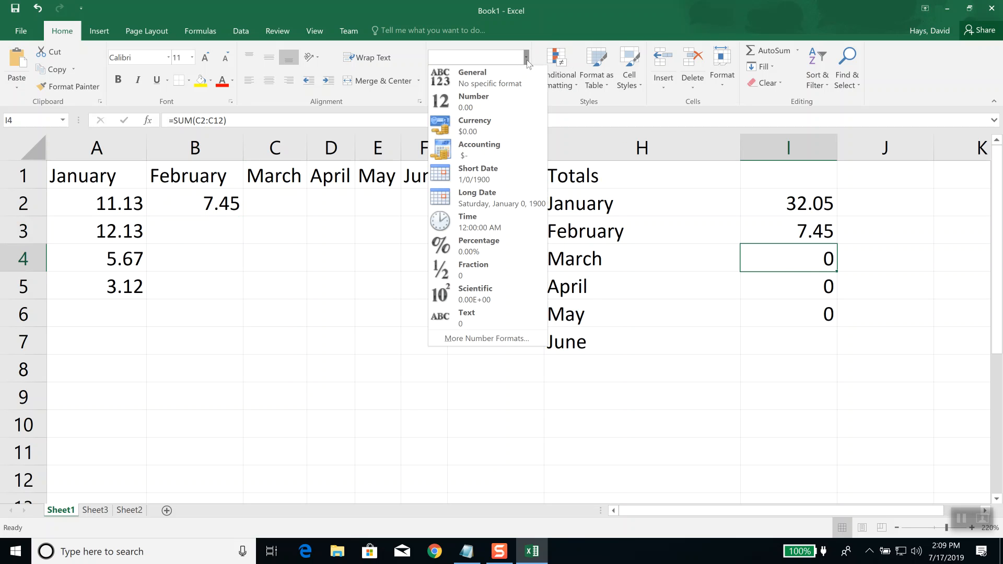
click(484, 86)
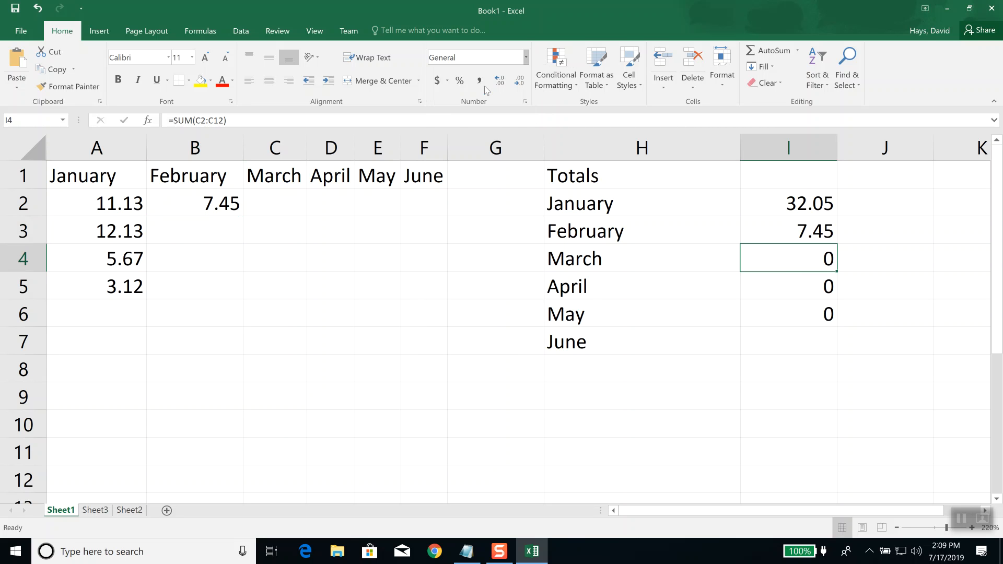
click(526, 60)
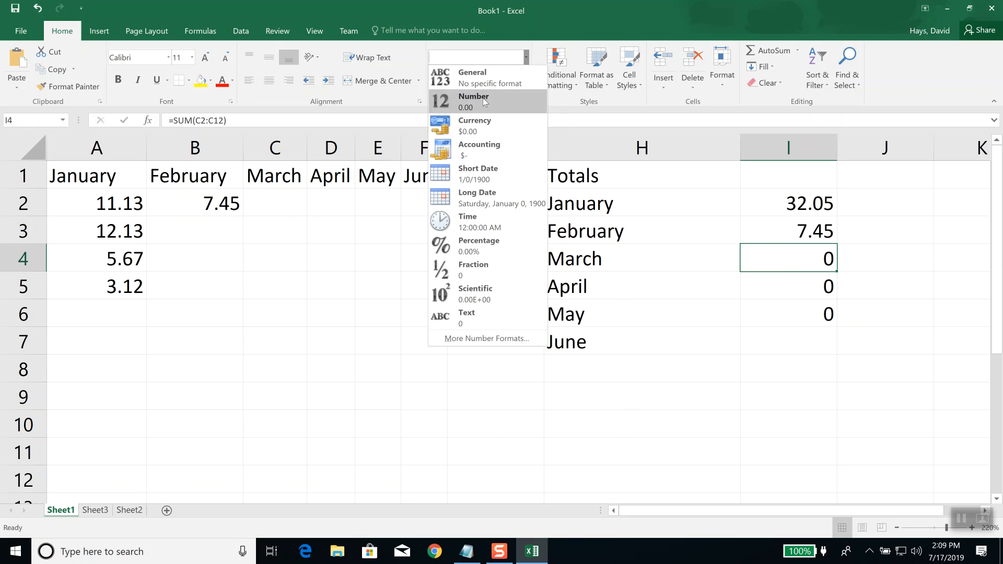
click(483, 99)
click(525, 58)
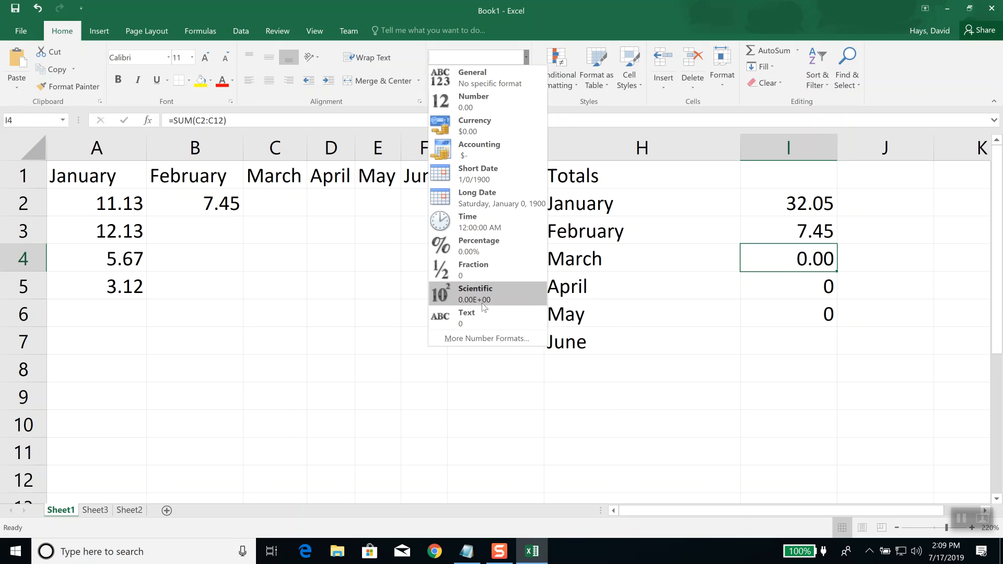
click(483, 322)
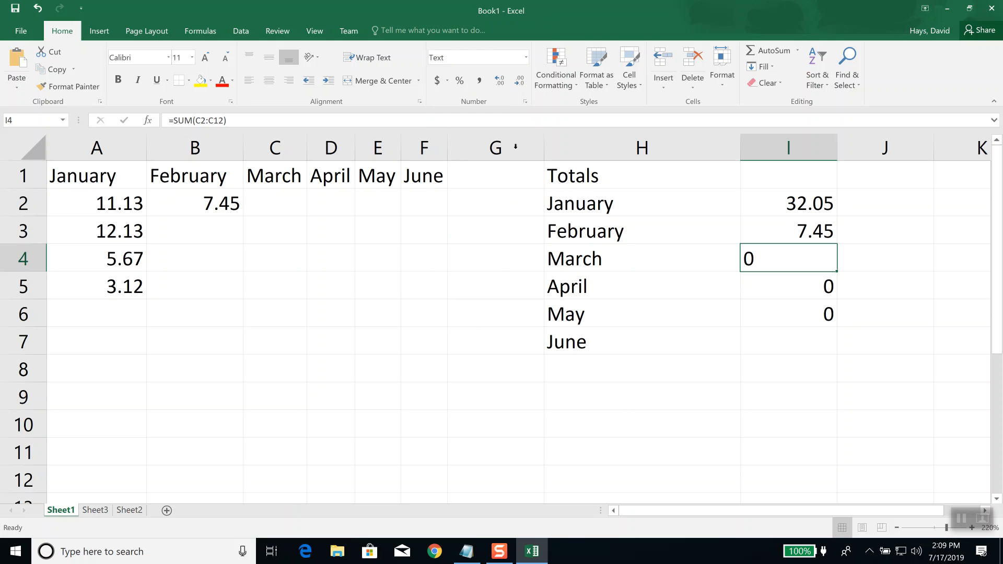
click(525, 57)
click(479, 78)
Review the available Clear options for cell B3 without applying any.
click(230, 230)
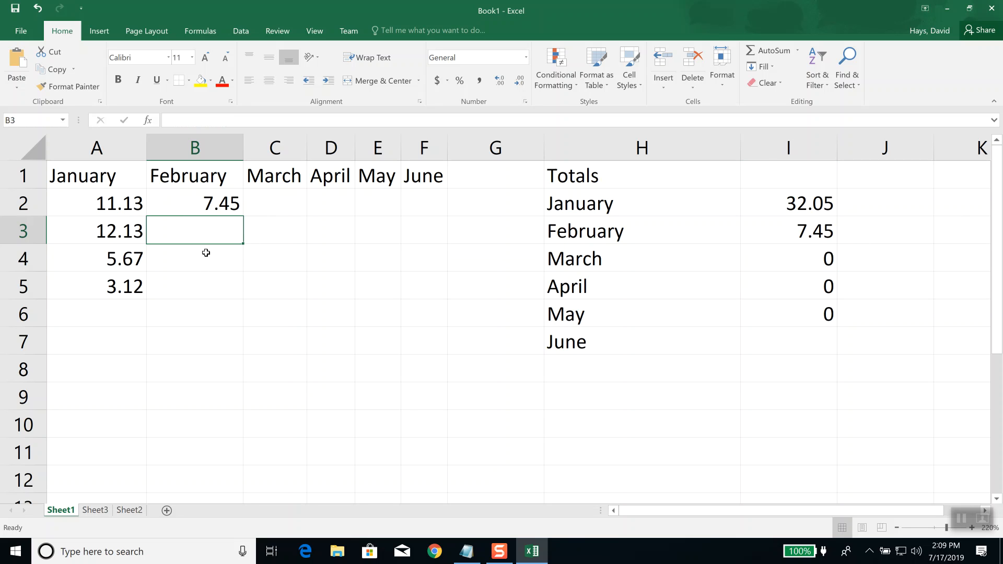
click(778, 85)
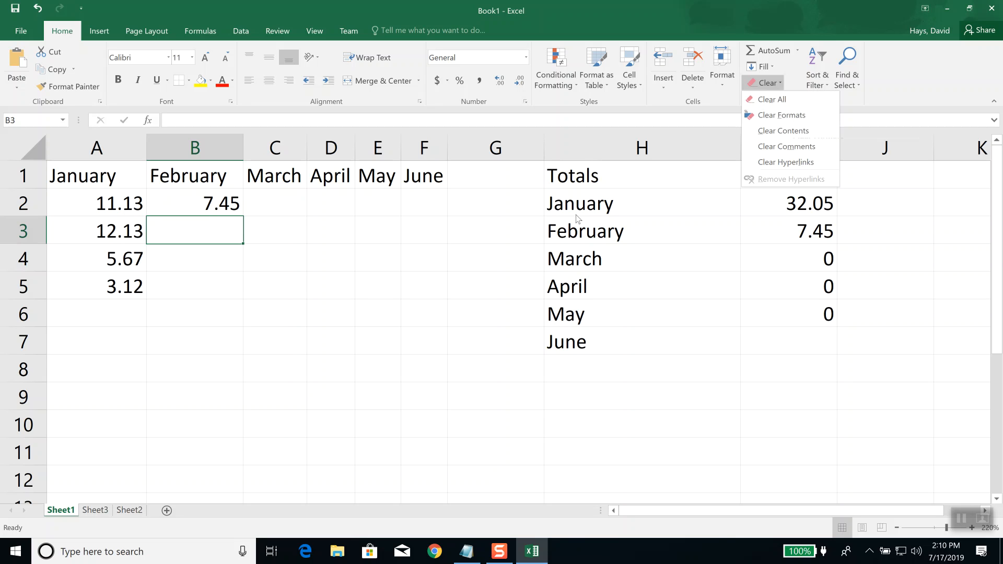
click(242, 335)
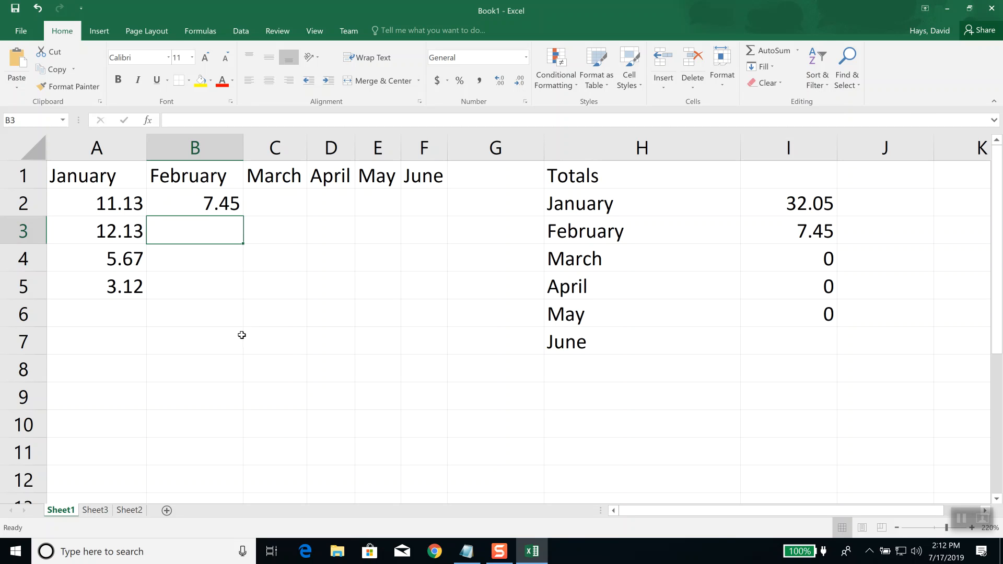
click(93, 547)
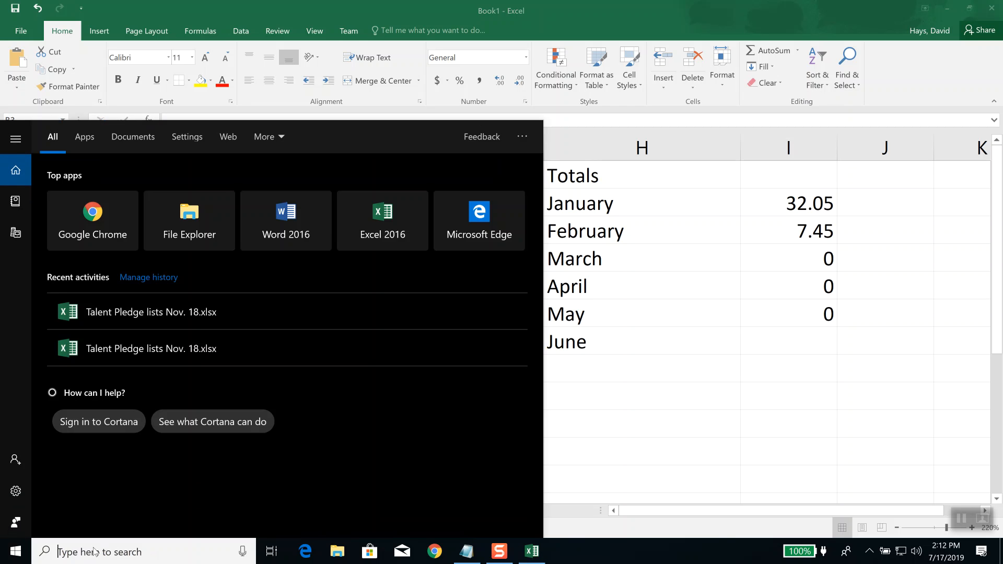
text(notepad)
key(Return)
text(11100011)
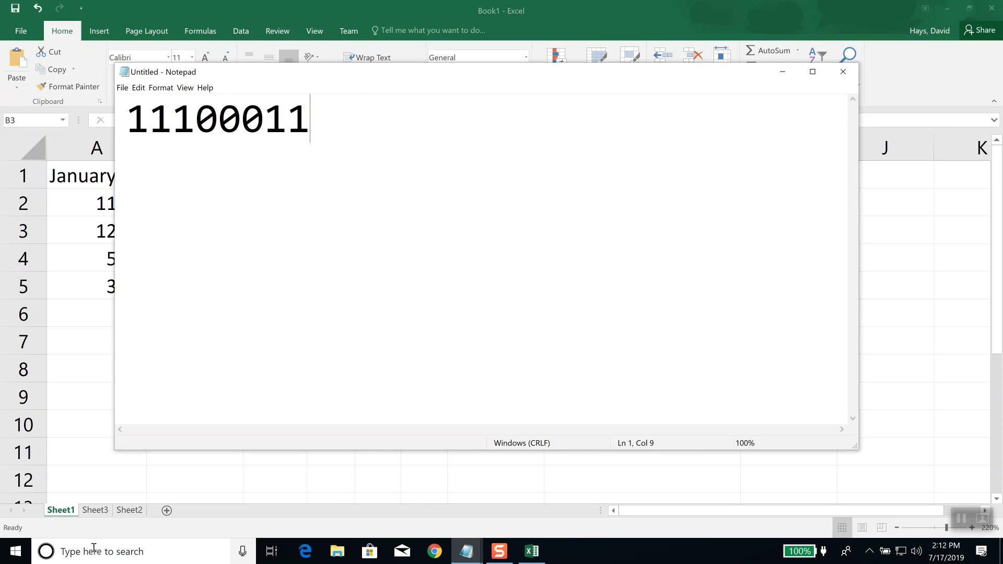
text(10000111)
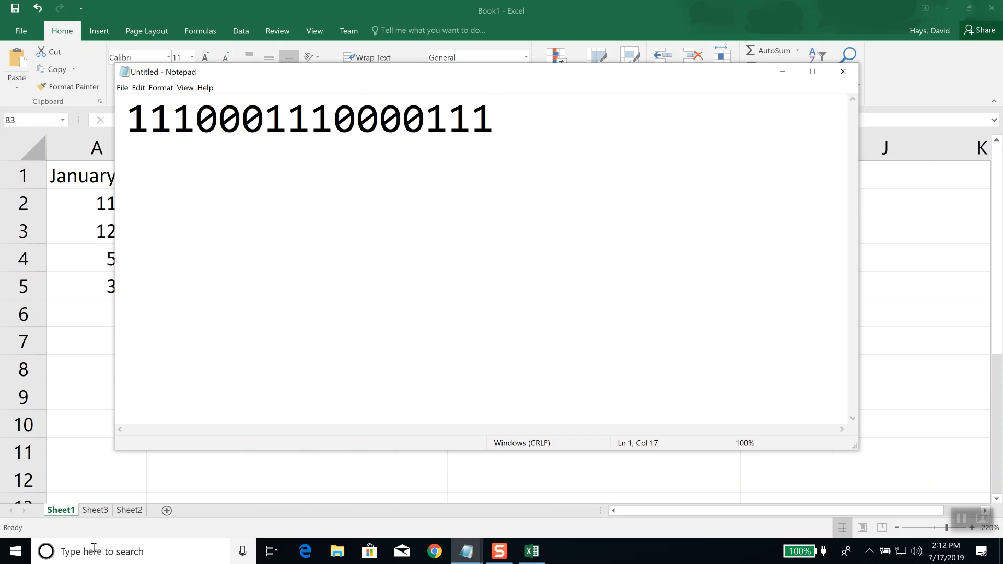
key(Return)
key(Return)
text(250)
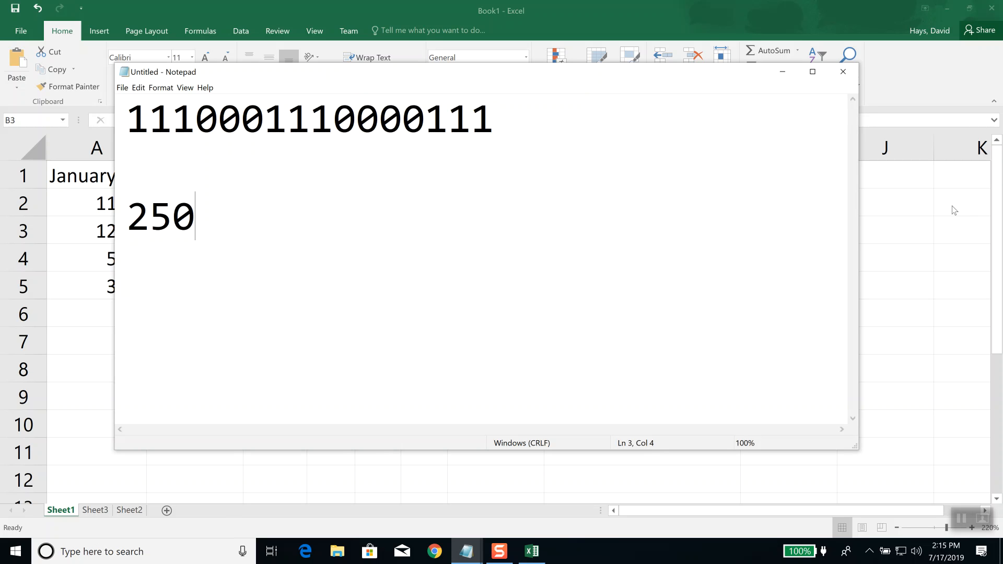
key(alt+Tab)
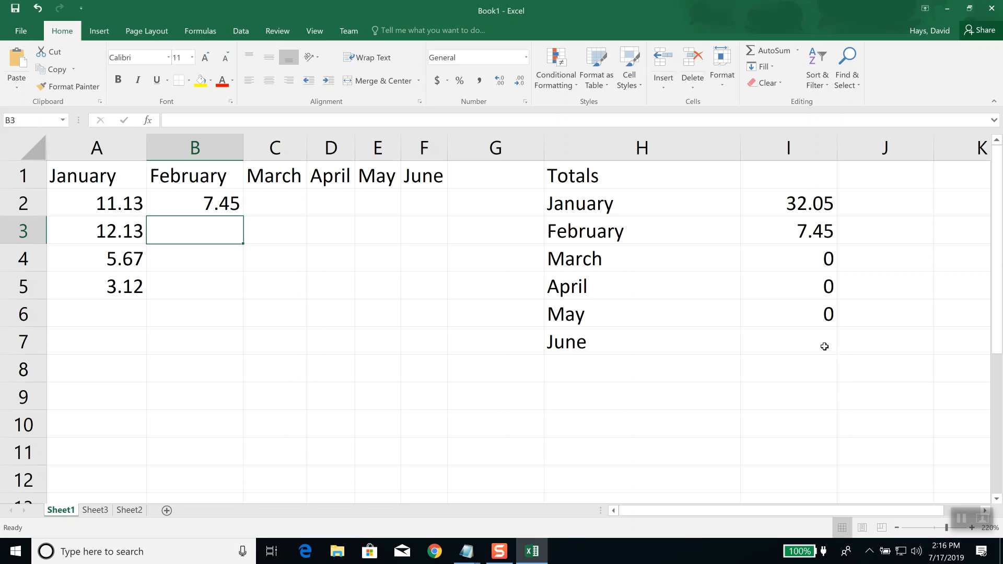
Try the self-referencing formula =sum(i2:i7) in the June total cell I7 and delete it.
click(825, 346)
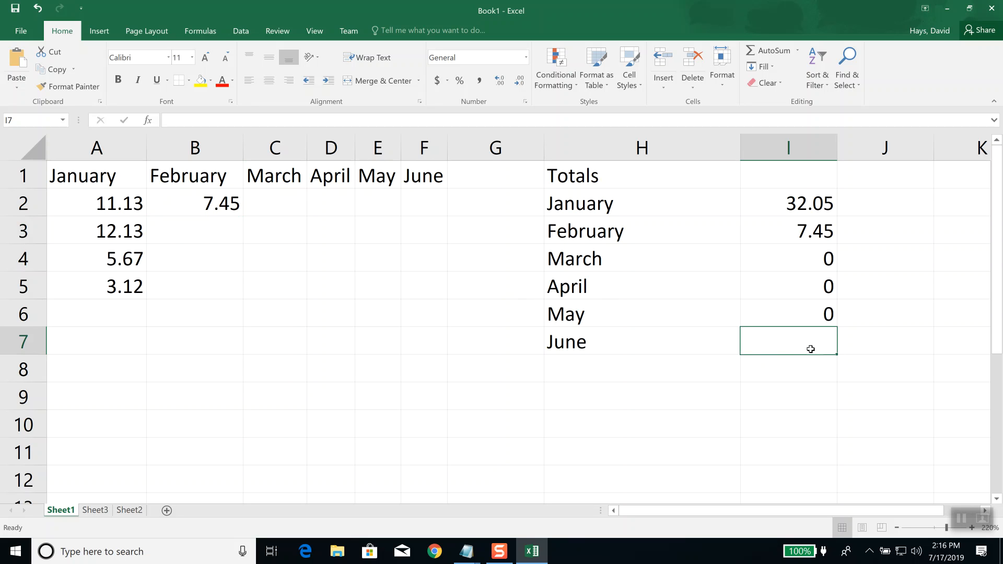
text(=sum()
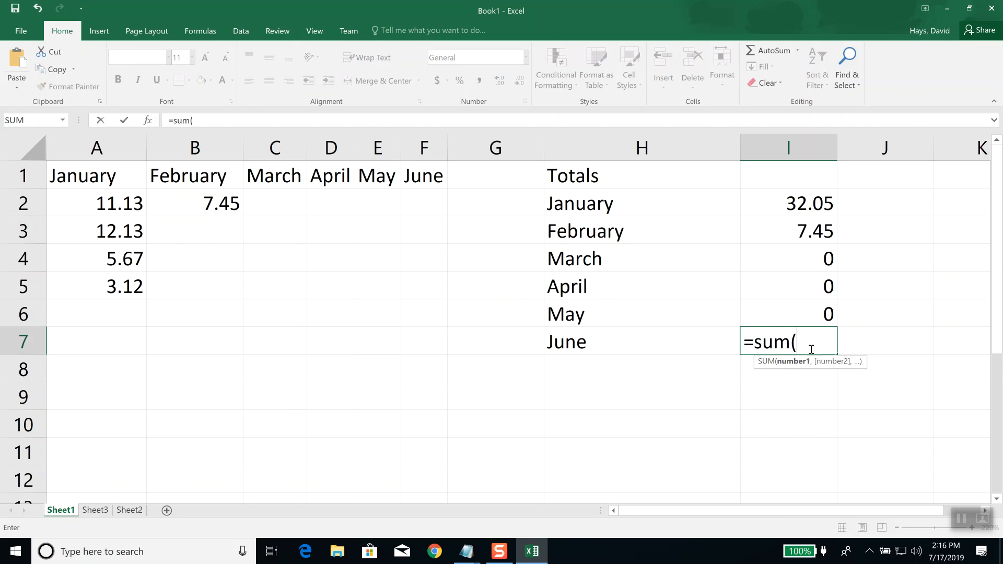
text(i2:i)
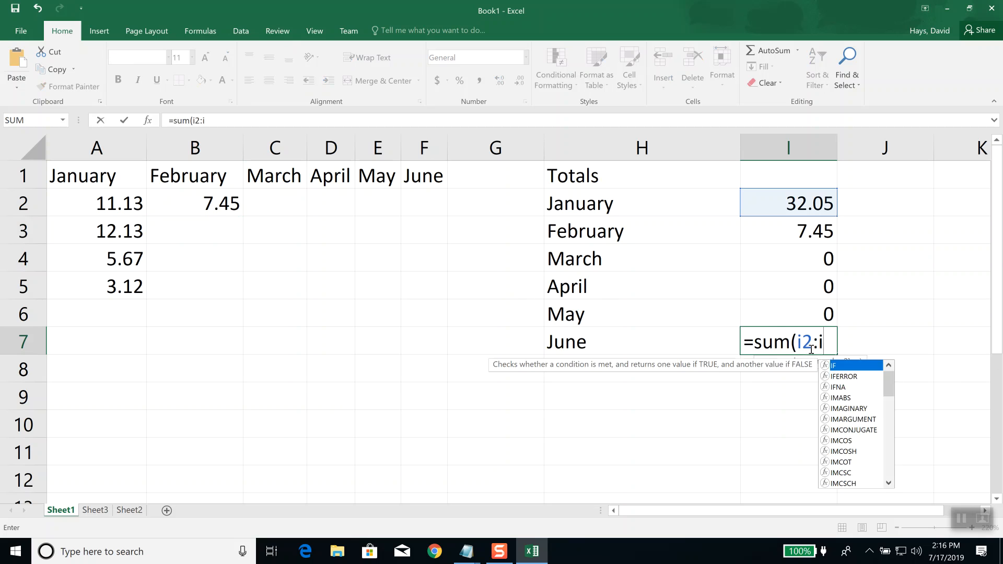
text(7))
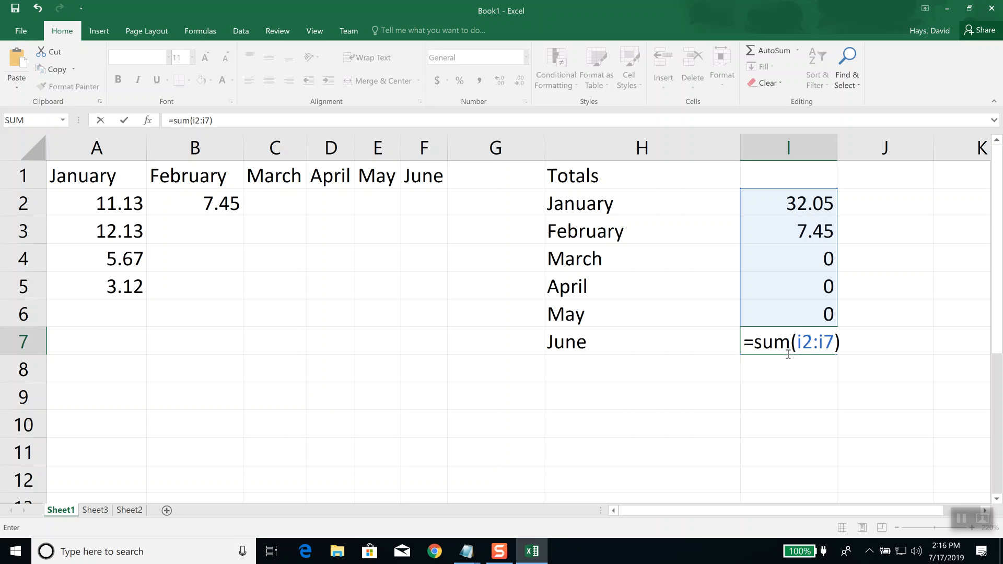
key(Return)
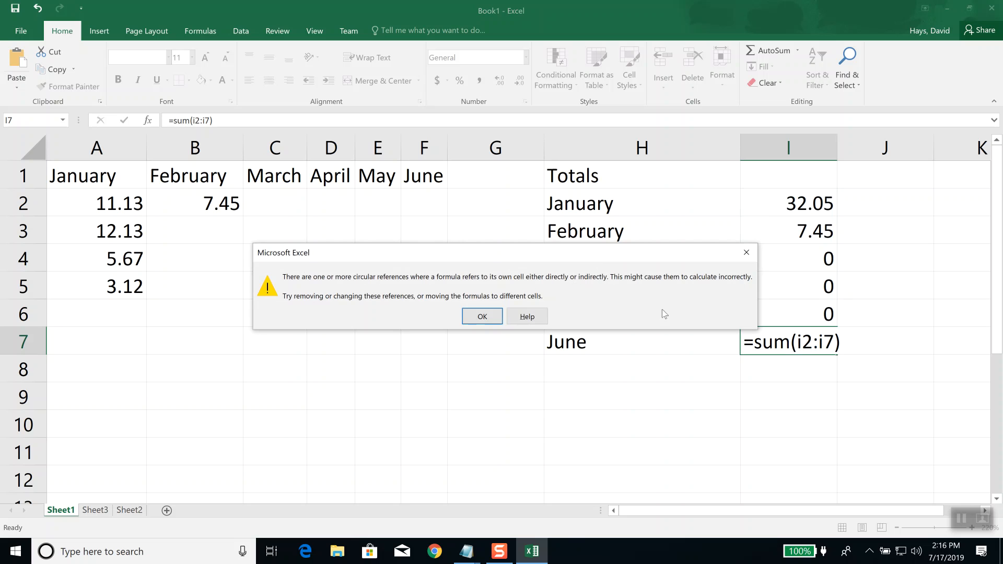
click(482, 316)
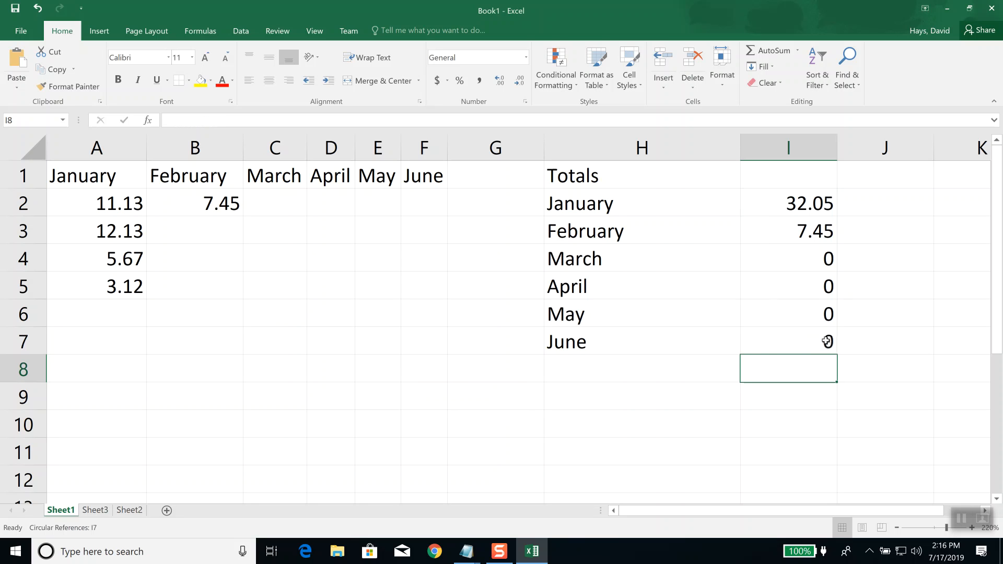
click(809, 346)
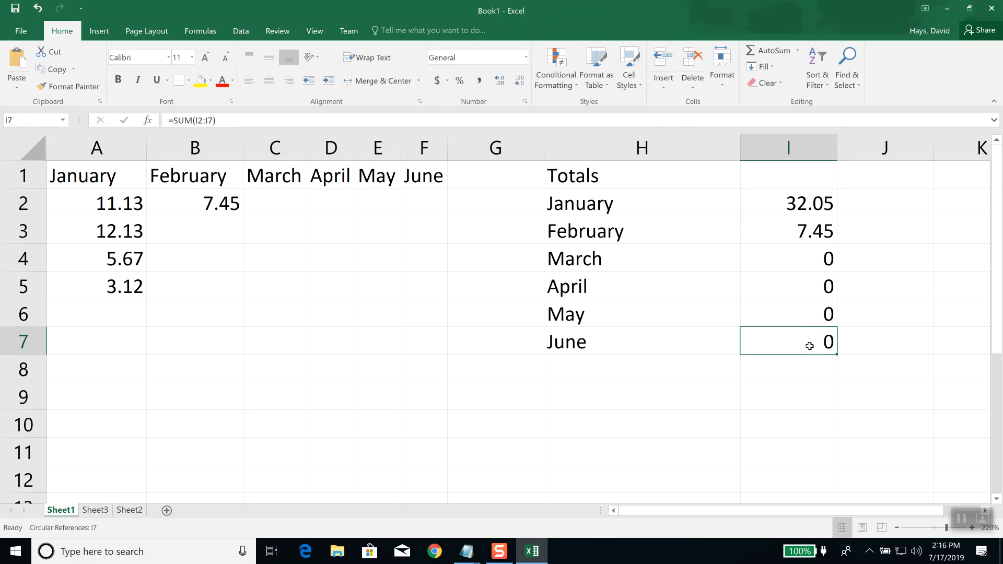
key(Delete)
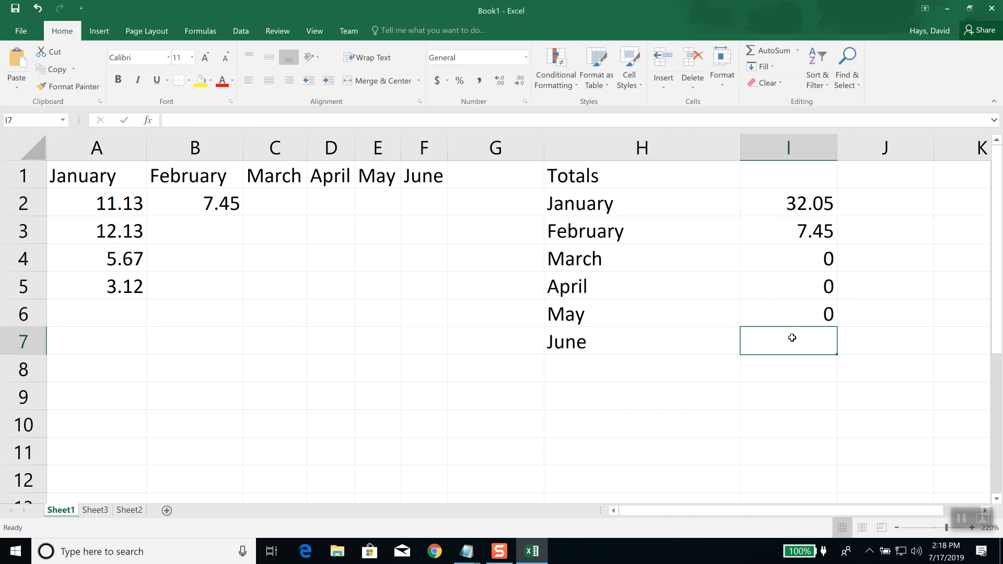
Insert the recently used SUM function in cell I7 for the June total, picking F2:F12 on the sheet as its first argument.
click(202, 35)
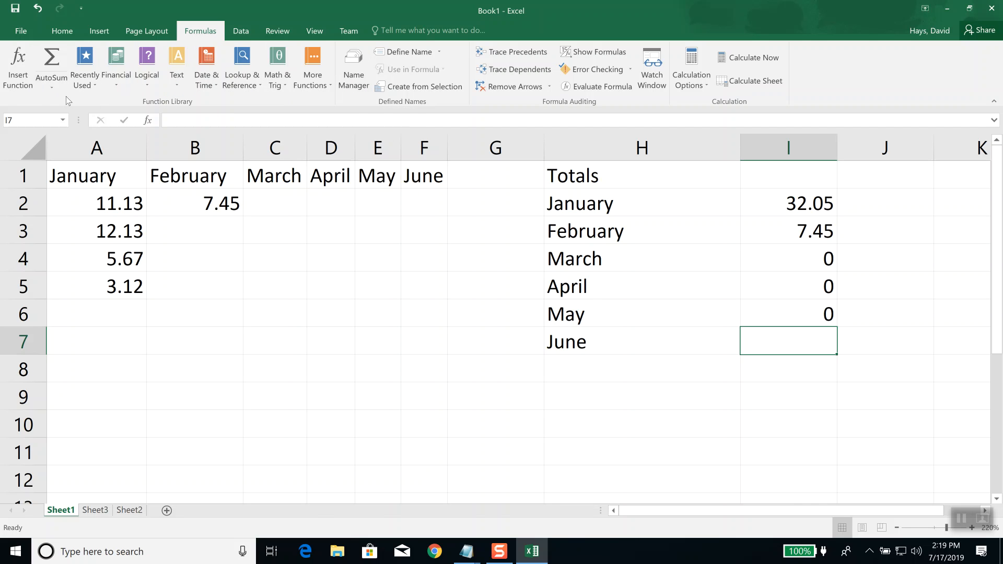
click(89, 78)
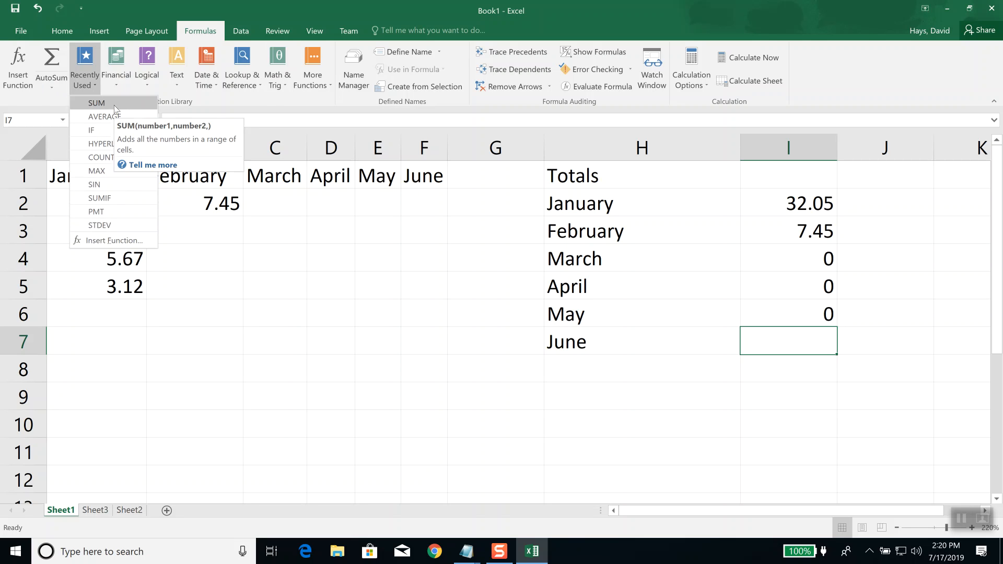
click(96, 103)
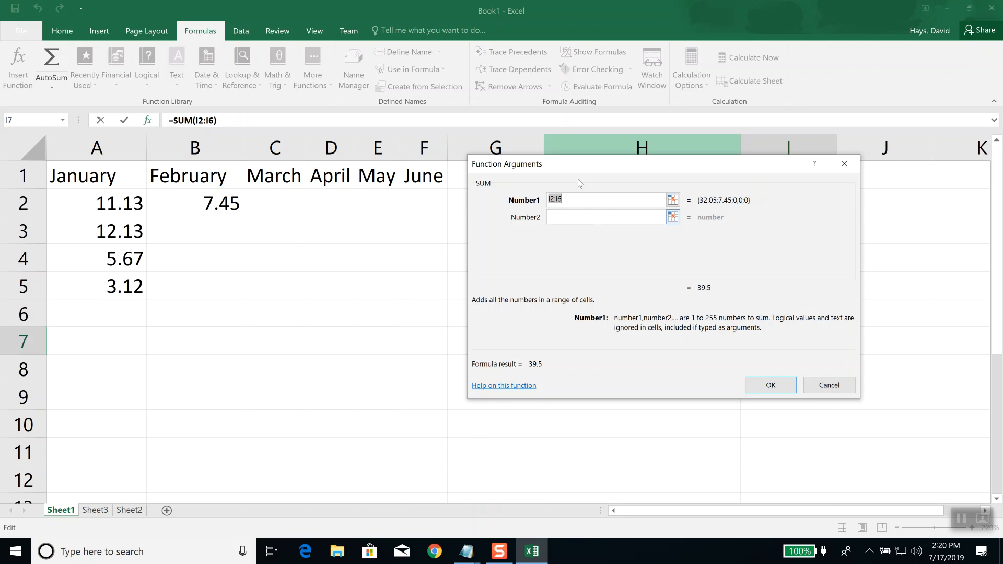
drag(585, 166, 632, 183)
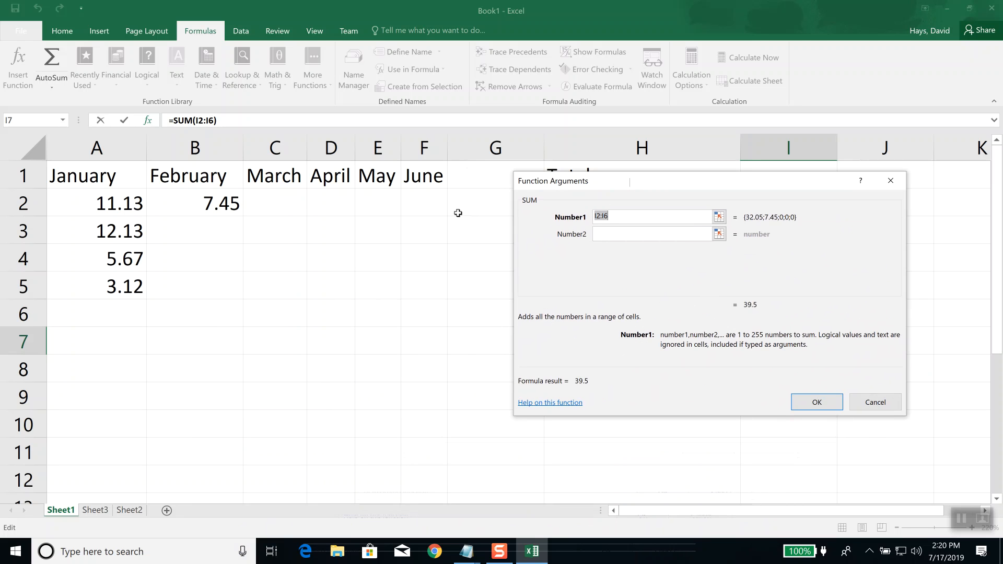
drag(431, 207, 444, 492)
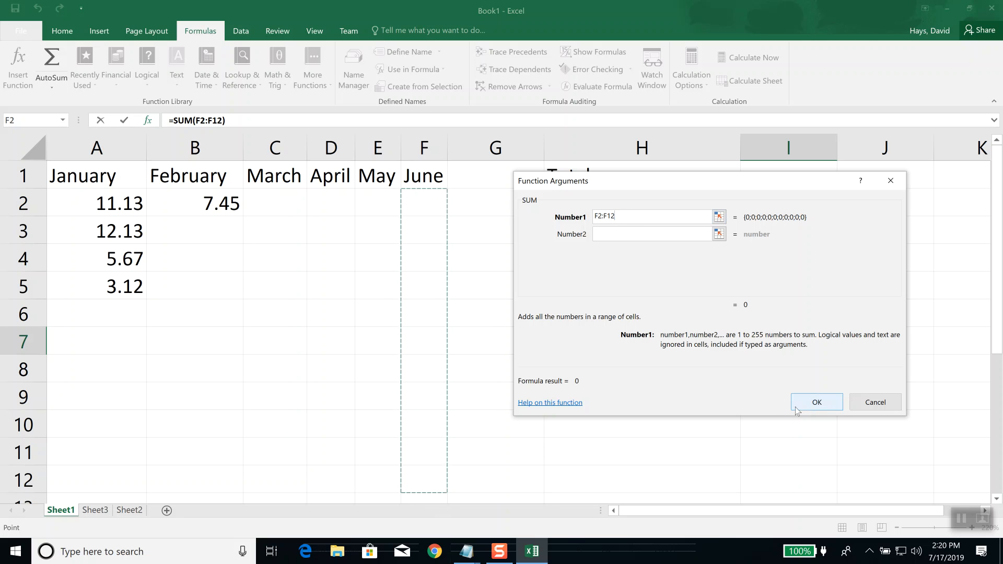
click(821, 404)
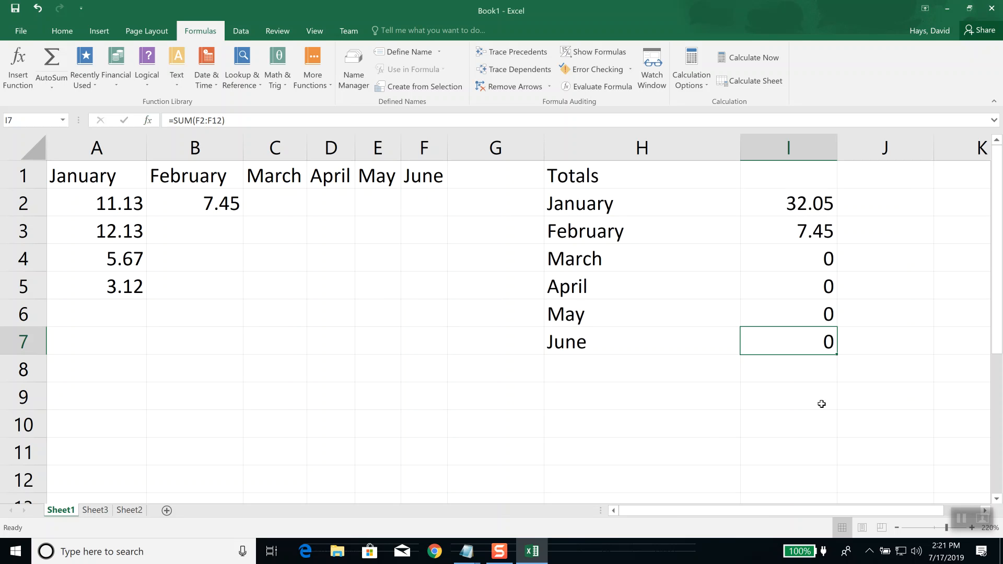
Enter 3.12 as the first June value in cell F2.
click(433, 205)
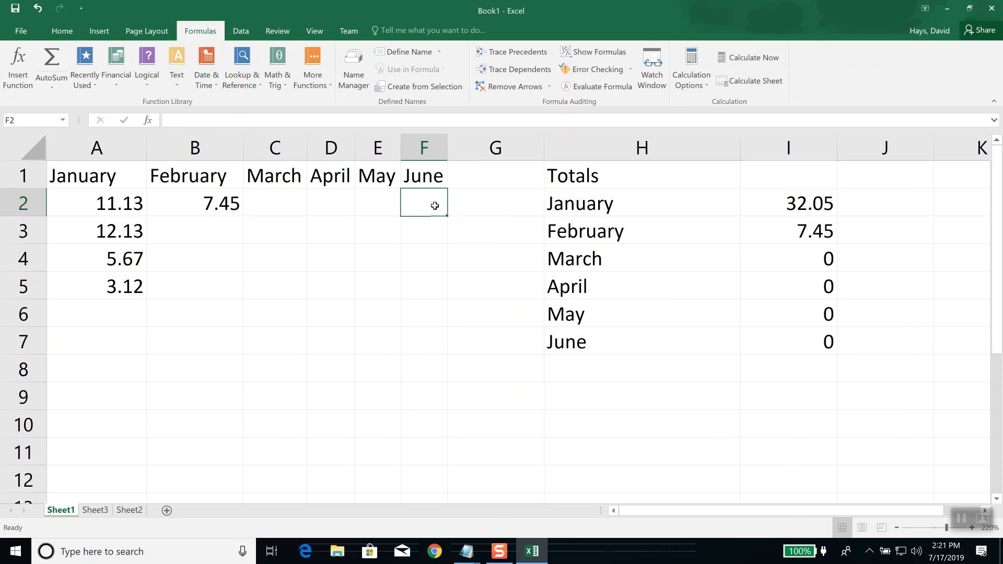
text(3.12)
key(Return)
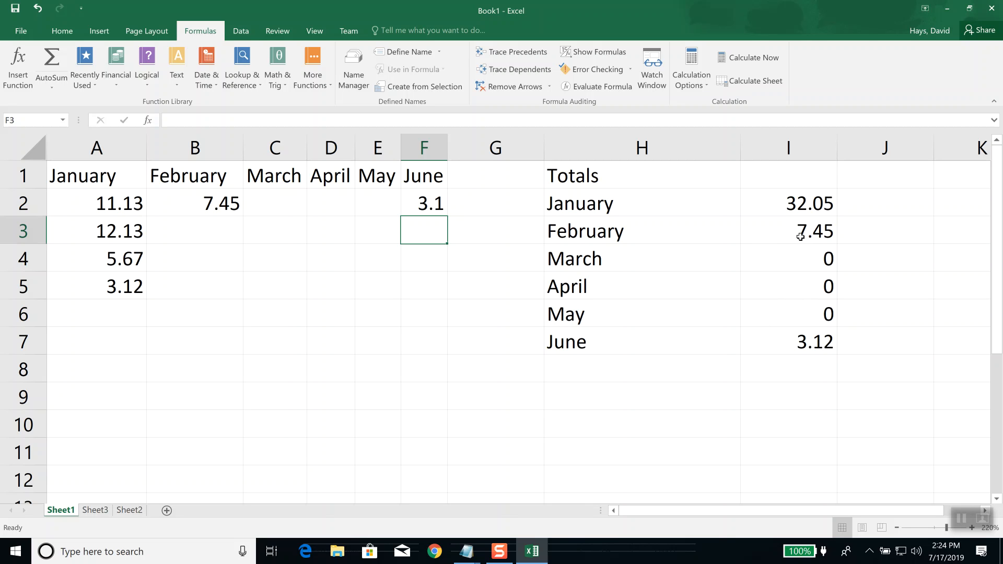
Trace the precedents of the January, February, March and April totals in cells I2 to I5, and remove all the arrows.
click(803, 204)
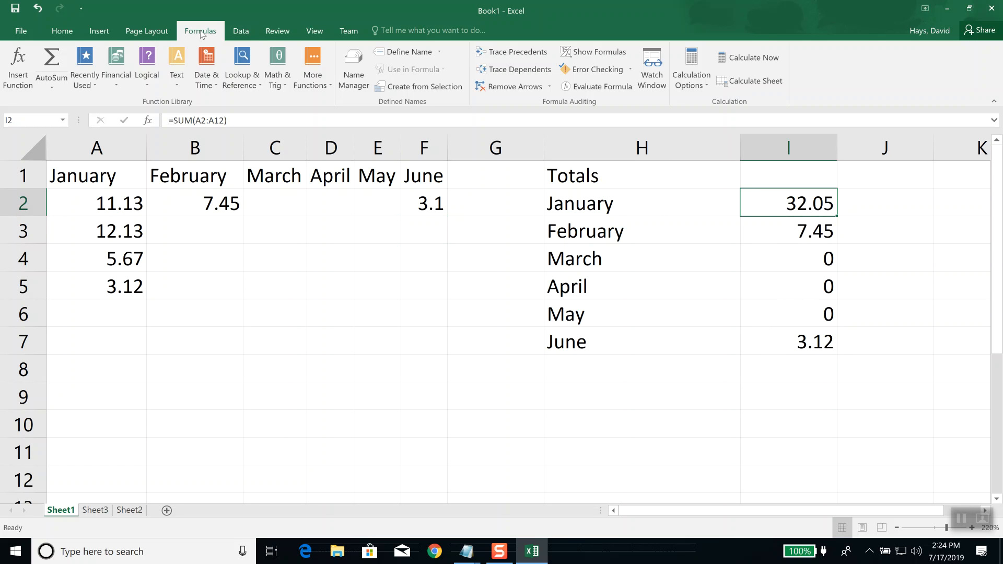
click(506, 55)
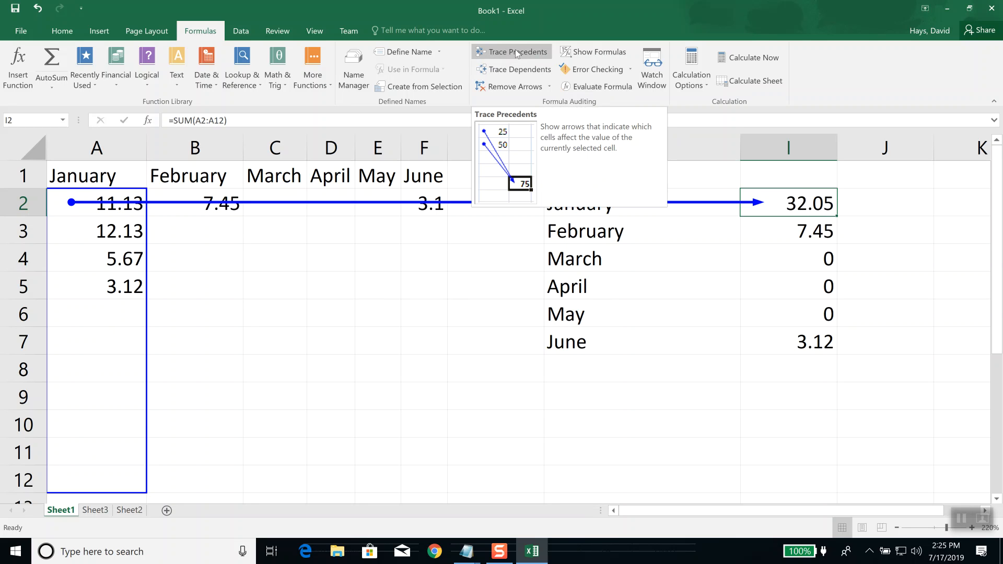
click(817, 233)
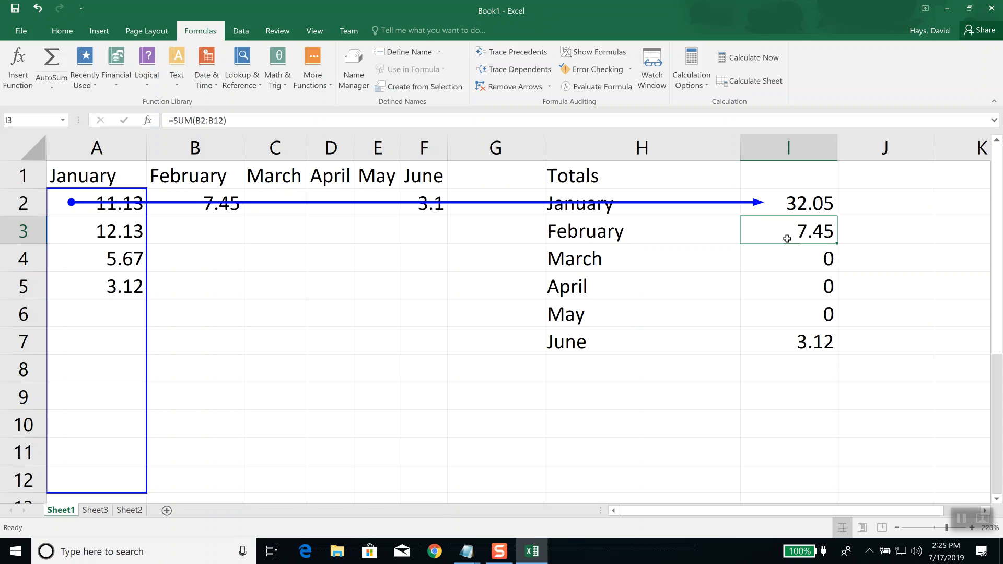
click(505, 53)
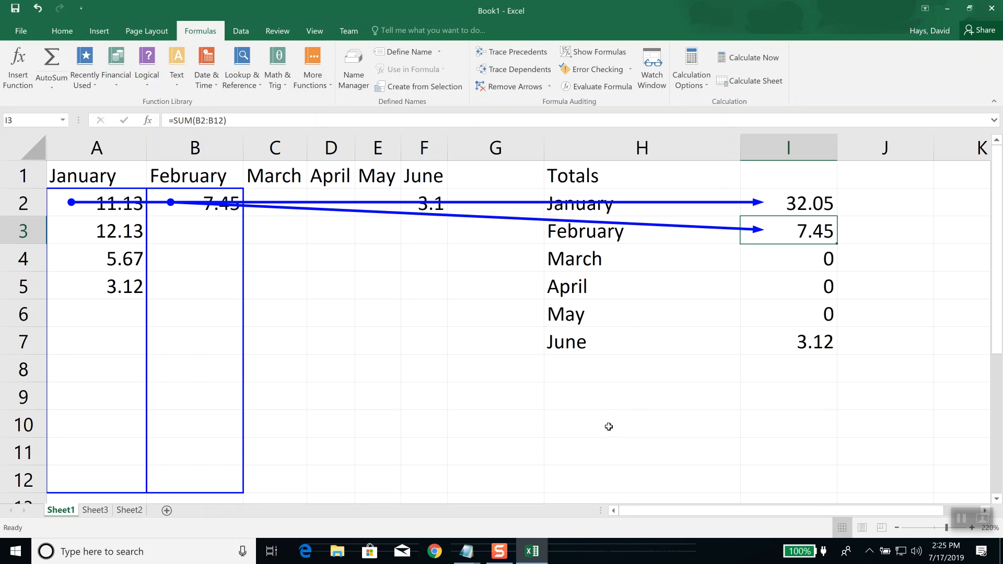
click(795, 262)
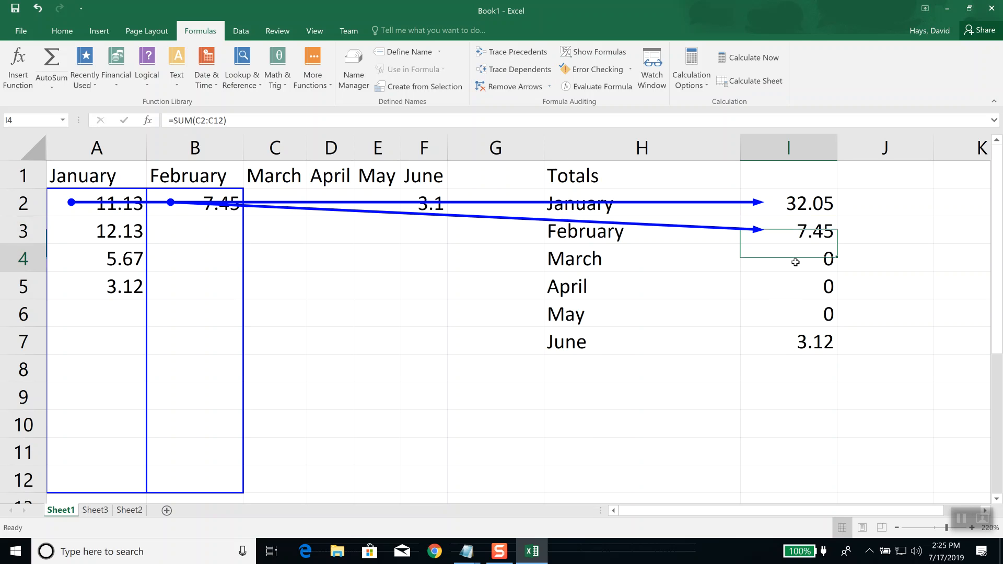
click(522, 53)
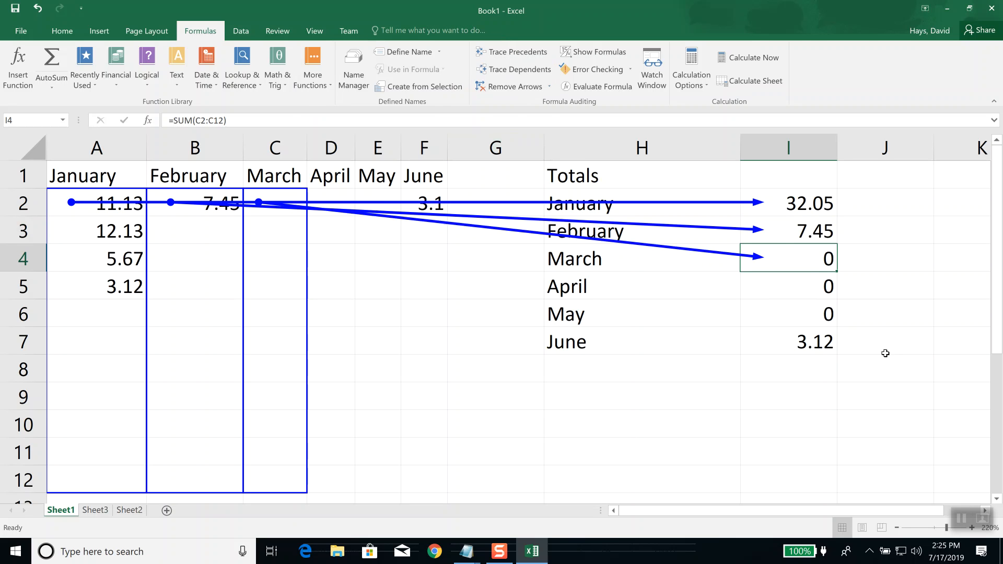
click(821, 288)
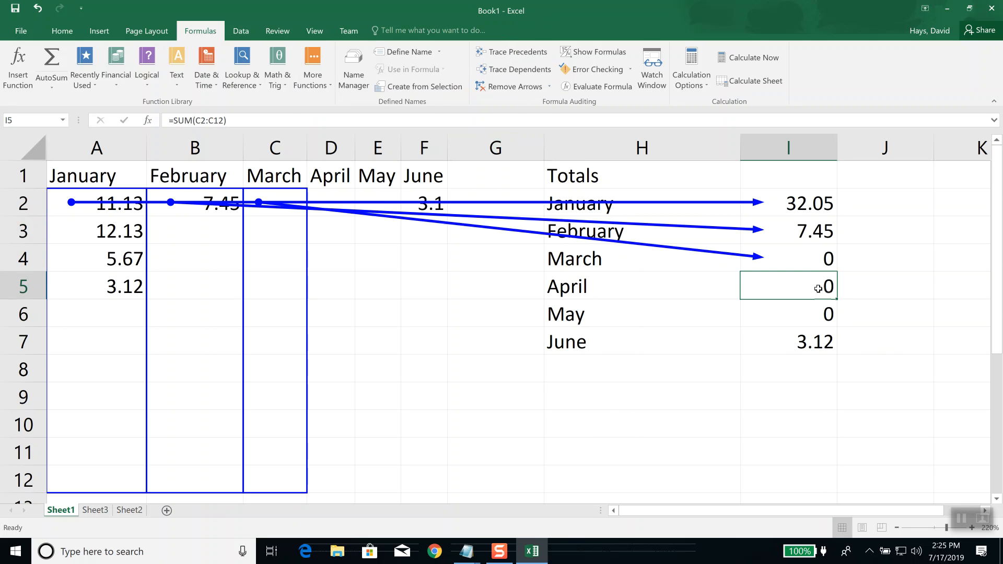
click(504, 56)
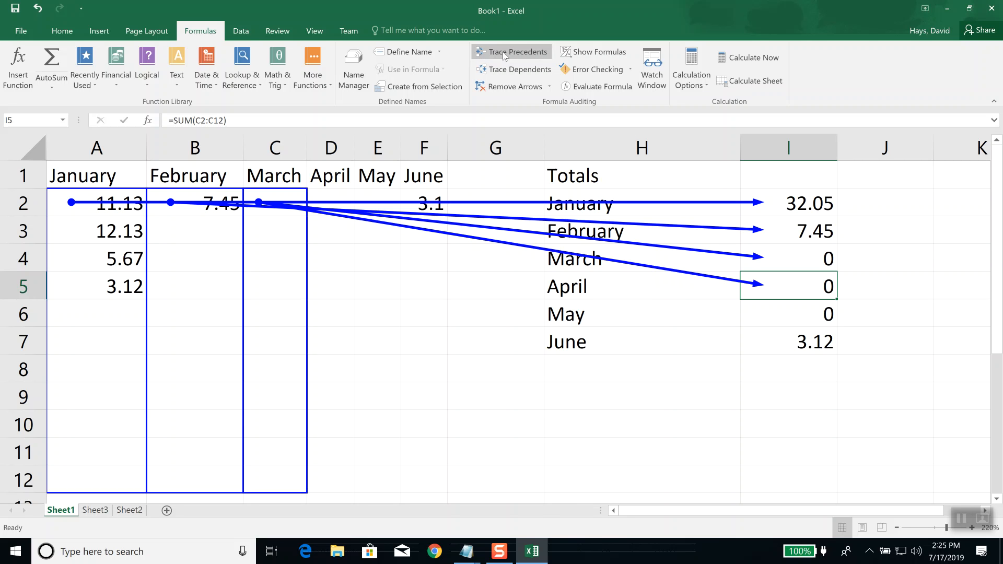
click(517, 83)
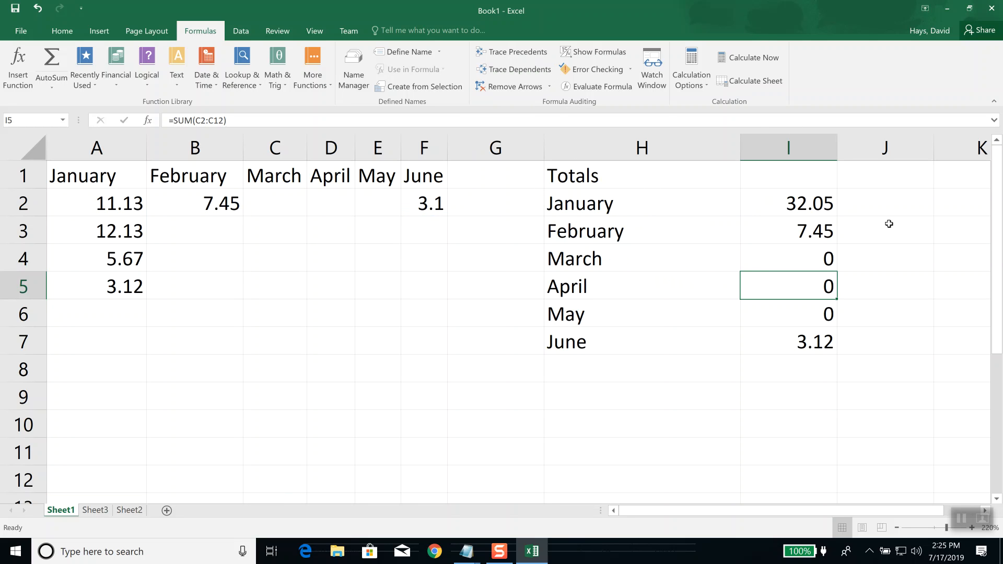
Trace the precedents of only the January total in cell I2 and remove its arrow.
click(807, 203)
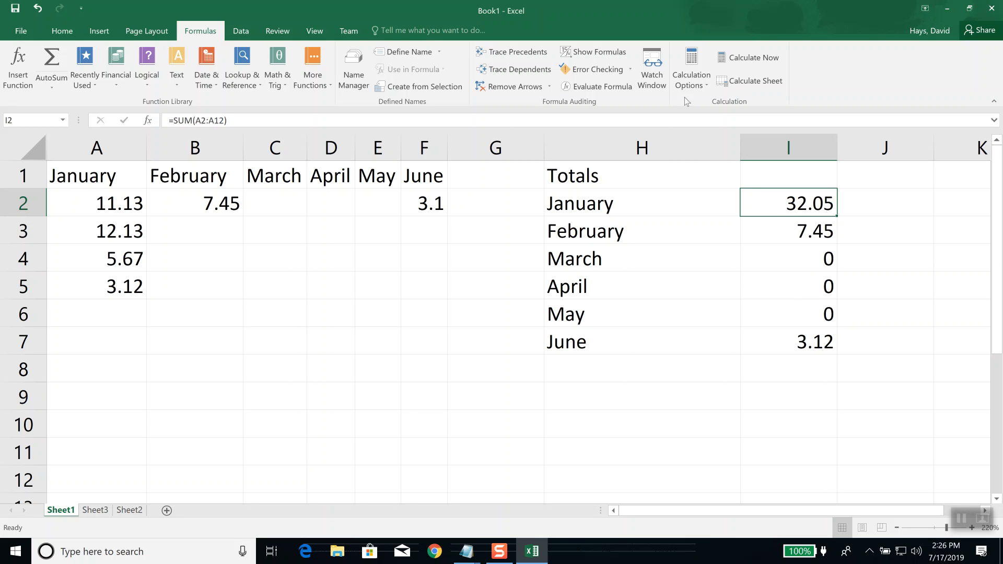
click(524, 51)
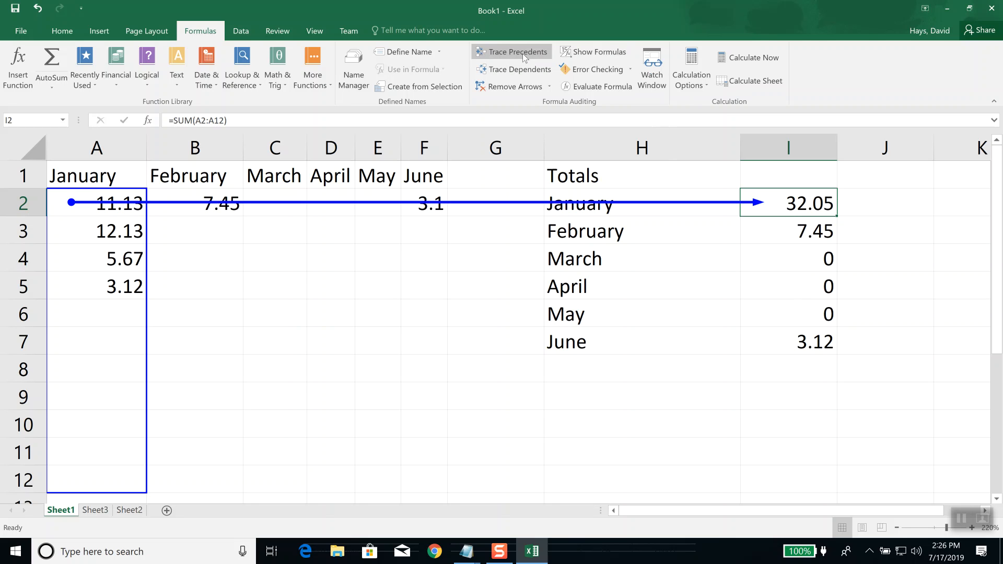
click(527, 91)
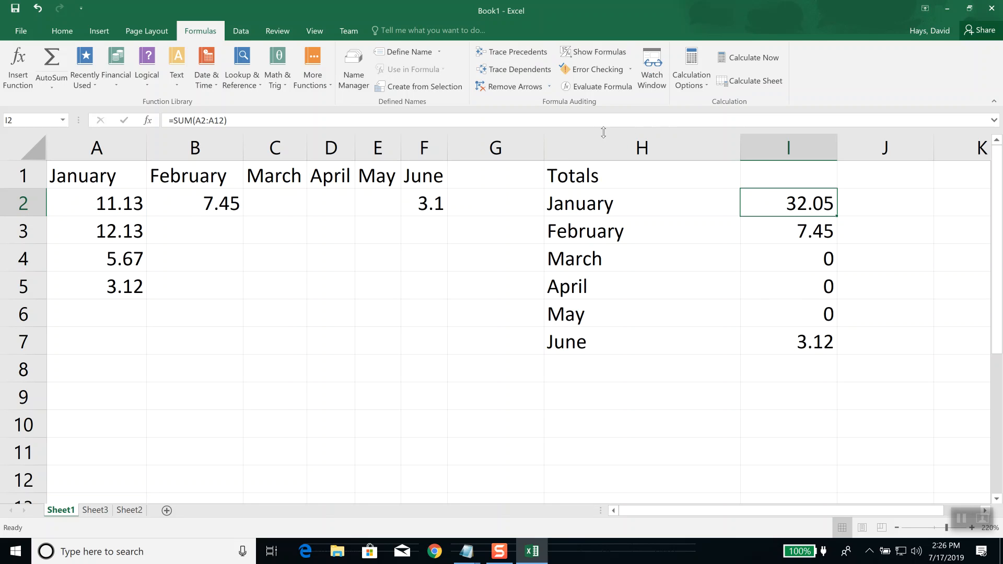
Trace the dependents of the January total in I2 and of the first January value in A2, and remove the arrows.
click(518, 71)
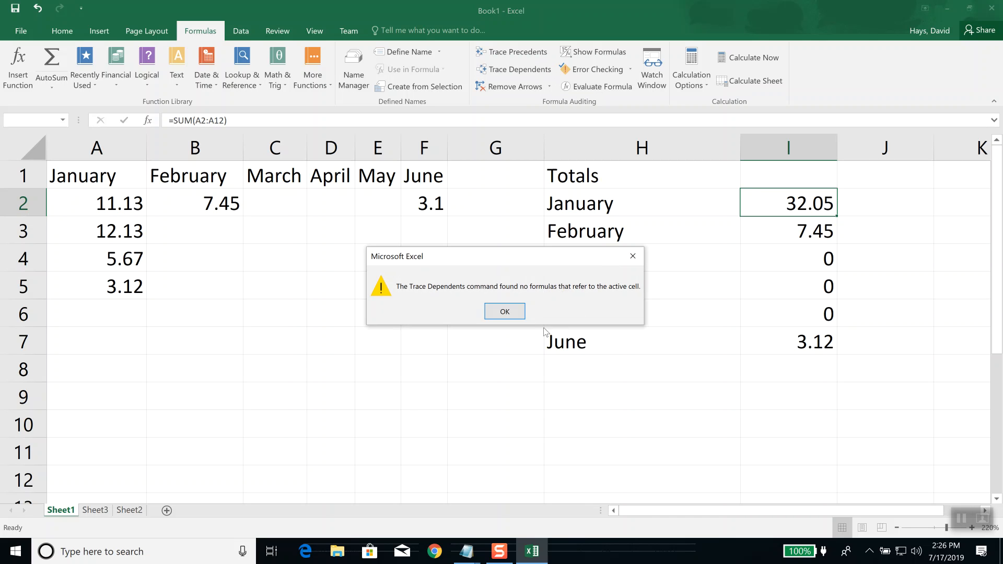
click(504, 311)
click(124, 200)
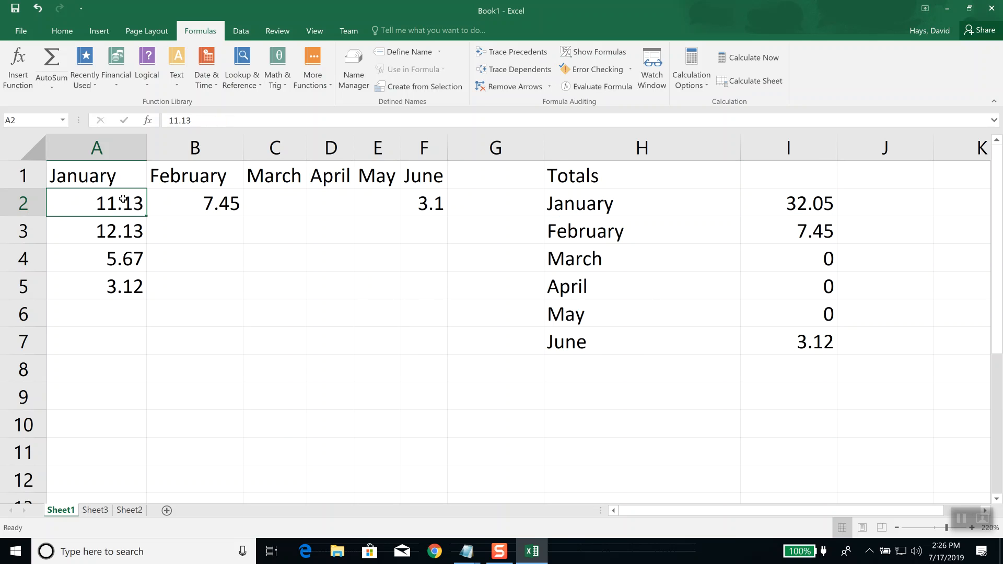
click(531, 70)
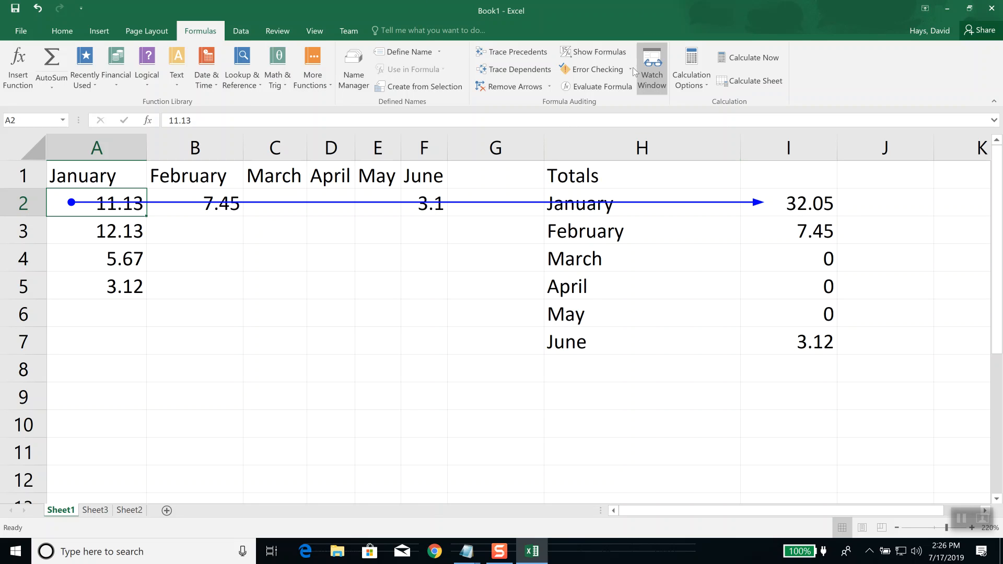
click(527, 85)
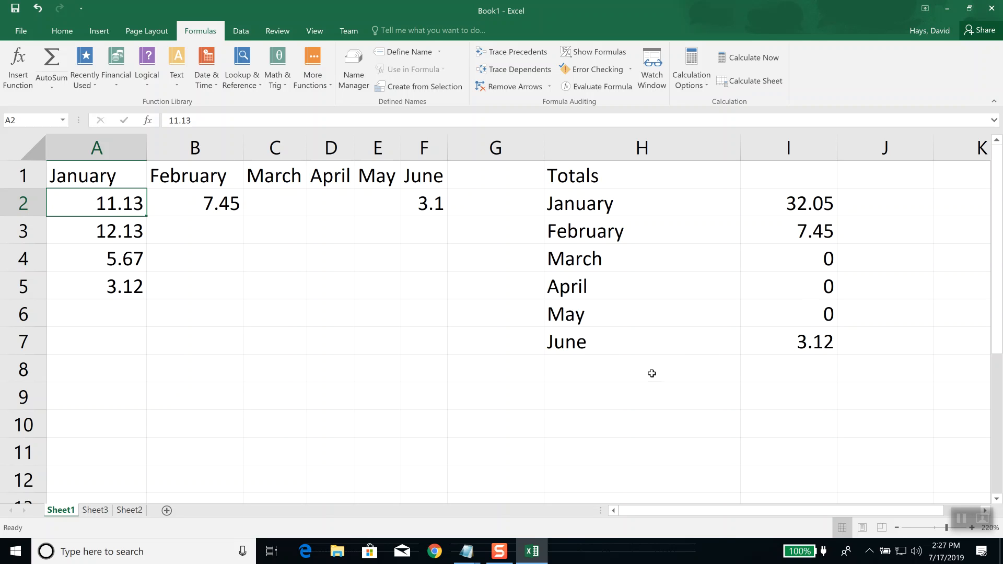
Add the label Grand Total in cell H8 below the June label.
click(604, 375)
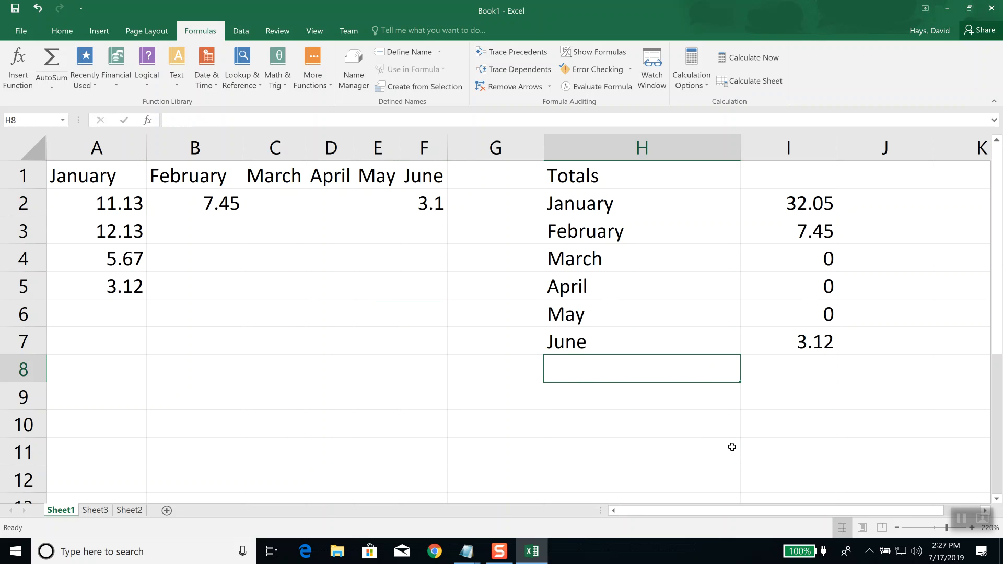
text(T)
key(BackSpace)
text(Grand)
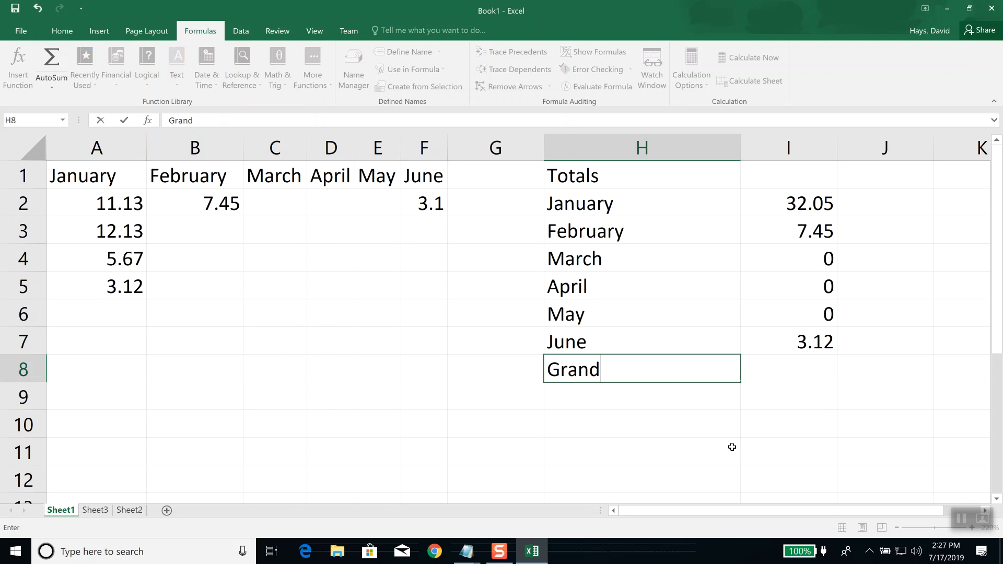
text( Total)
key(Tab)
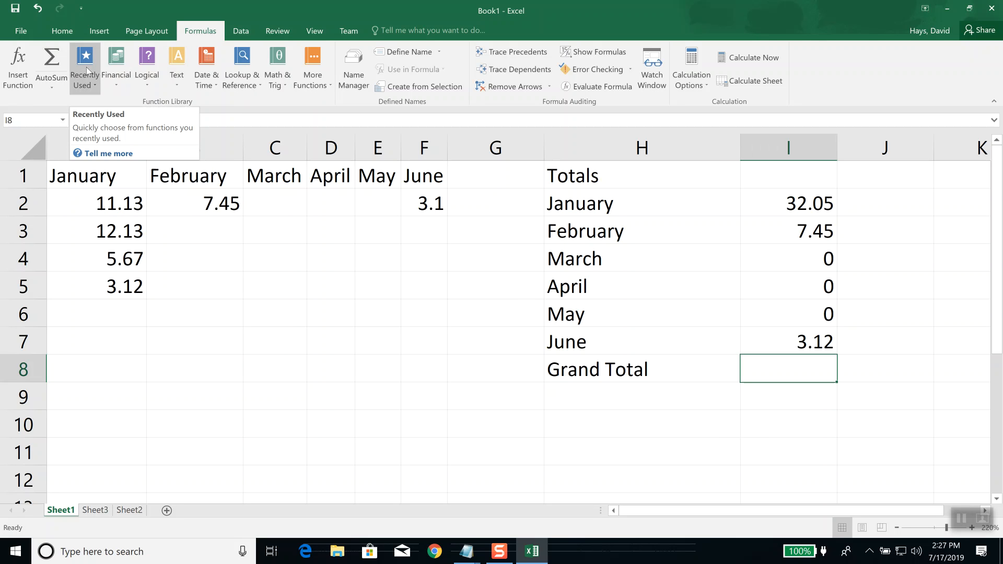
Insert an AutoSum formula in cell I8 and set its first argument to the monthly totals in I2:I7.
click(53, 62)
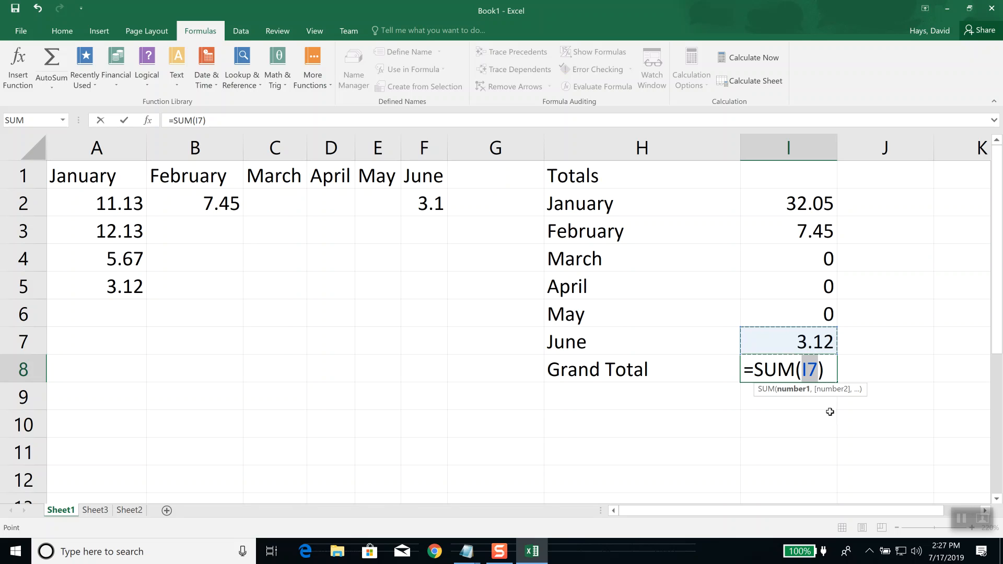
click(149, 121)
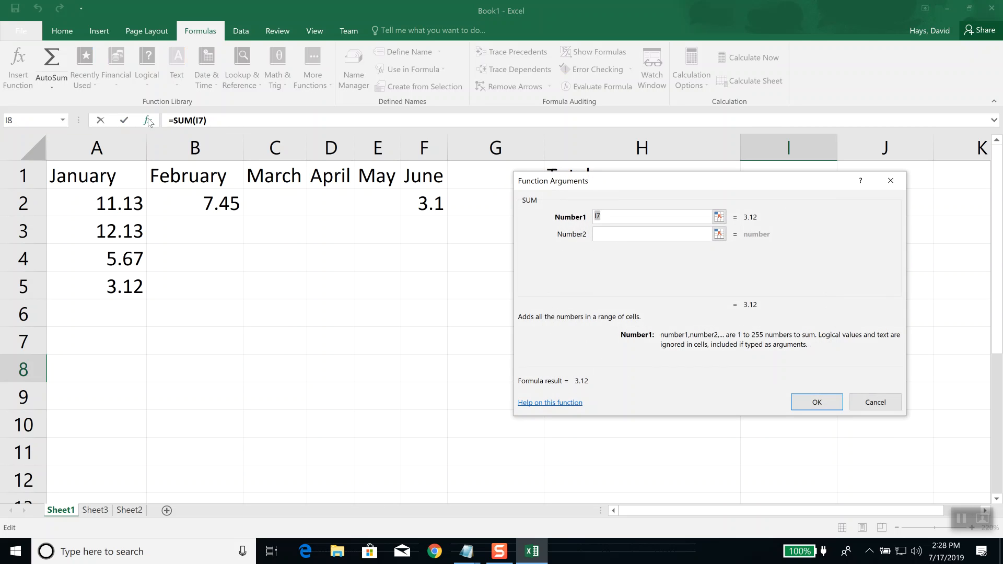
drag(820, 182, 423, 172)
drag(772, 195, 789, 339)
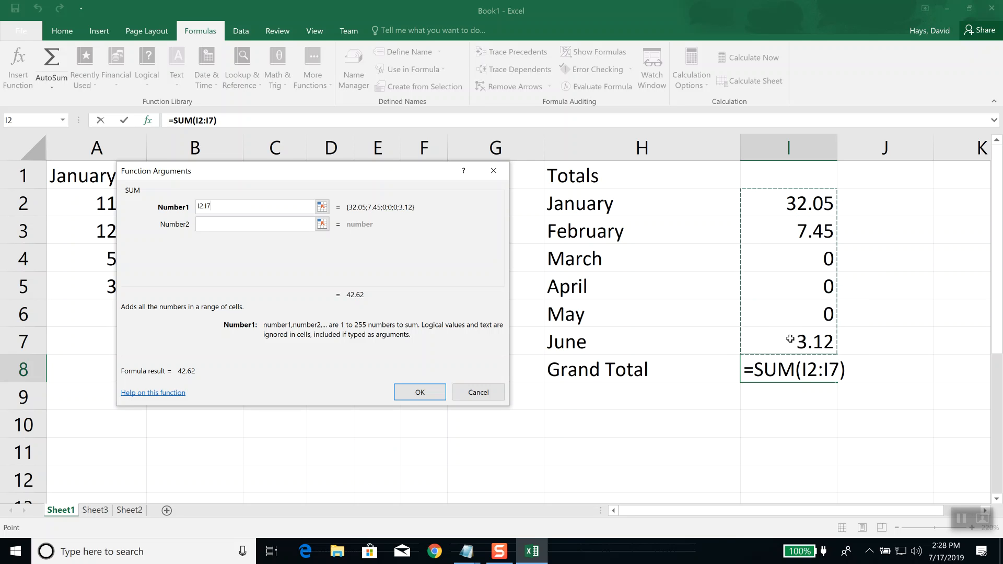
click(428, 392)
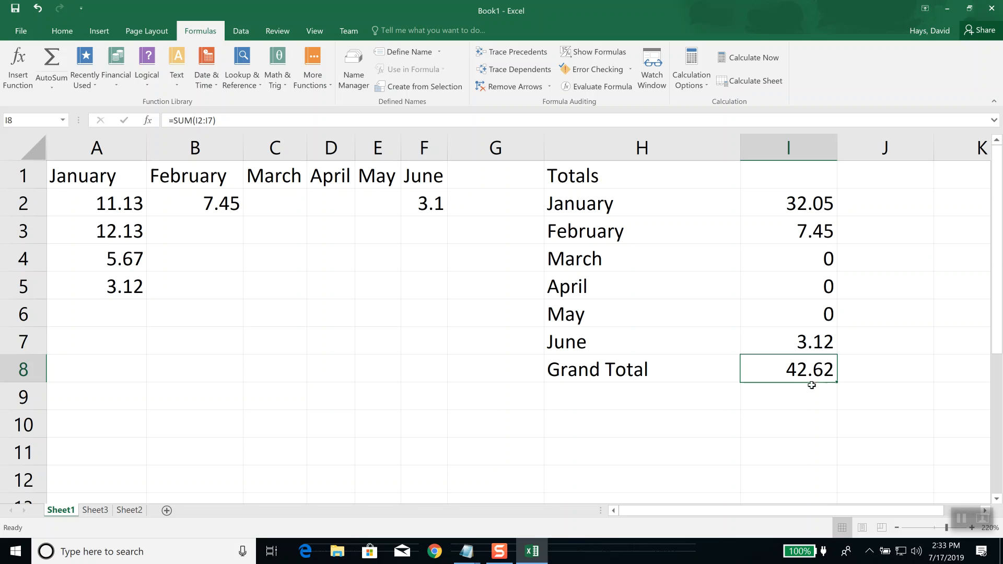
Trace the precedents of the grand total in I8, remove the arrow, and select the January total in I2.
click(528, 55)
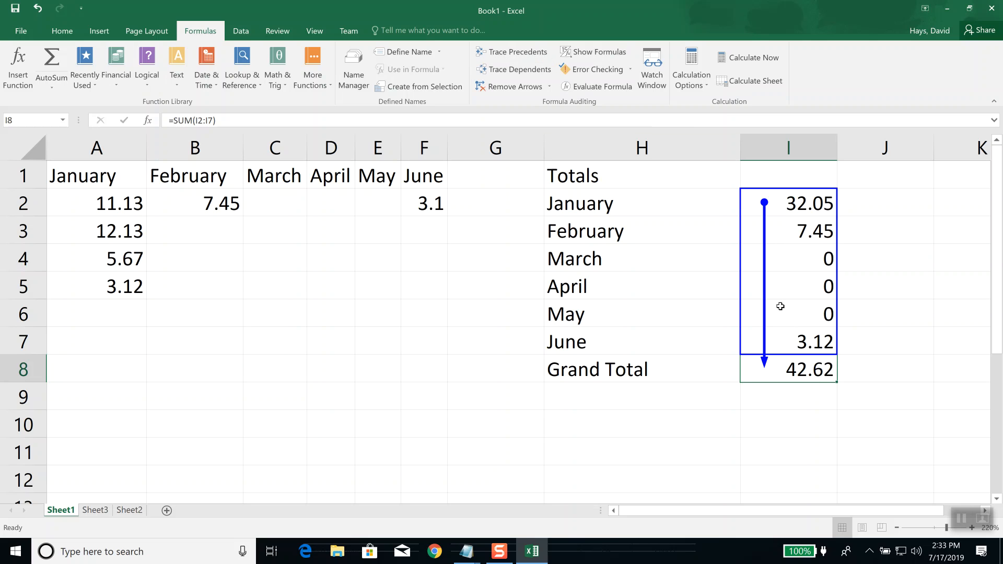
click(500, 87)
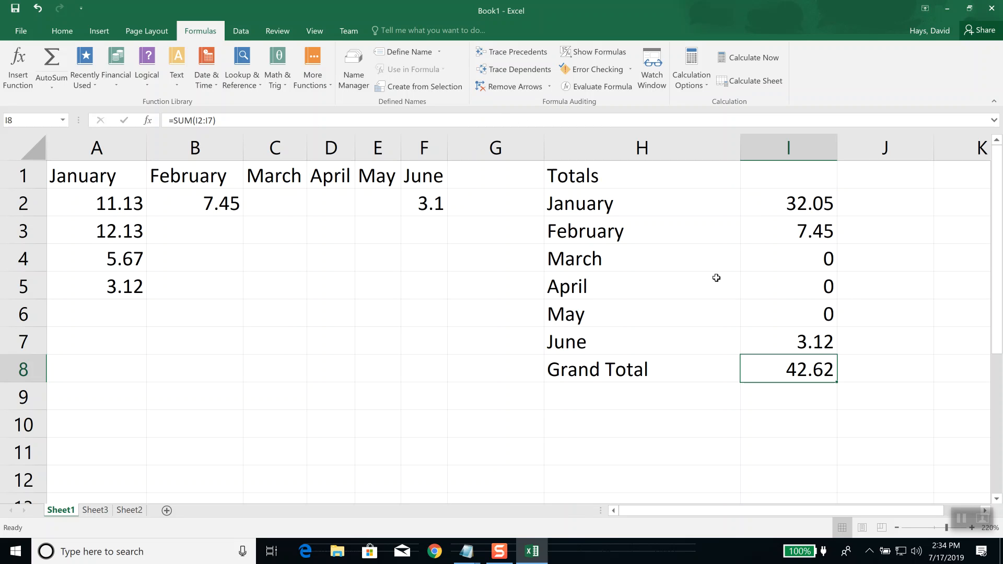
click(774, 200)
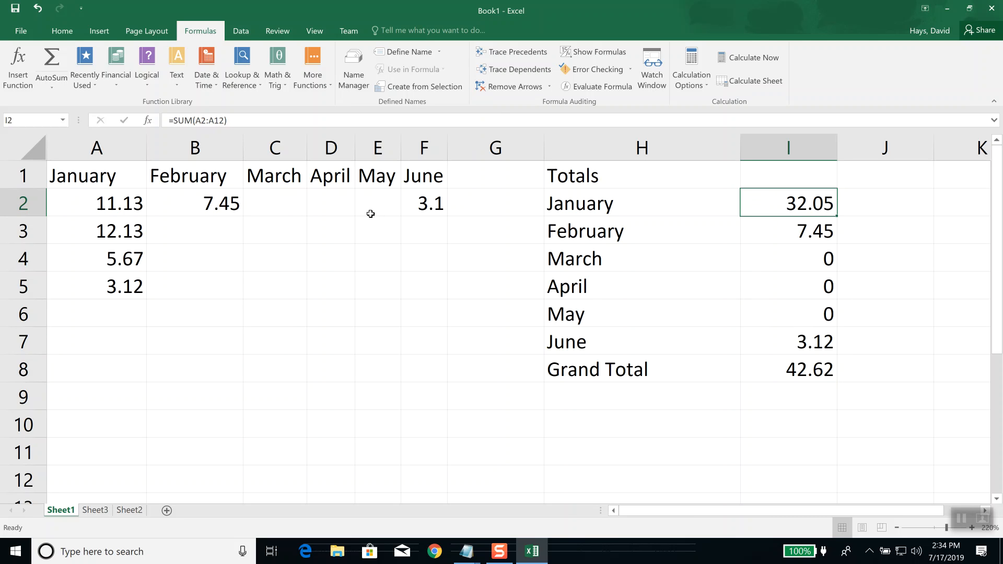
Enter the February values 3.45, 5.12, 8.17 and 9.02 in cells B3 to B6.
click(194, 223)
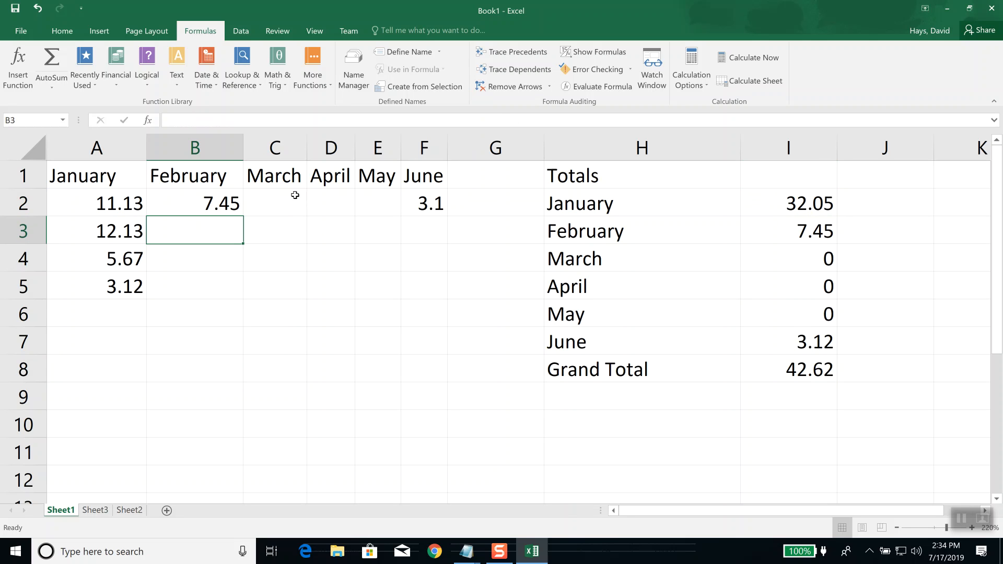
text(3.45)
key(Return)
text(5.12)
key(Return)
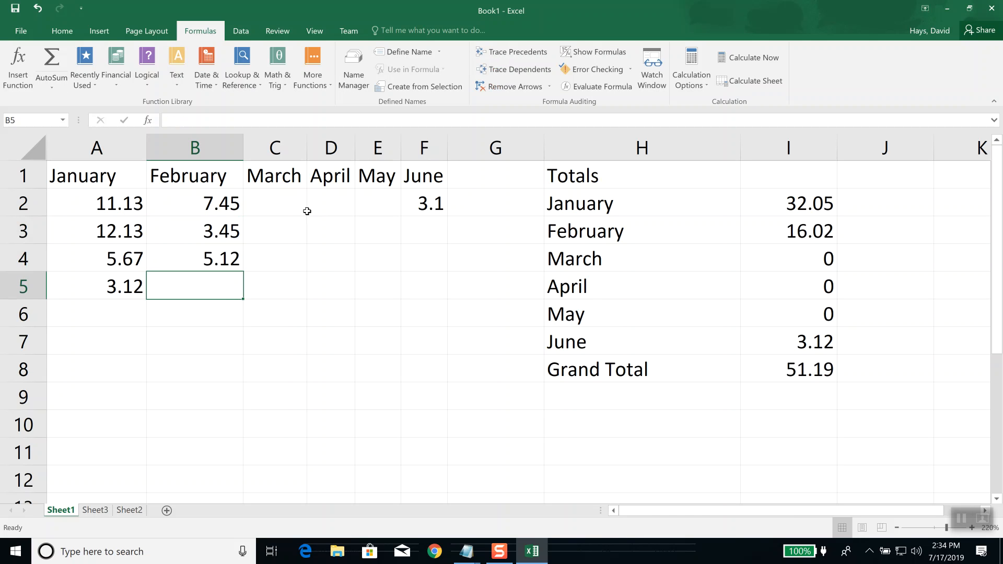
text(8.1)
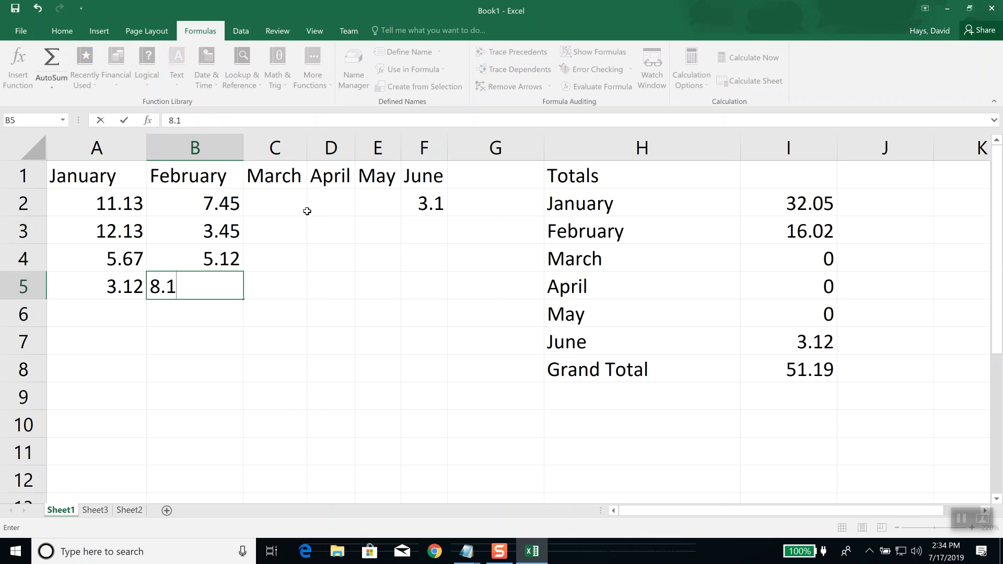
text(7)
key(Return)
text(9)
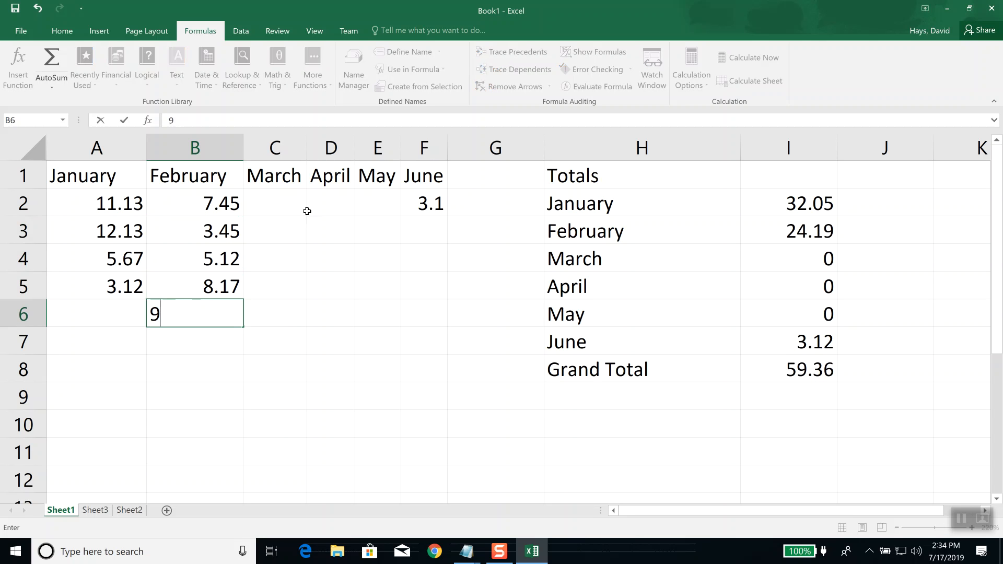
text(.02)
key(Tab)
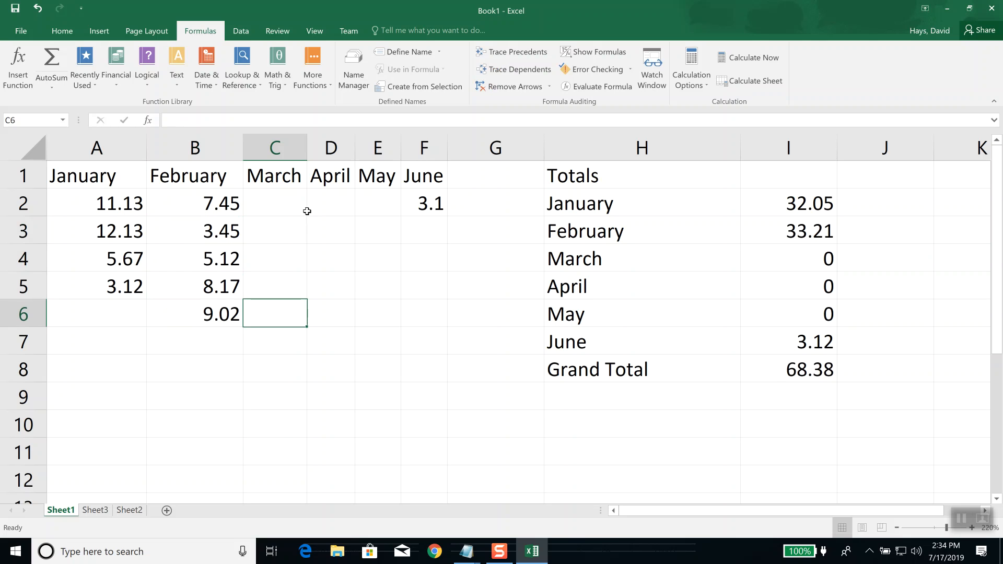
Enter the March values 3.45, 4.12, 5.71, 8.13 and 9.12 in cells C2 to C6.
click(284, 204)
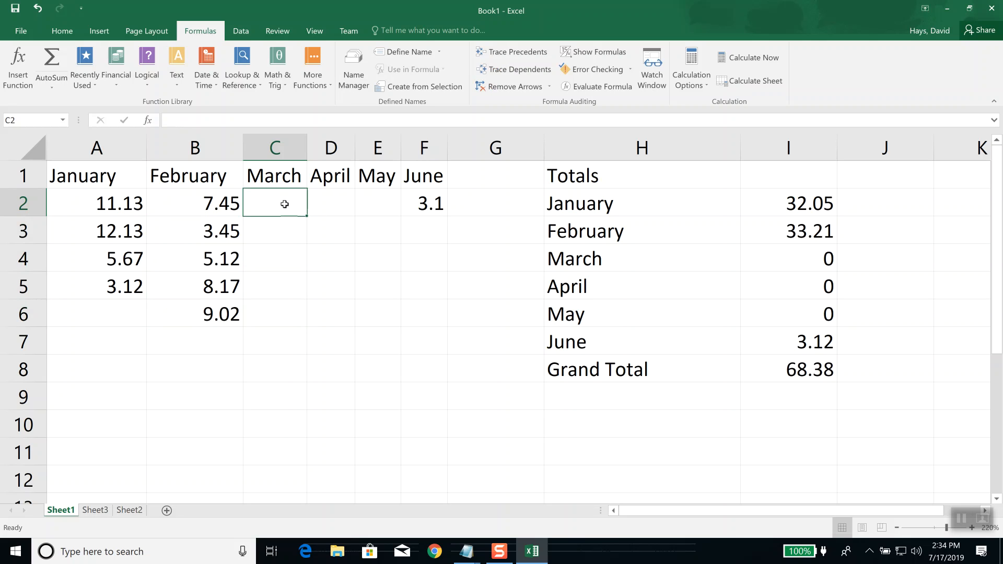
text(3.45)
key(Return)
text(4.12)
key(Return)
text(5.)
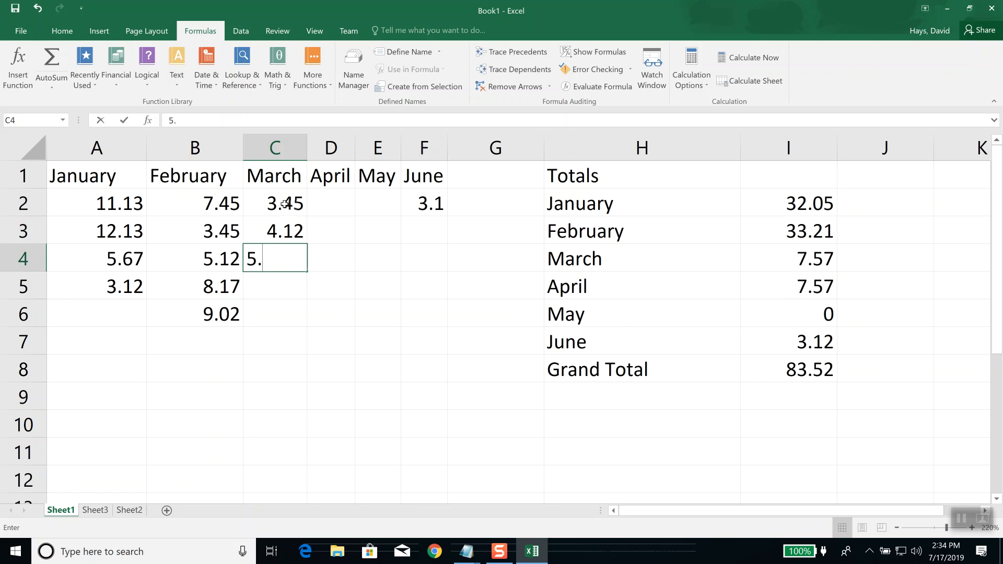
text(71)
key(Return)
text(8.13)
key(Return)
text(9.12)
key(Return)
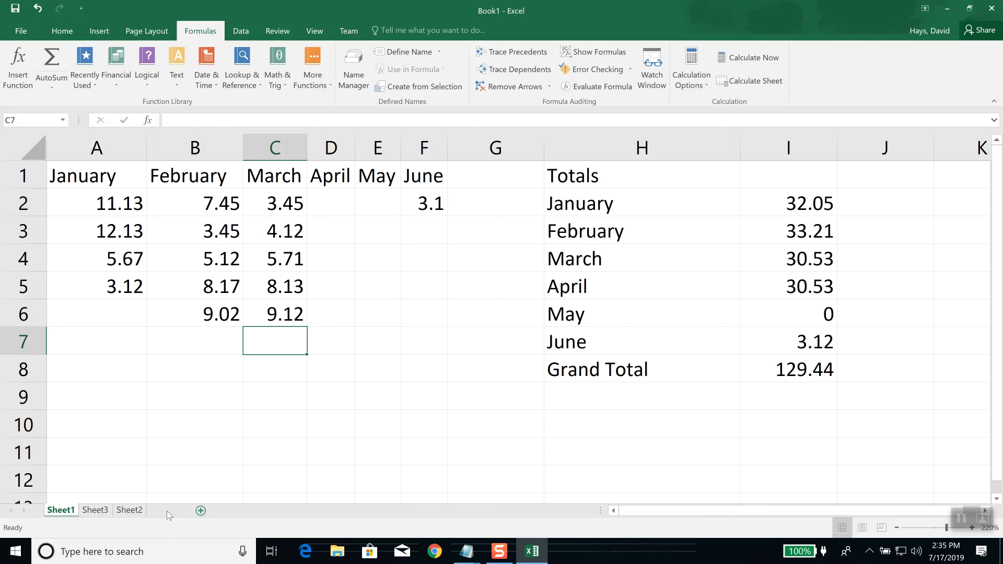
Add a new worksheet and enter the label Price in A1 with the value 10000 in B1.
click(166, 510)
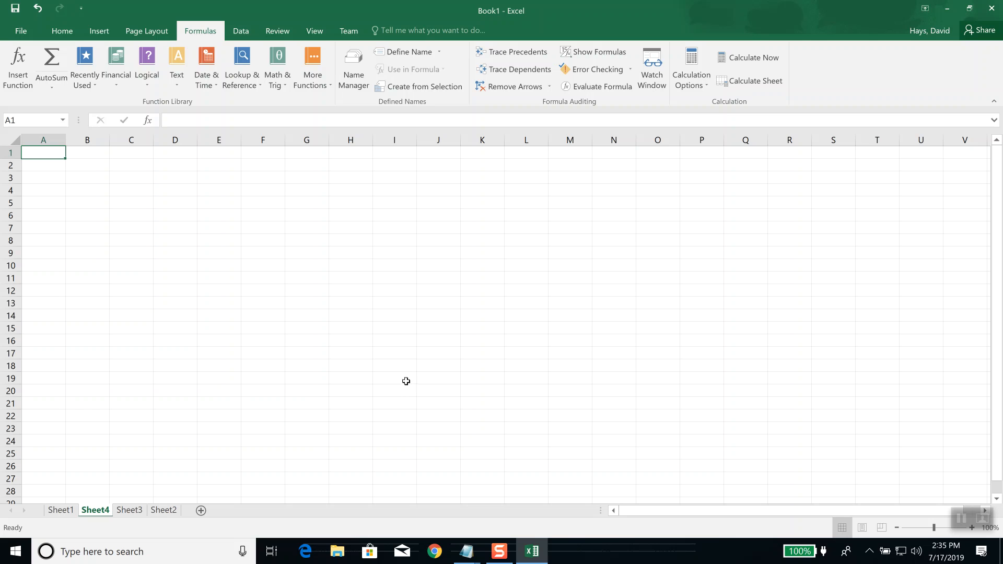
click(939, 528)
drag(940, 530, 946, 530)
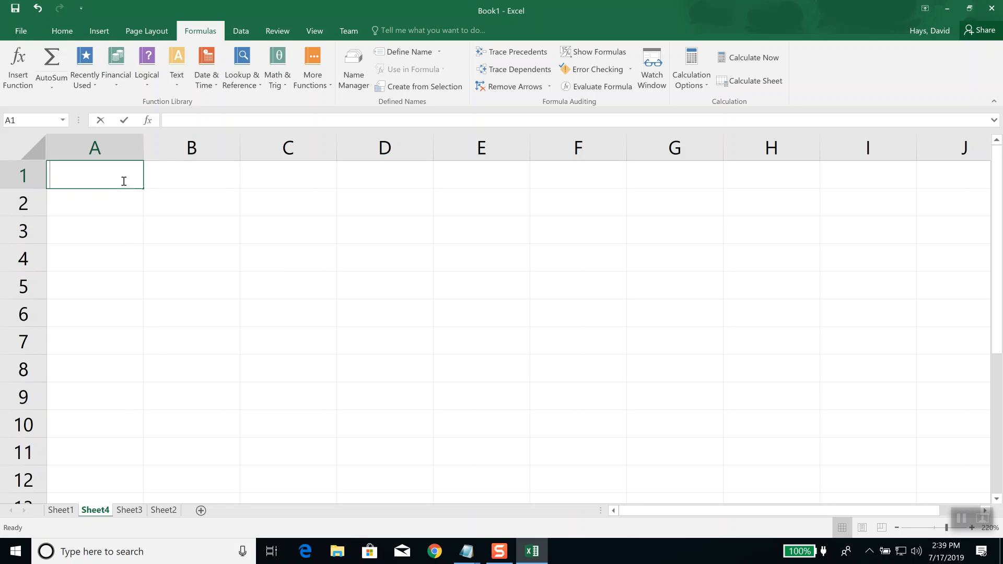
text(Price)
key(Tab)
text(10000)
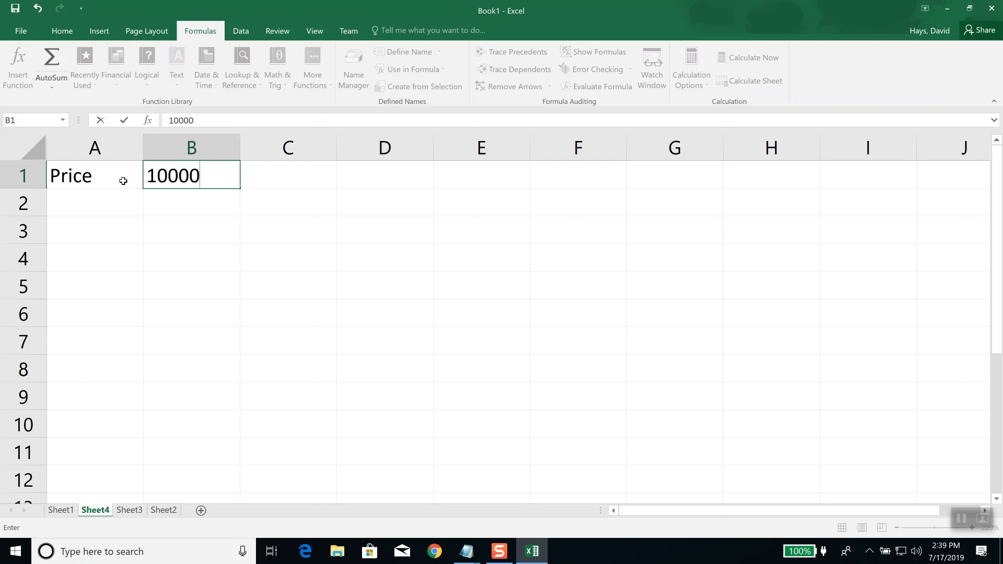
key(Return)
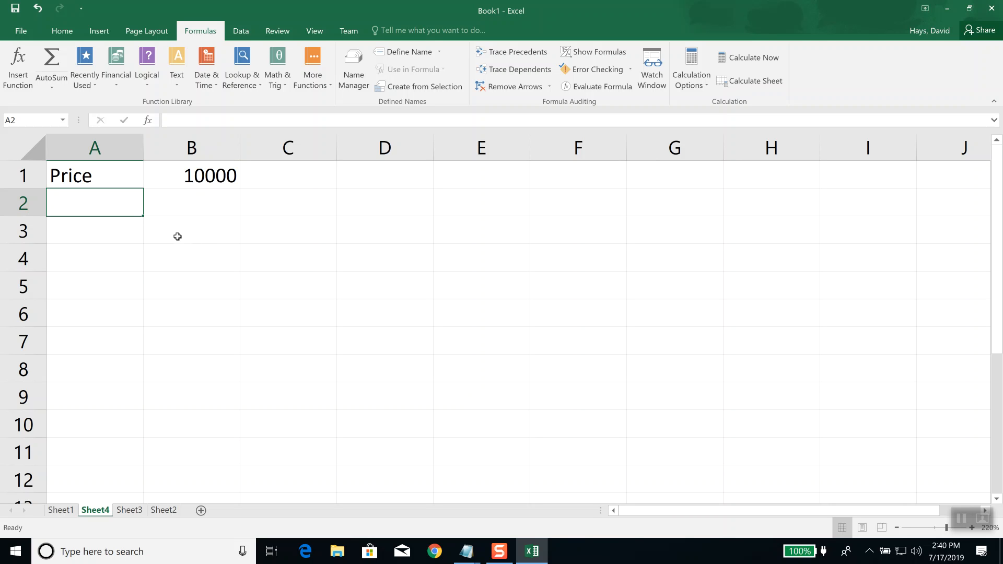
Enter the column headings City, Tax Rate and Amt in cells A3 to C3.
click(89, 232)
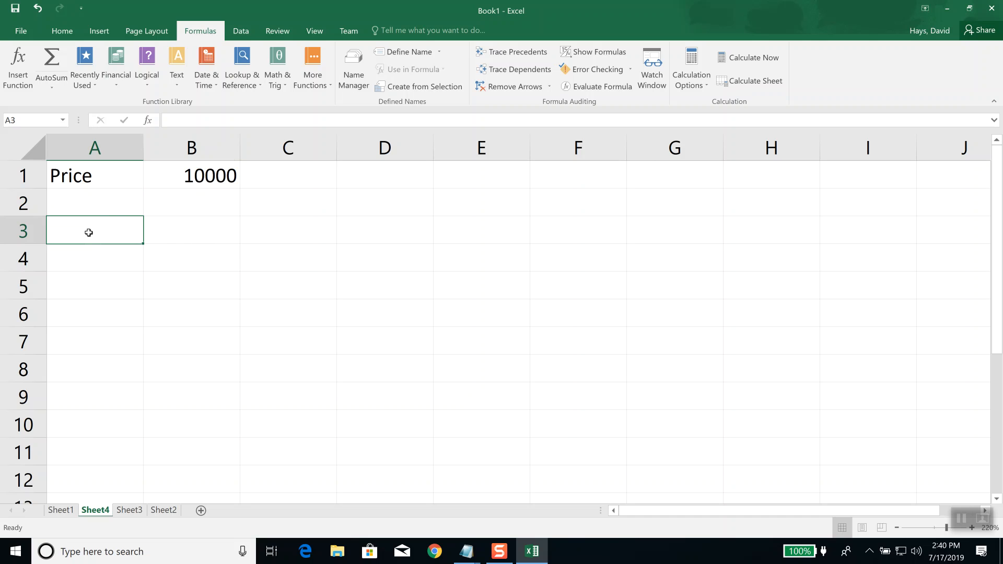
text(City)
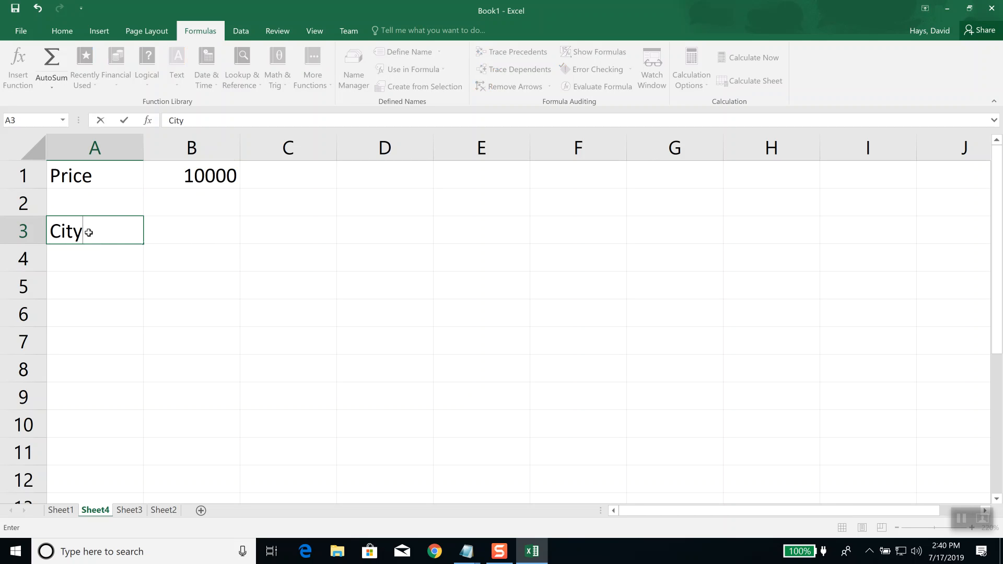
key(Tab)
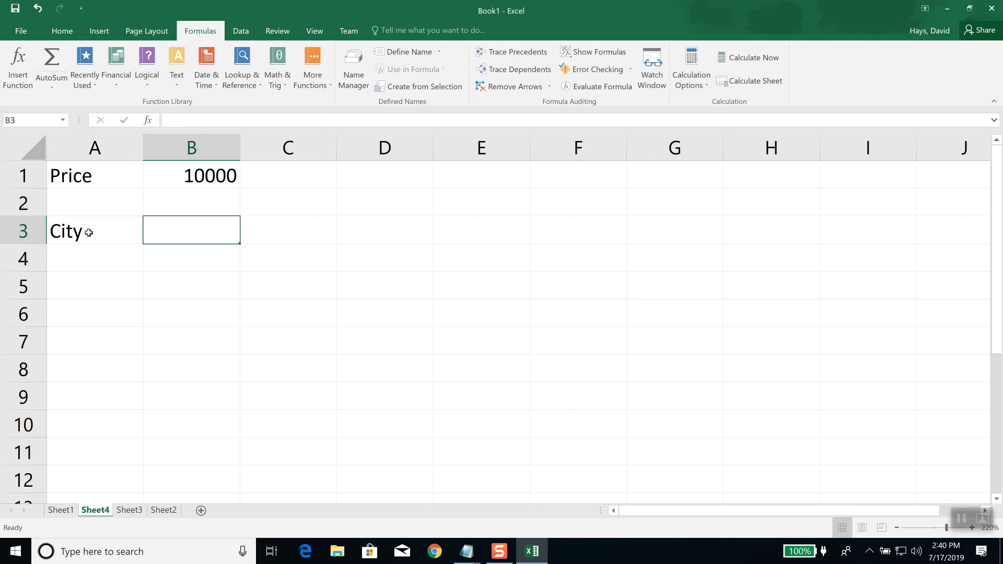
text(Tax )
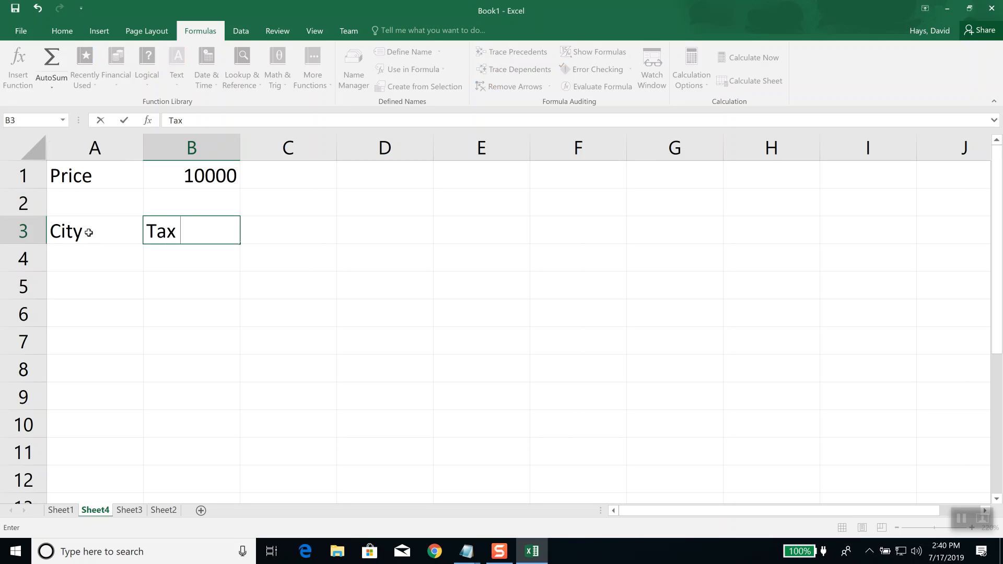
text(Rate)
key(Tab)
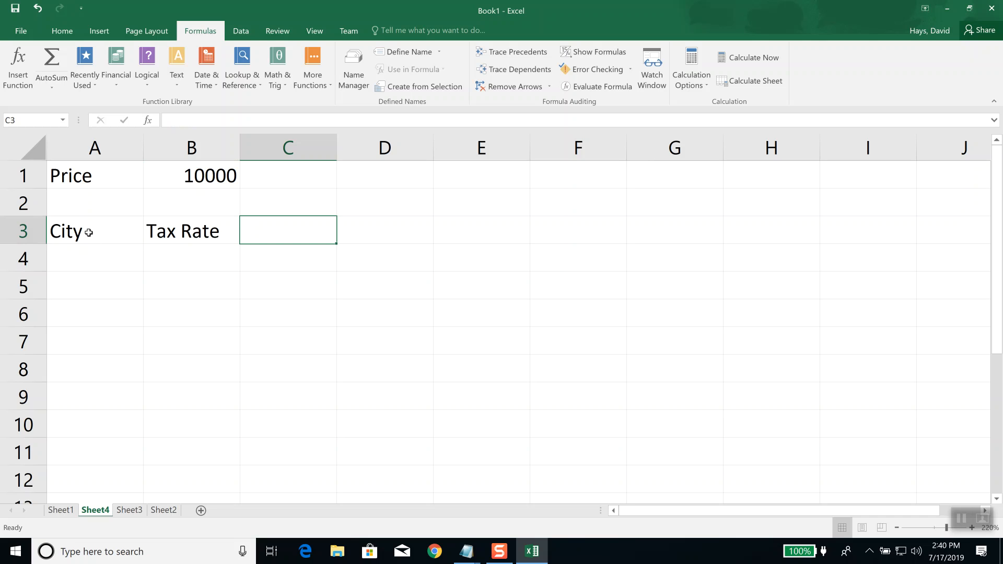
text(Amt)
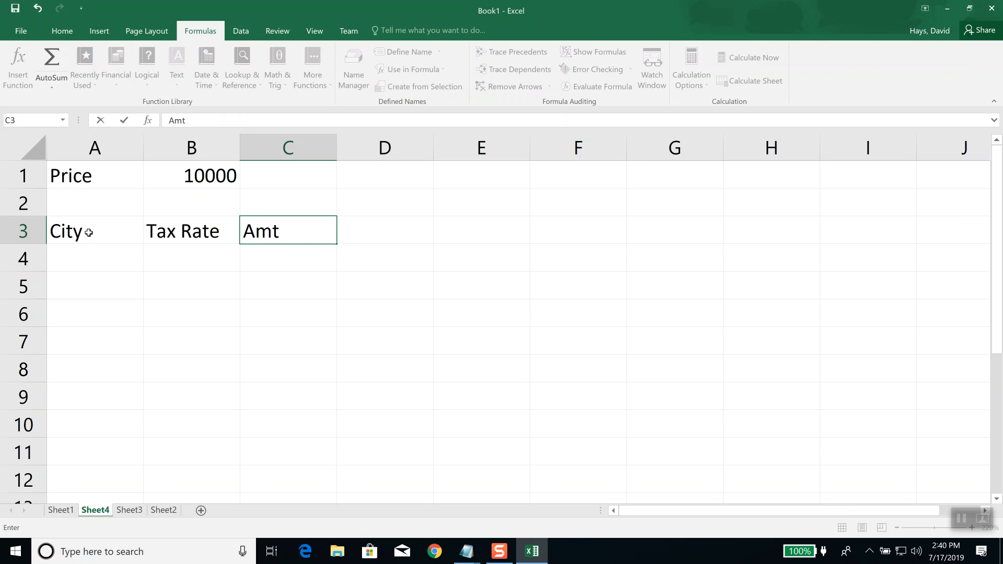
key(ctrl+Return)
key(Return)
List Ark City and Ponca City under the City heading in cells A4 and A5.
text(Ark City)
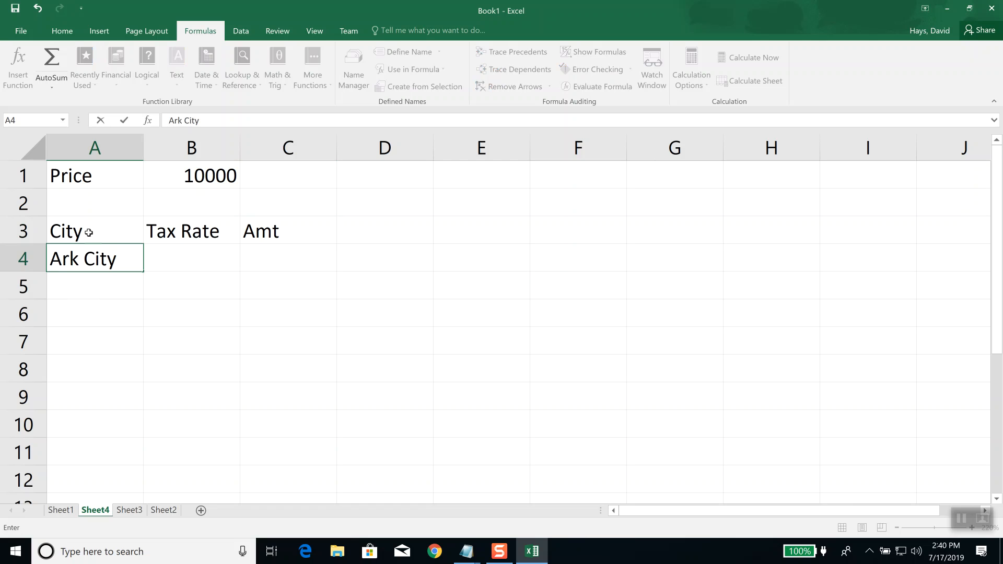
key(Return)
text(Ponca)
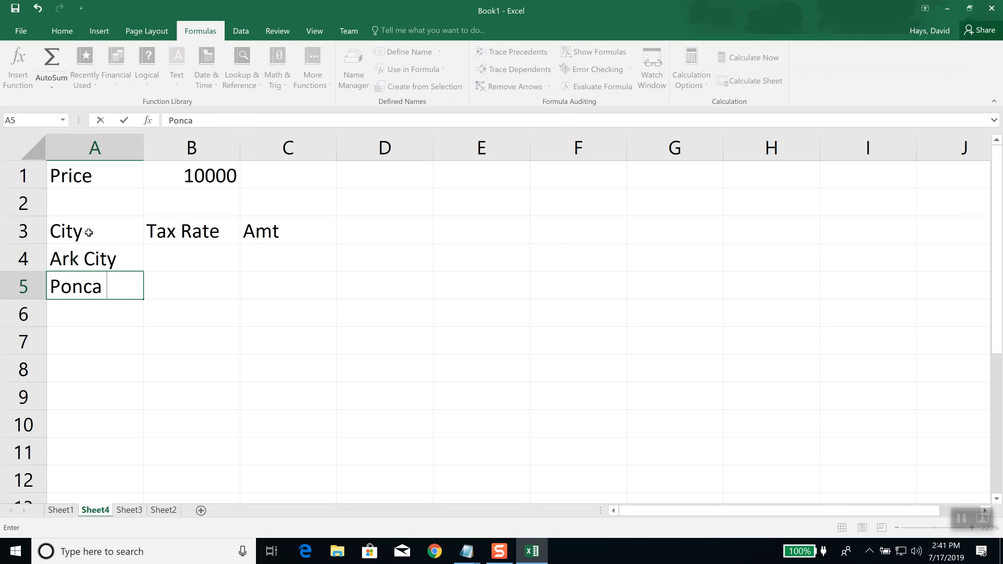
text( City)
key(Return)
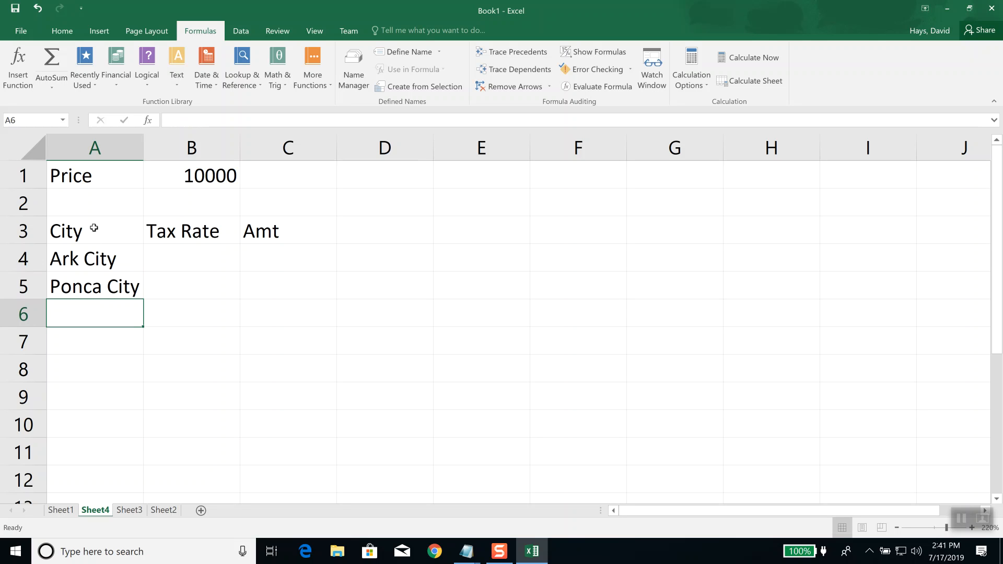
Enter the tax rate .075 for Ark City in cell B4.
click(175, 255)
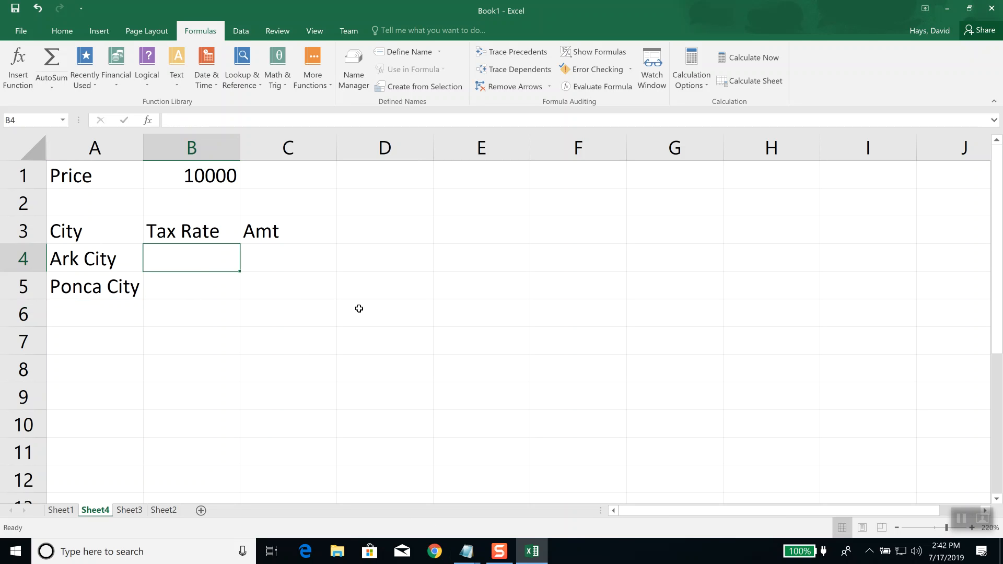
text(.075)
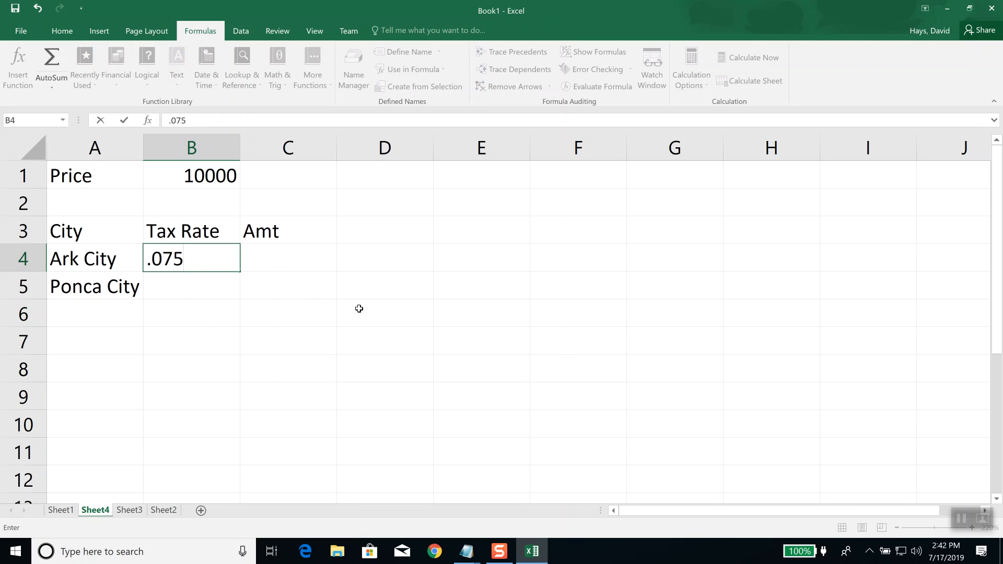
key(Return)
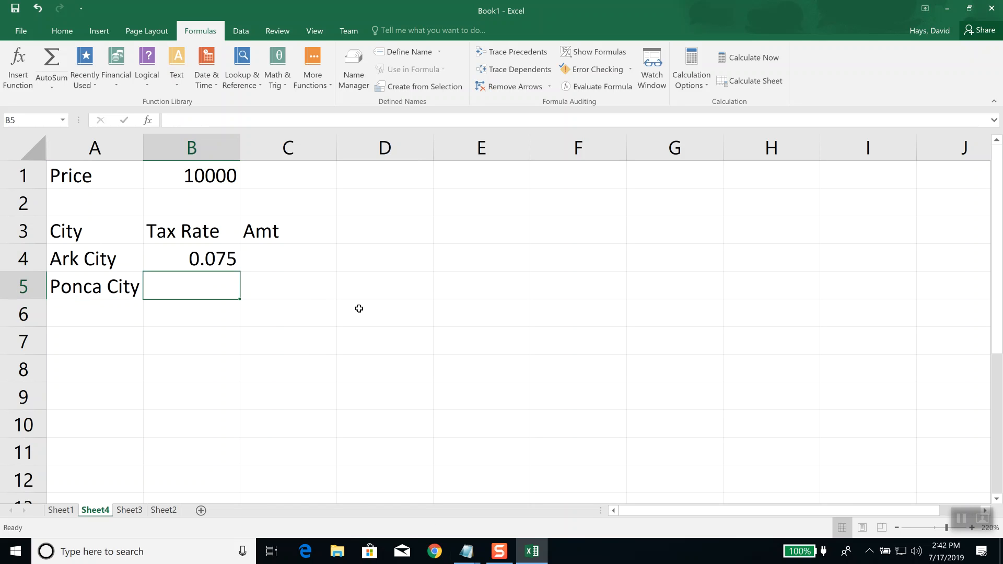
Set the tax rates to .085 for Ark City in B4 and 0.04 for Ponca City in B5.
key(Up)
text(.085)
key(Return)
text(0.04)
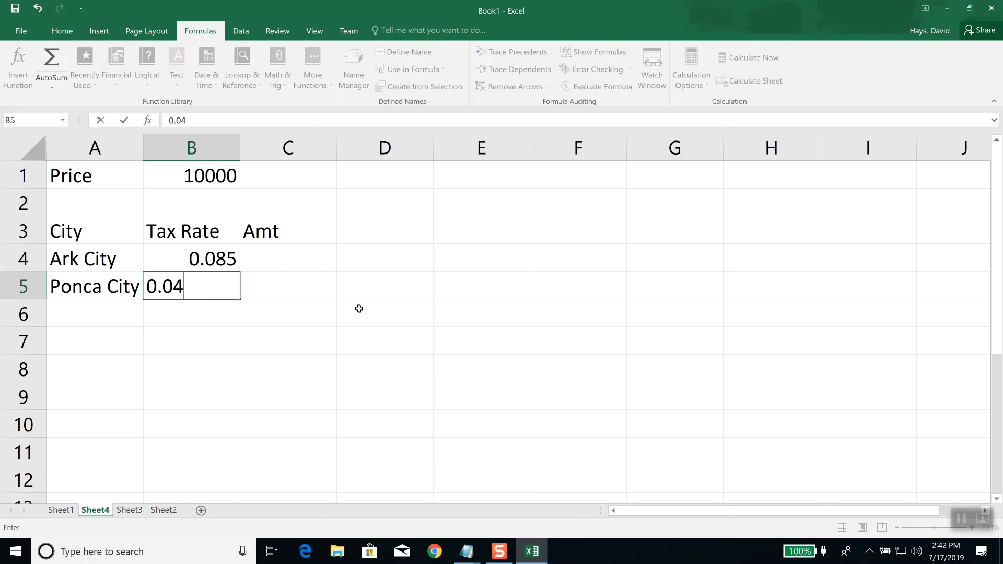
key(ctrl+Return)
key(Right)
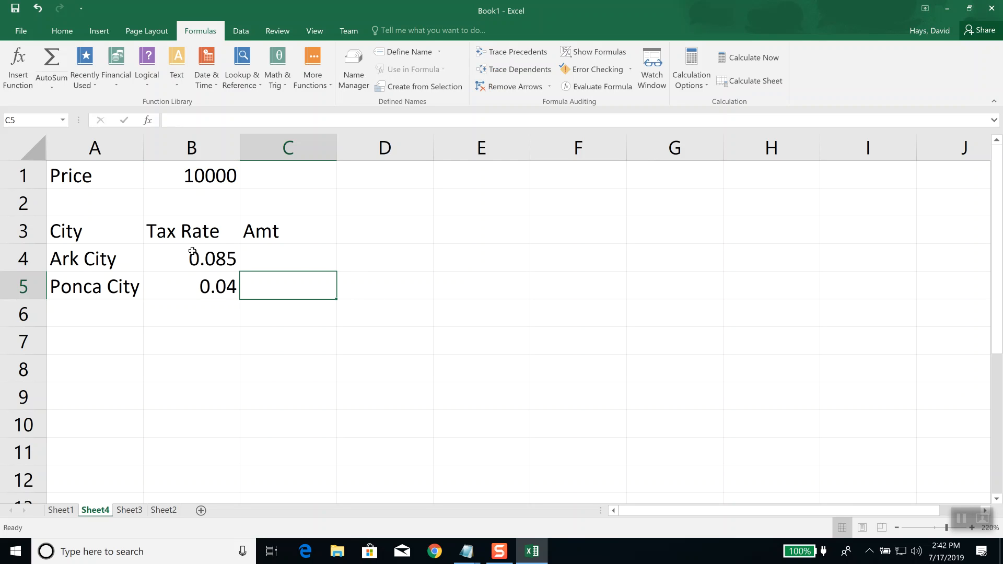
click(78, 261)
click(75, 287)
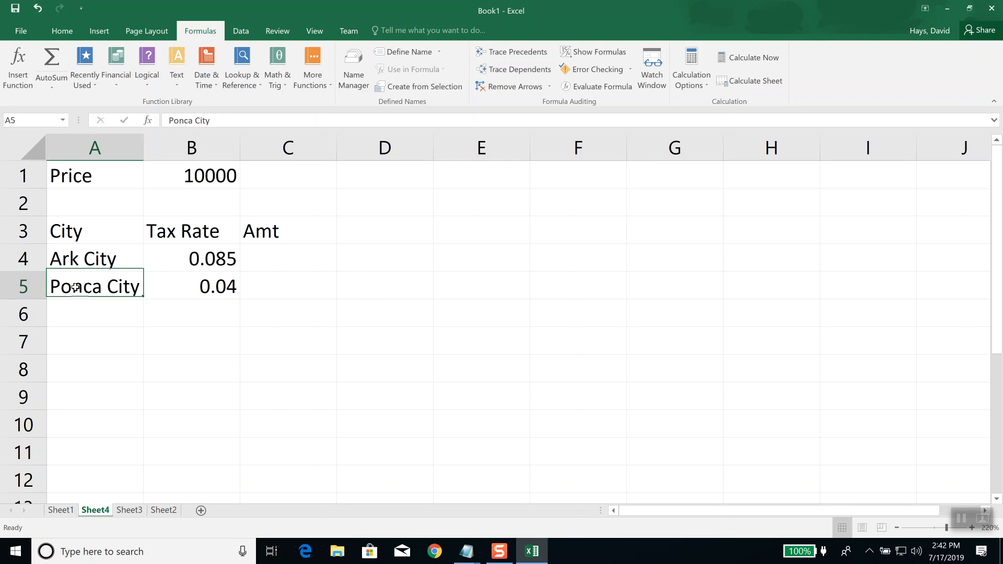
click(216, 258)
click(220, 286)
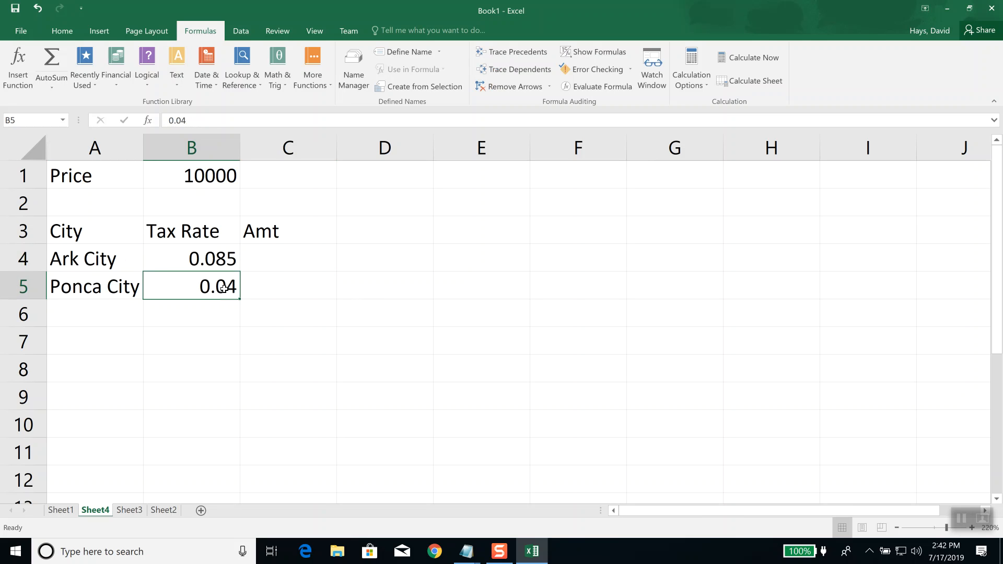
click(292, 255)
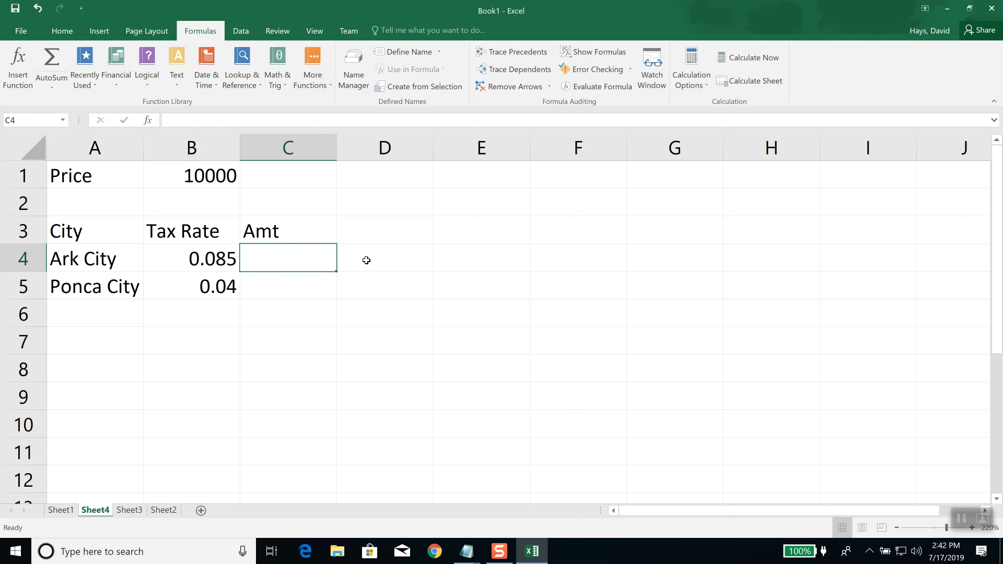
Replace the Amt column heading in cell C3 with Sales Tax.
click(285, 231)
text(Sa)
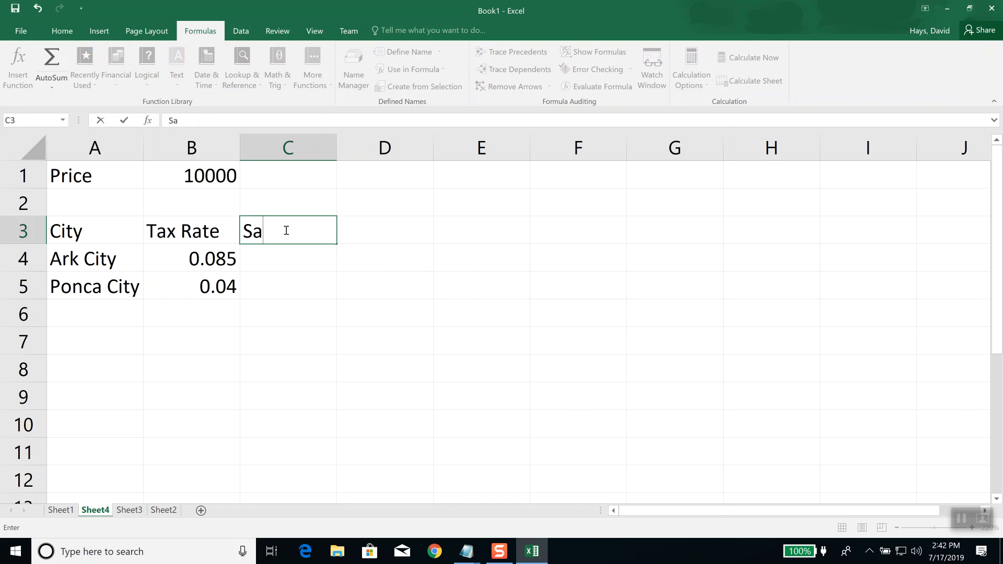
text(les Tax)
key(Return)
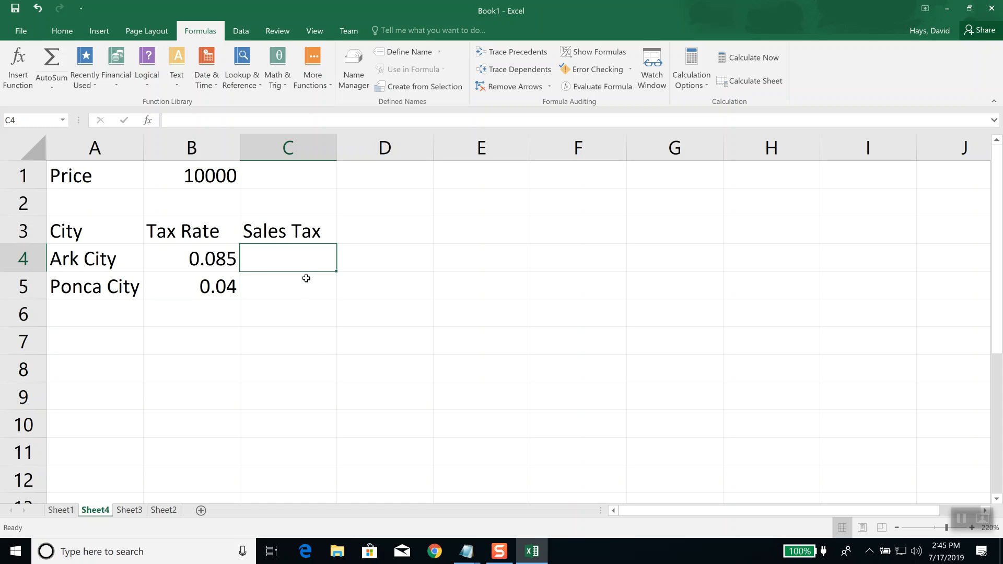
Begin Ark City's sales tax formula in cell C4 with =B1* to multiply the price.
text(=)
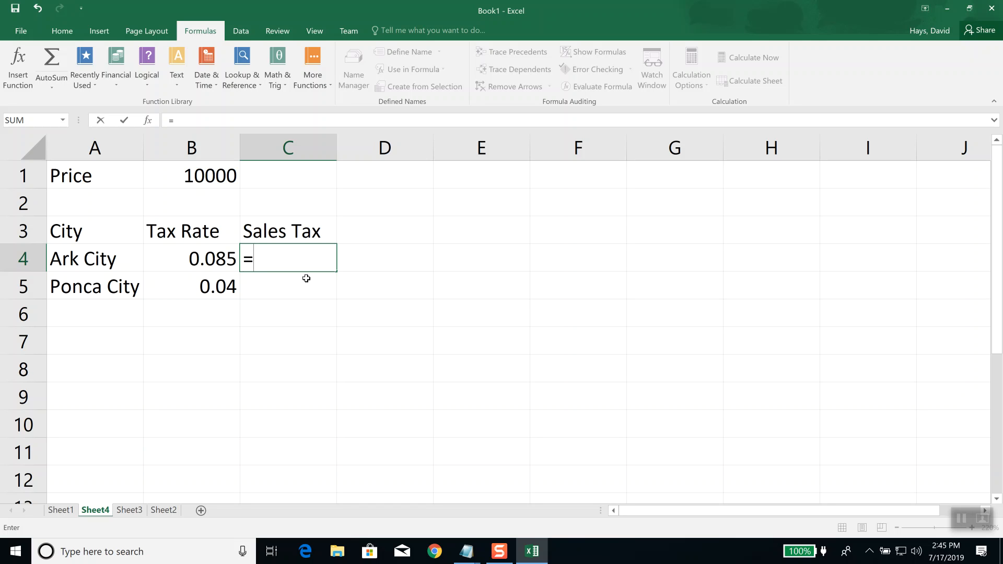
text(B)
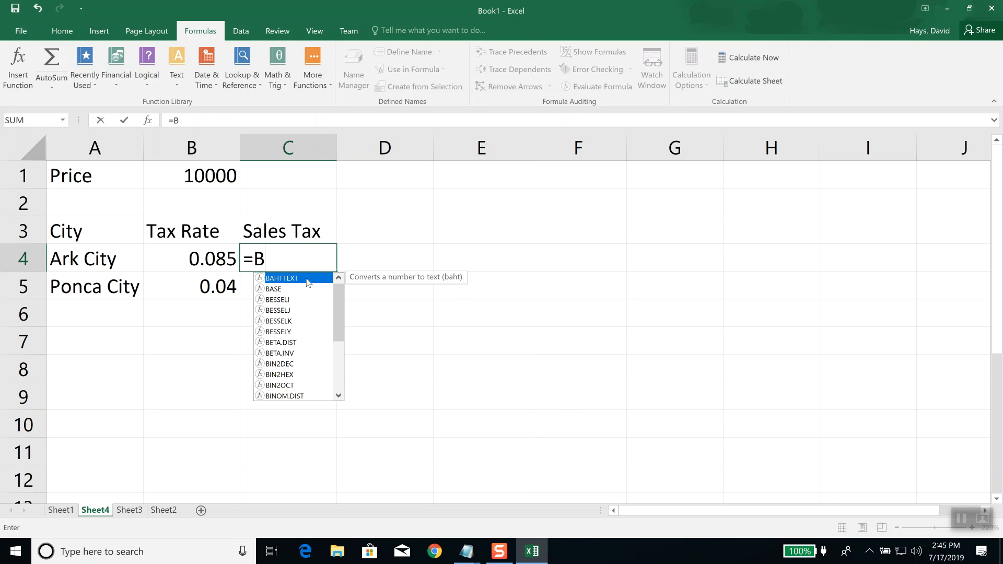
text(1*)
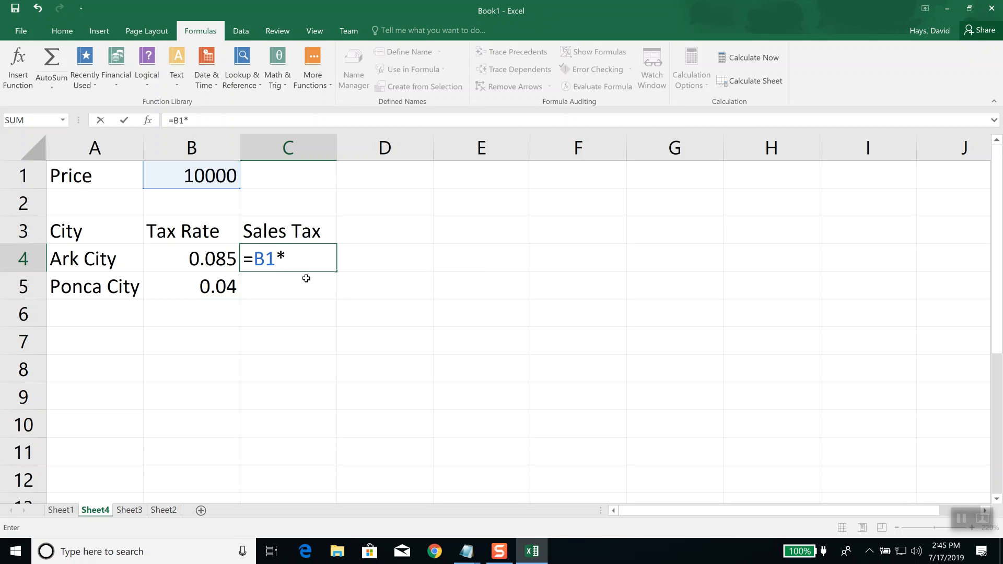
Calculate each city's sales tax from the price and tax rate, using =B1*B4 in C4 and =B1*B5 in C5.
text(B4)
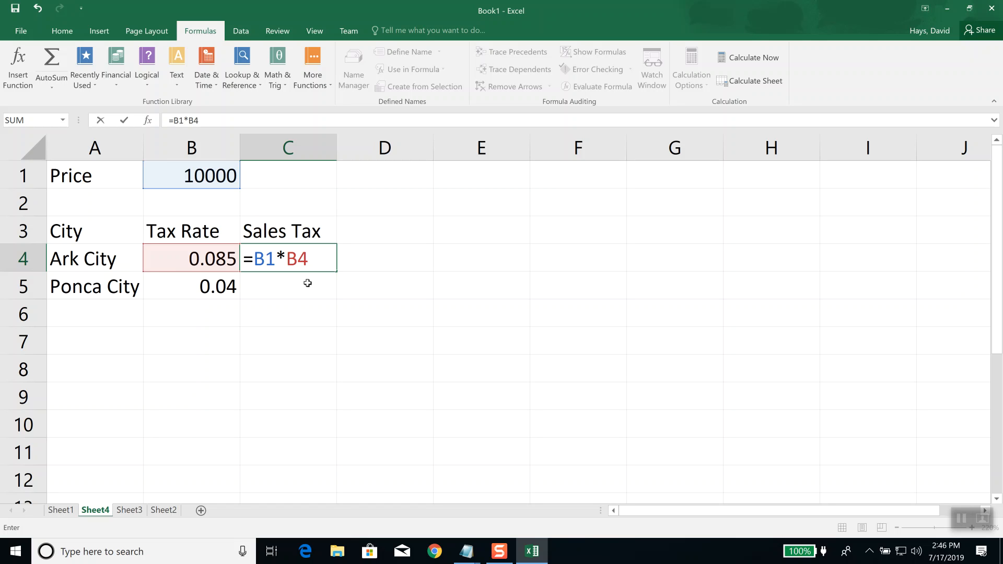
key(Return)
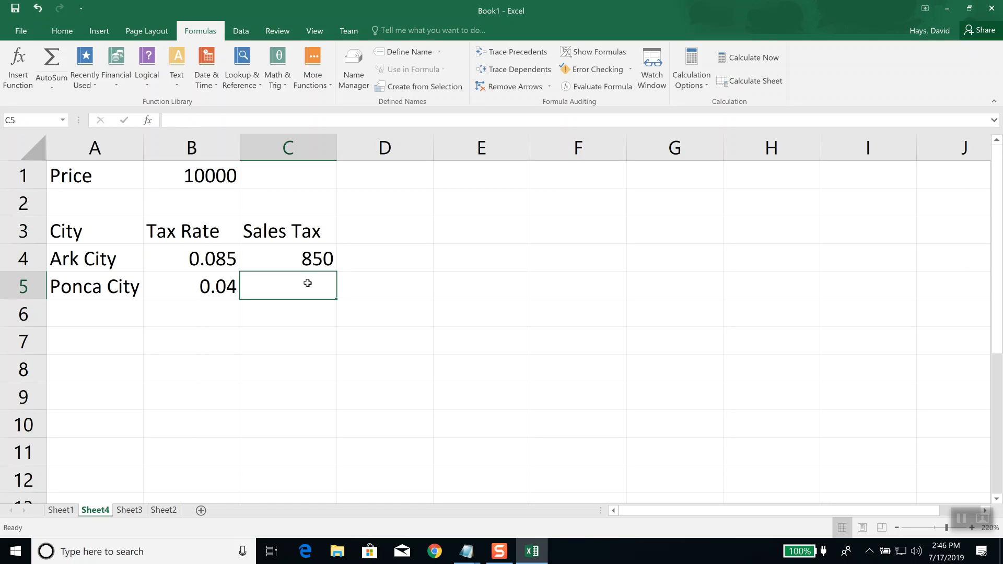
text(=)
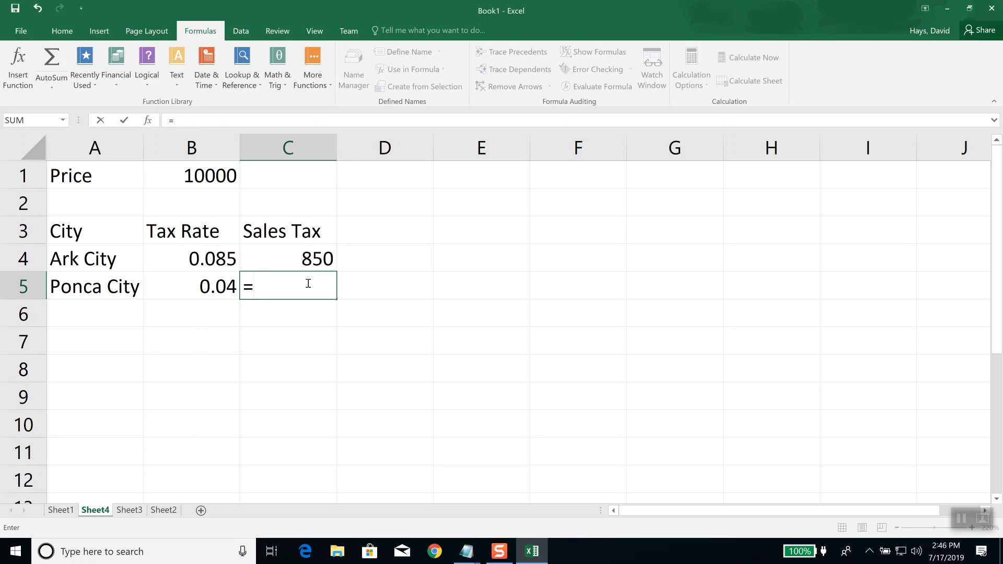
text(B)
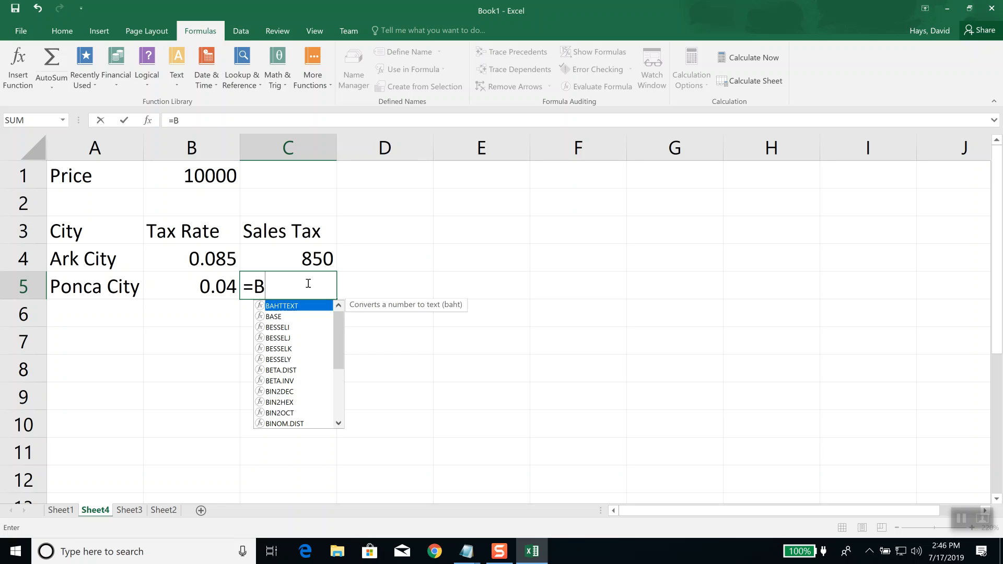
text(1*B5)
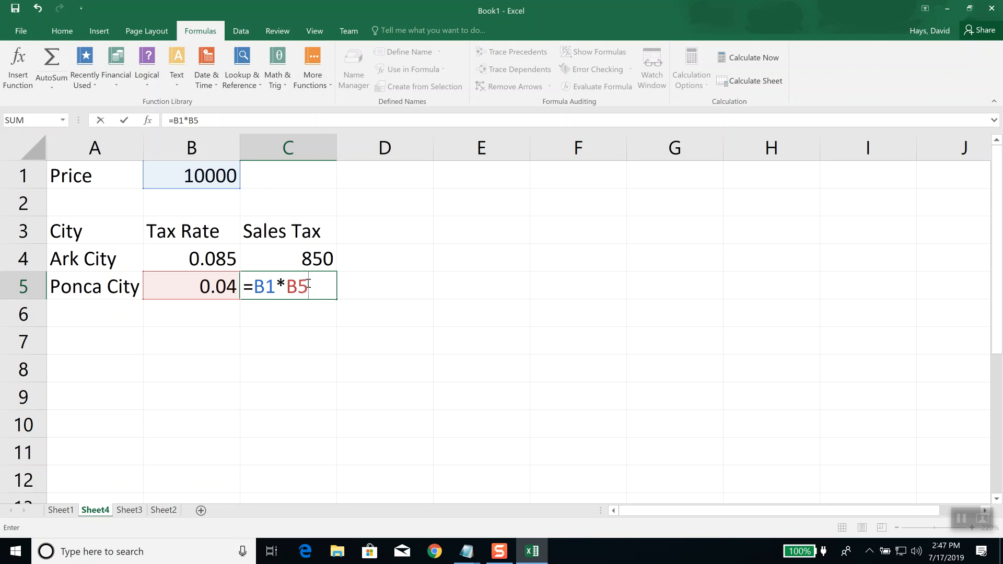
key(Return)
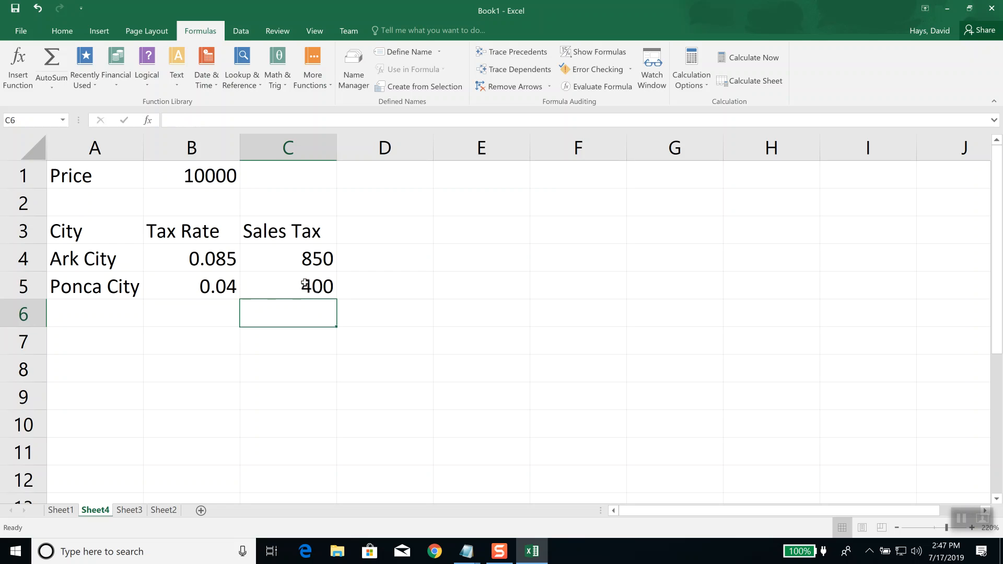
Set the price in B1 to 20000.
click(207, 172)
text(20000)
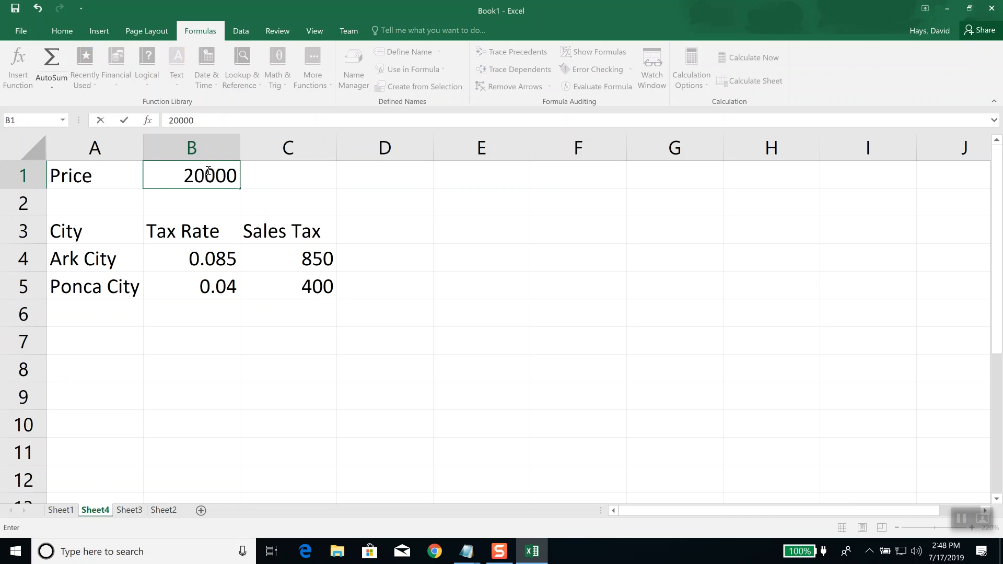
key(Tab)
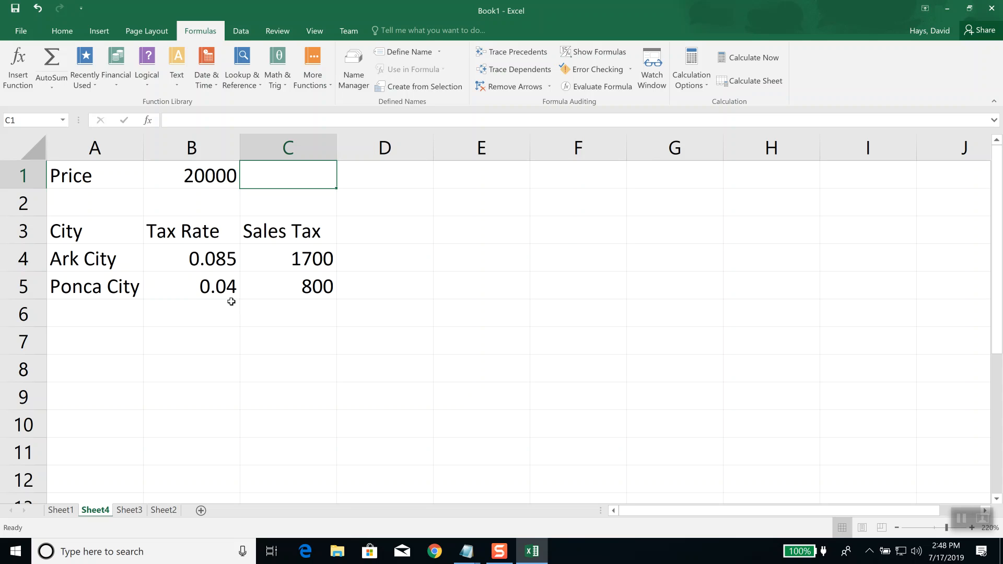
click(436, 553)
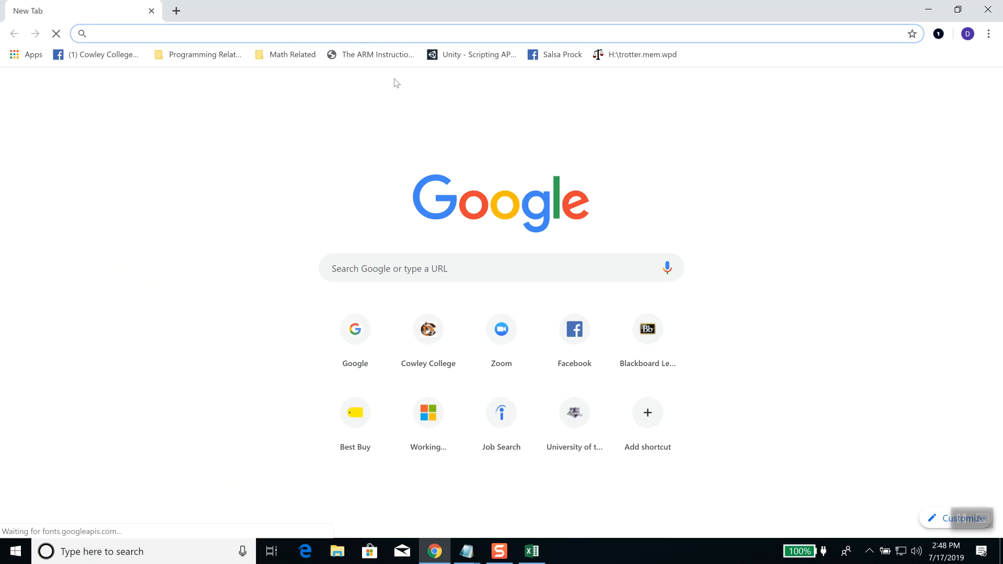
text(www.goo)
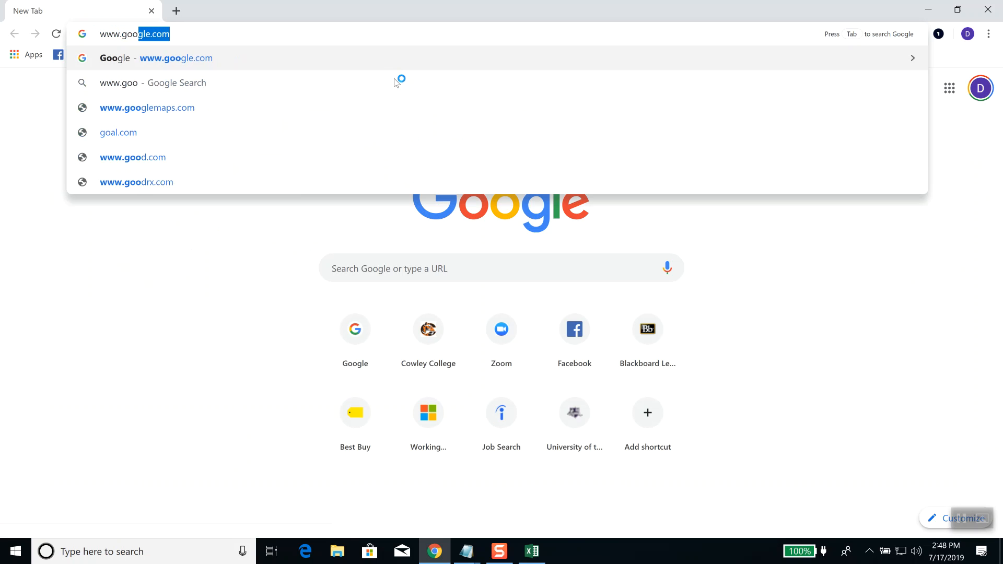
key(Return)
text(s)
key(BackSpace)
text(sale)
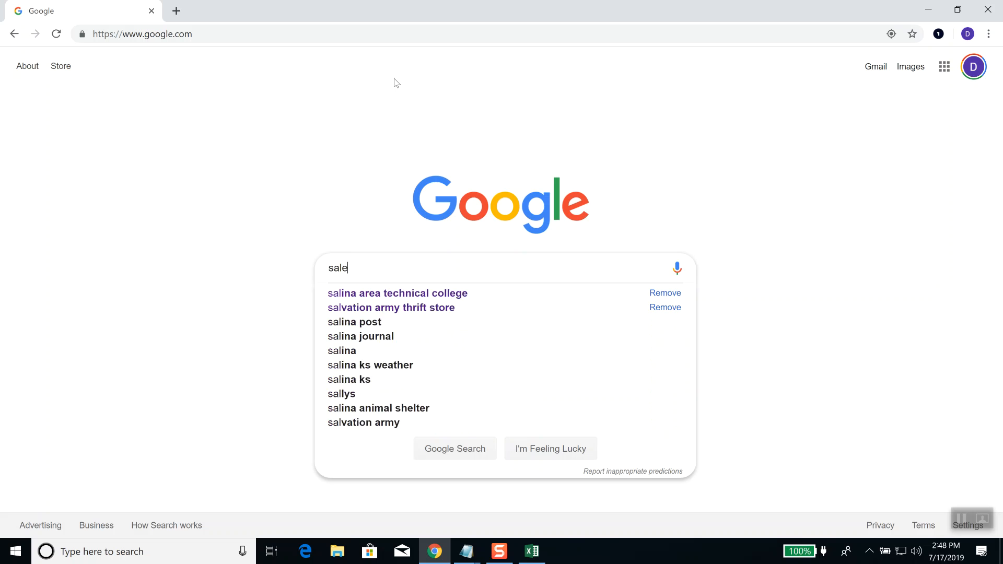
text(s tax s)
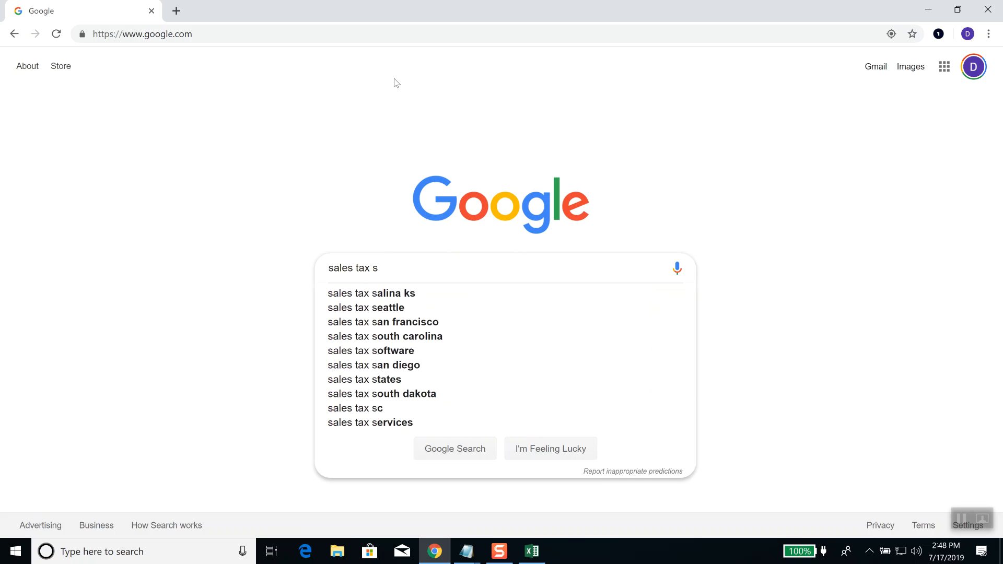
key(BackSpace)
text(in ponc)
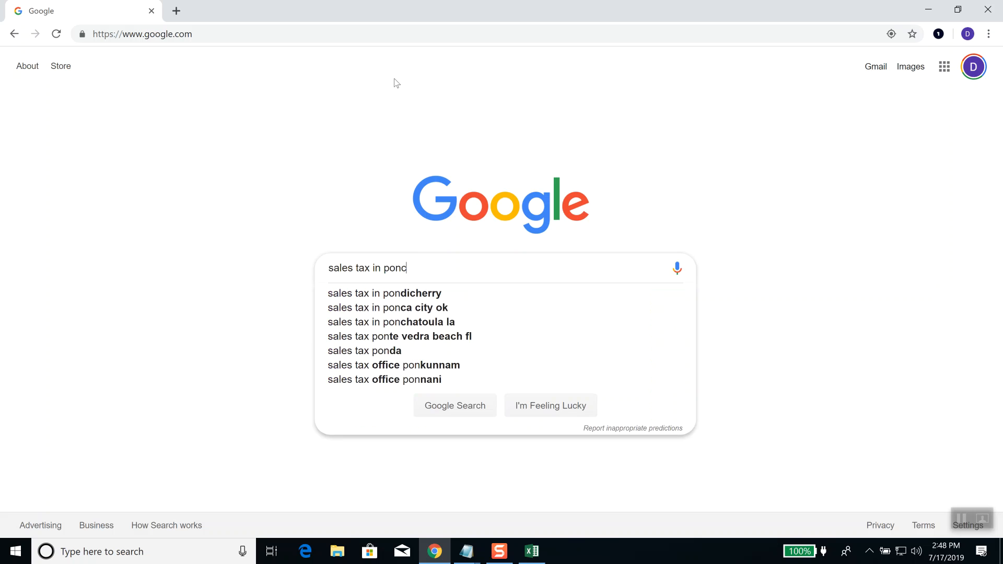
text(a city ok)
key(Return)
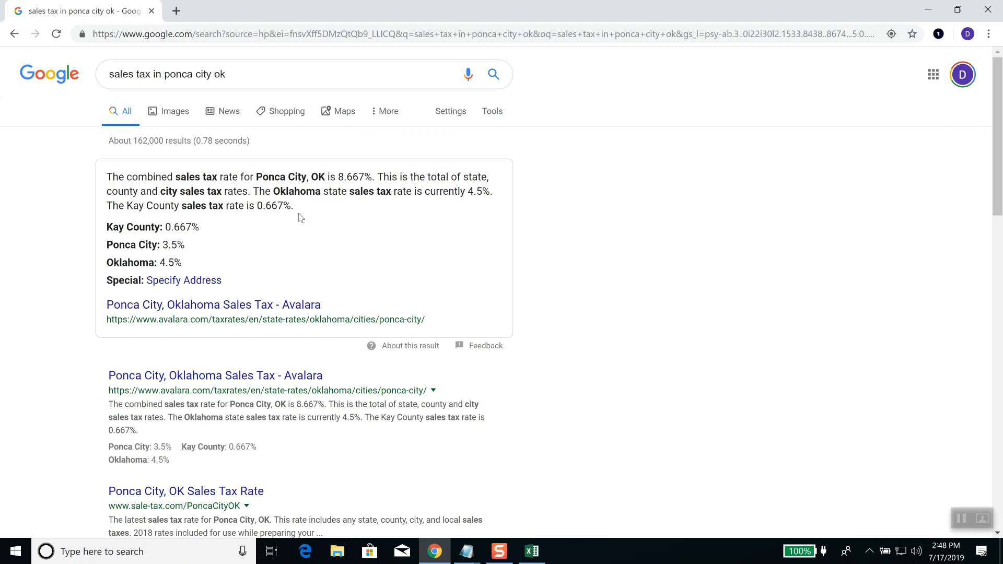
Return to the Excel workbook, set Ponca City's tax rate in B5 to 0.035, and check the Ark City sales tax formula.
key(alt+Tab)
click(194, 286)
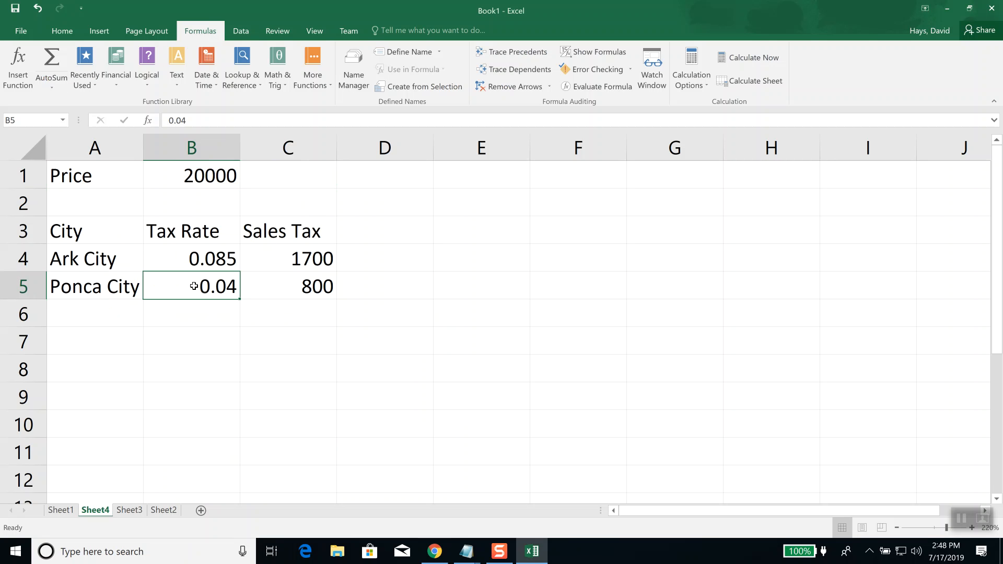
text(0.035)
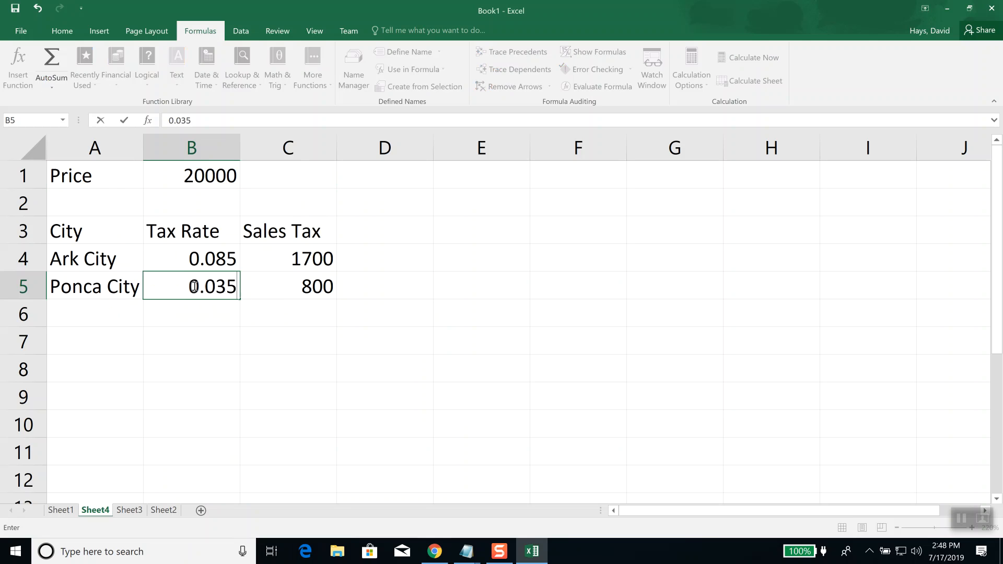
key(Return)
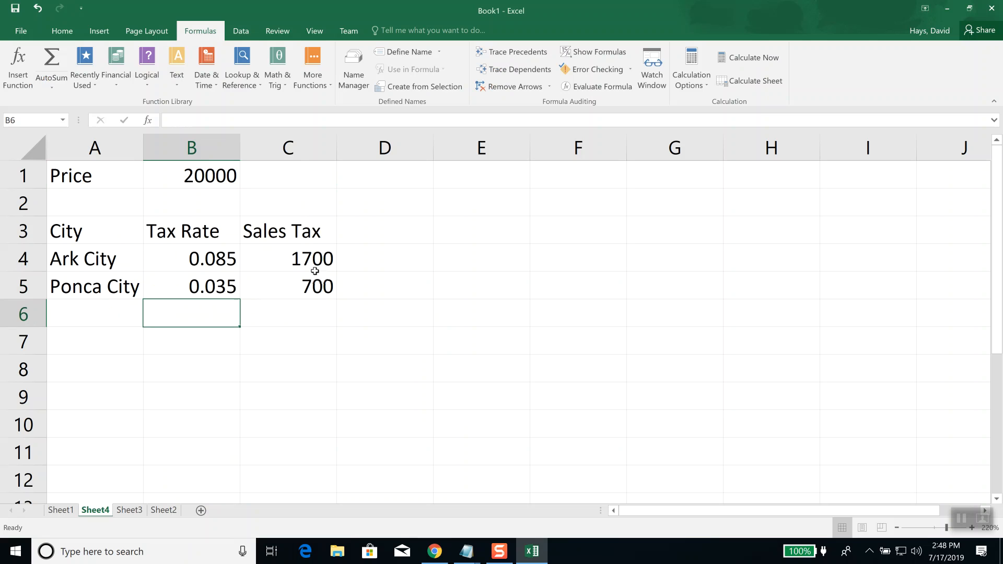
click(326, 260)
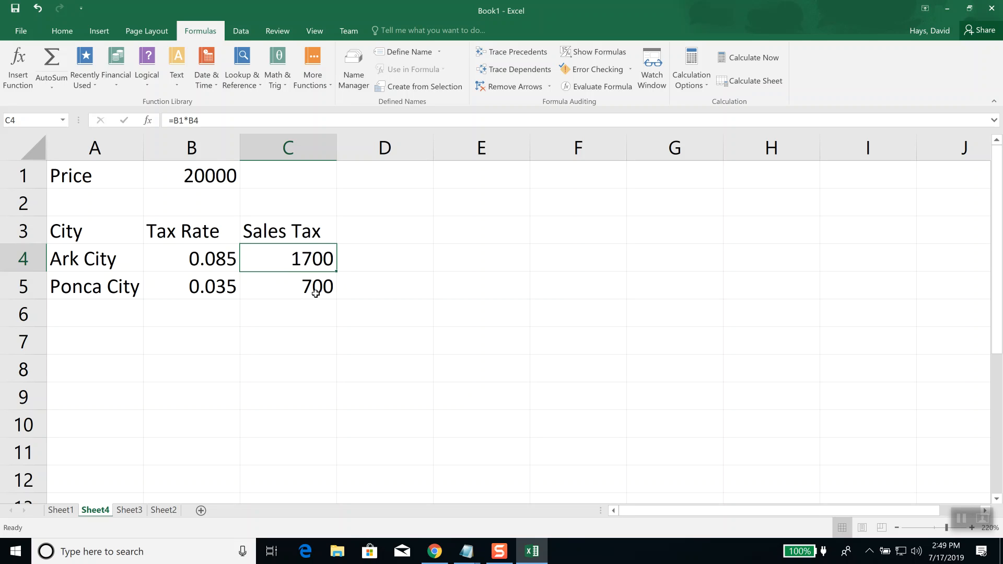
Add the column heading "Total Price" in D3, beside Sales Tax.
click(384, 231)
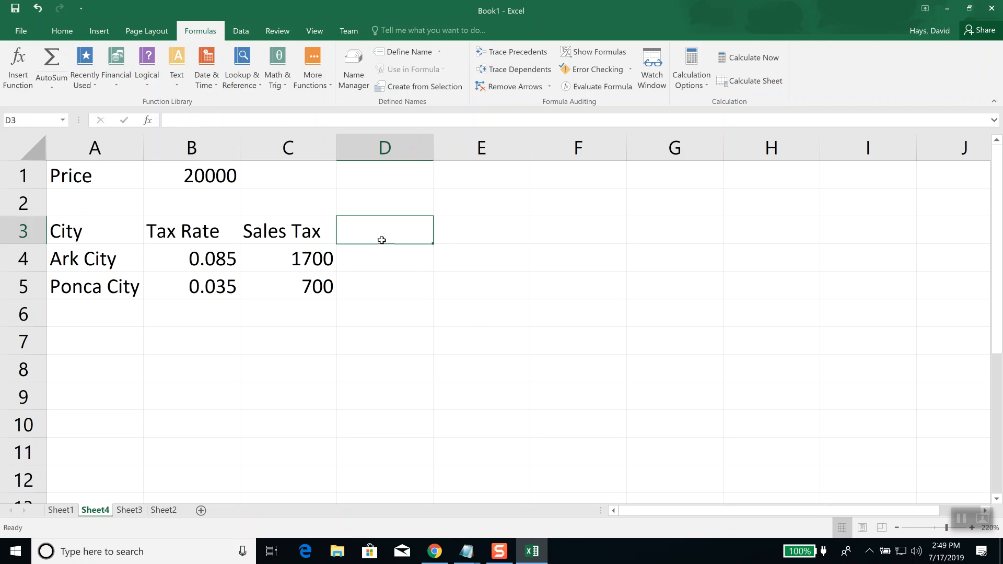
double_click(383, 240)
text(Total Price)
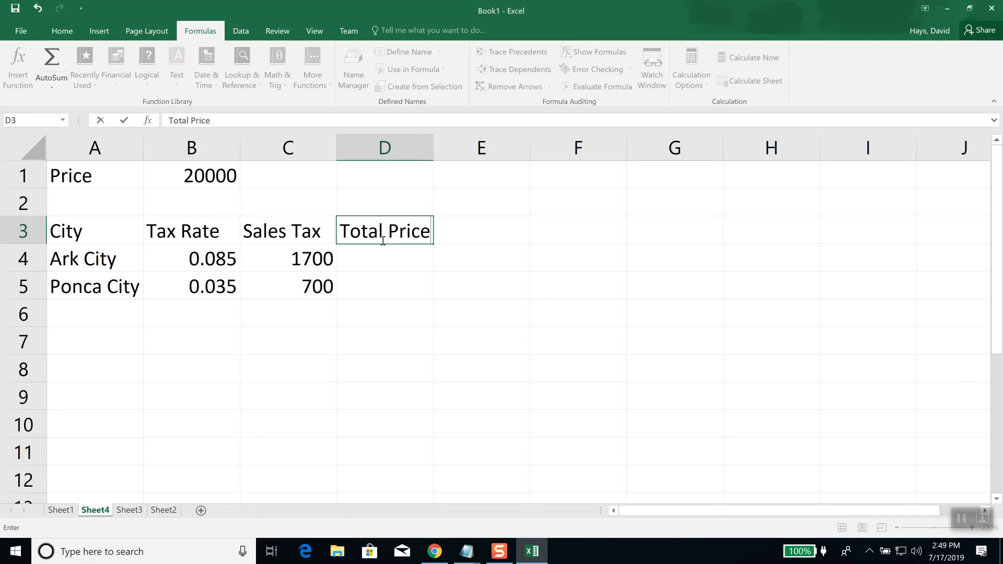
key(Return)
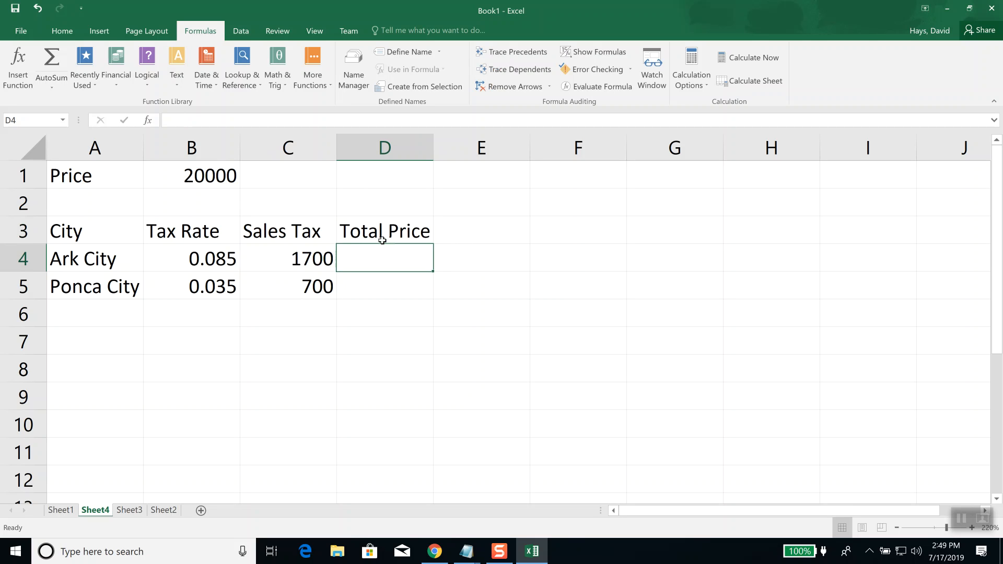
Calculate Ark City's total price in D4 with the formula =B1+C4.
text(=)
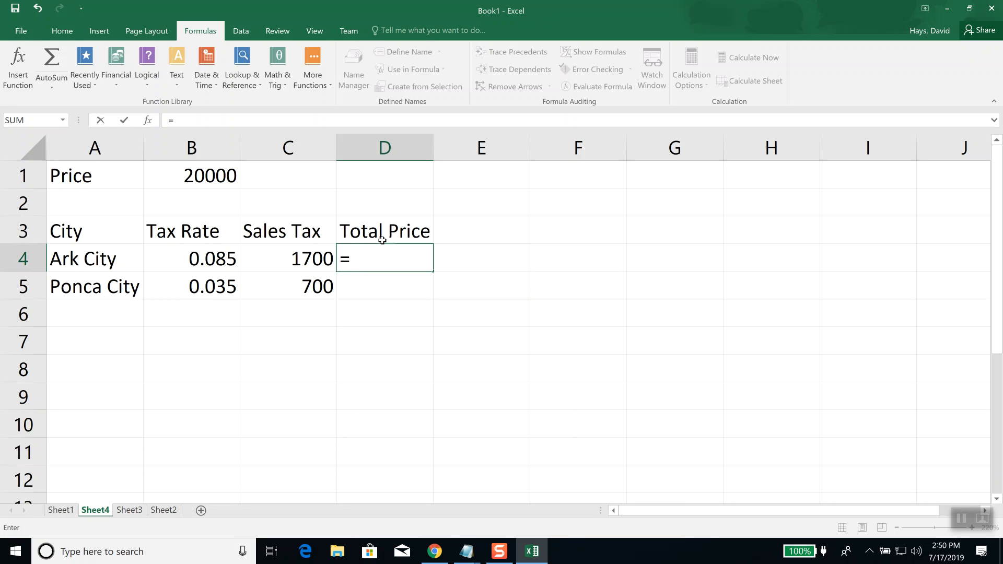
text(B1)
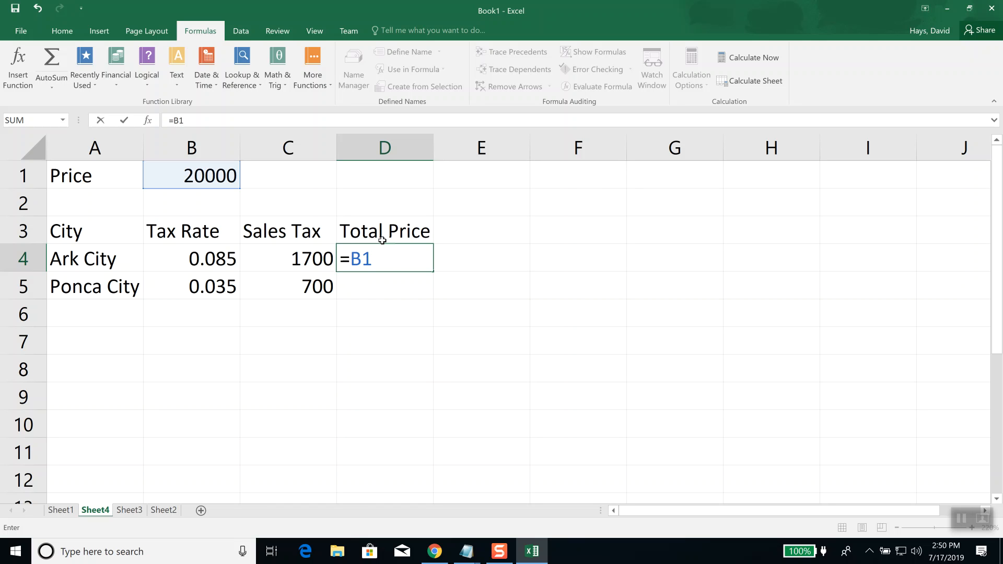
text(+C4)
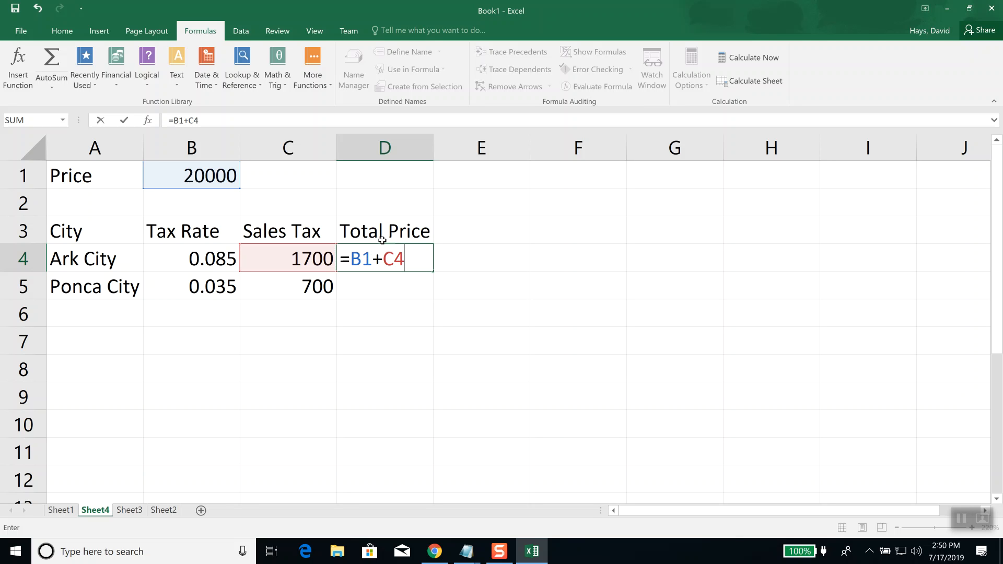
key(Return)
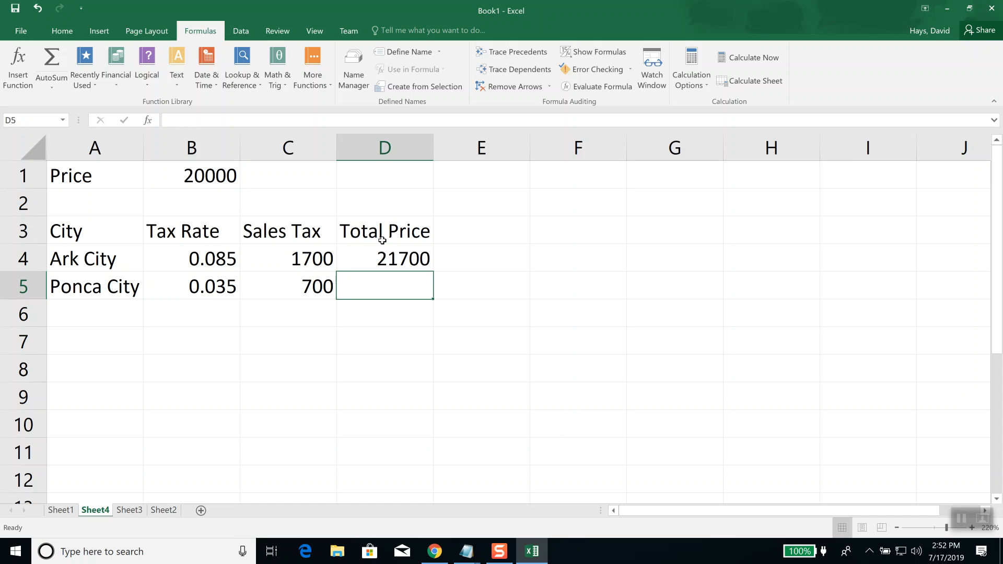
Calculate Ponca City's total price in D5 with the formula =B1+C5.
text(=)
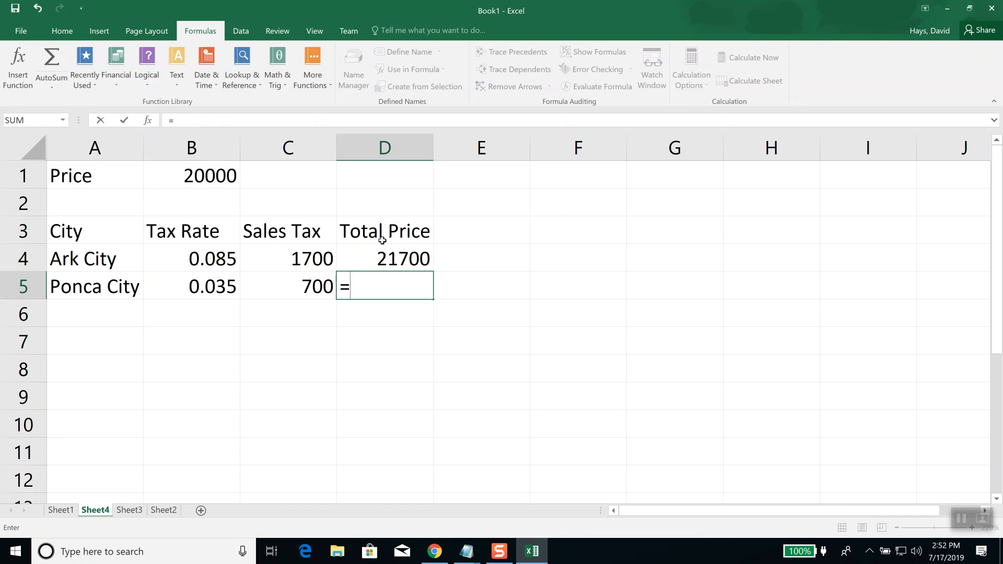
text(B)
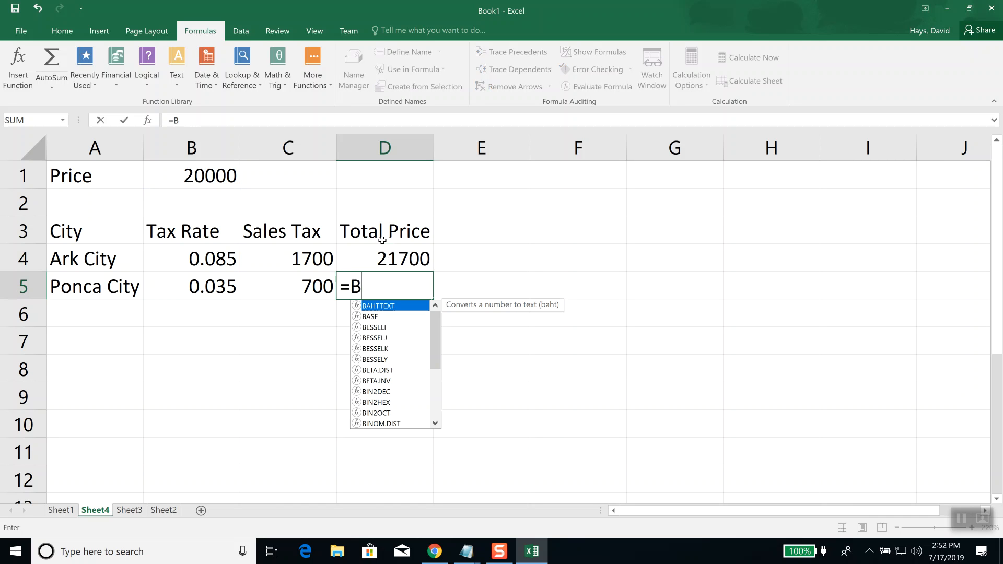
text(1+)
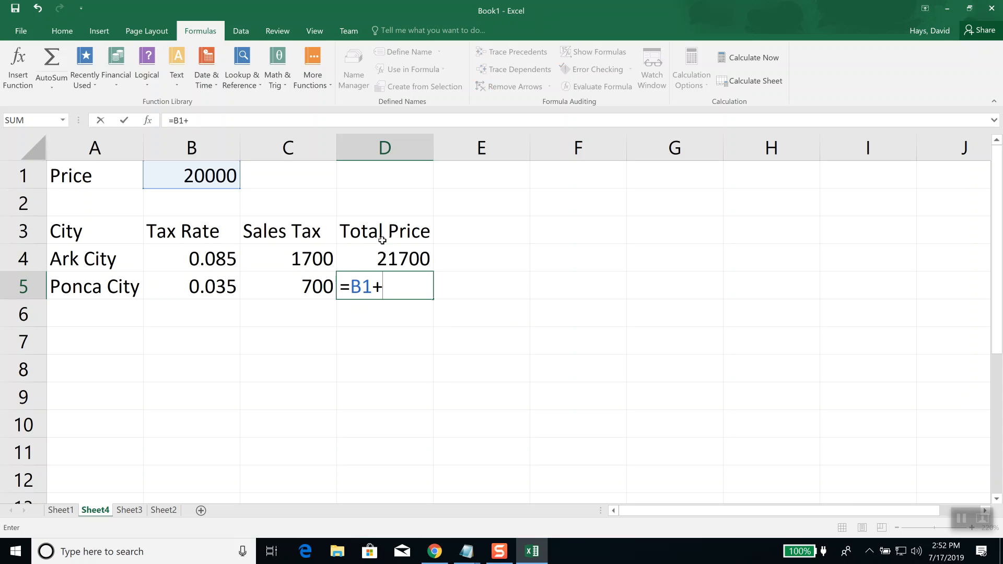
text(C5)
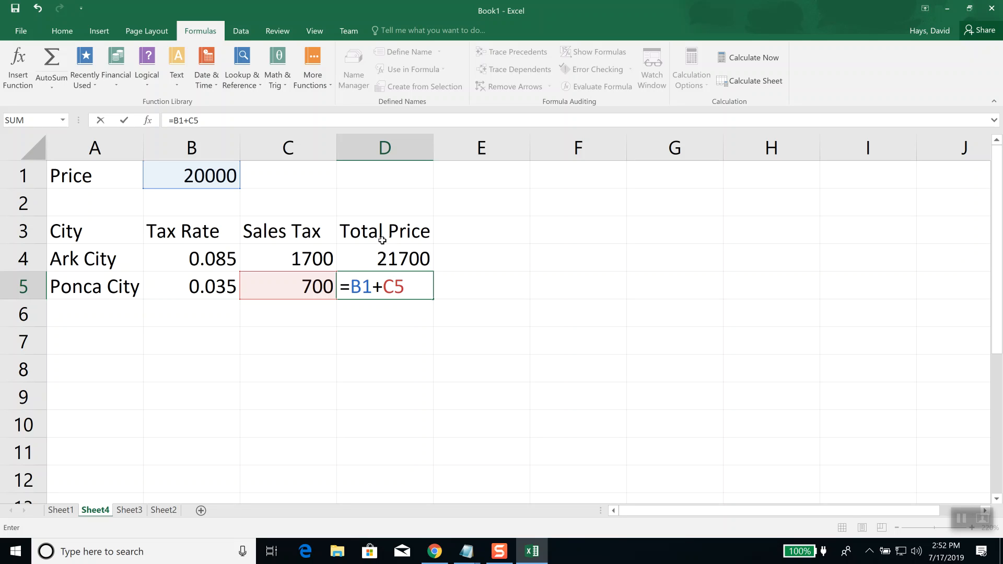
key(Return)
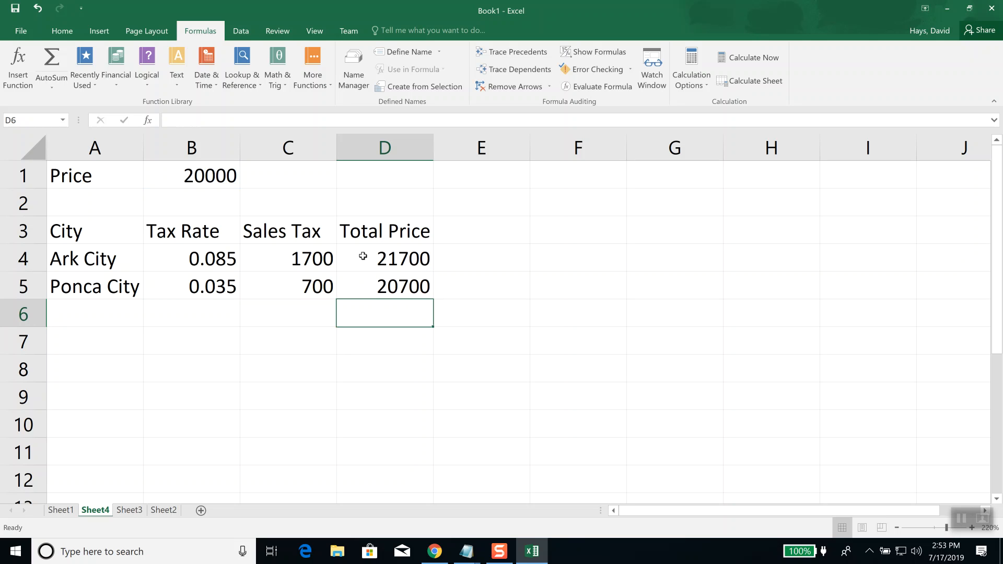
Fill the Ark City total price formula from D4 down into D5 and compare the formulas in both cells.
click(386, 260)
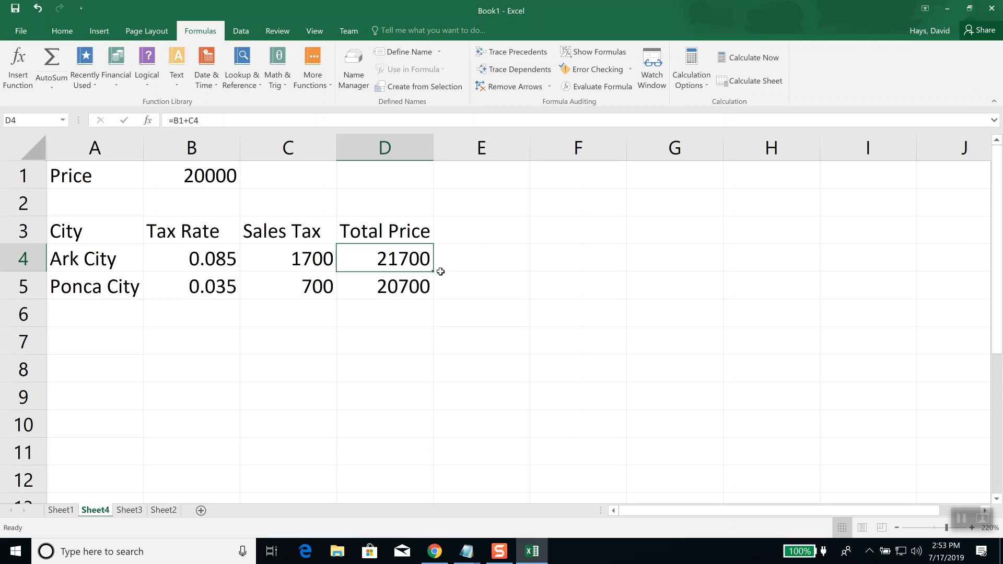
drag(435, 272, 436, 300)
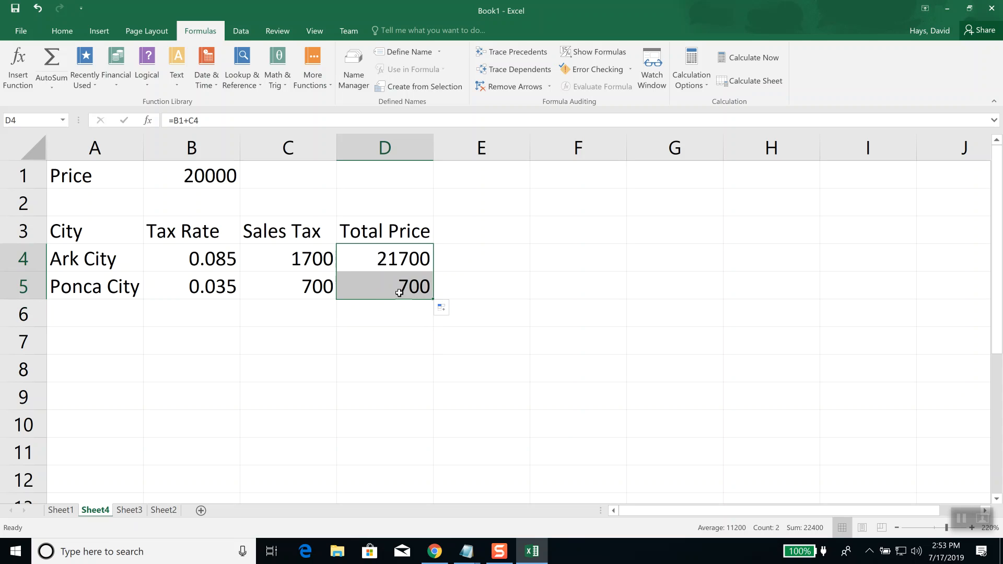
click(391, 257)
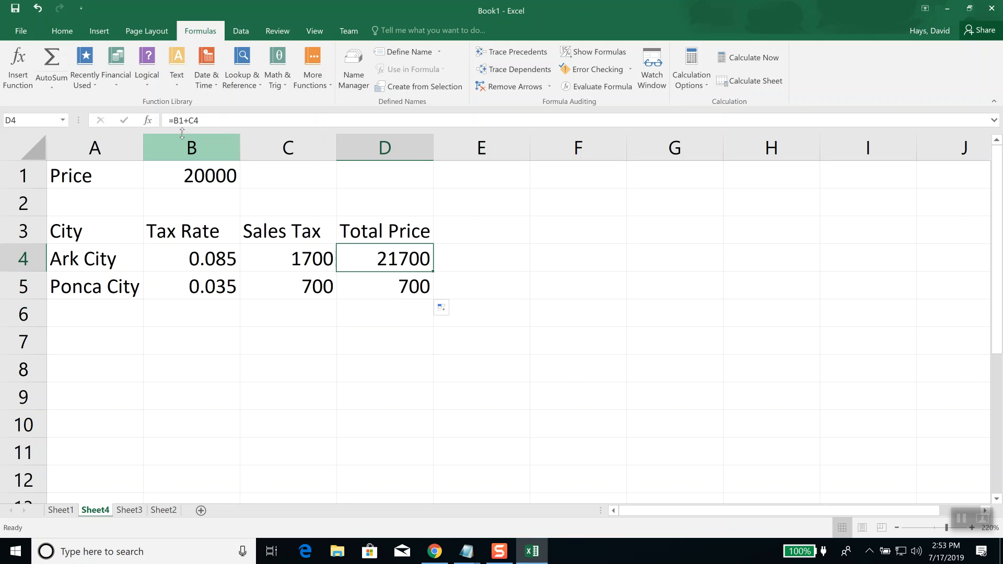
click(213, 122)
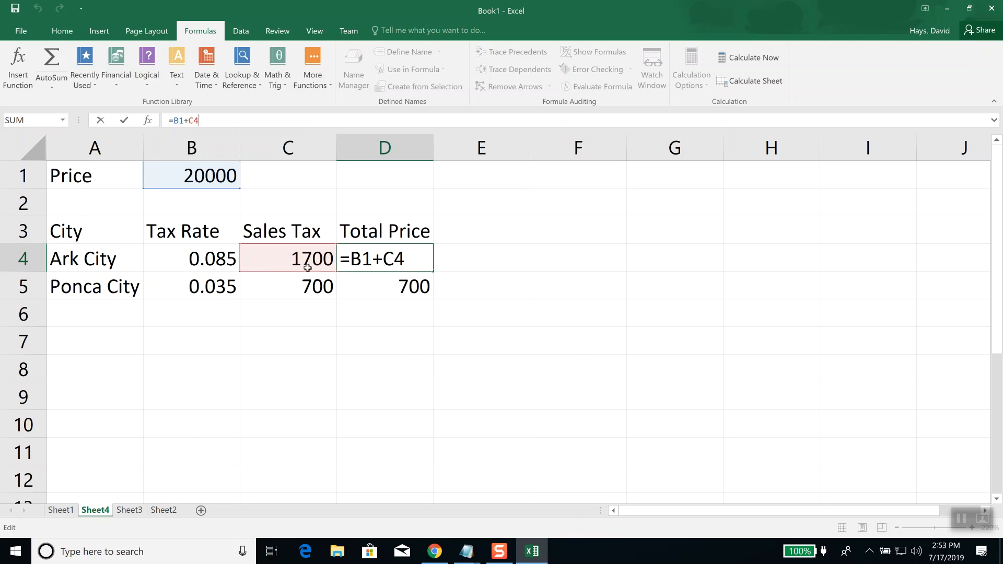
click(409, 291)
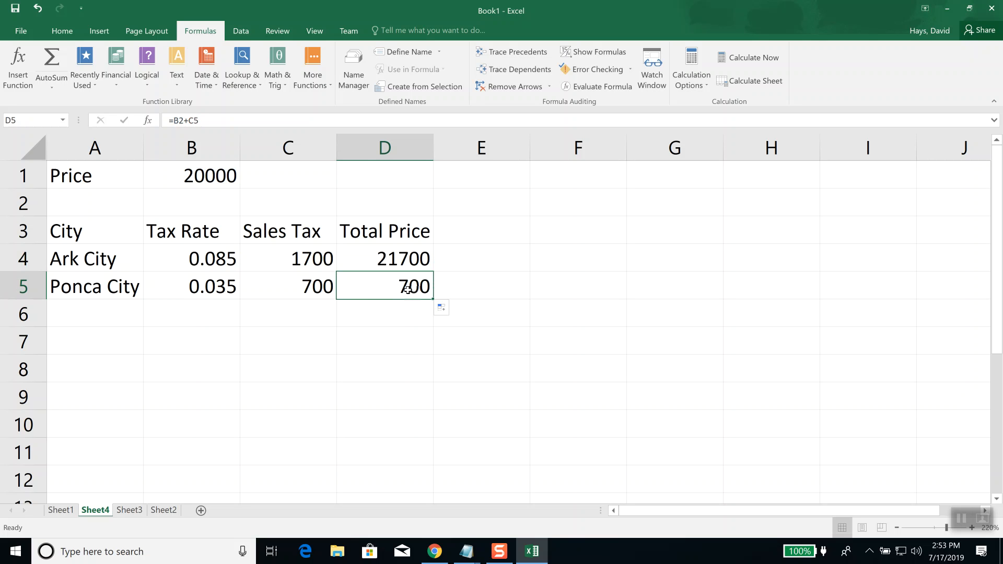
Examine which cells the total price formulas in D5 and D4 refer to.
key(F2)
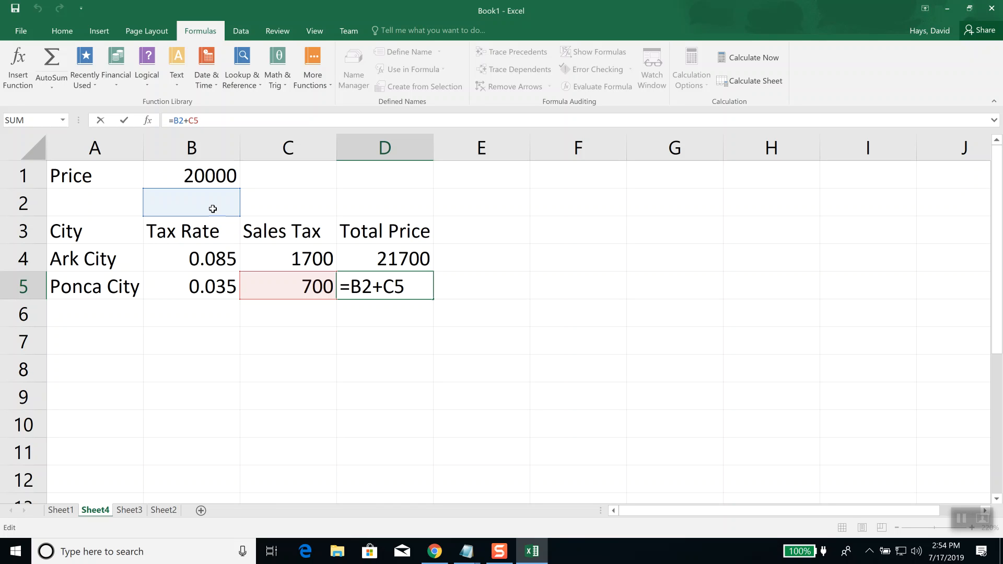
key(ctrl+Return)
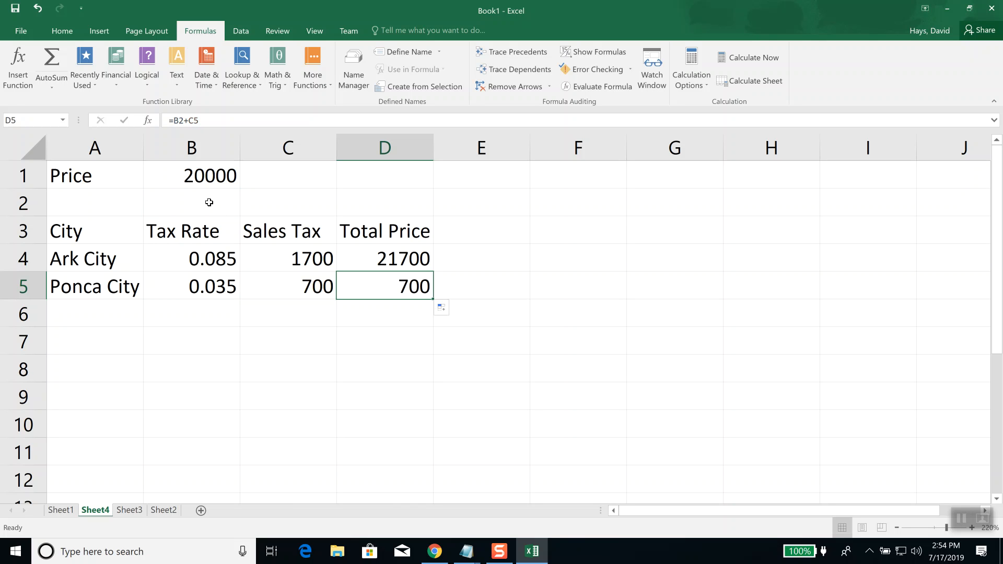
click(393, 257)
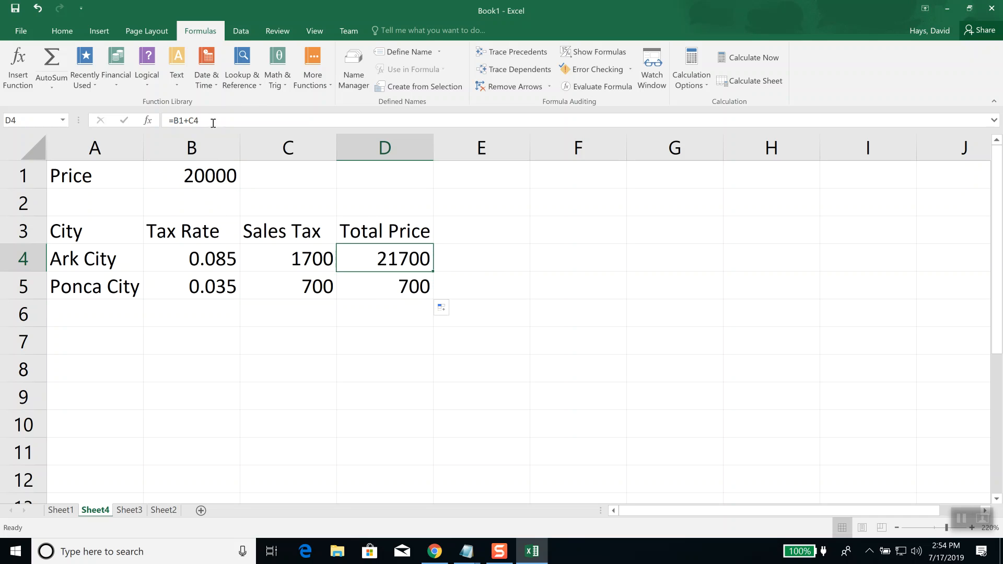
key(F2)
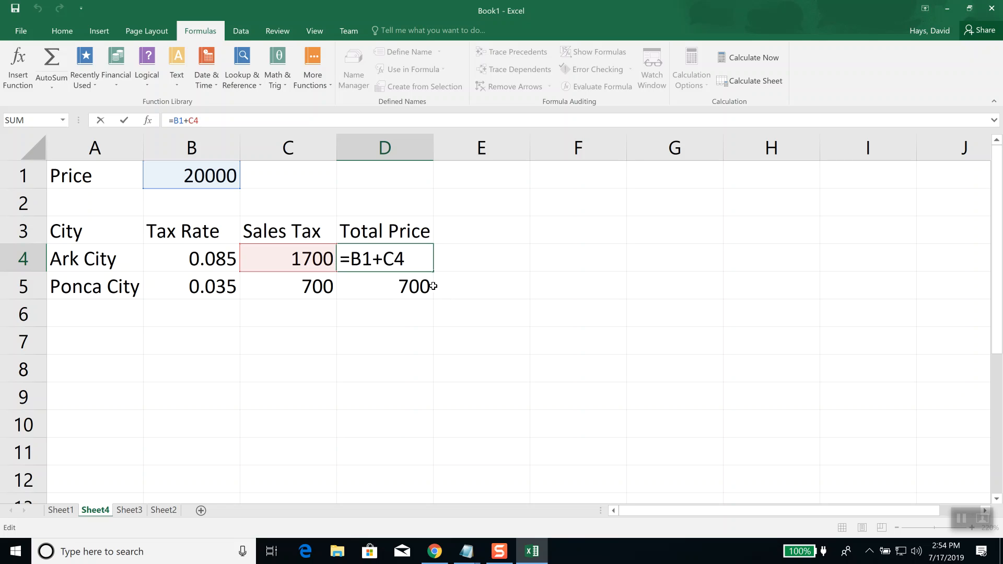
click(444, 306)
click(405, 256)
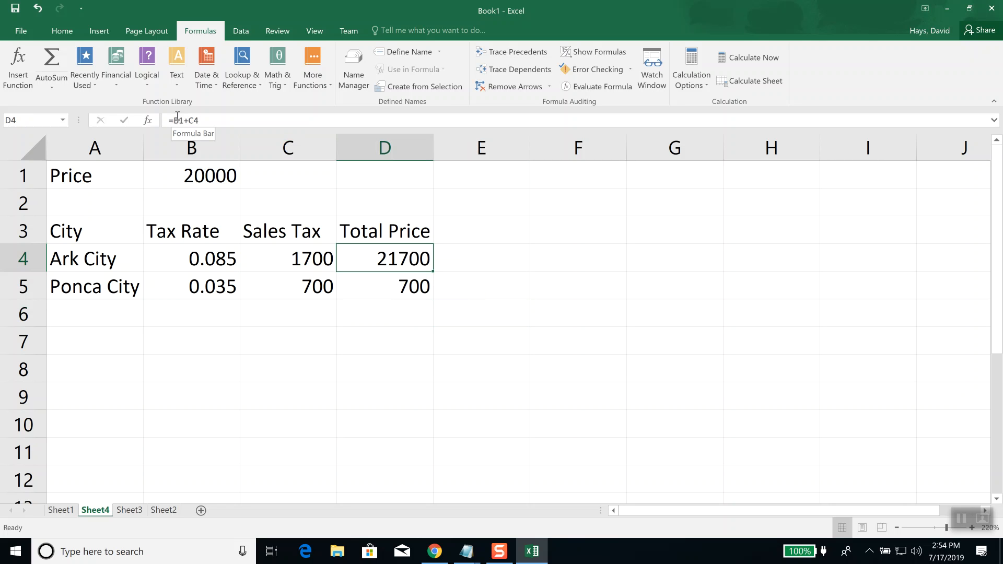
Make the price reference absolute in Ark City's total price formula, entering =$B$1+C4 in D4.
click(217, 119)
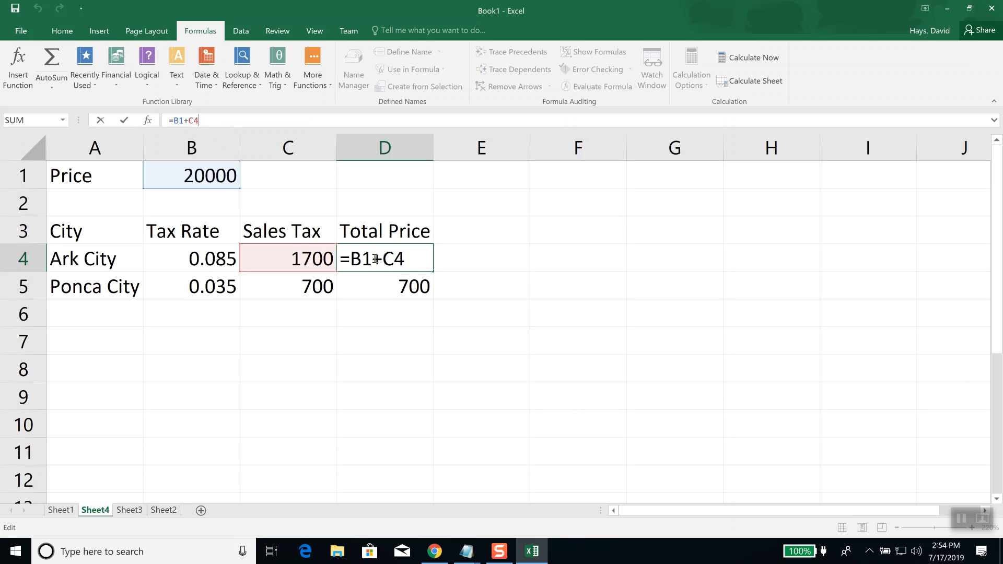
click(351, 259)
text($)
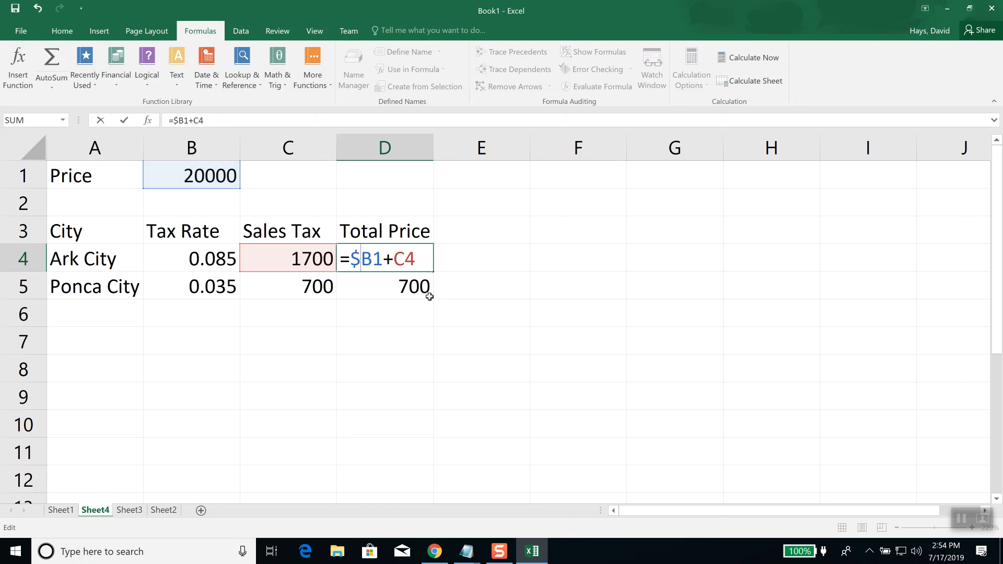
click(378, 261)
text($)
key(Return)
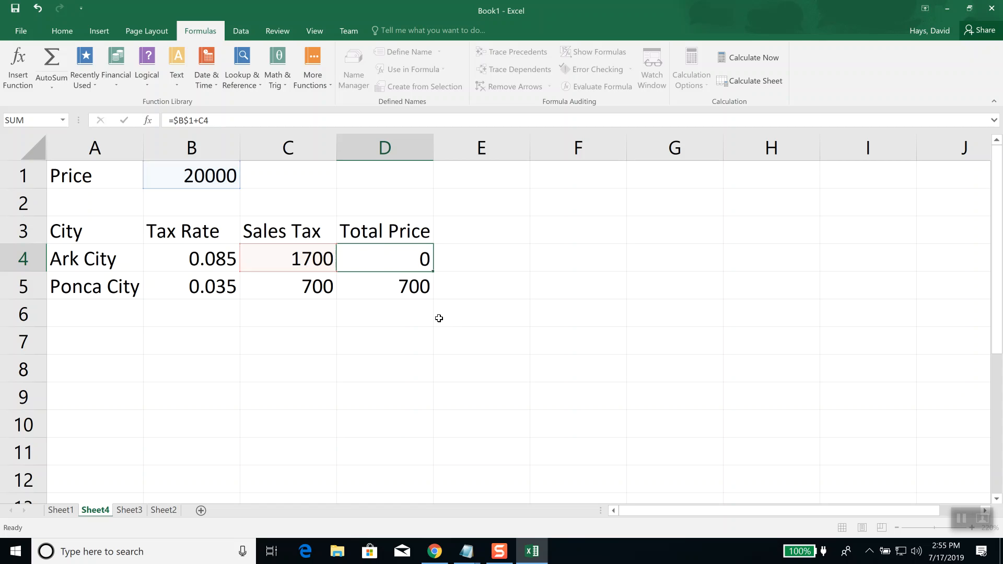
Fill the D4 formula down into D5 and inspect the cell references of the copied formula.
click(406, 261)
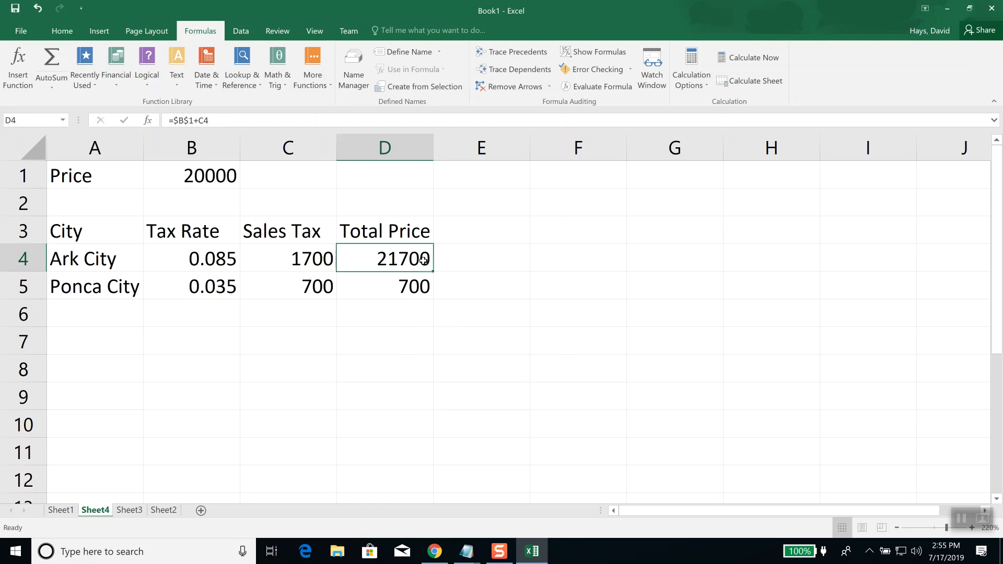
drag(434, 273, 433, 295)
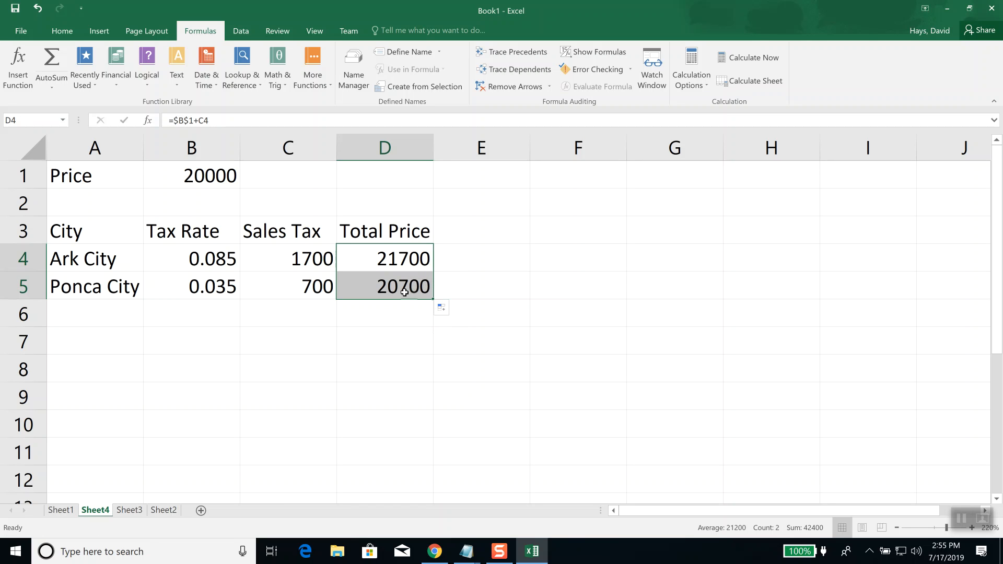
click(384, 288)
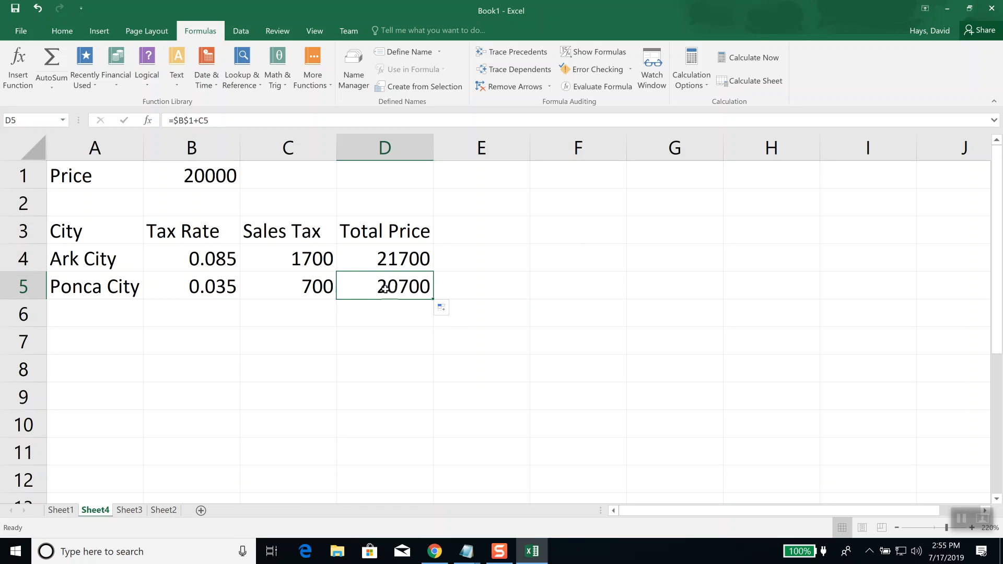
click(225, 118)
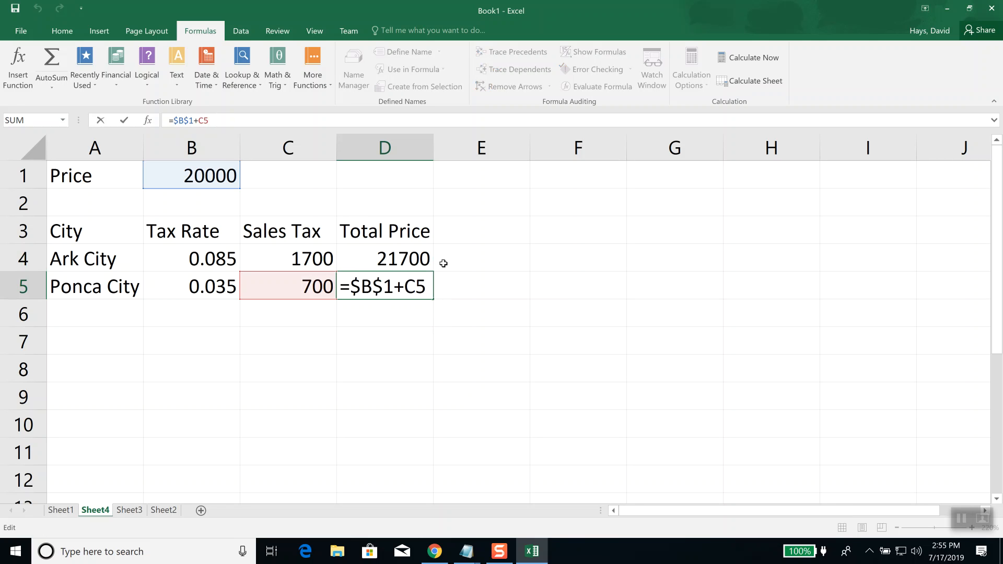
key(ctrl+Return)
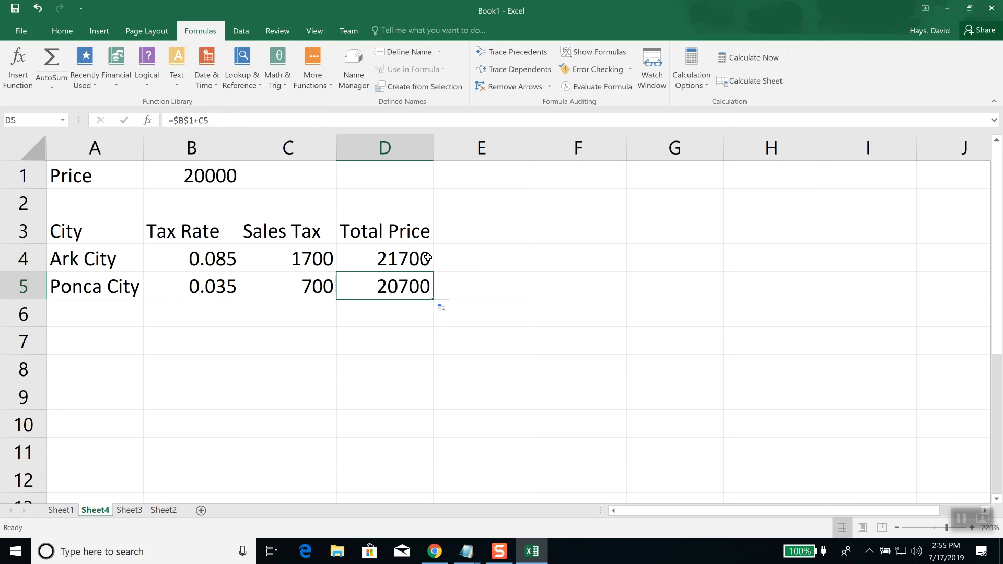
Undo the fill into D5 and the absolute reference edit in D4, and inspect the references in both cells.
key(ctrl+z)
key(ctrl+z)
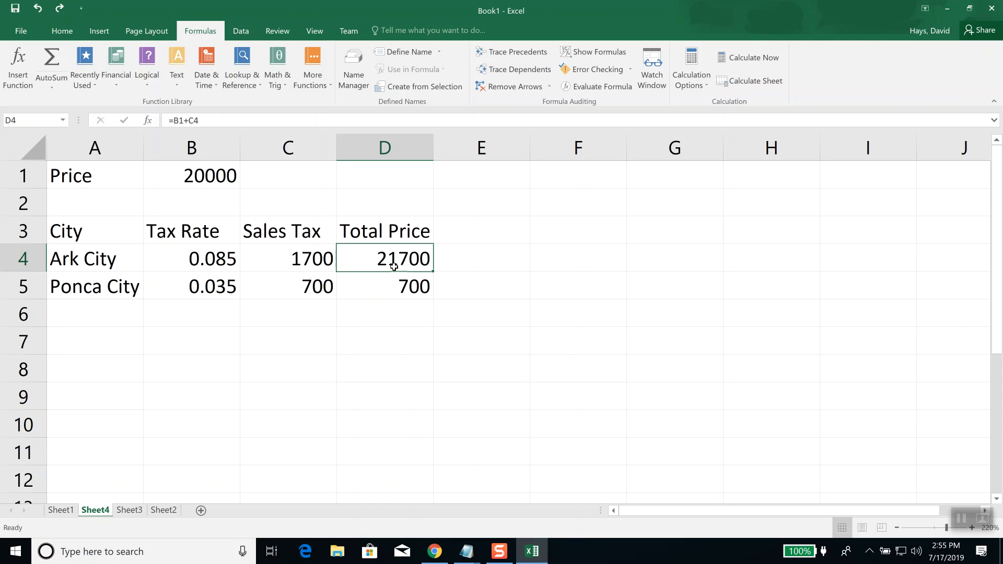
click(230, 119)
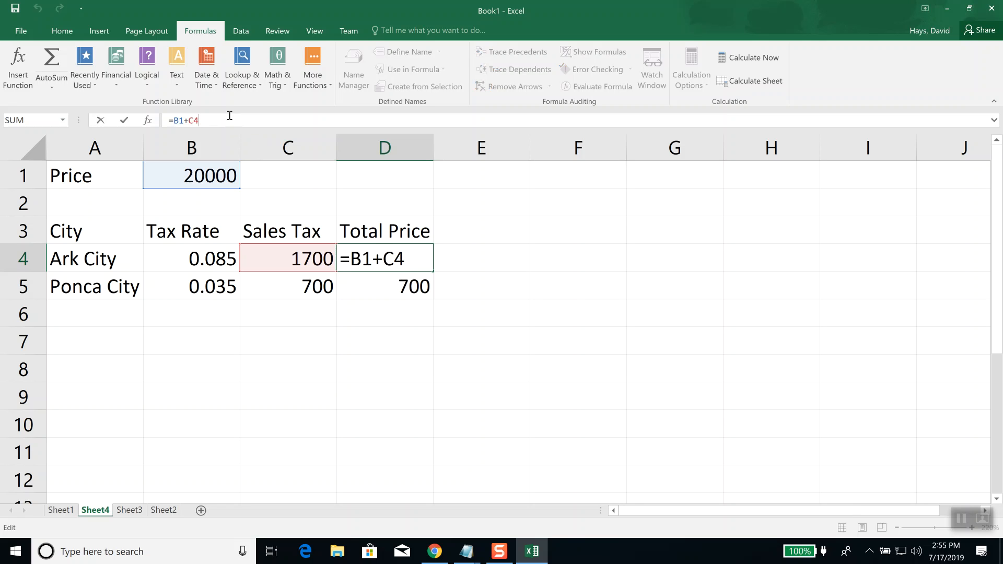
key(Escape)
click(415, 290)
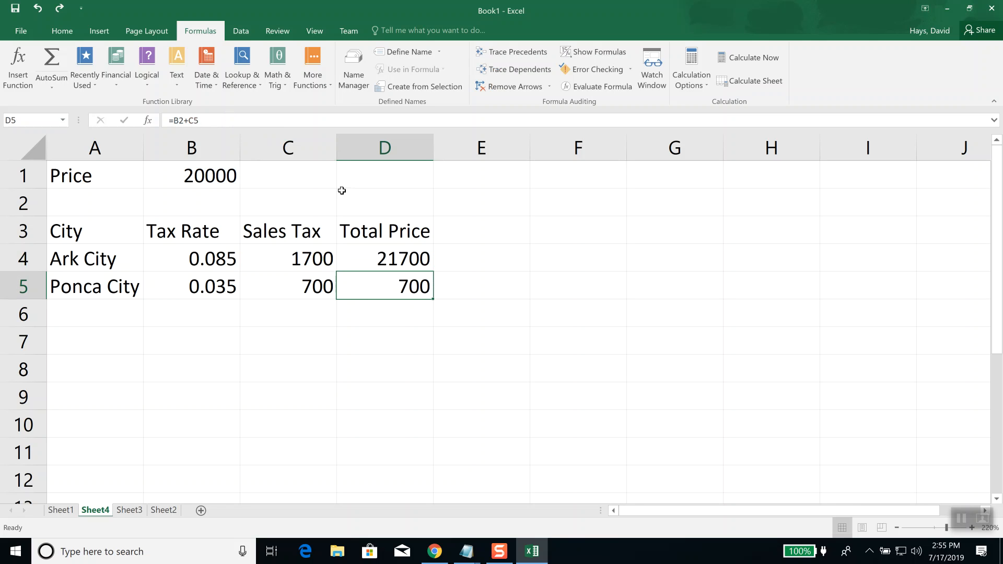
click(264, 119)
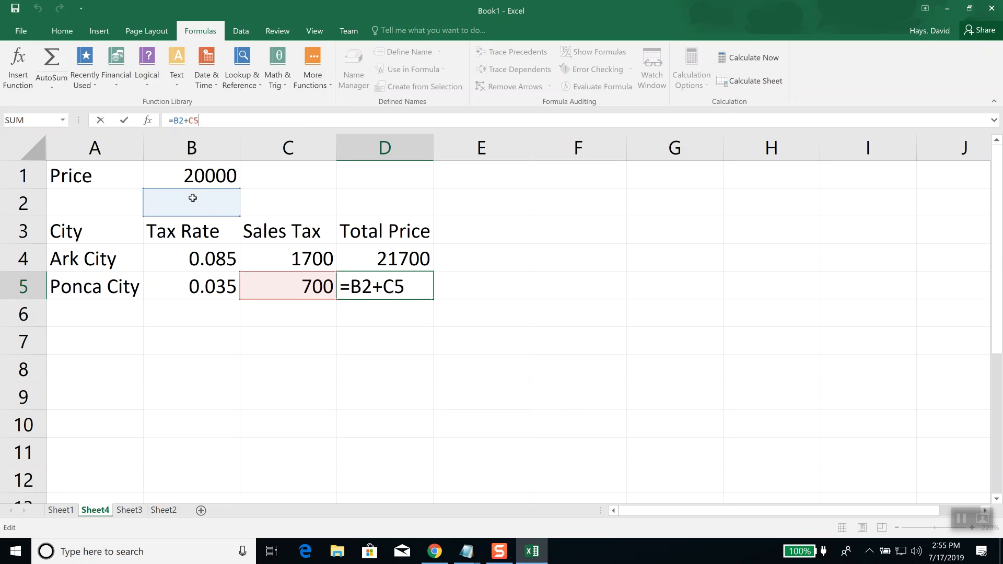
key(ctrl+Return)
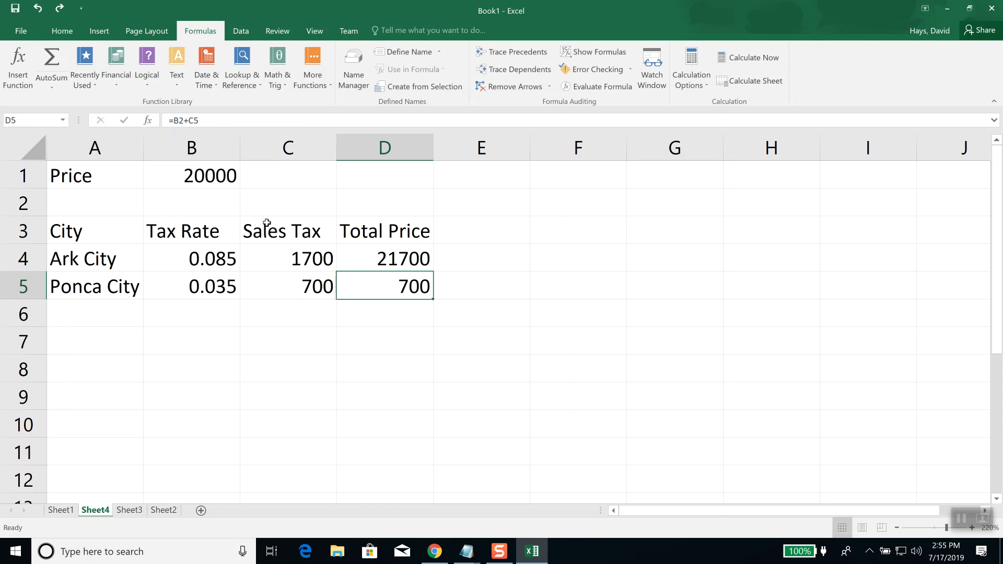
Change Ark City's total price formula in D4 to =$B$1+C4 so the price cell reference is absolute.
click(403, 258)
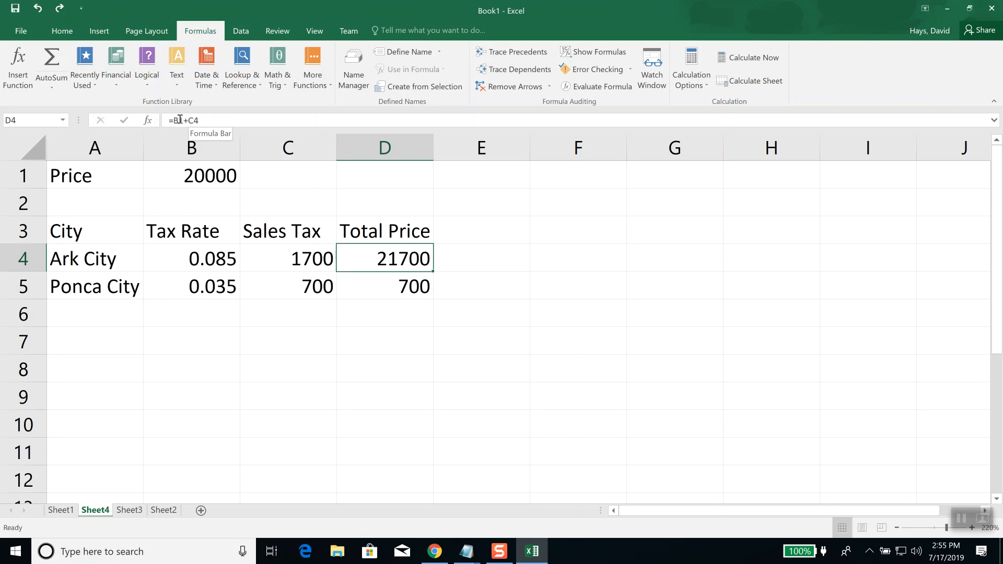
click(214, 120)
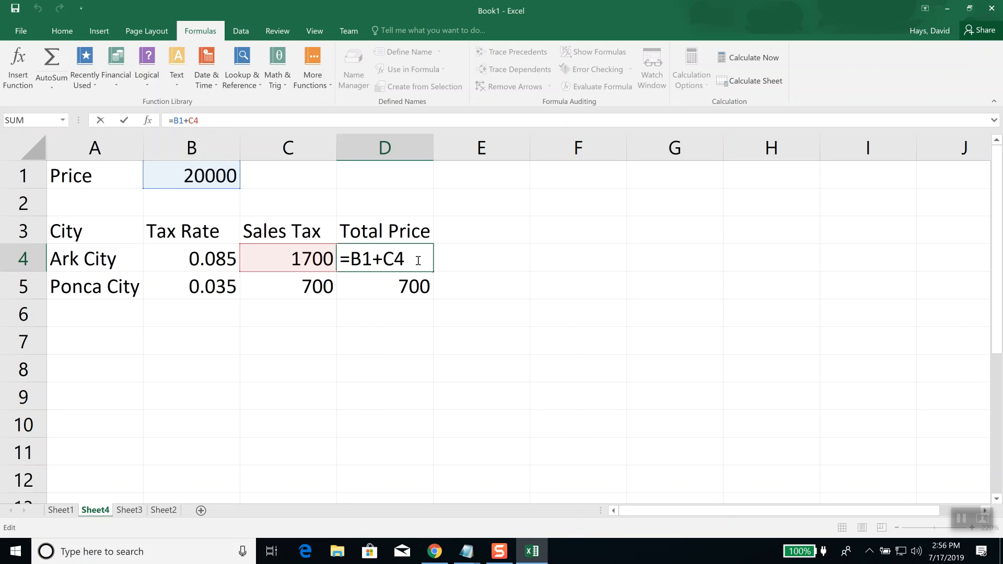
click(354, 258)
text(#)
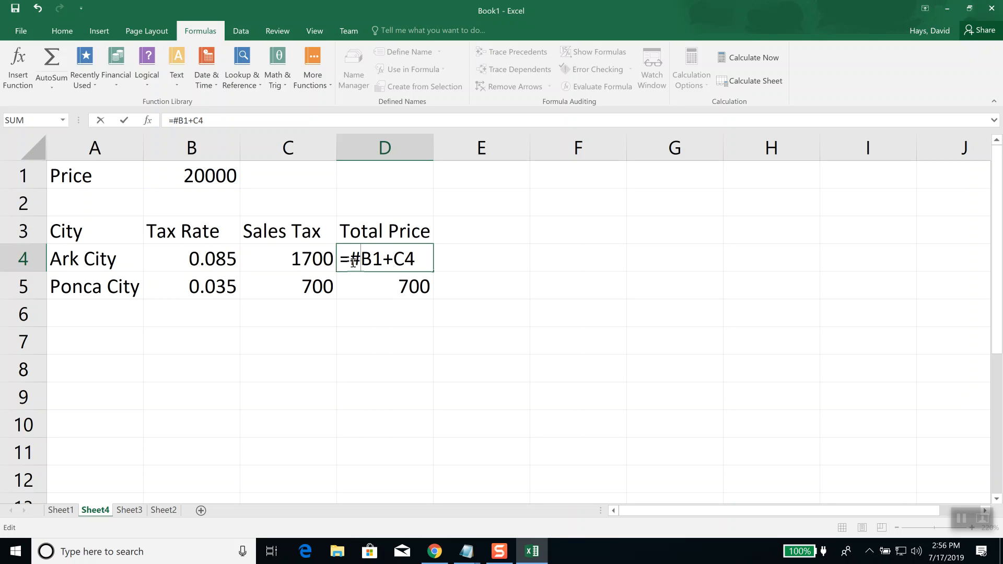
key(BackSpace)
text($)
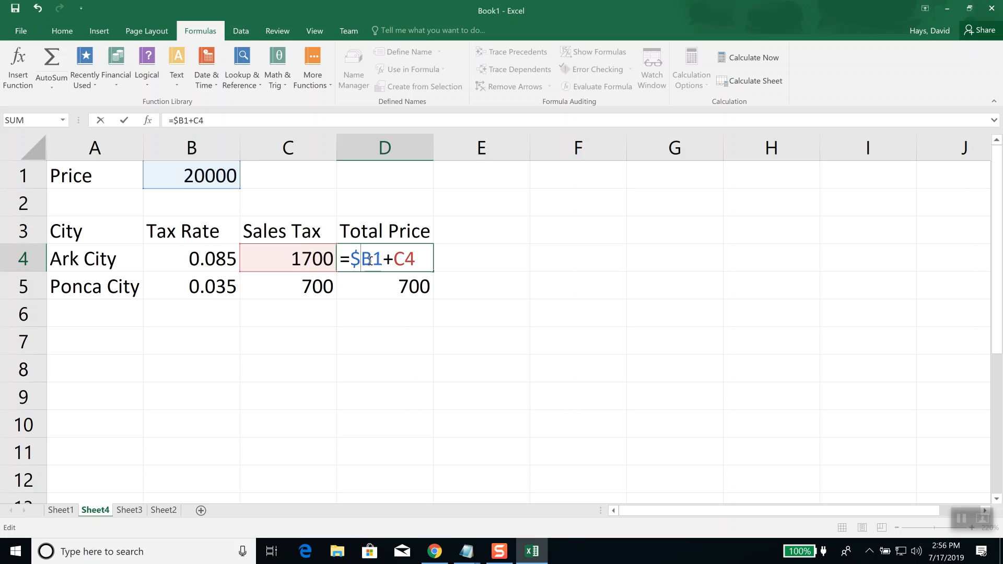
click(375, 259)
text($)
key(Return)
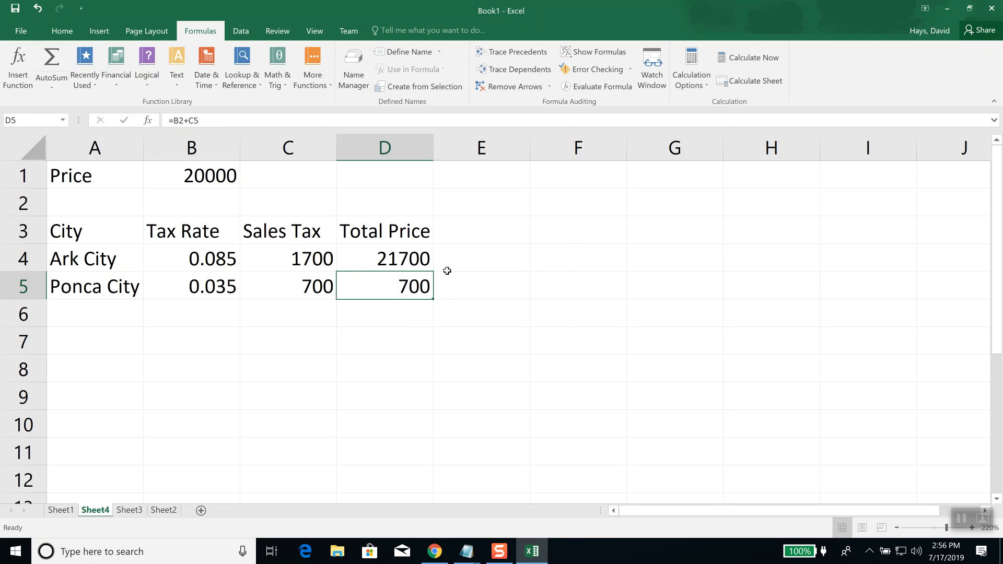
Fill the total price formula from D4 down into D5 for Ponca City.
click(407, 257)
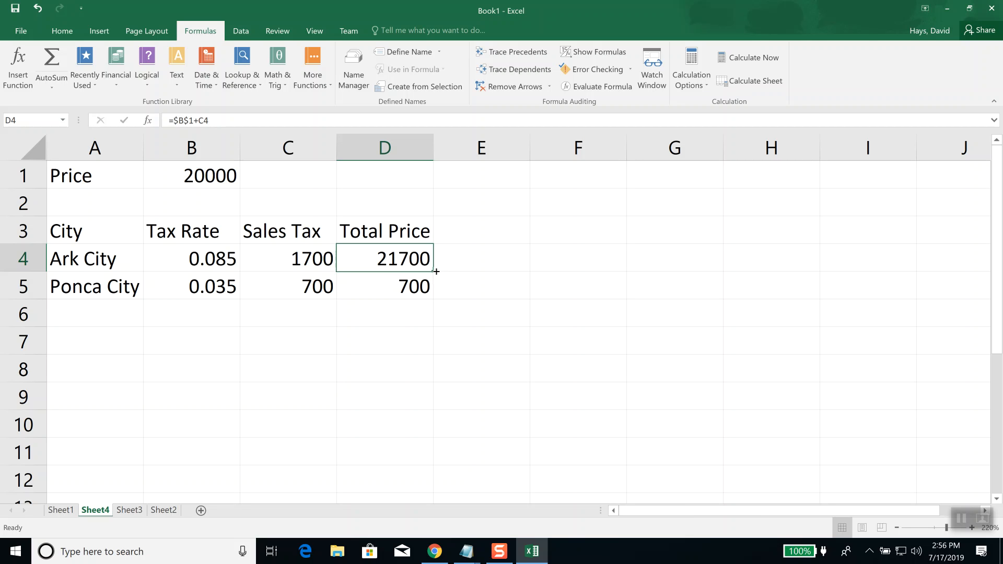
drag(437, 271, 434, 301)
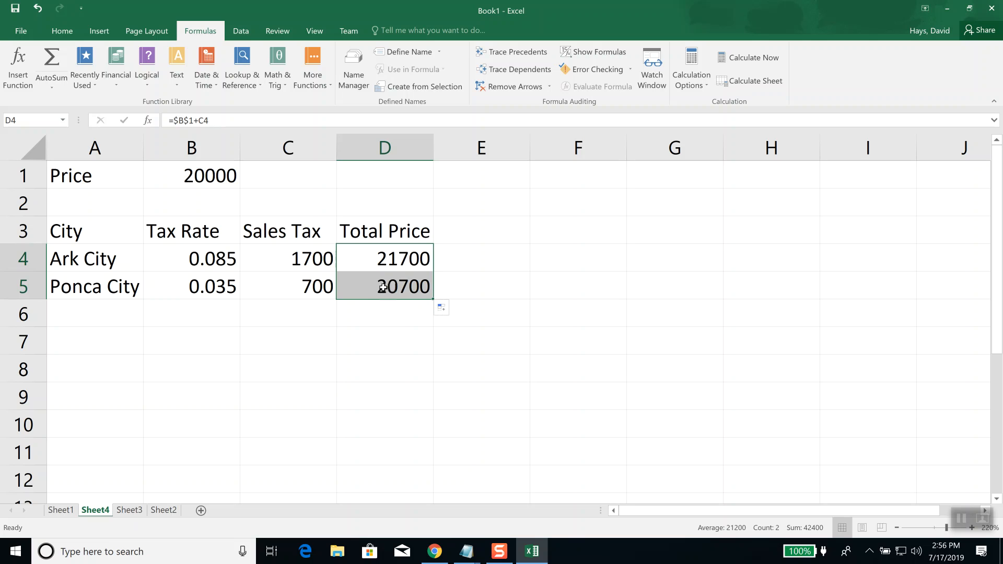
click(383, 319)
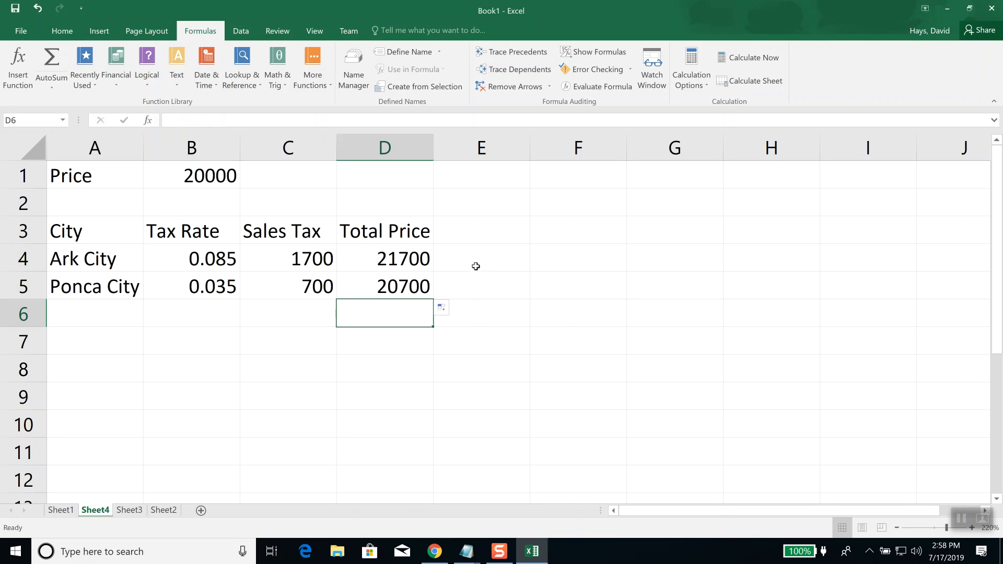
Temporarily show the worksheet's formulas instead of values to compare the Sales Tax and Total Price formulas of both cities.
click(486, 247)
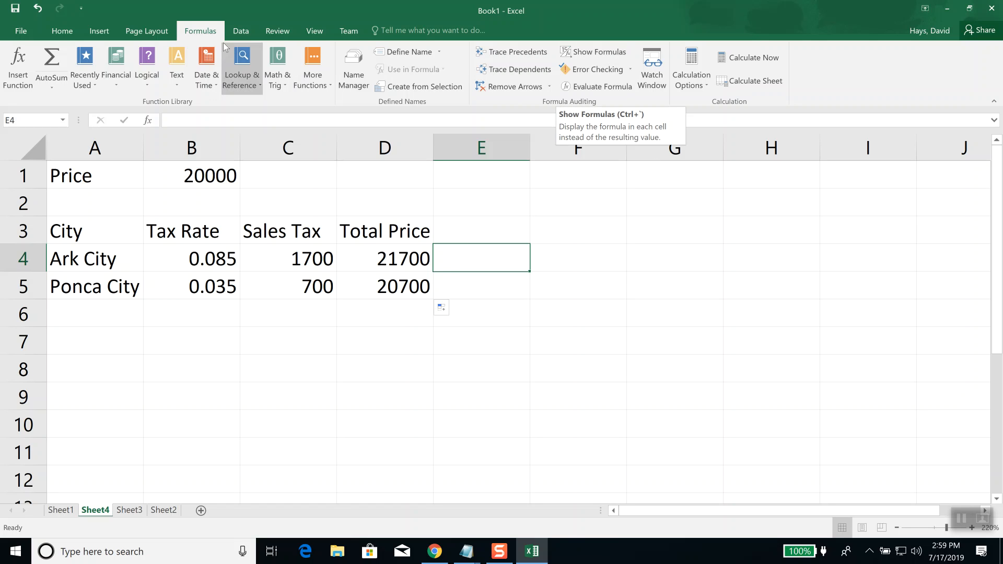
click(598, 52)
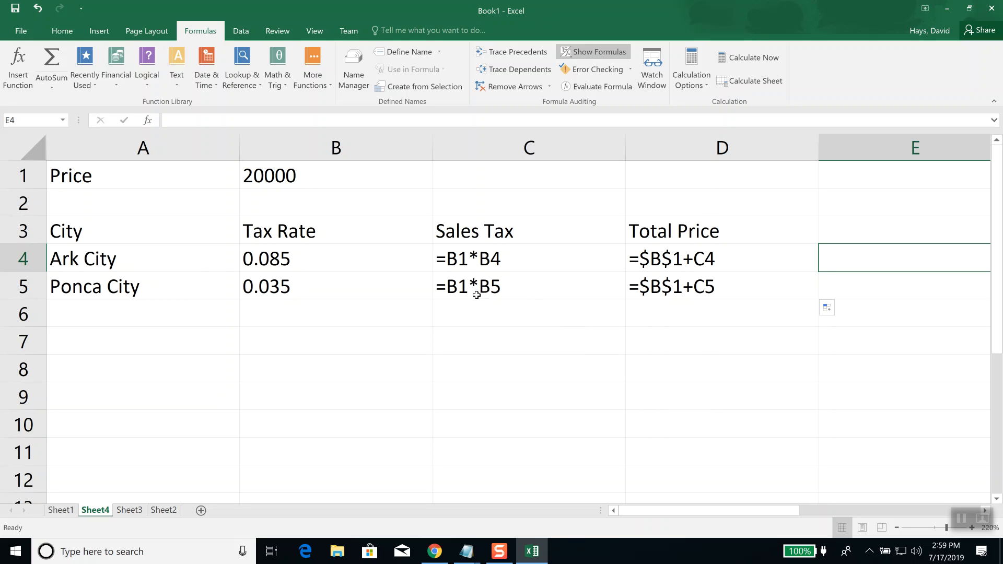
click(474, 256)
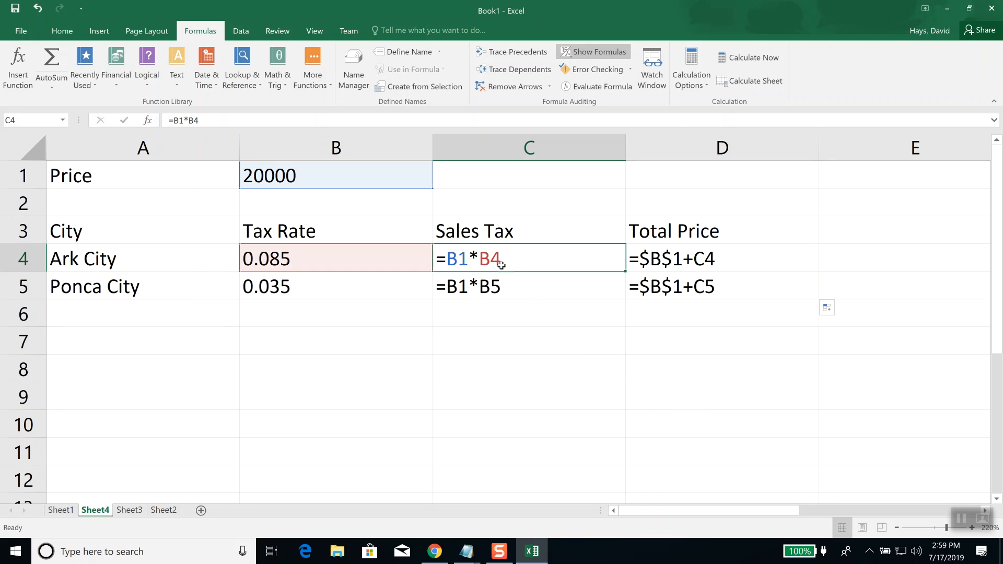
click(494, 286)
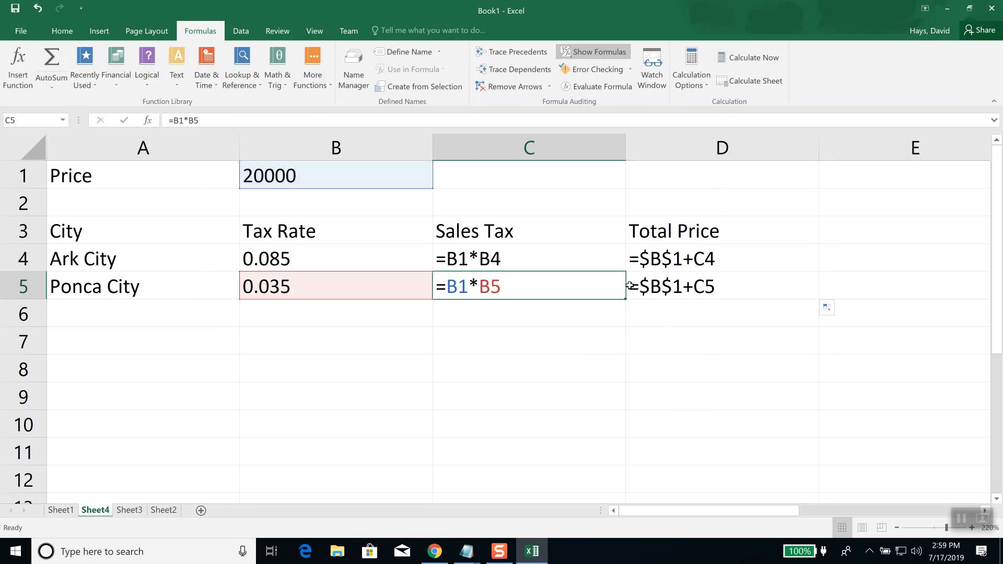
click(677, 286)
click(678, 256)
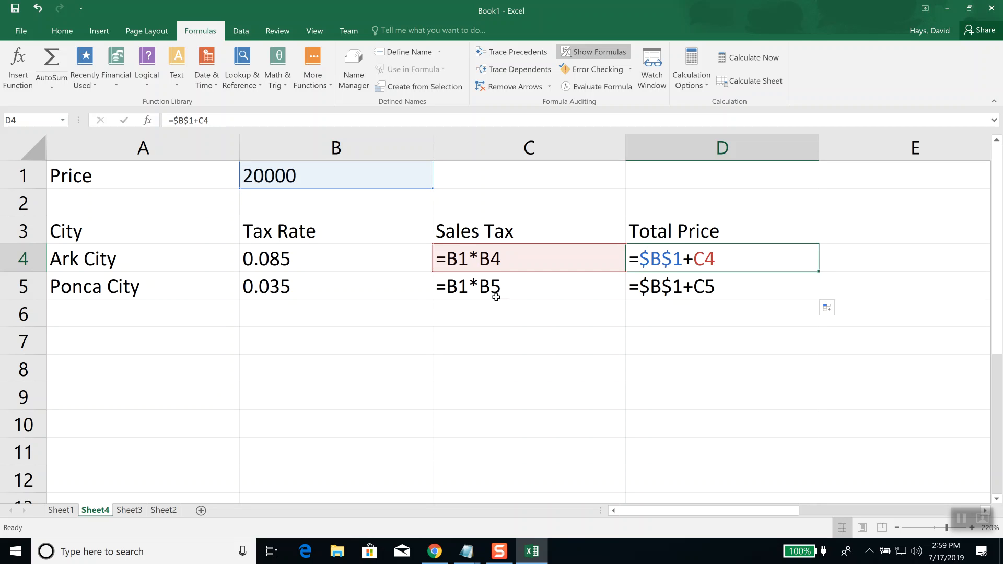
click(702, 287)
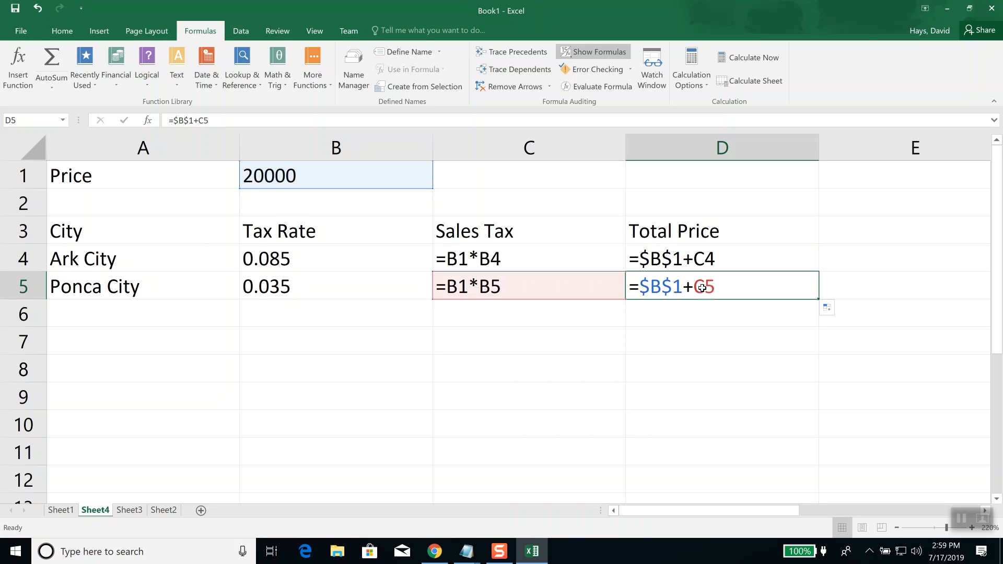
click(536, 284)
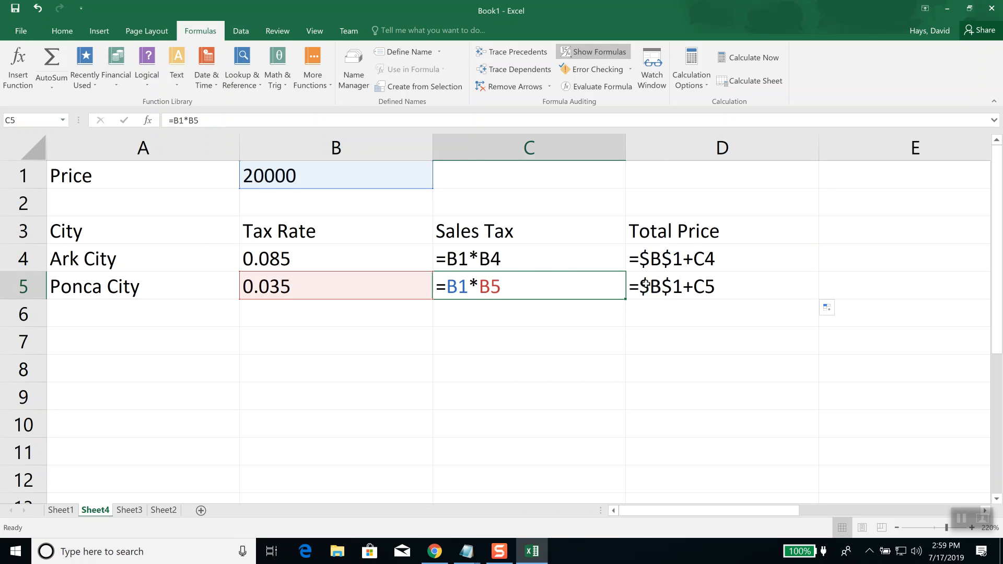
click(672, 260)
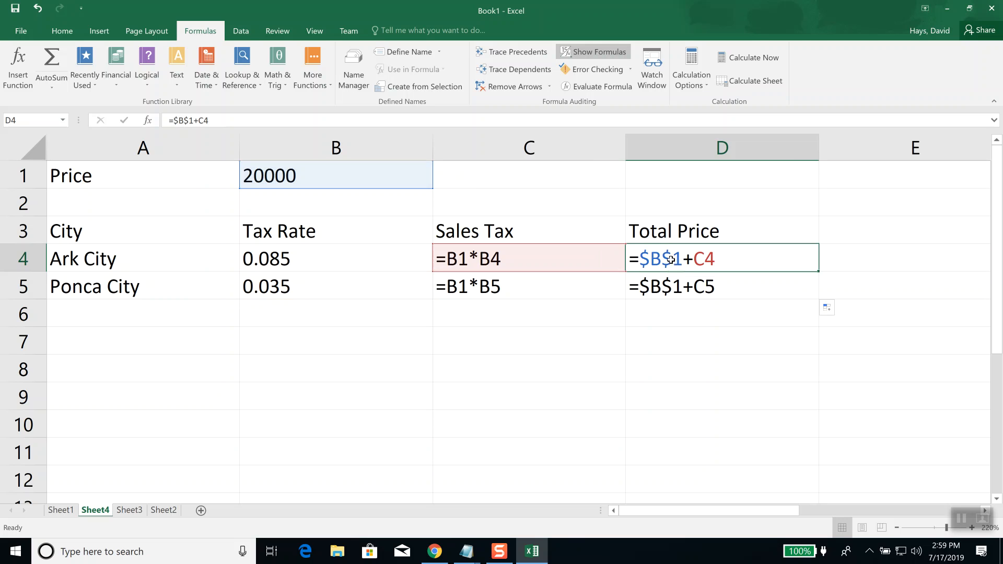
click(603, 52)
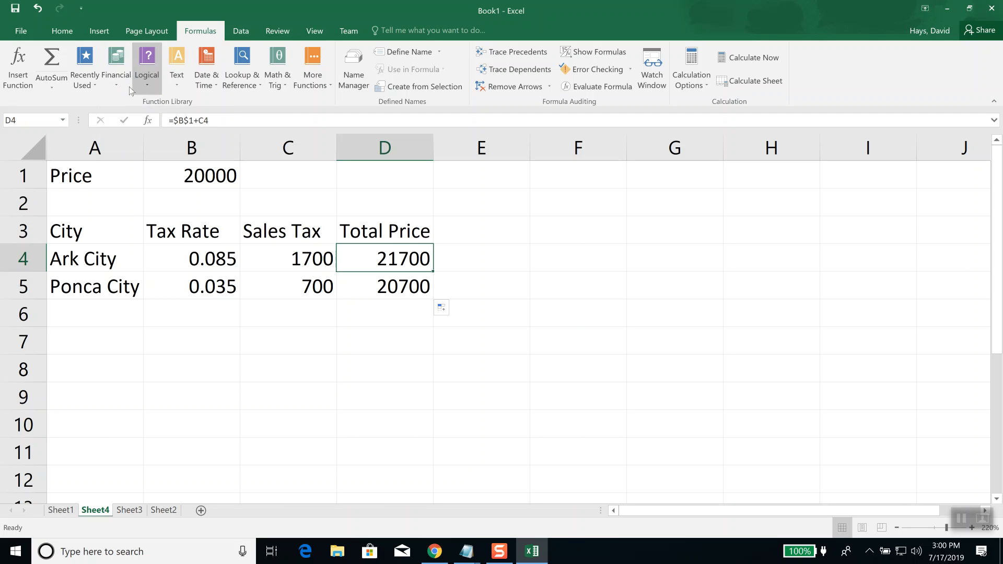
Browse the available Financial functions and the Date & Time functions without inserting any of them.
click(118, 79)
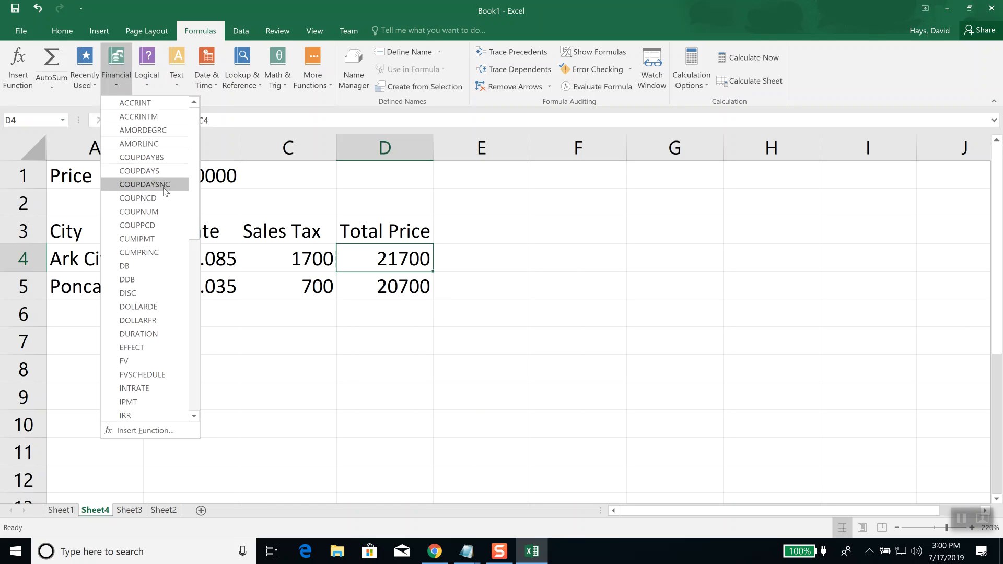
click(195, 374)
click(196, 374)
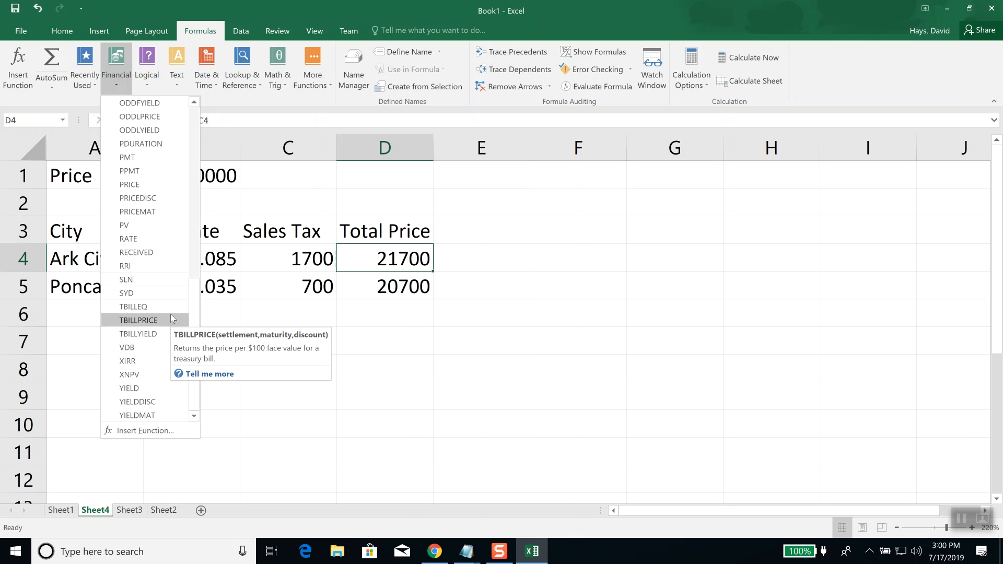
click(196, 142)
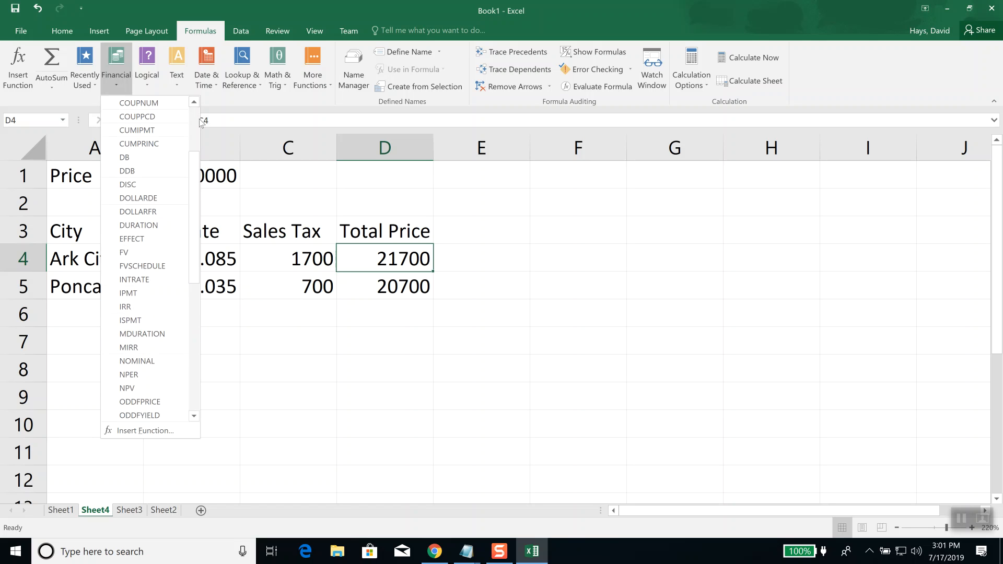
scroll(198, 118, up, 3)
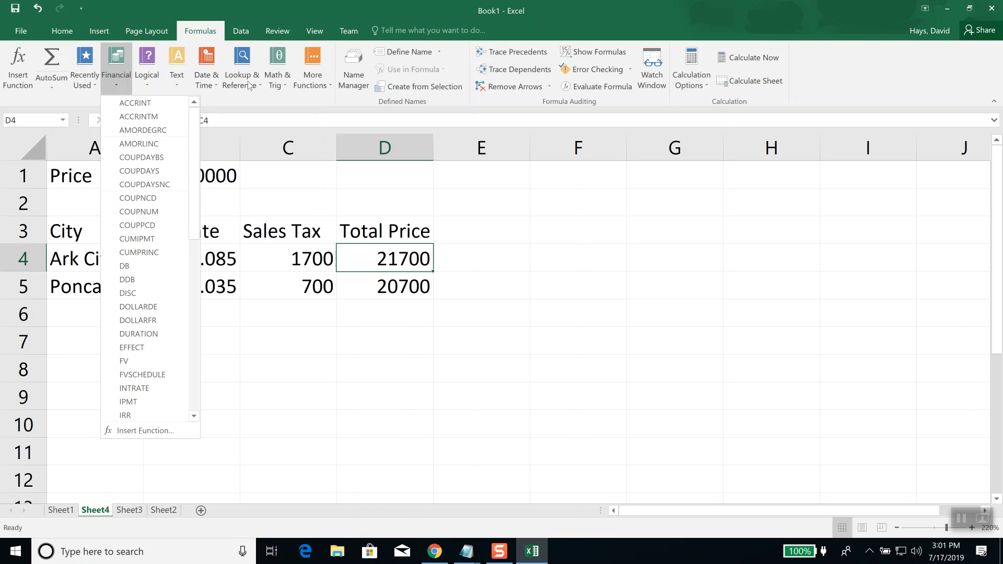
click(217, 83)
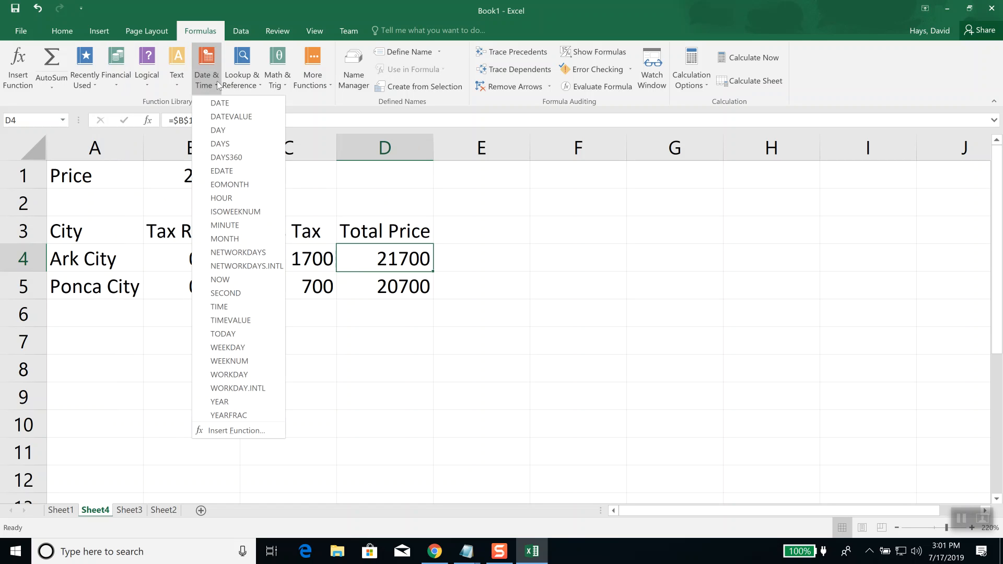
click(252, 82)
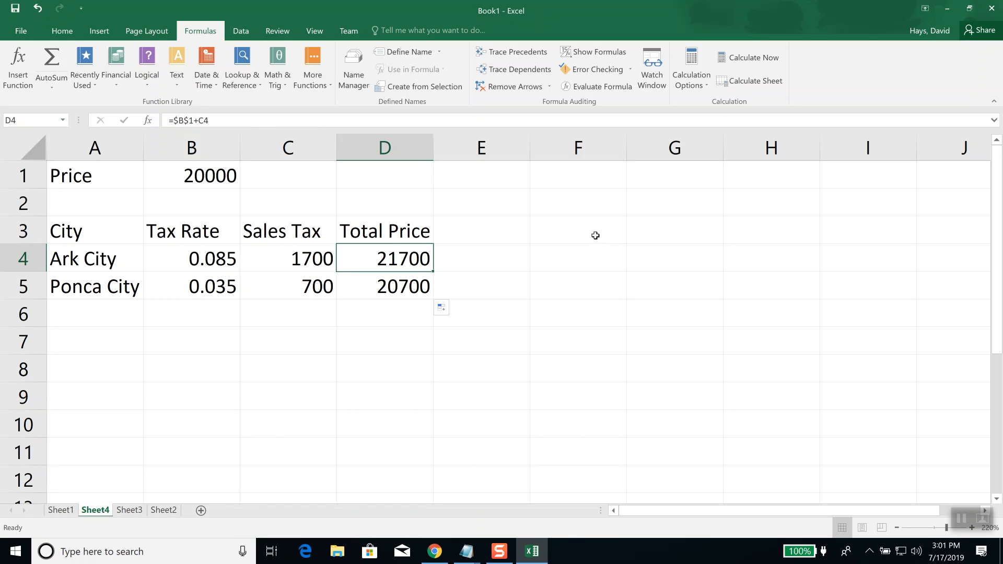
click(492, 229)
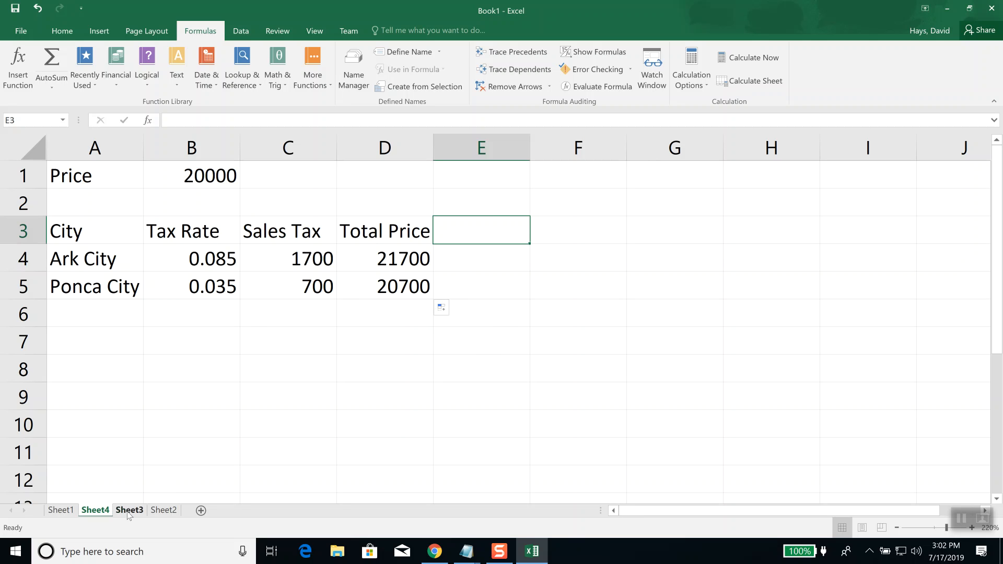
Add a new worksheet and enter the column headers Name, City and Amt in cells A1 to C1.
click(201, 510)
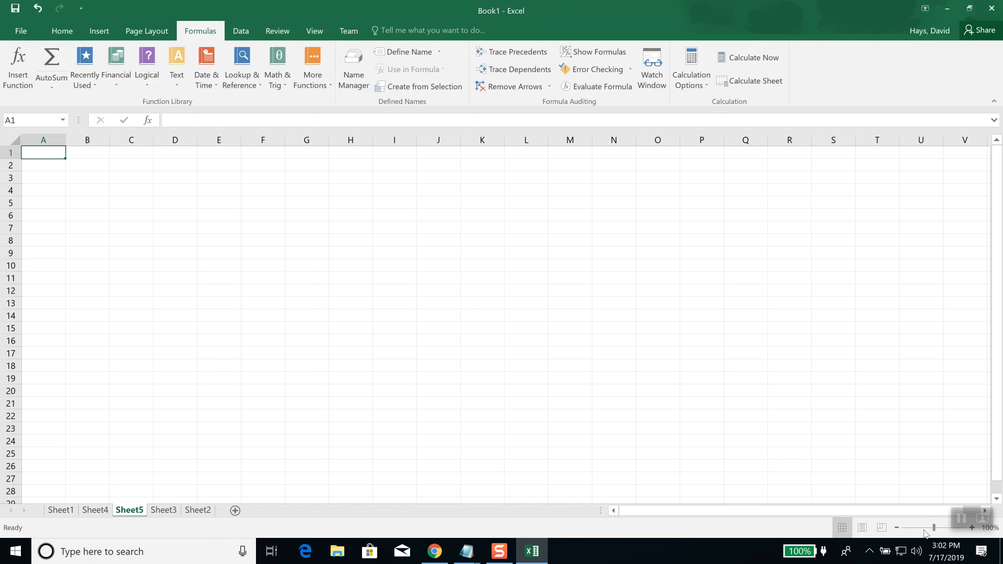
click(942, 527)
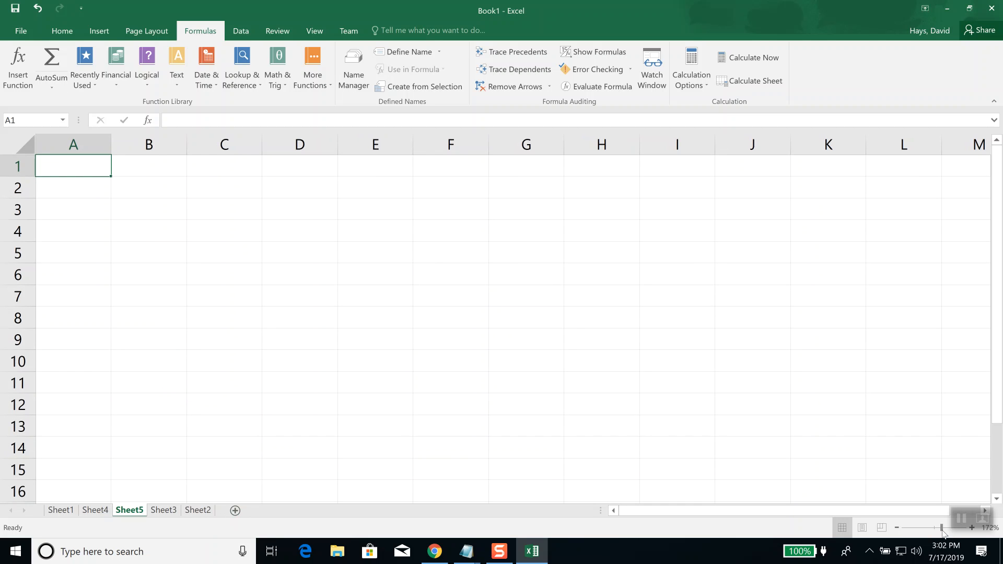
click(944, 528)
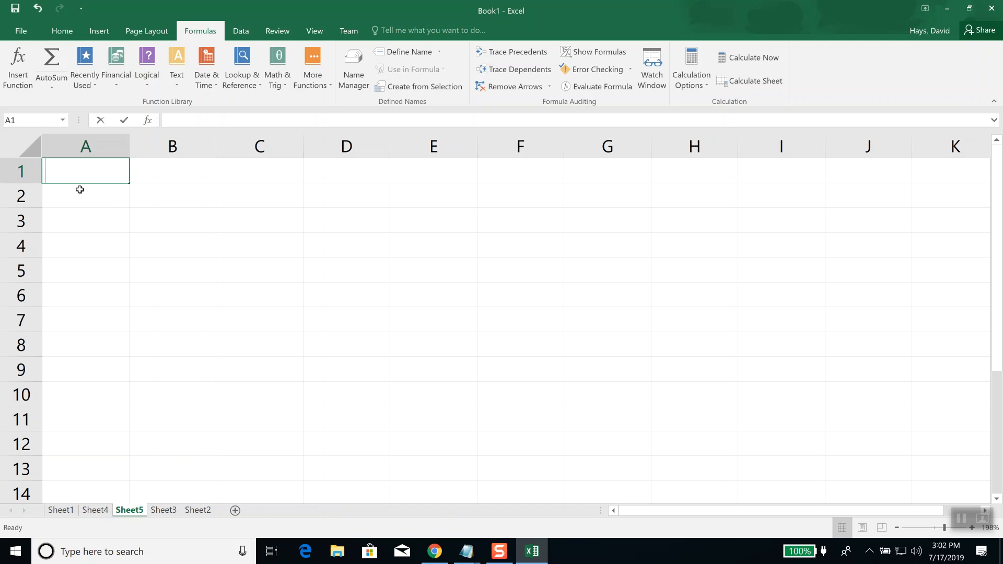
text(Name)
key(Tab)
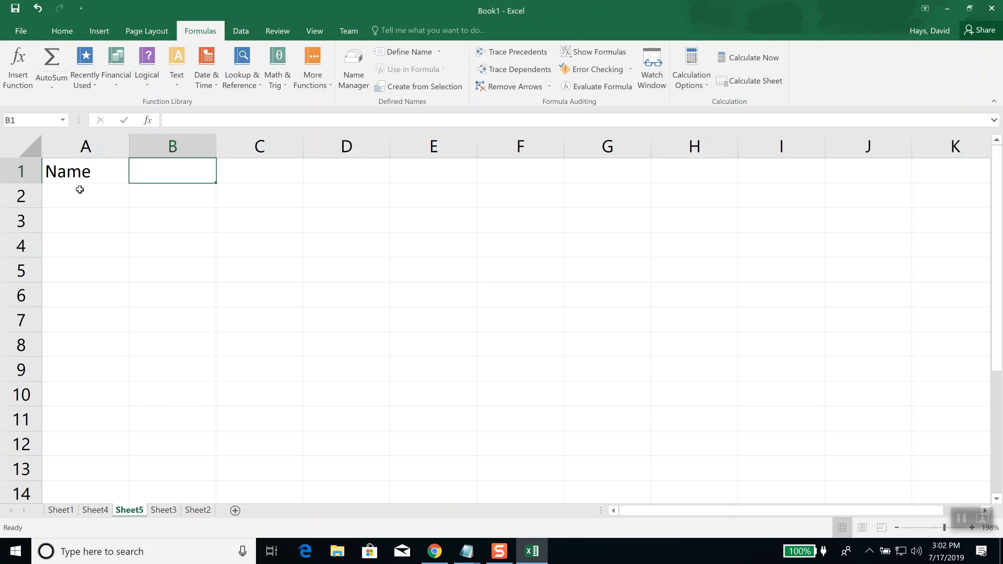
text(City)
key(Tab)
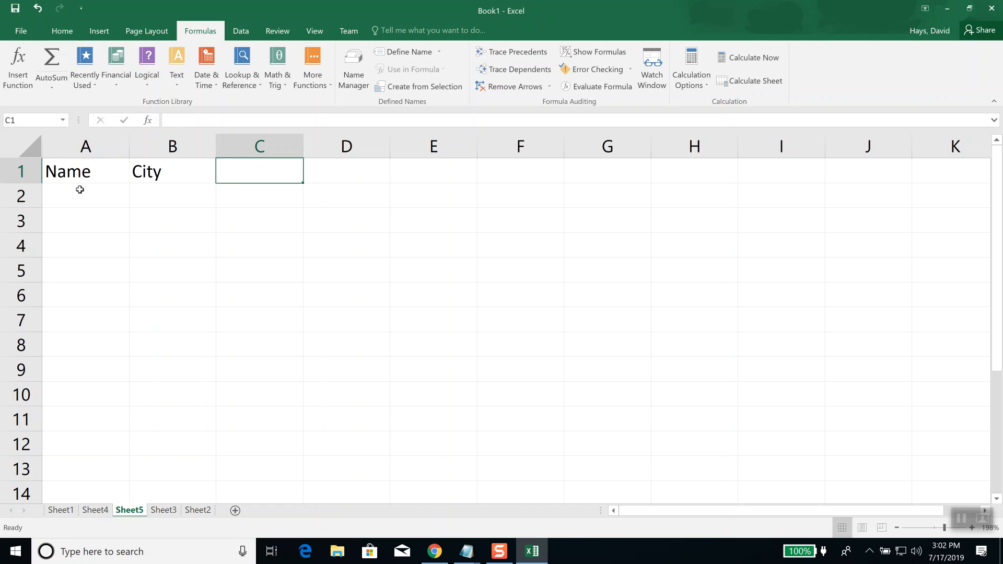
text(Amt)
key(Return)
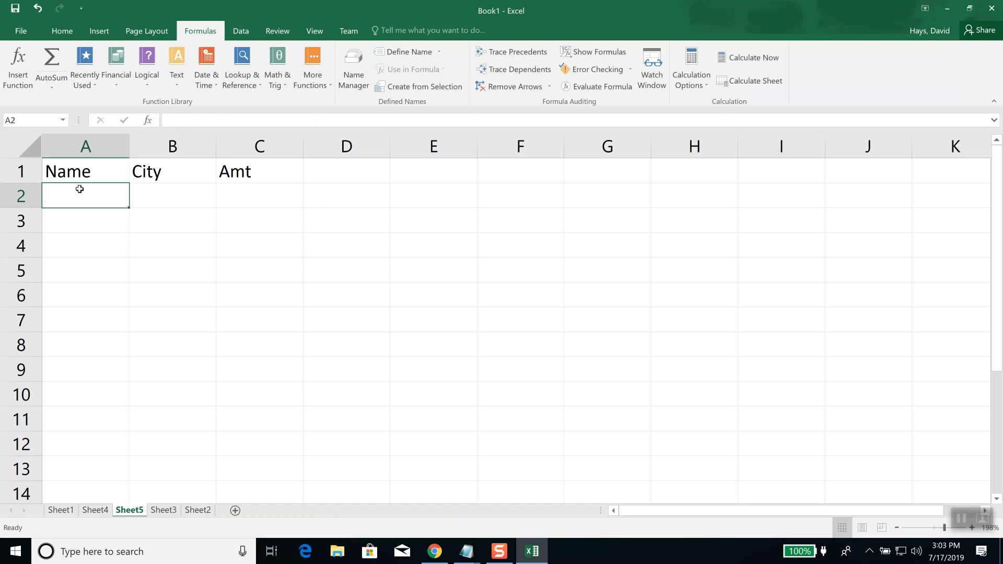
Enter the first record in row 2 with a person's first name, the city Mulvane and the amount 100.
text(David)
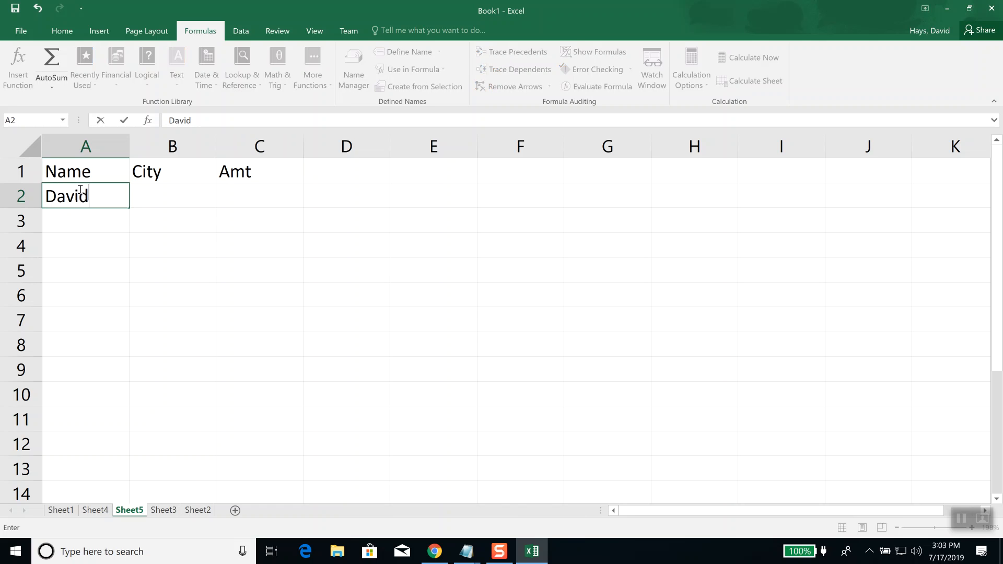
key(Tab)
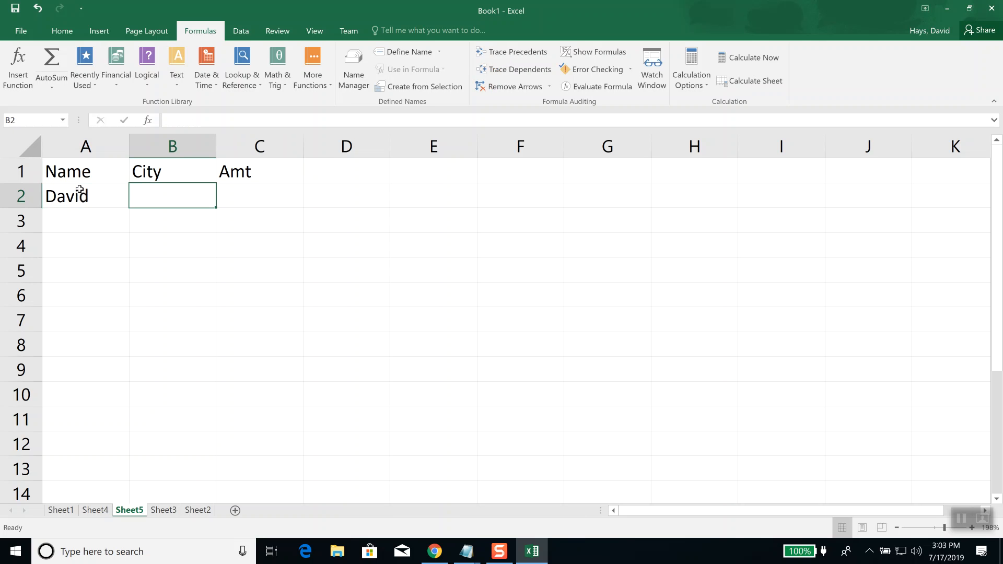
text(Mulvane)
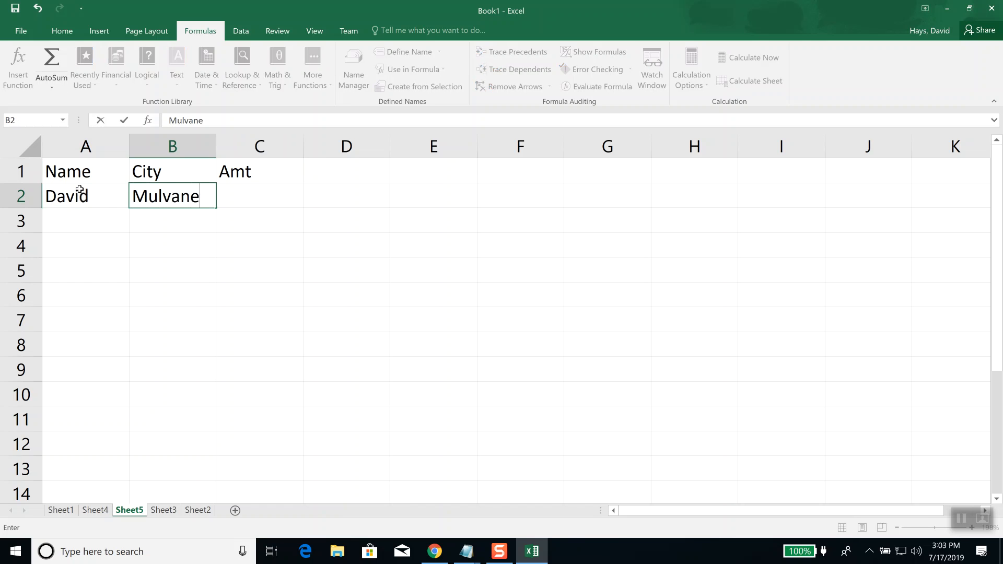
key(Tab)
text(100)
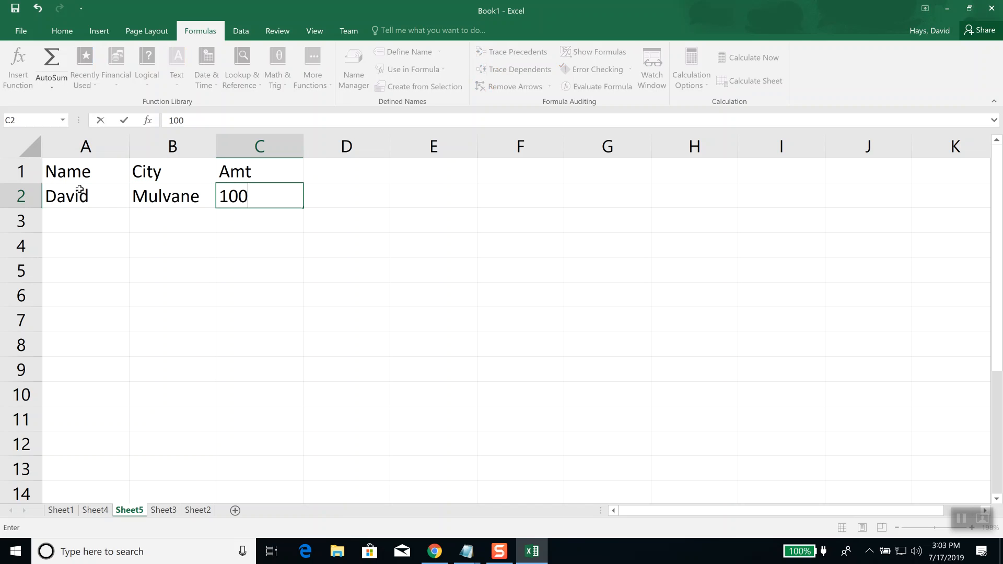
key(Return)
Enter the second record in row 3 with a person's first name, the city Lawrence and the amount 200.
text(F)
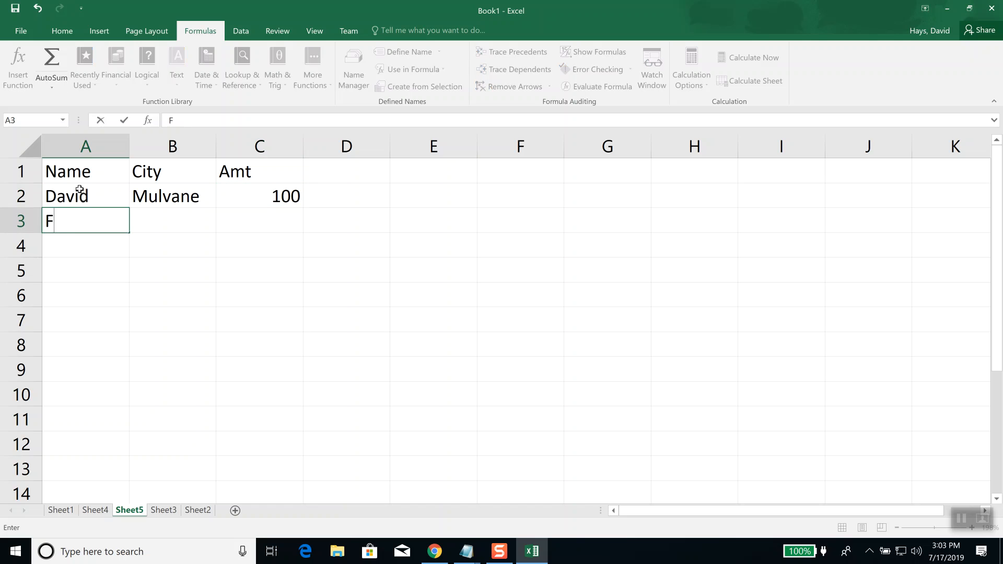
text(rank)
key(Tab)
text(LAw)
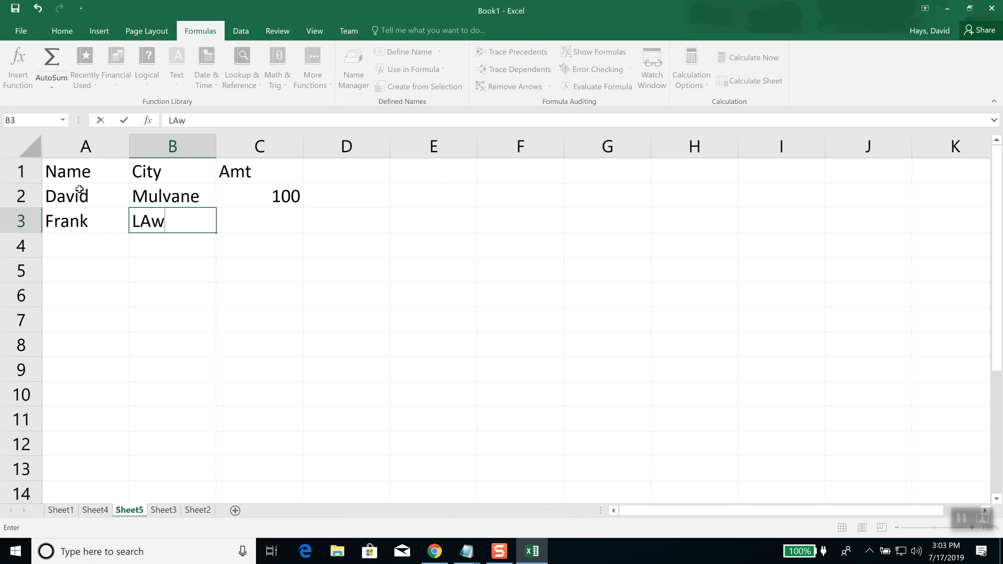
key(BackSpace)
key(BackSpace)
text(awrence)
key(ctrl+Return)
key(Tab)
text(200)
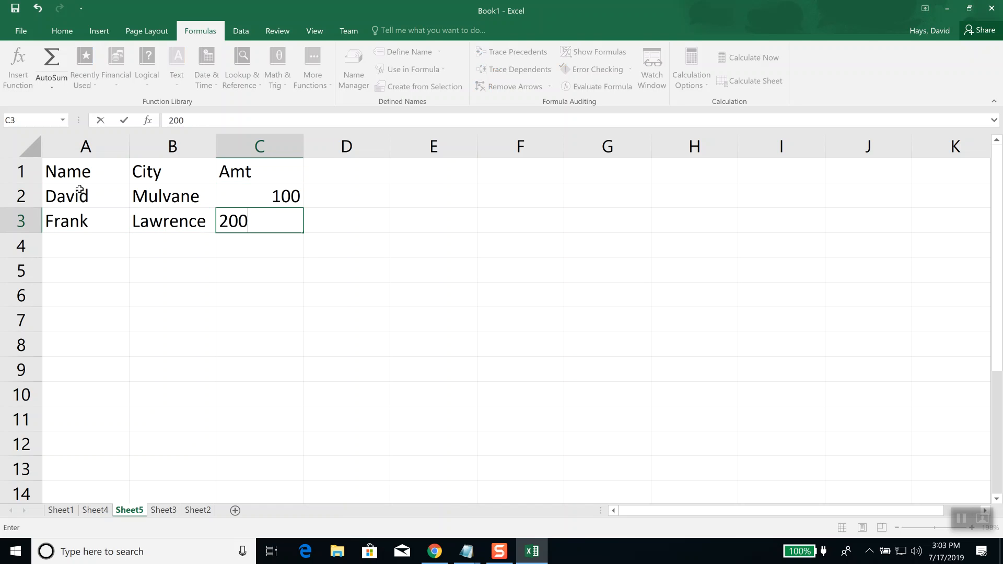
key(Return)
Enter the third record in row 4 with a person's first name, the city Mulvane and the amount 300.
text(Mary)
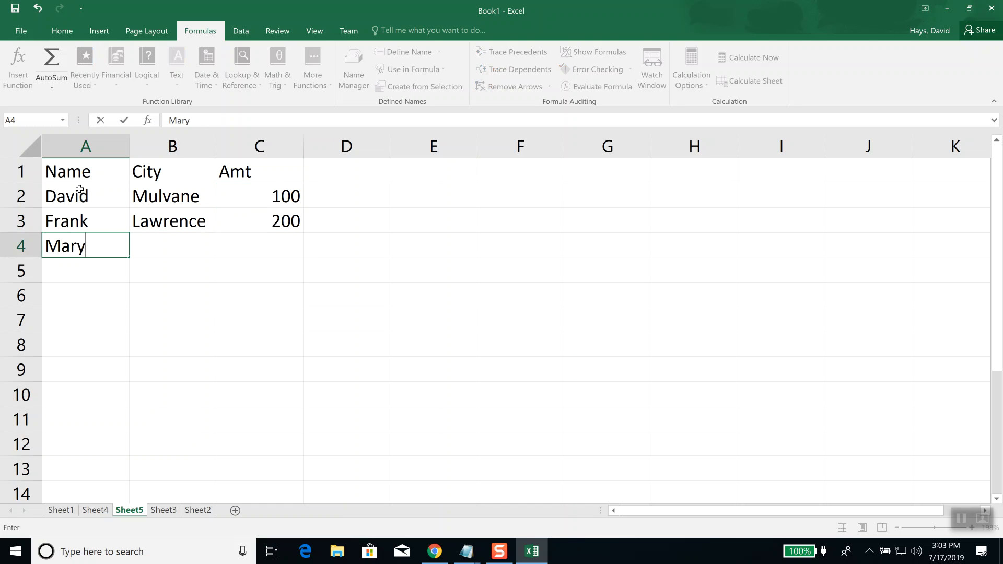
key(Tab)
text(Mulvane)
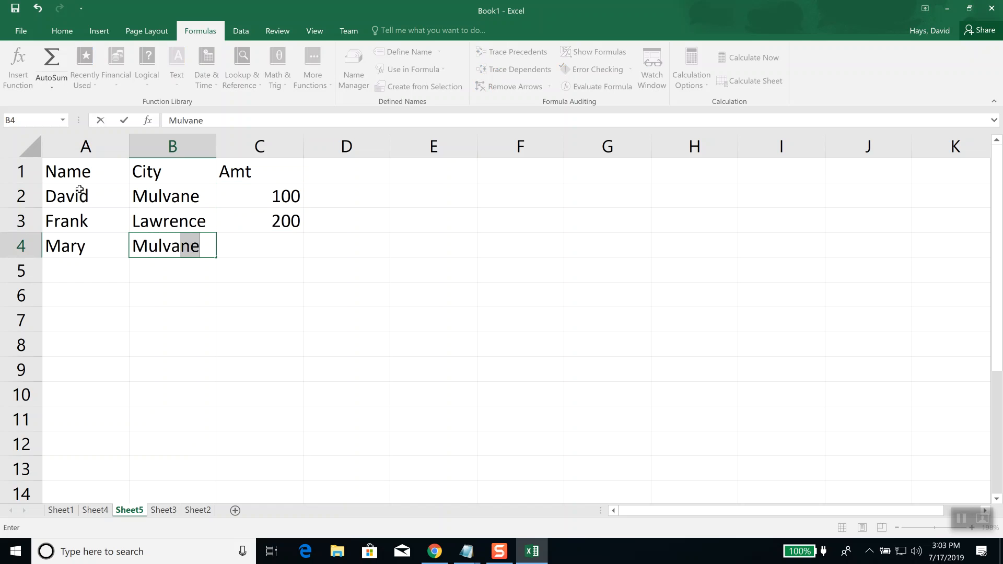
key(Tab)
text(300)
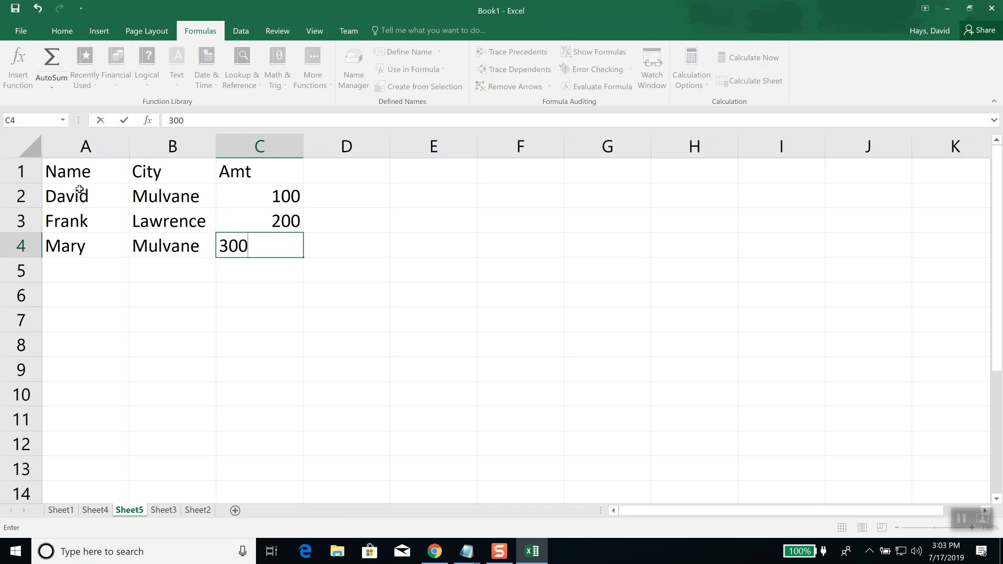
key(Return)
Enter the fourth record in row 5 with a person's first name, the city Mulvane and the amount 400.
text(Bill)
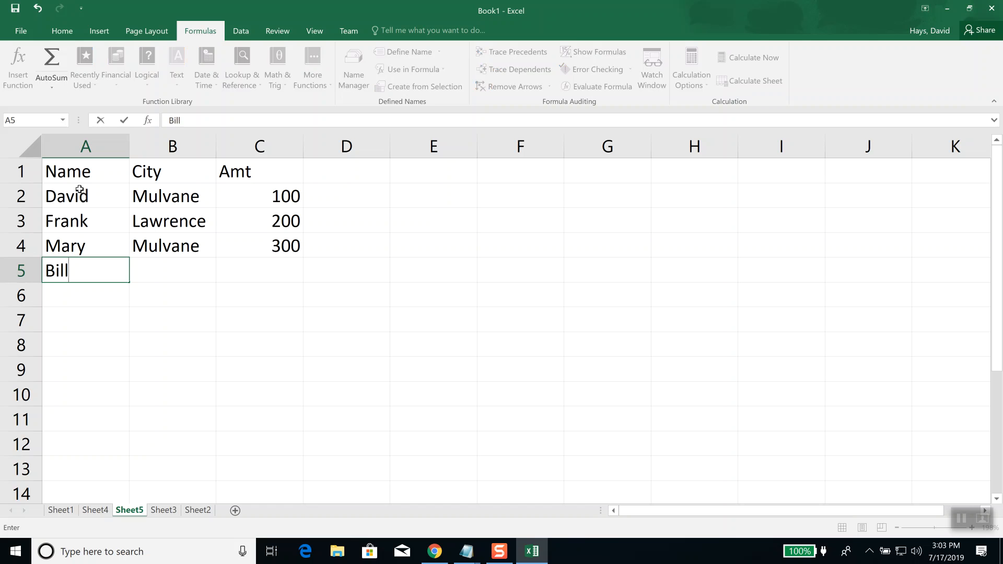
key(Tab)
text(Mulvane)
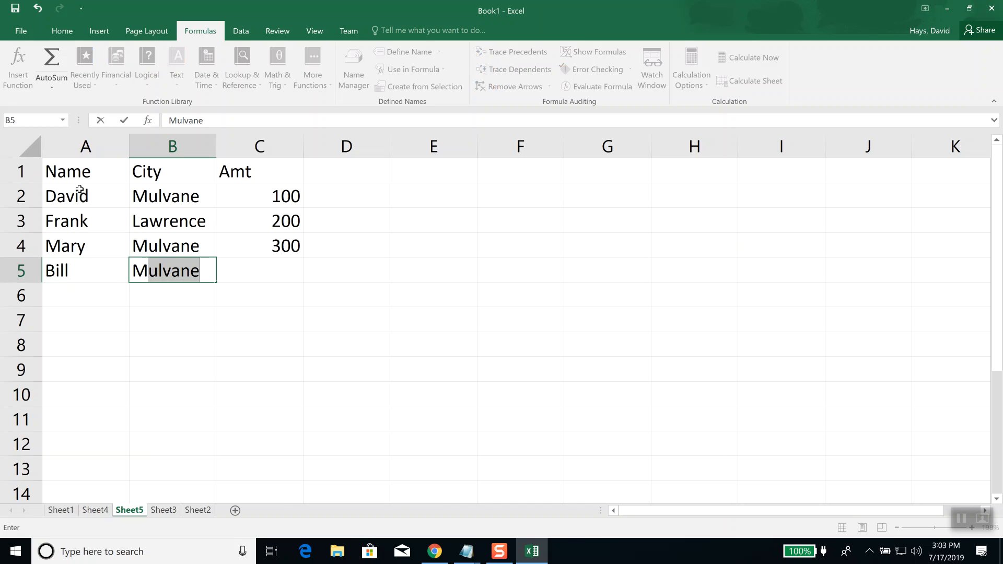
key(Tab)
text(400)
key(Return)
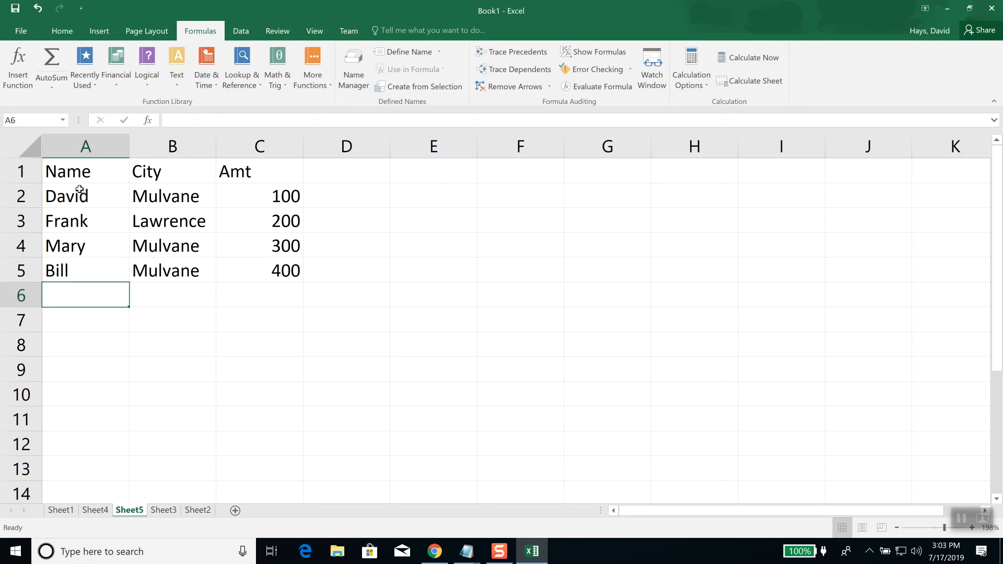
Enter the fifth record in row 6 with a person's first name, the city Lawrence and the amount 500.
text(John)
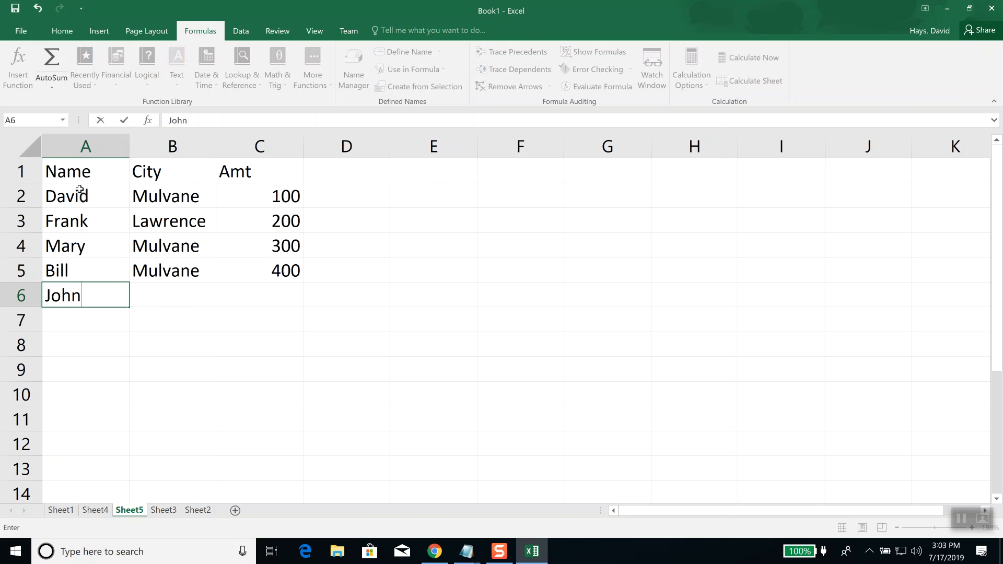
key(Tab)
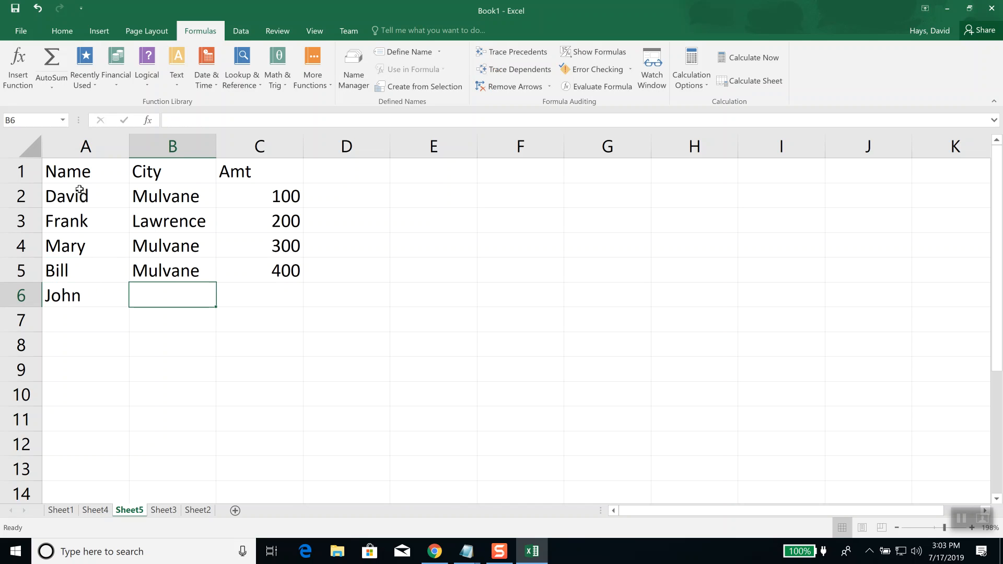
text(Lawrence)
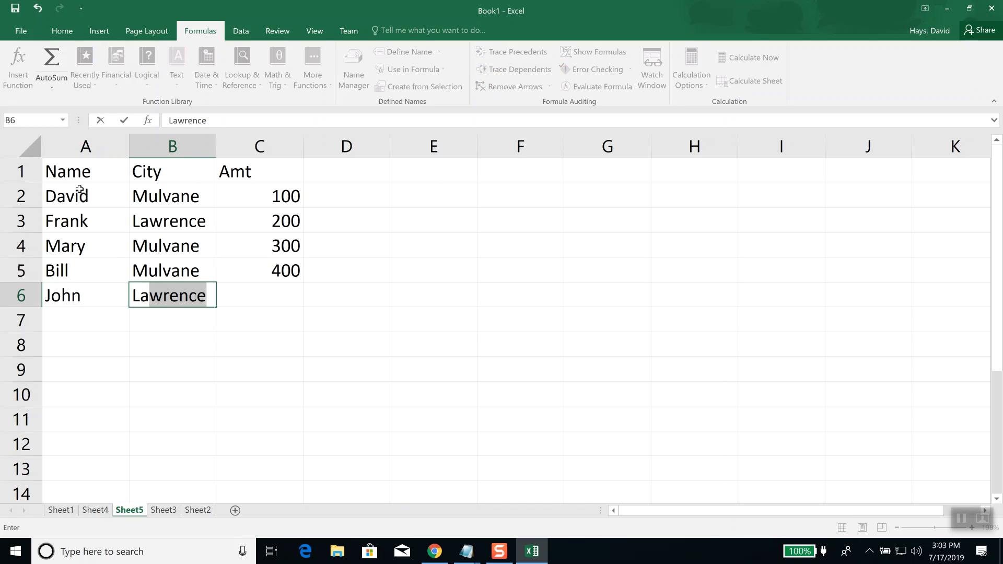
key(Tab)
text(500)
key(Return)
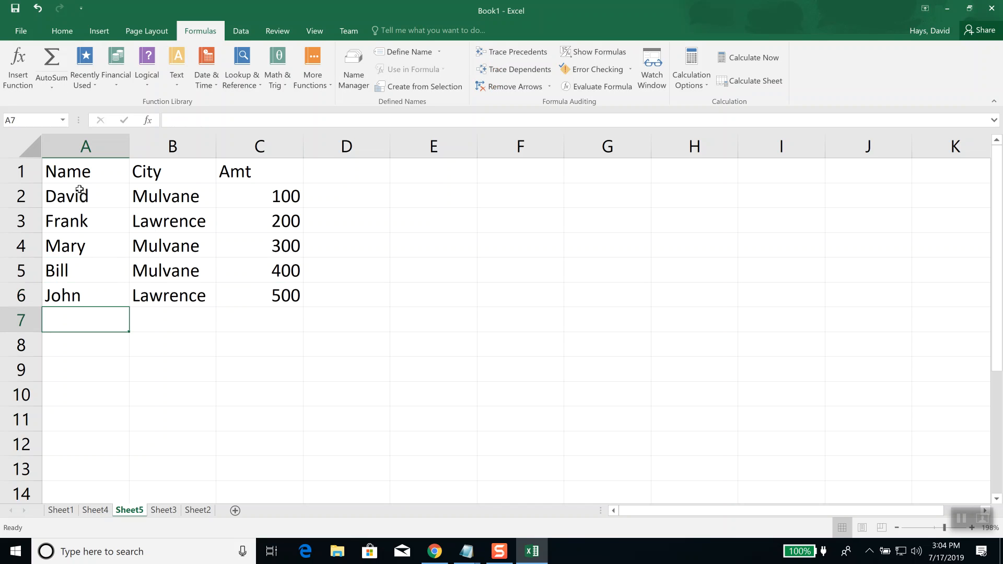
Enter the sixth record in row 7 with a person's first name, the city Wellington and the amount 600, and select the Name header cell.
text(Sally)
key(Tab)
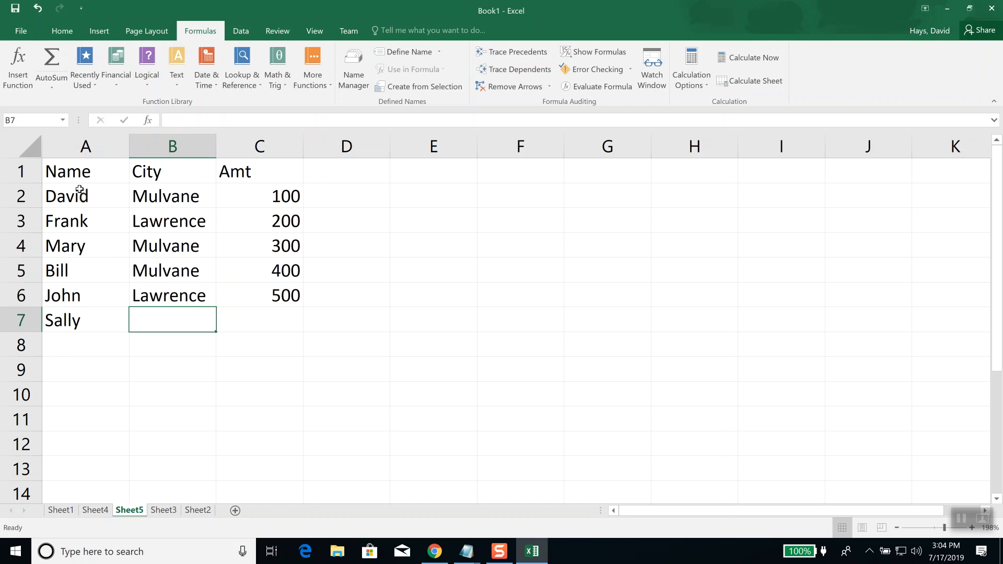
text(Wellin)
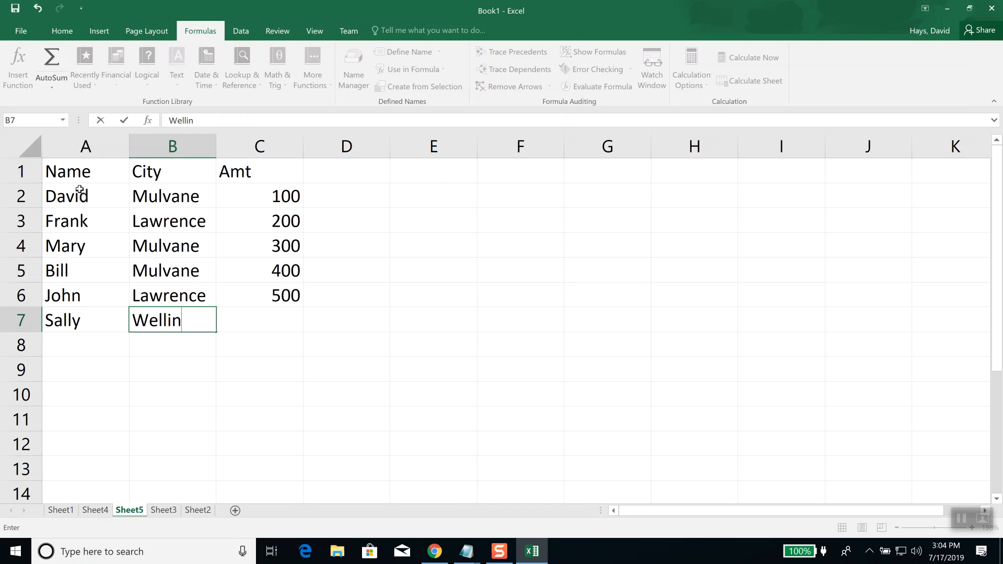
text(gton)
key(Tab)
text(600)
key(Tab)
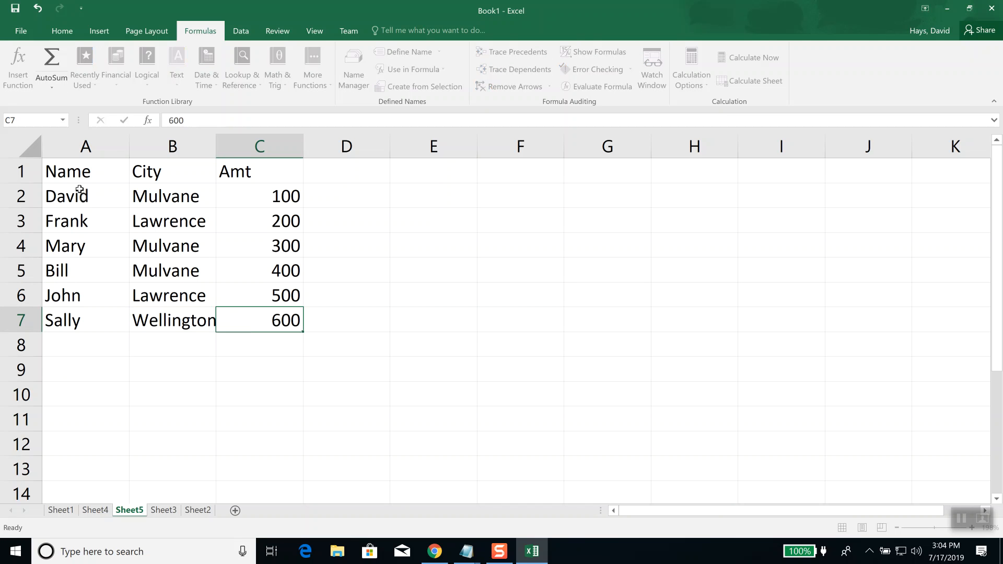
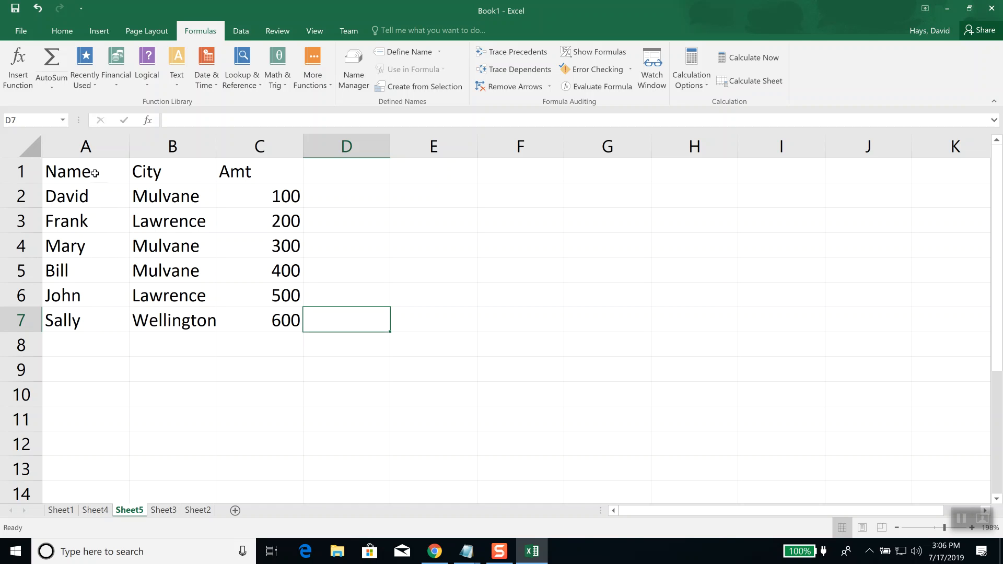
click(90, 171)
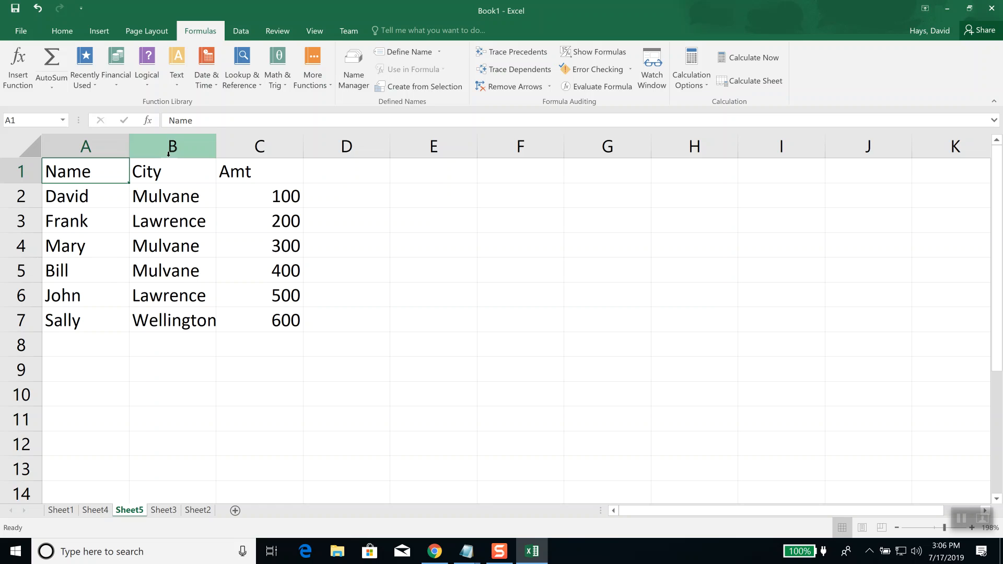
Turn on filtering for the Name, City and Amt header row of the table.
click(162, 175)
click(243, 172)
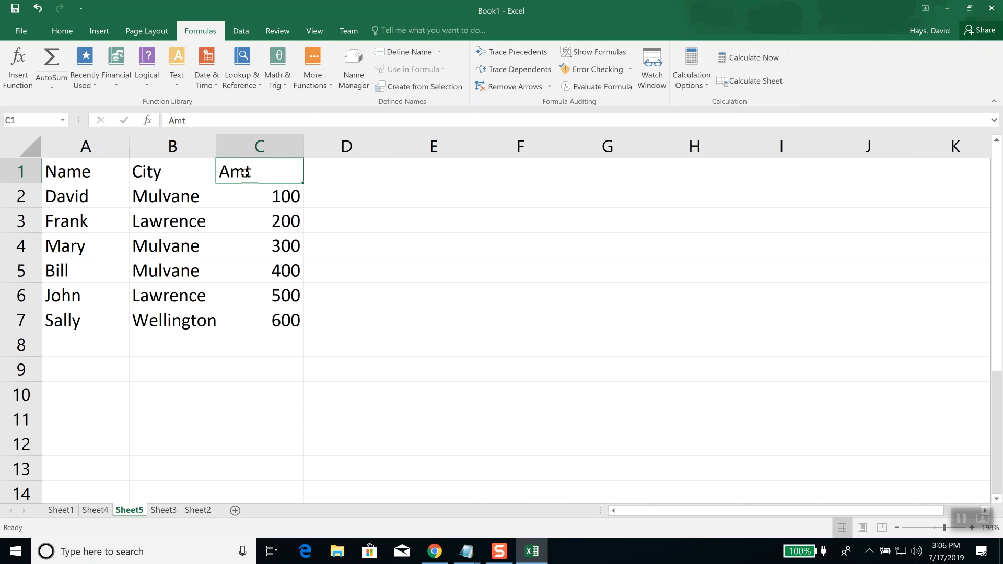
click(67, 171)
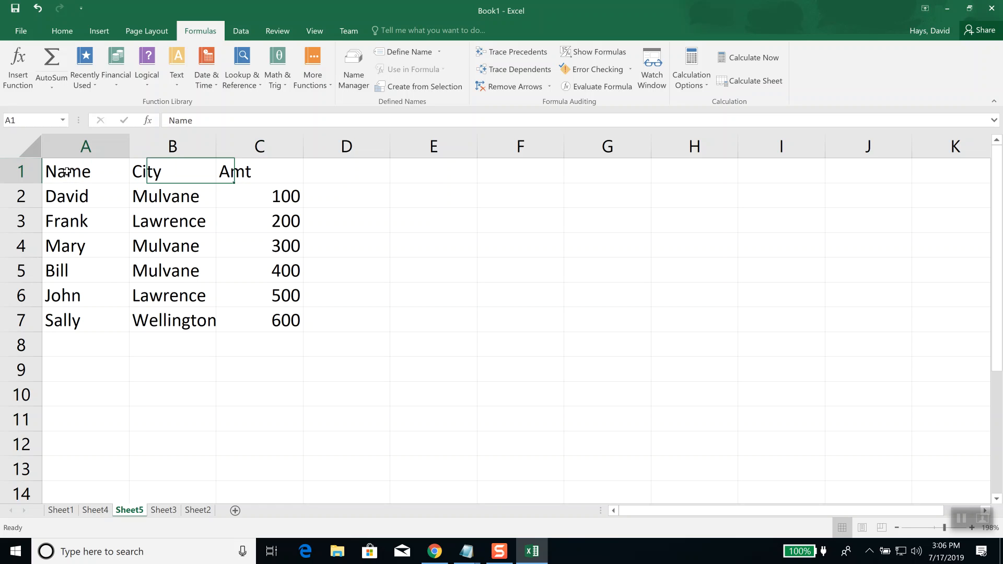
click(62, 31)
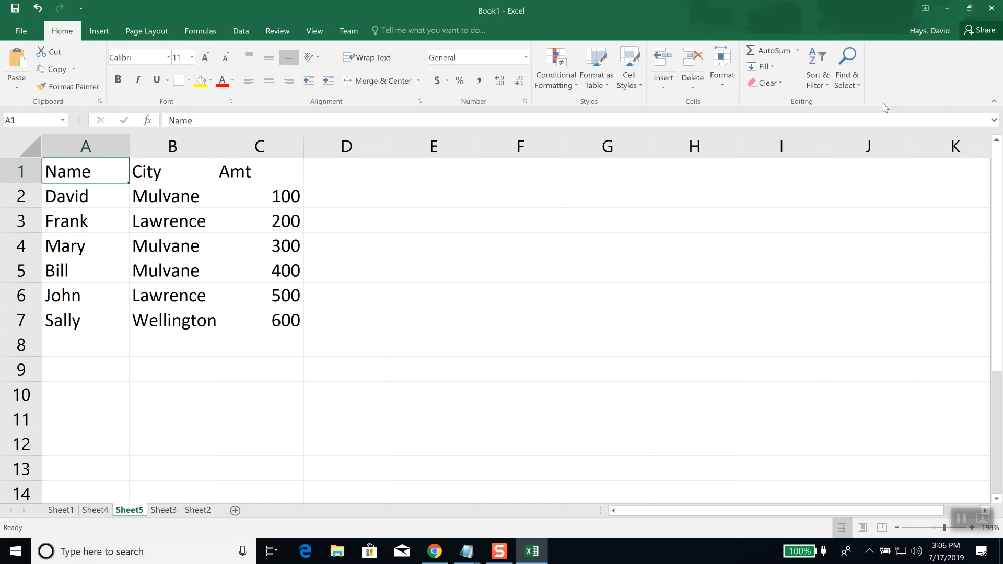
click(828, 86)
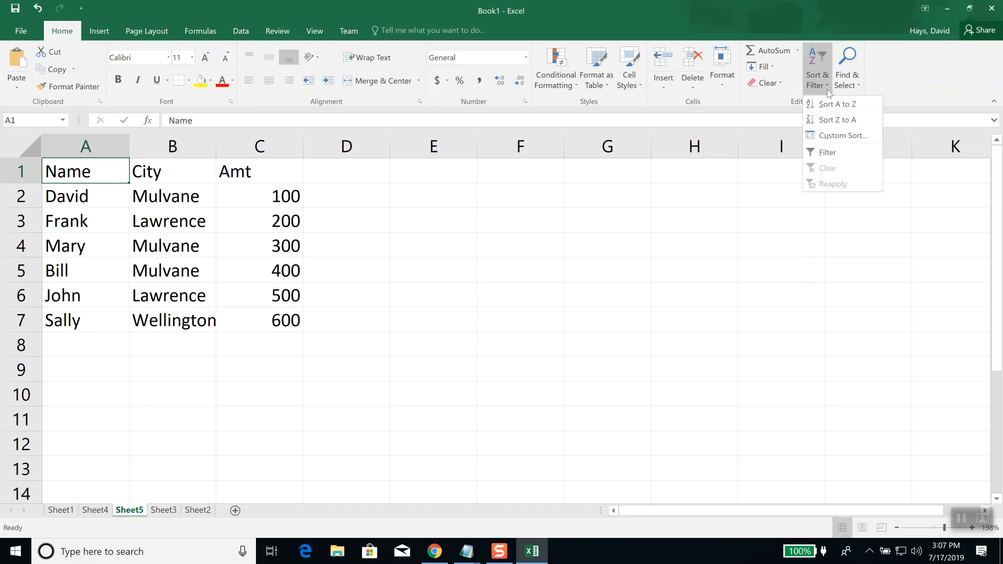
click(836, 155)
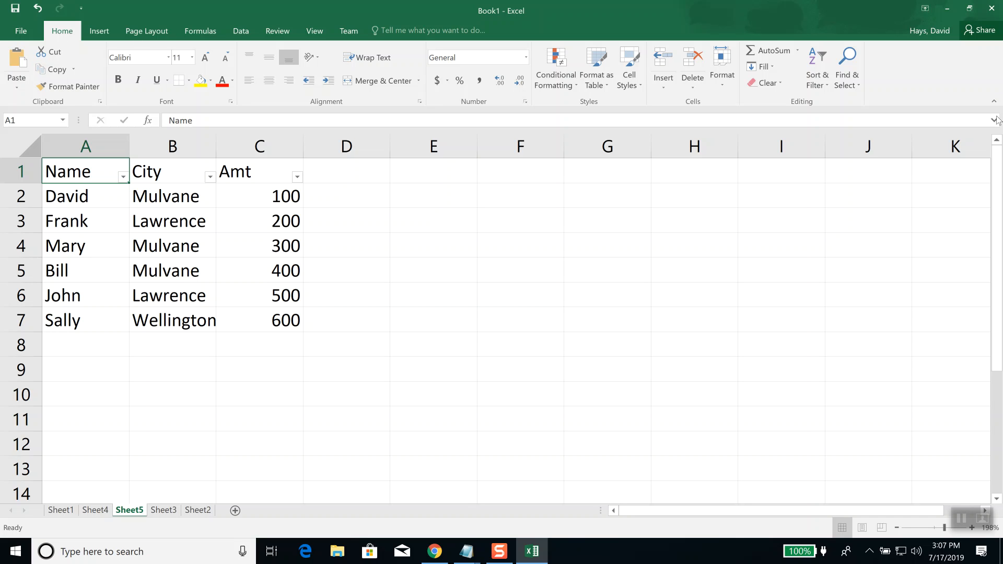
click(831, 87)
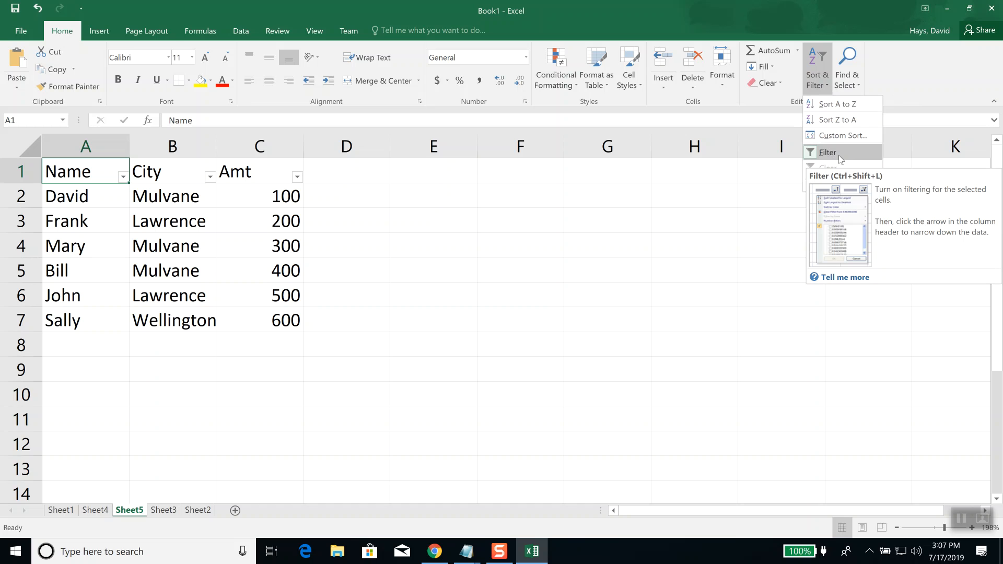
click(301, 216)
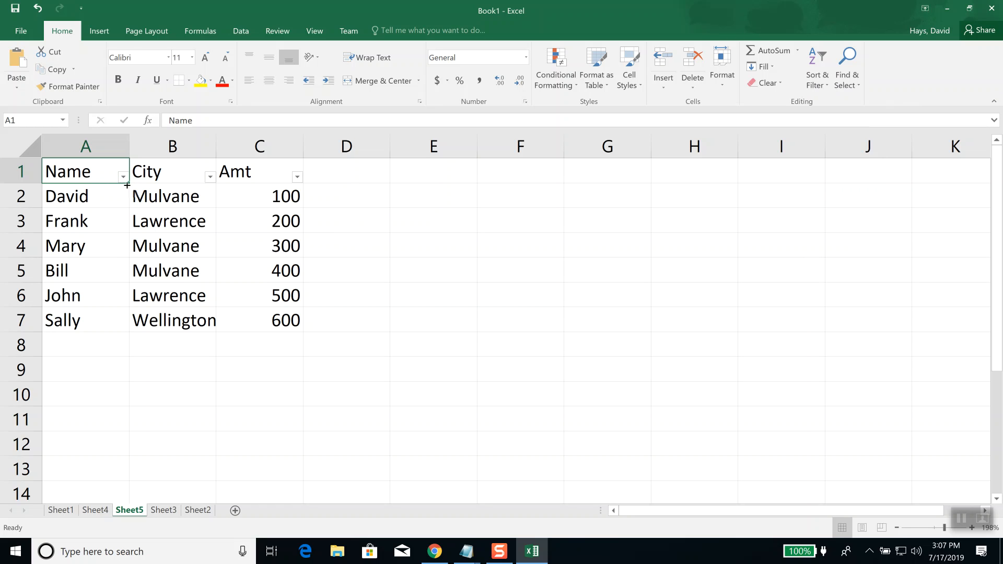
Filter the City column to show only Mulvane, excluding Lawrence and Wellington.
click(210, 177)
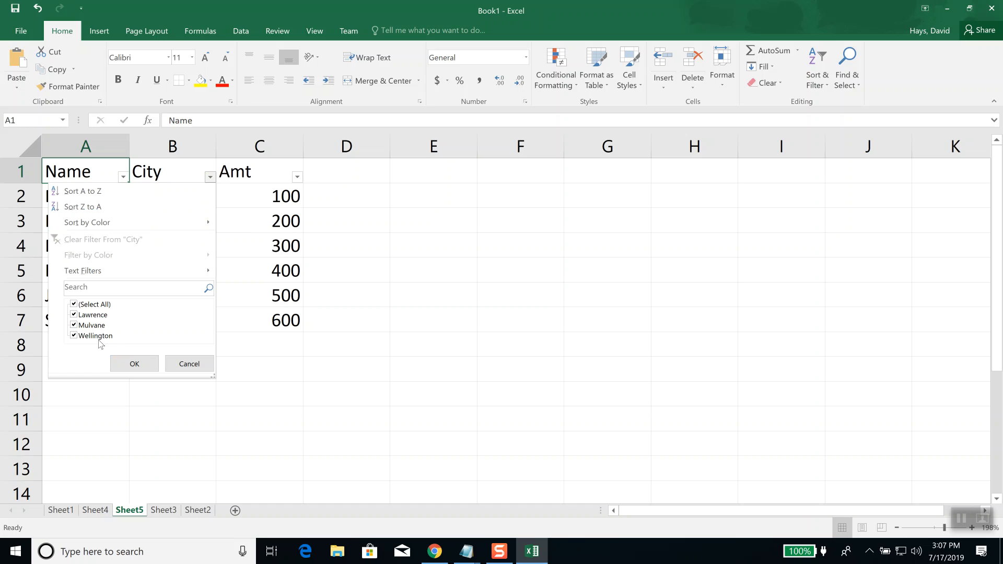
click(74, 315)
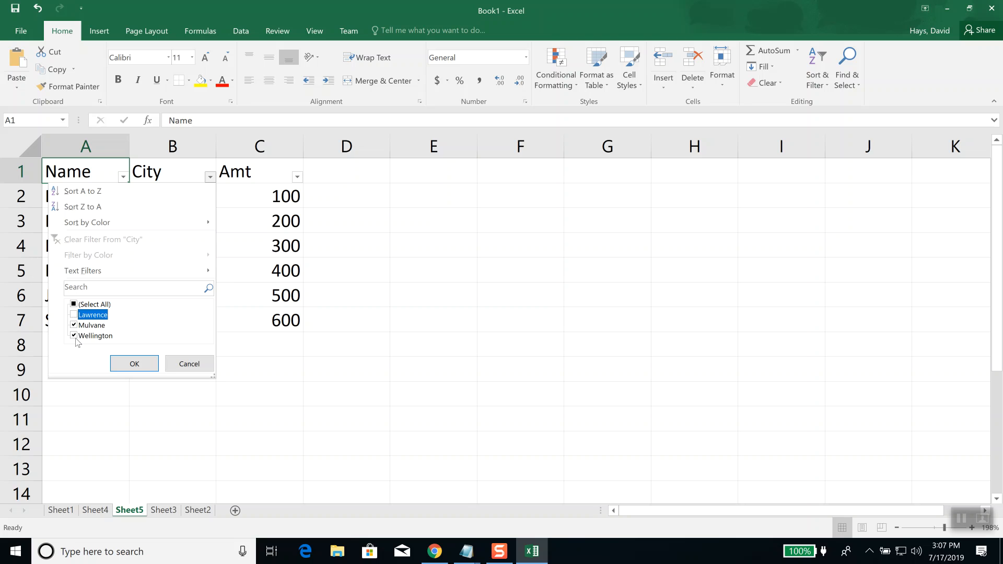
click(74, 335)
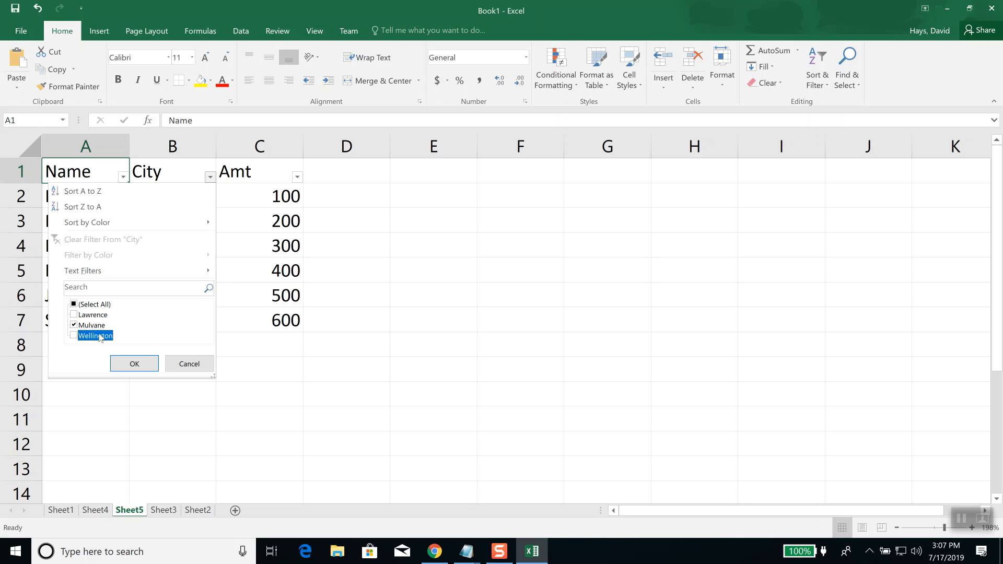
click(132, 364)
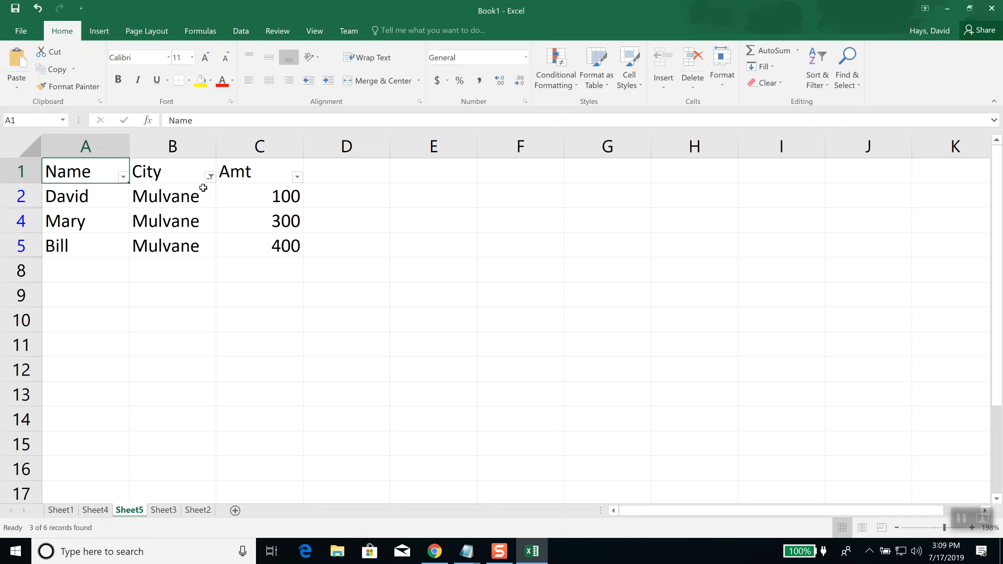
Apply a custom text filter to the City column for values that contain "mul".
mouse_move(214, 179)
click(211, 178)
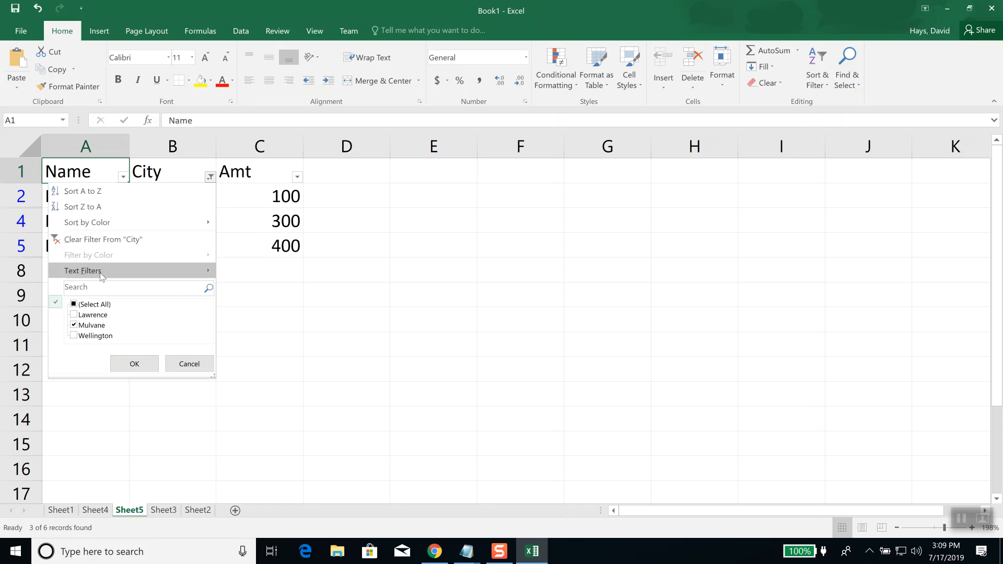
mouse_move(98, 276)
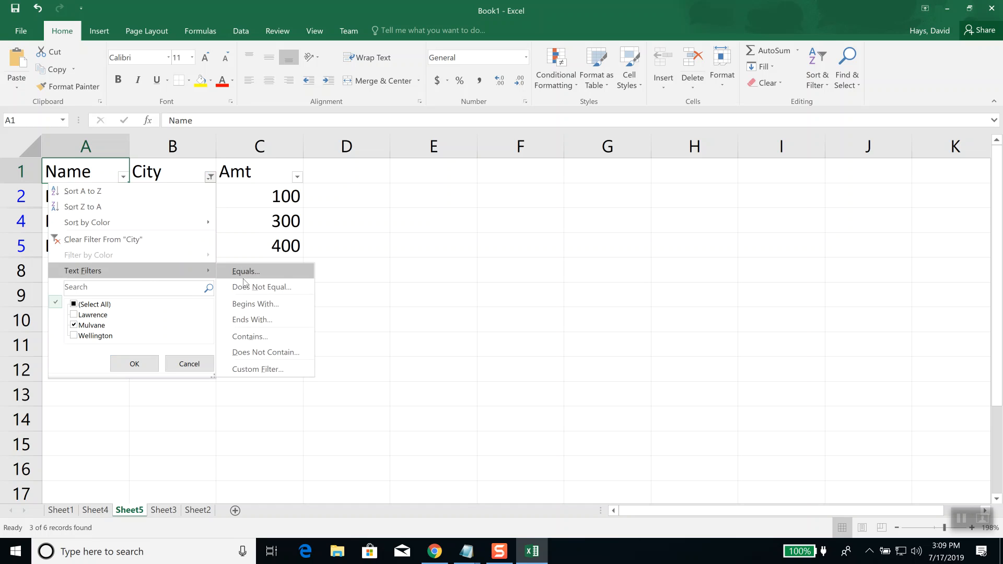
click(257, 342)
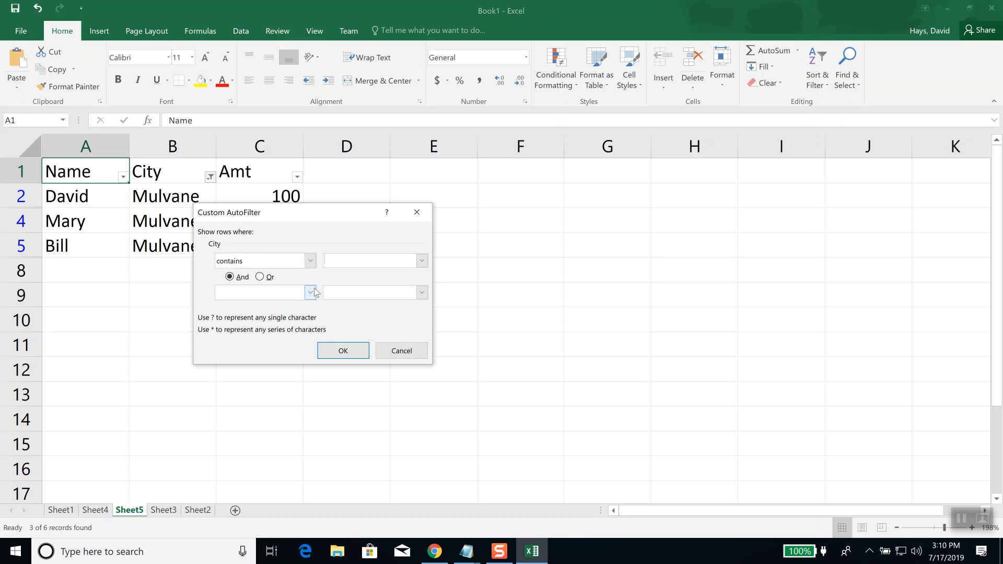
text(oak)
double_click(347, 259)
text(mul)
click(342, 350)
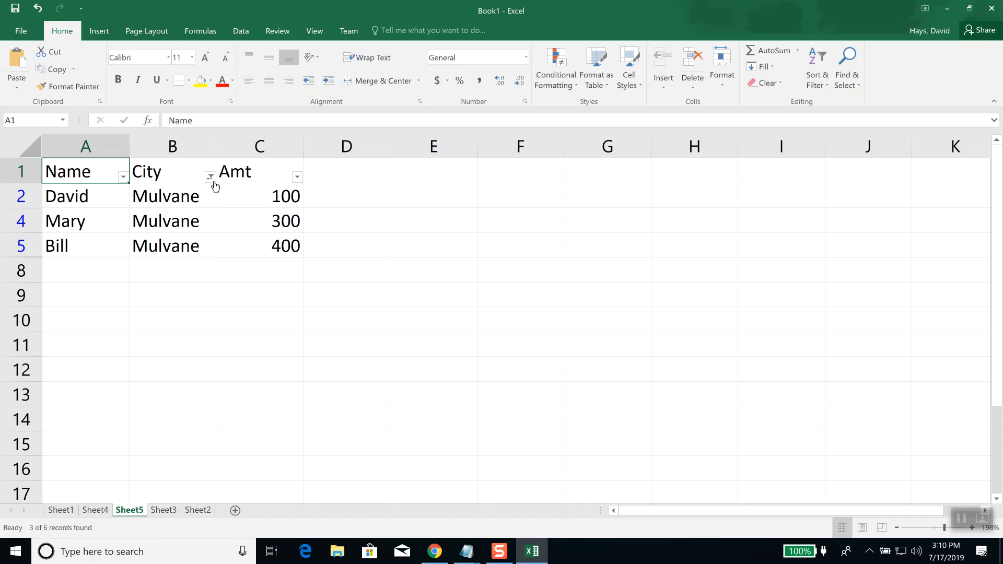
Clear the filter from the City column.
mouse_move(211, 182)
click(212, 180)
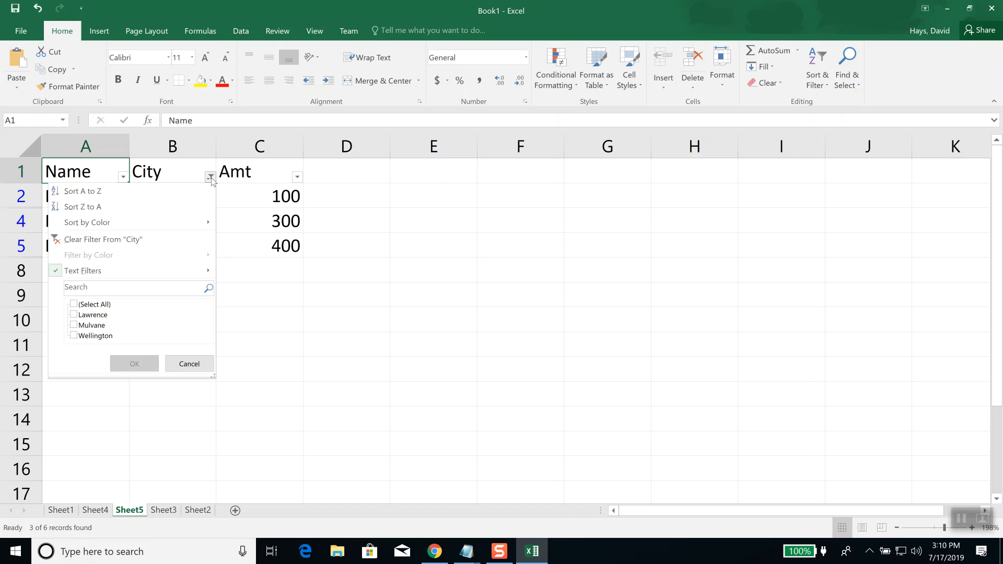
click(136, 243)
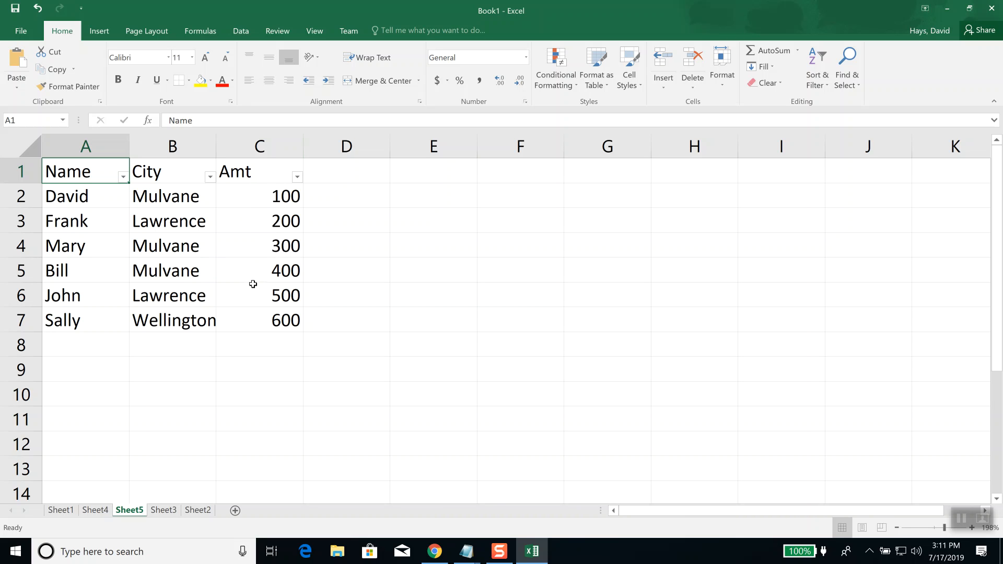
Apply a number filter to the Amt column for values greater than or equal to 500.
click(297, 178)
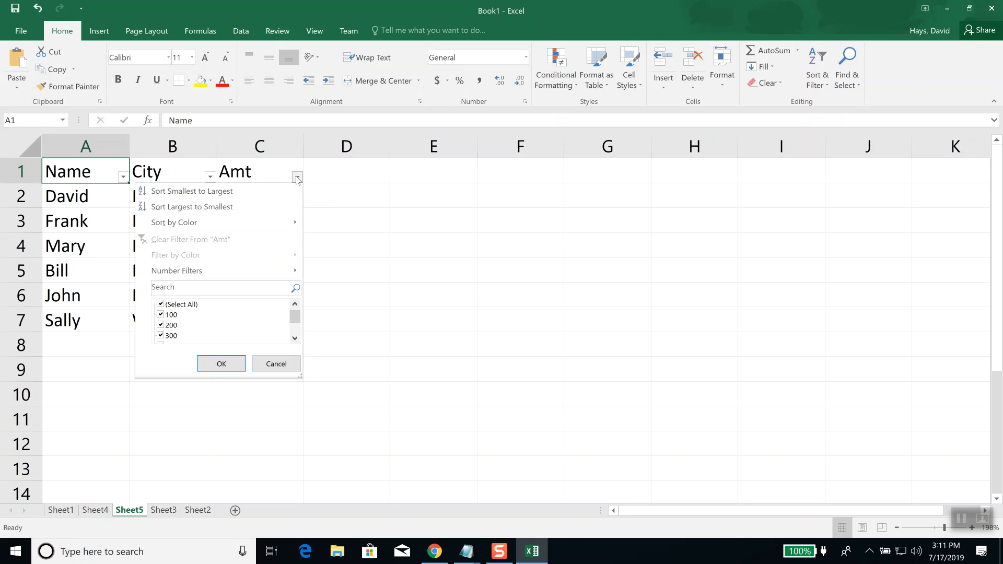
mouse_move(247, 274)
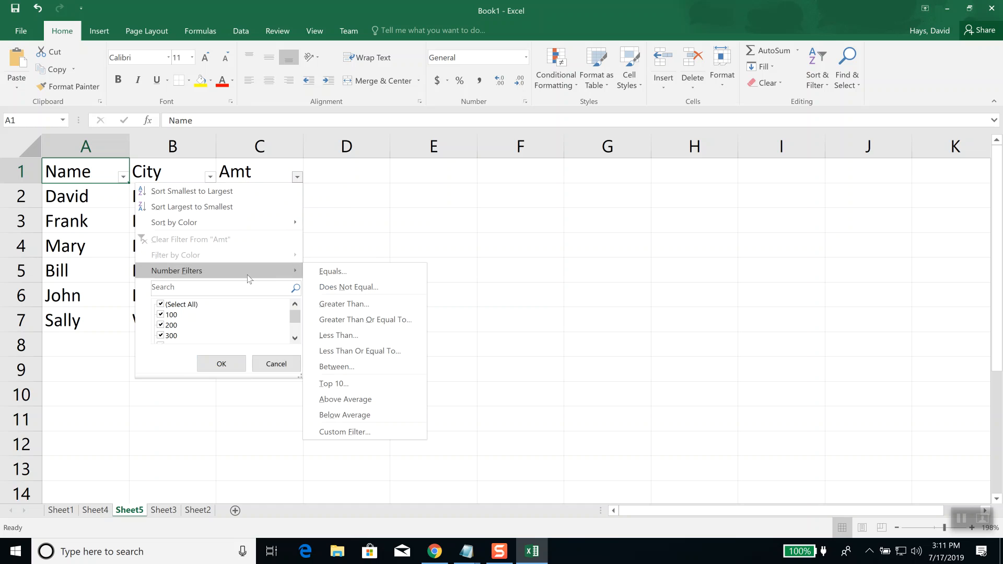
click(351, 320)
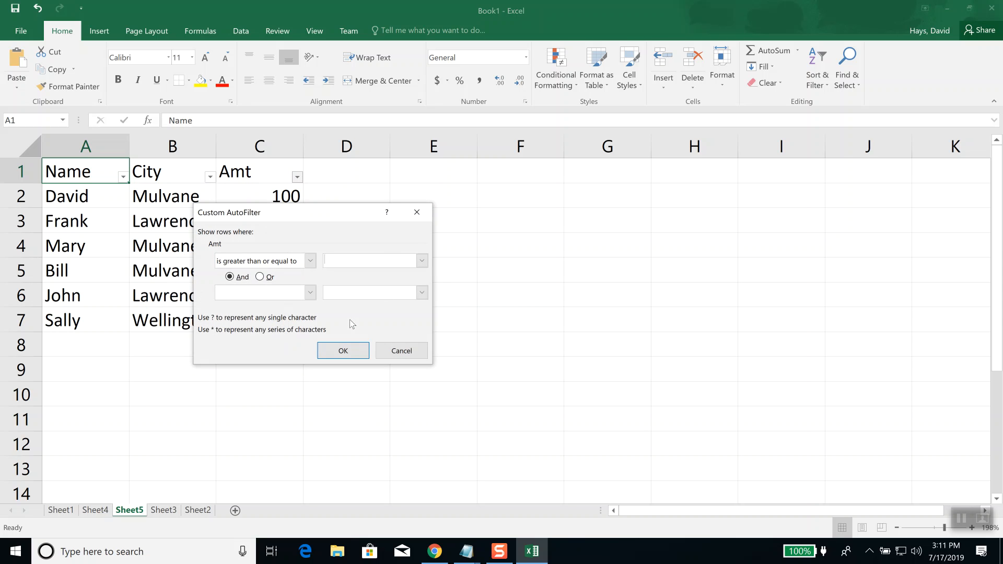
text(500)
click(341, 355)
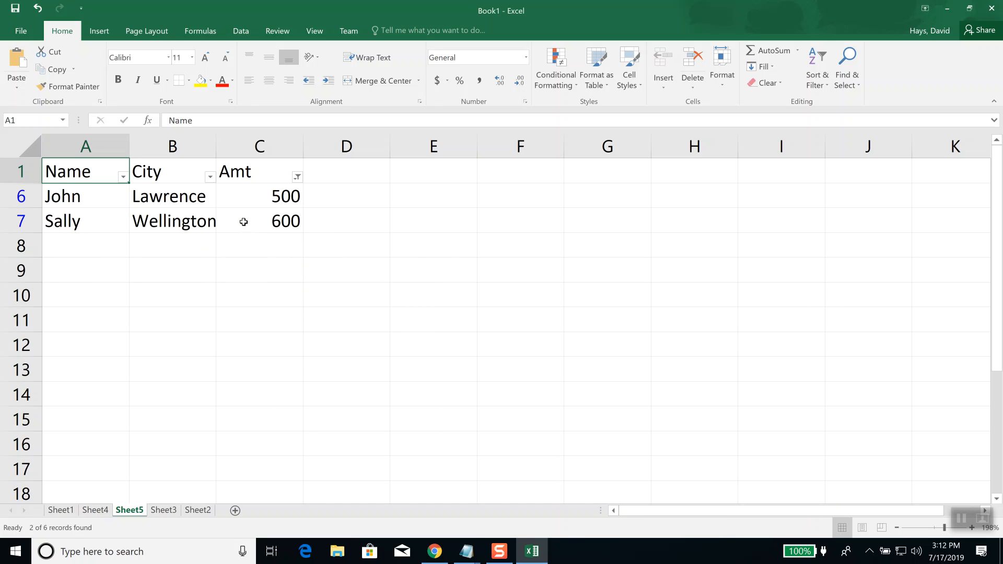
Review the number filter options for the Amt column and clear the table's active filter.
mouse_move(299, 176)
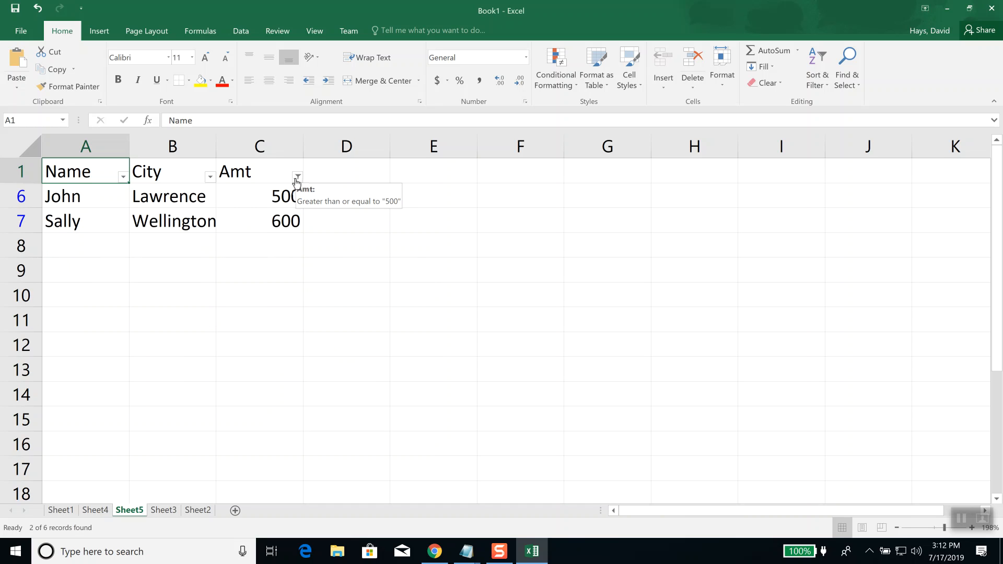
click(297, 180)
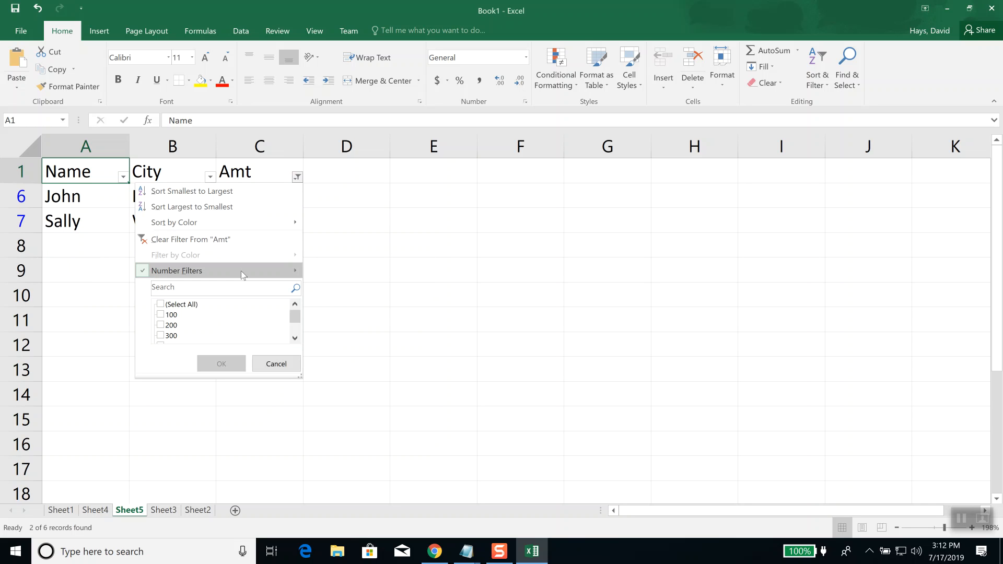
mouse_move(242, 275)
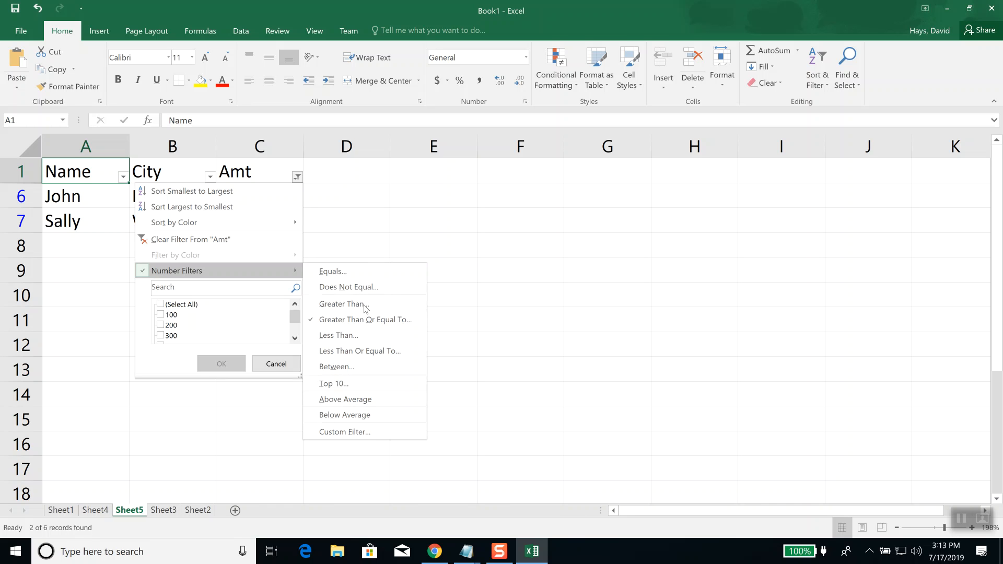
click(277, 364)
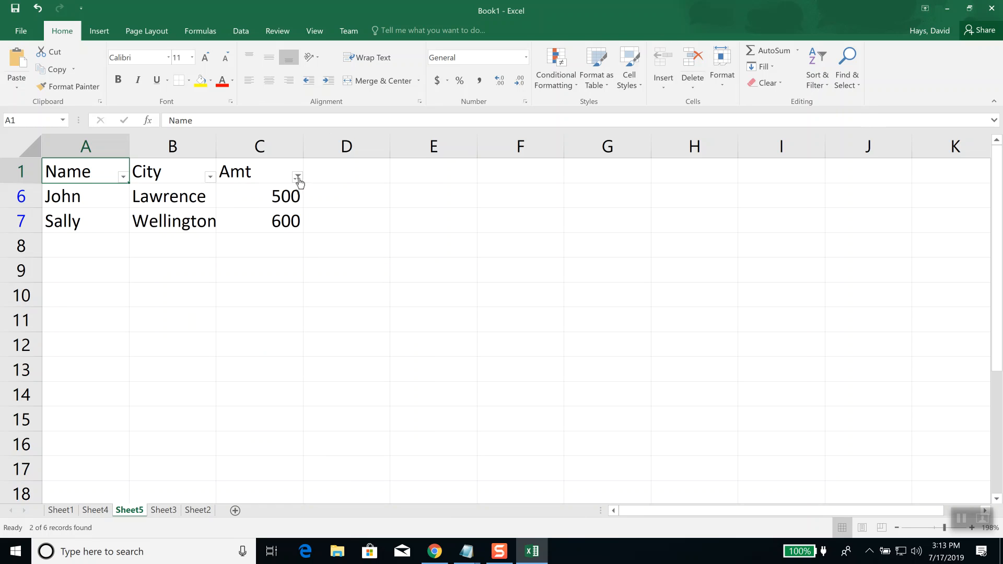
click(822, 89)
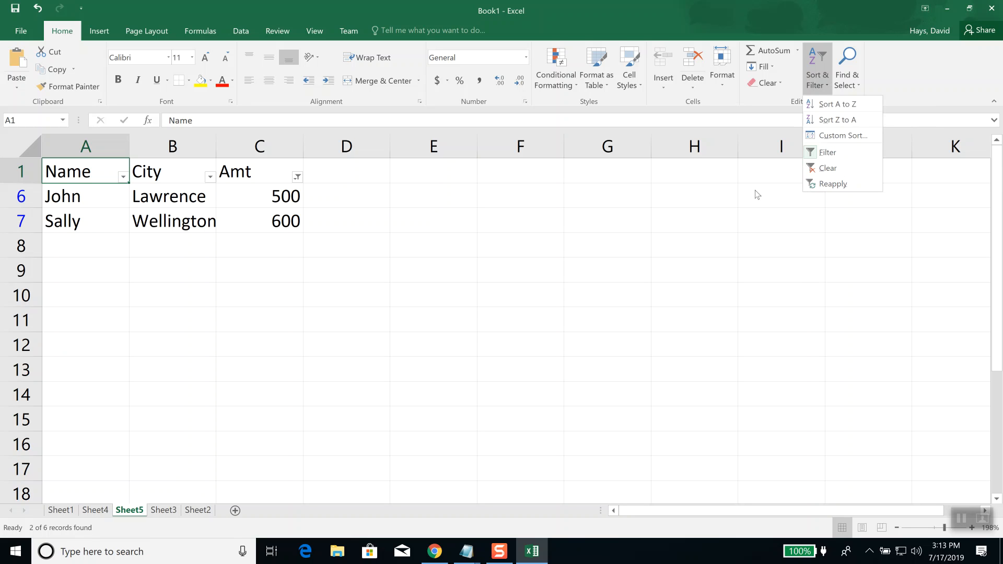
click(842, 173)
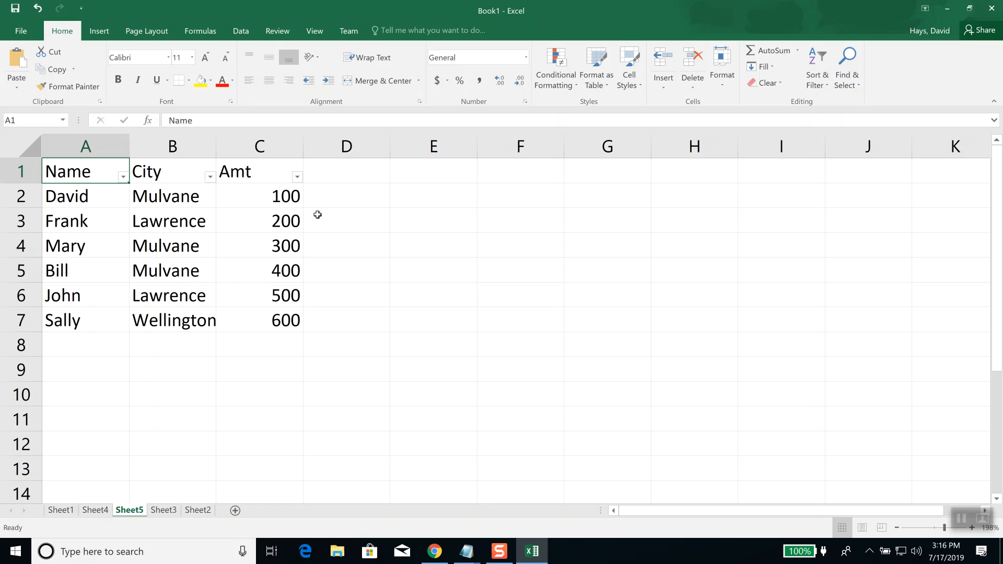
Select the Name header cell and turn off filtering for the table.
click(271, 317)
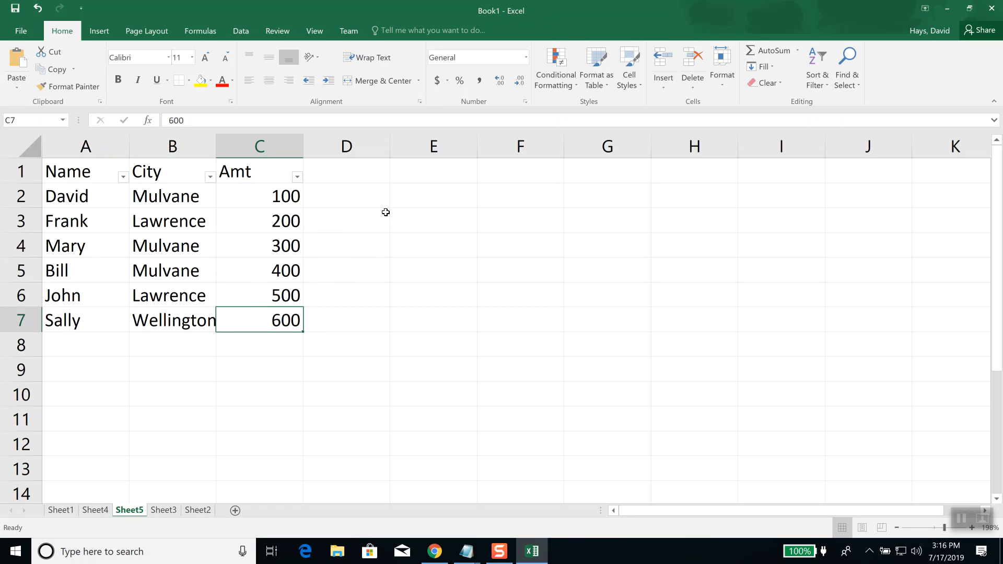
click(263, 188)
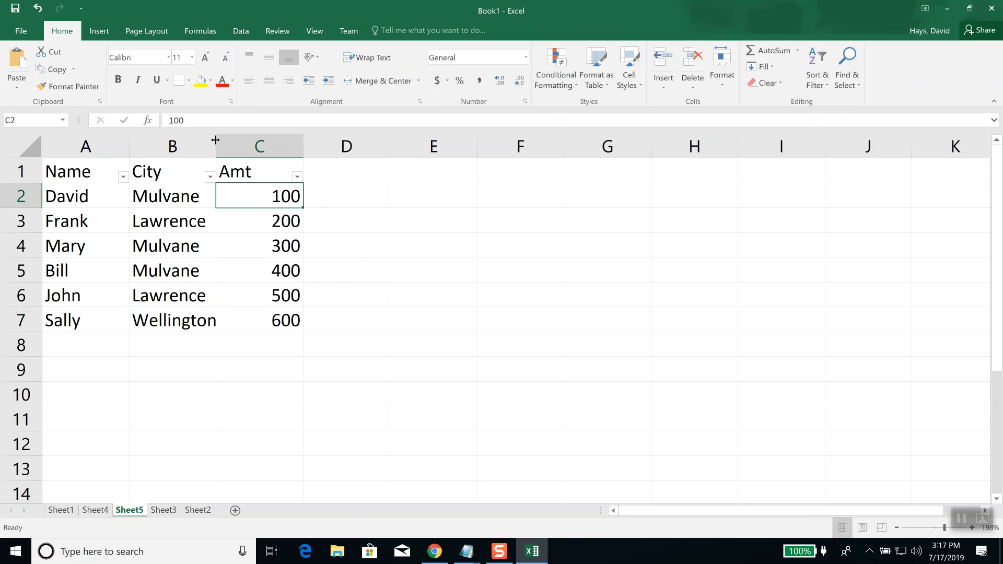
click(103, 178)
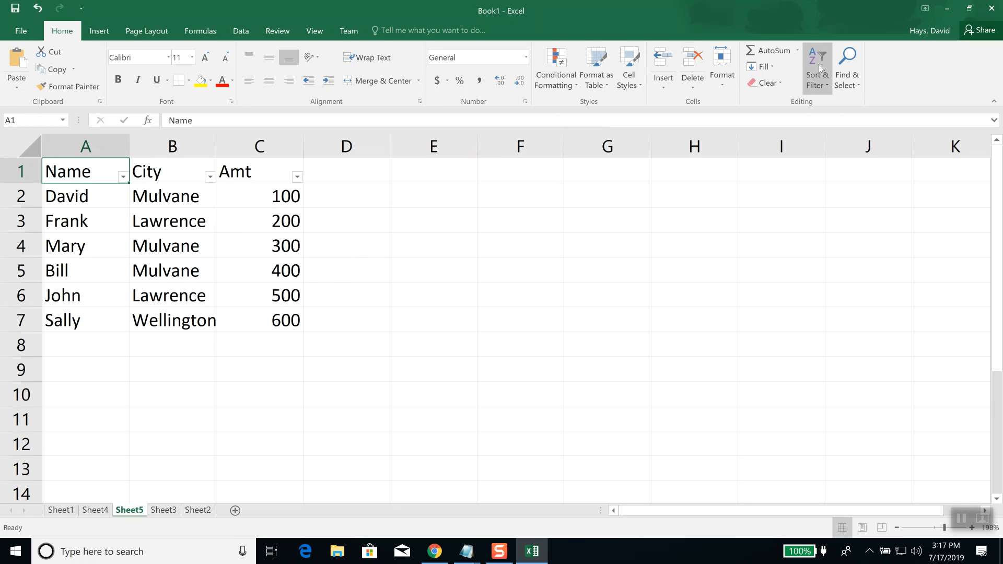
click(824, 86)
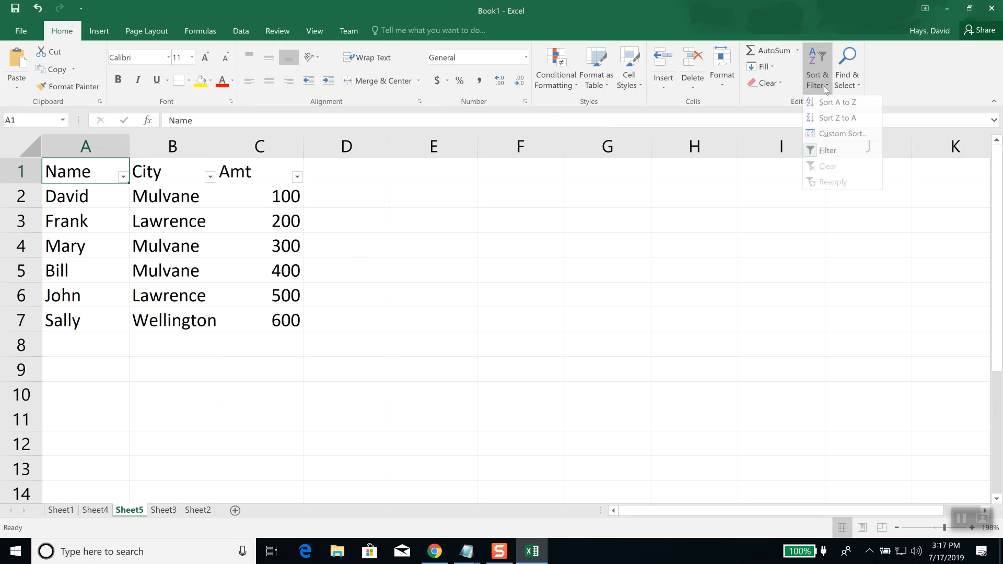
click(826, 153)
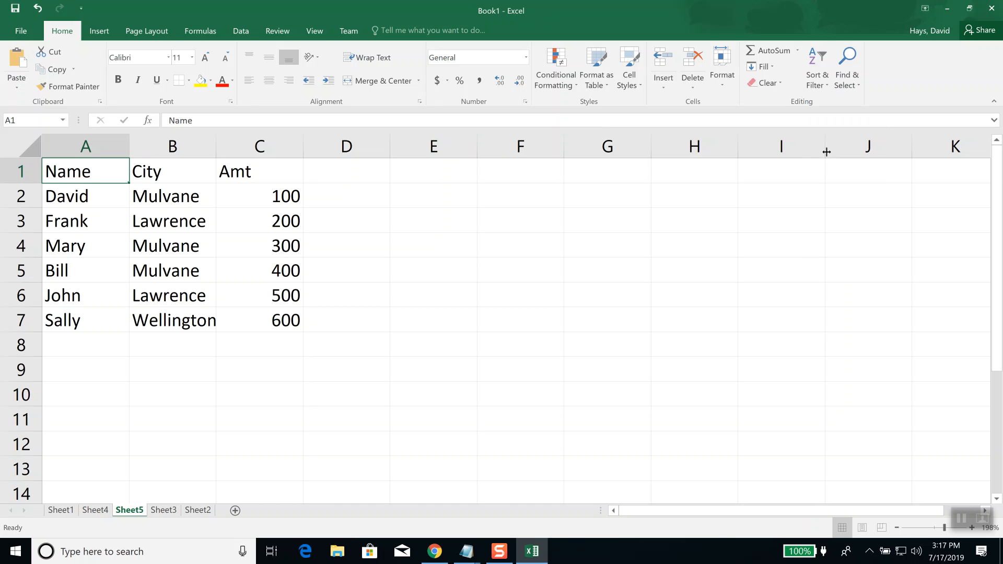
Turn the table's header filtering on and off once more.
click(820, 85)
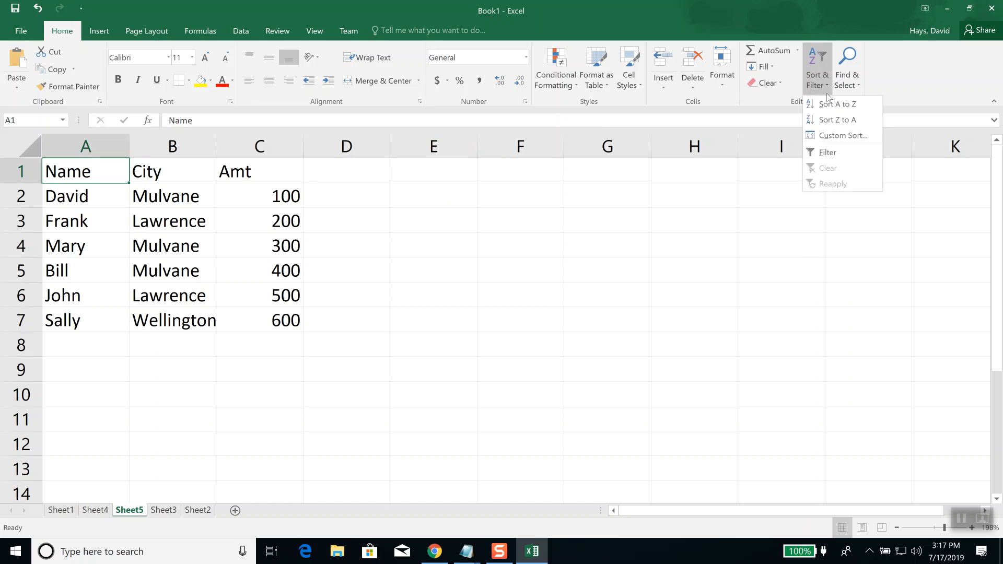
click(841, 157)
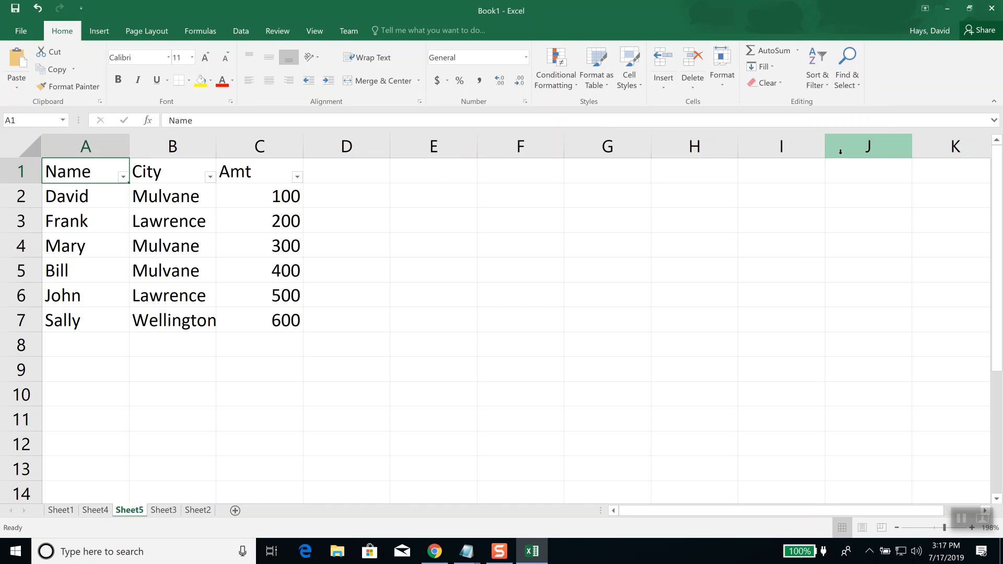
click(818, 73)
click(831, 158)
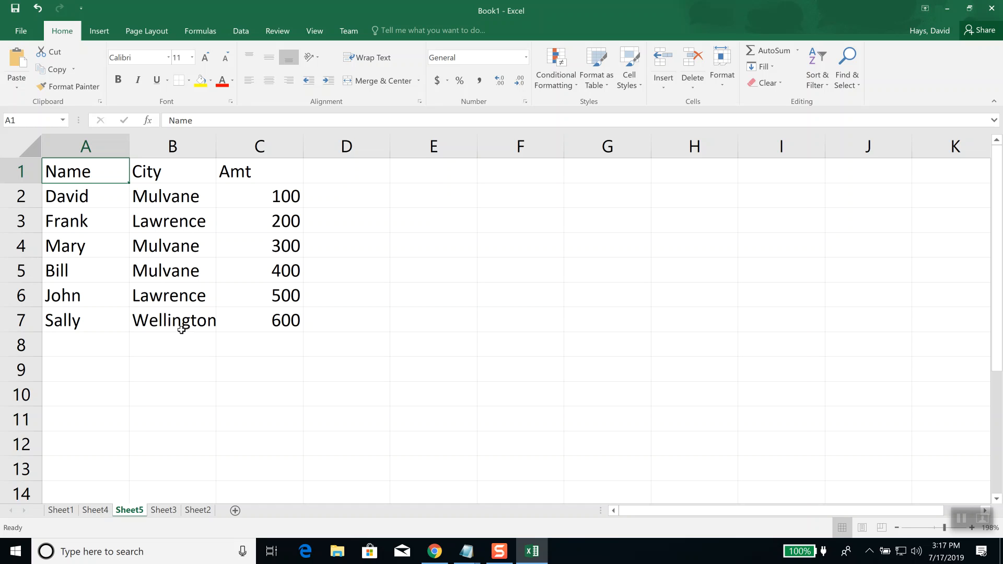
click(827, 89)
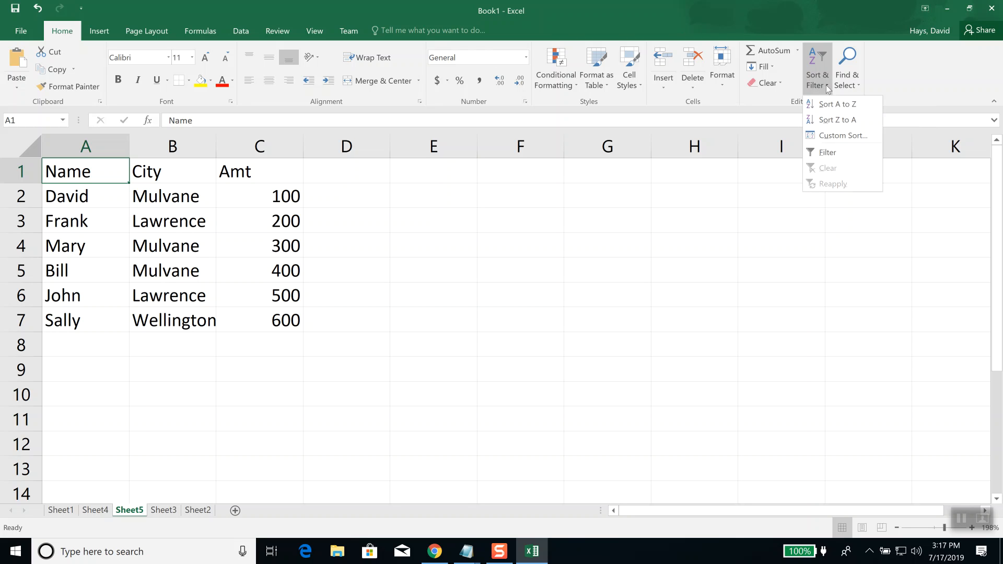
click(837, 137)
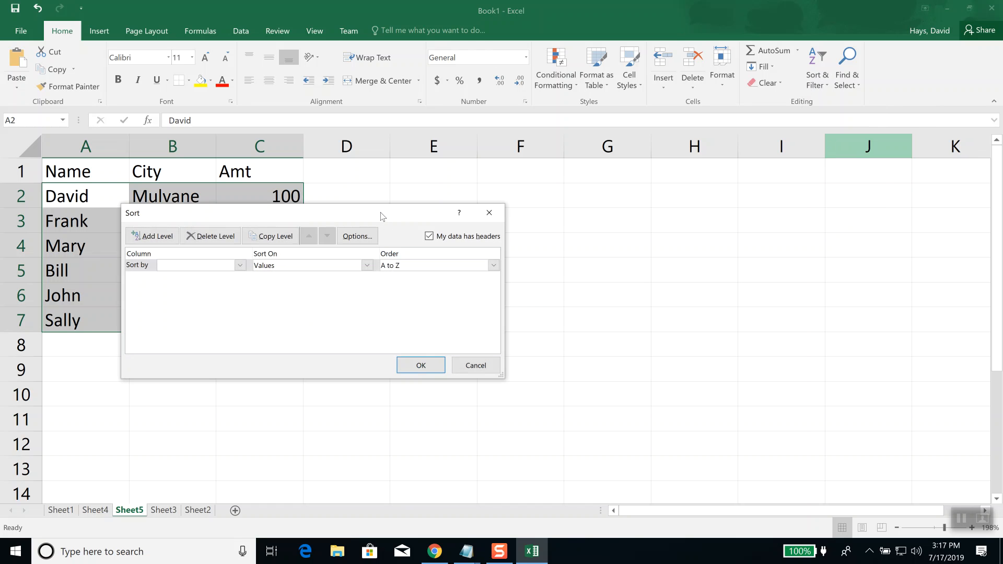
drag(383, 215, 638, 171)
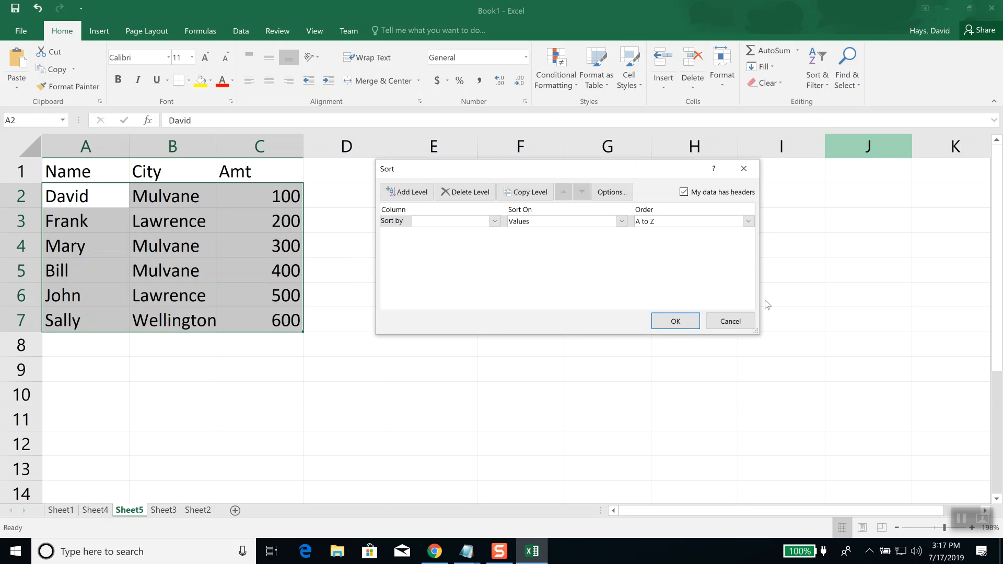
click(742, 321)
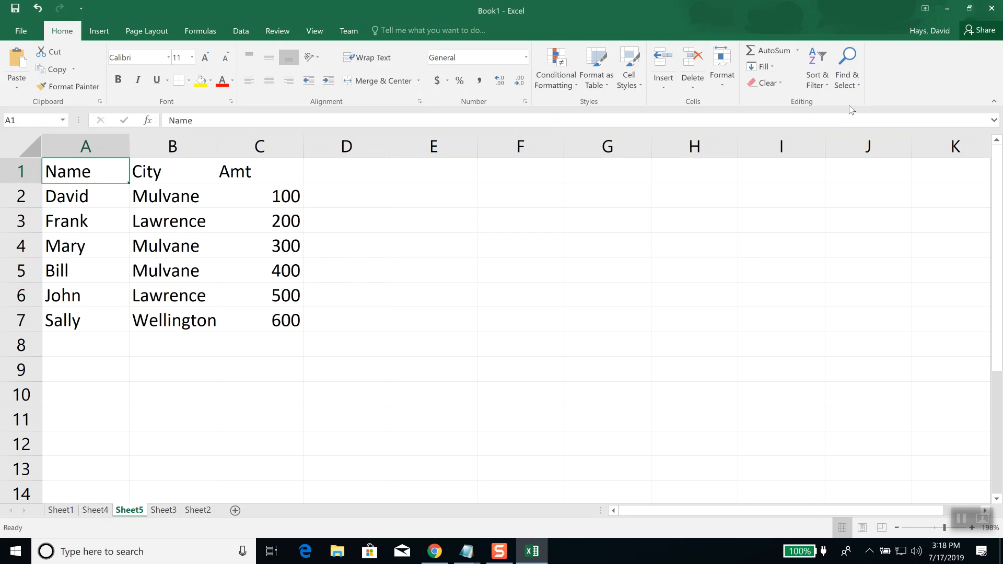
click(825, 87)
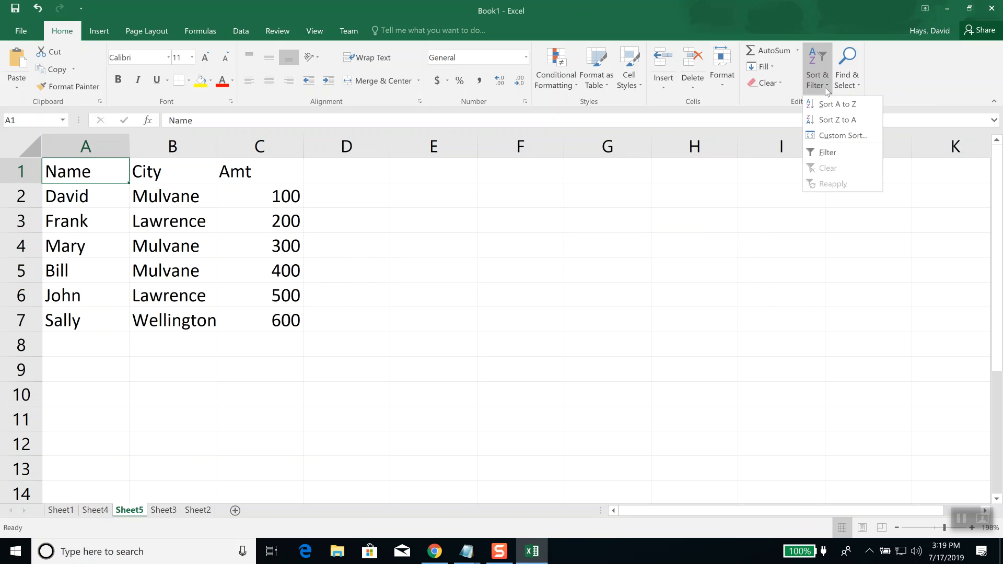
click(601, 285)
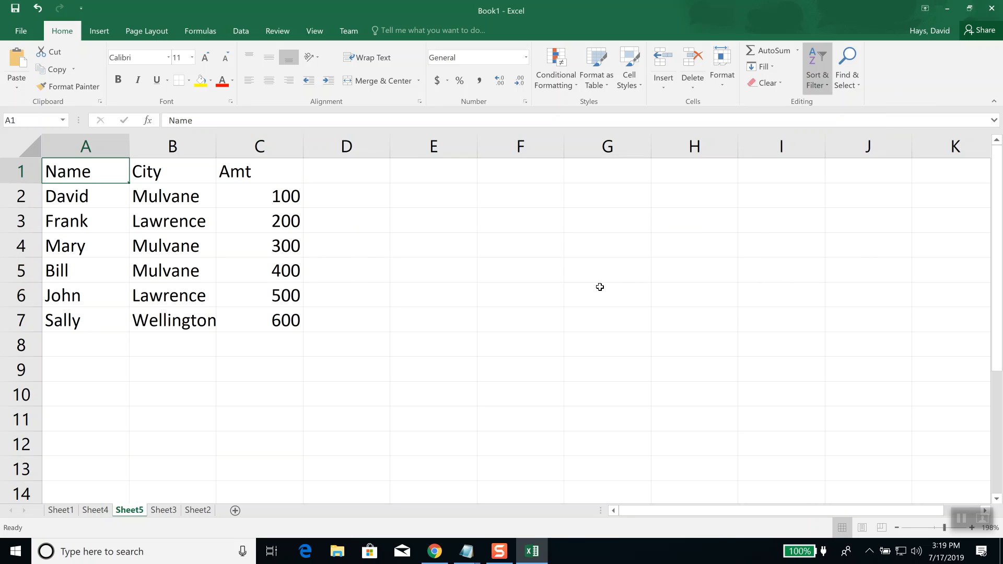
Try to start a custom sort from empty cell G6 outside the data table.
click(599, 291)
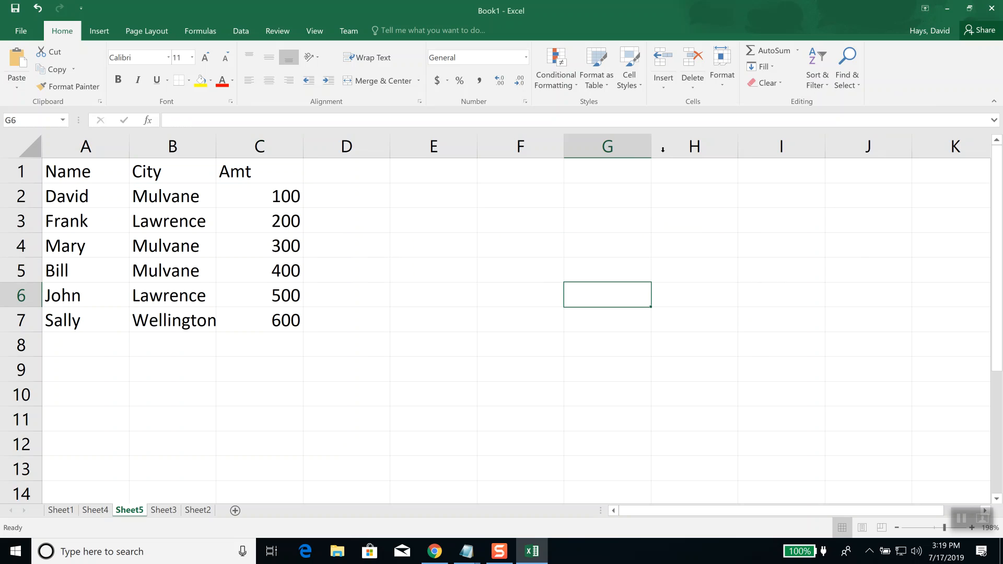
click(821, 83)
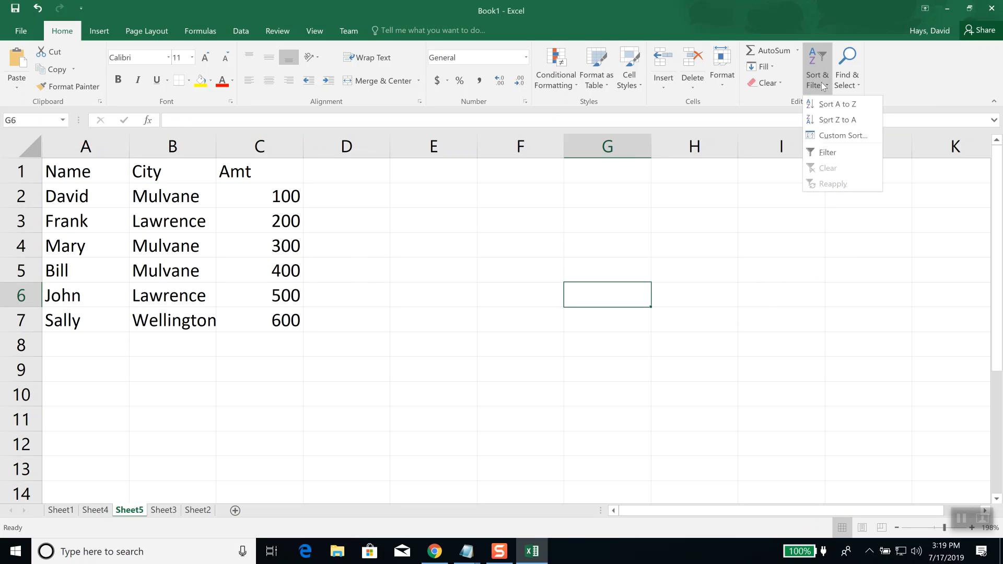
click(838, 137)
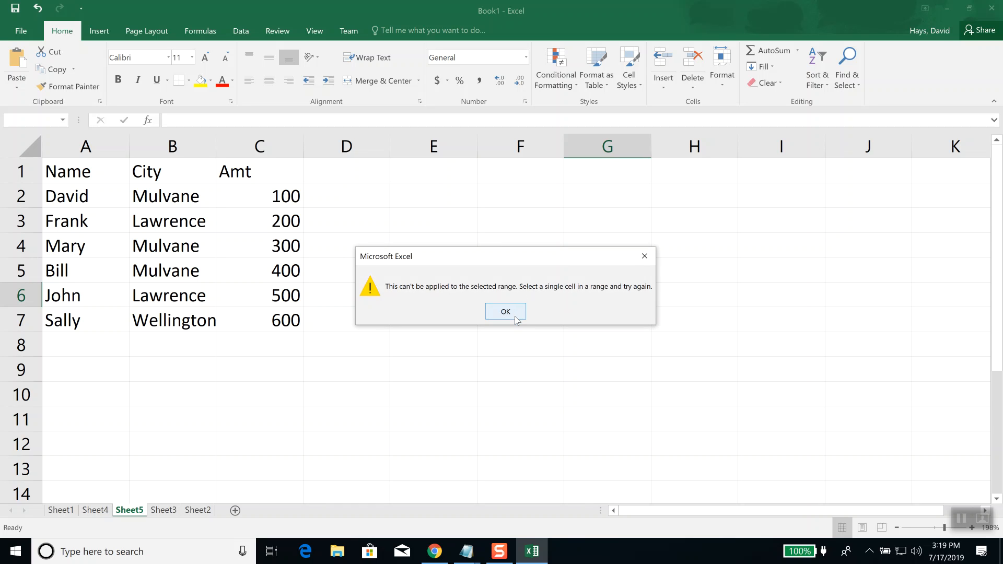
click(505, 312)
Custom-sort the table by City on values from A to Z, keeping the first row as headers.
click(89, 173)
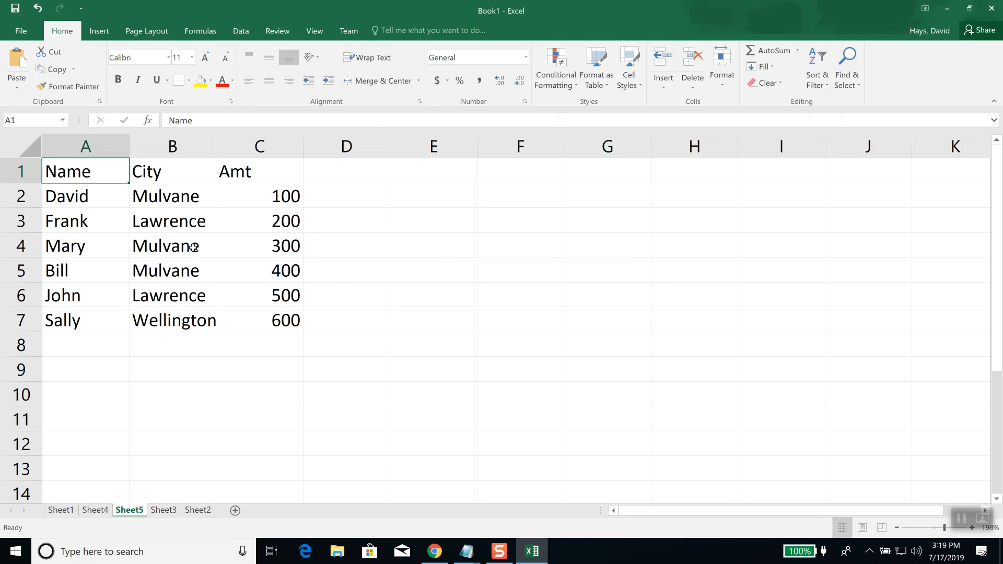
click(181, 267)
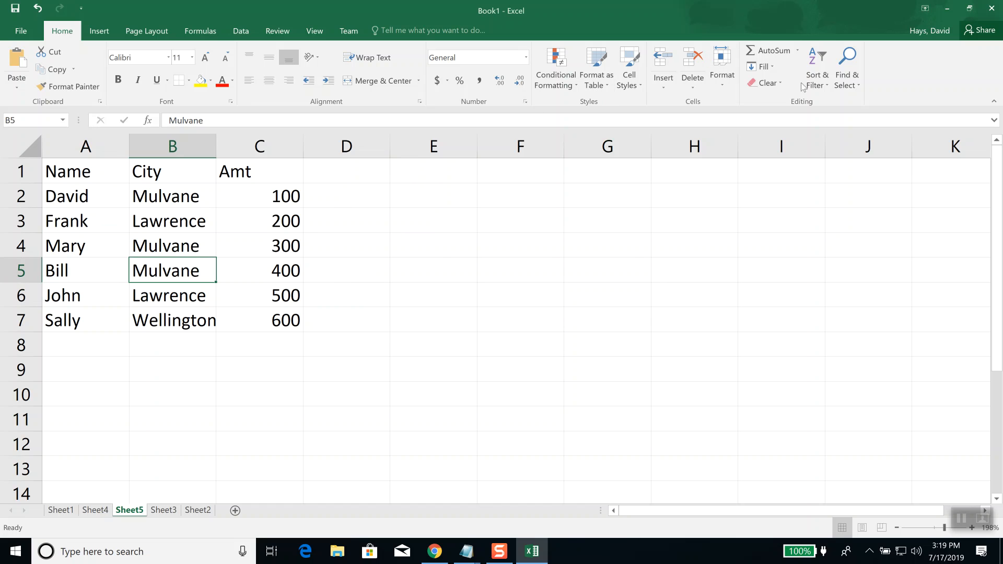
click(826, 86)
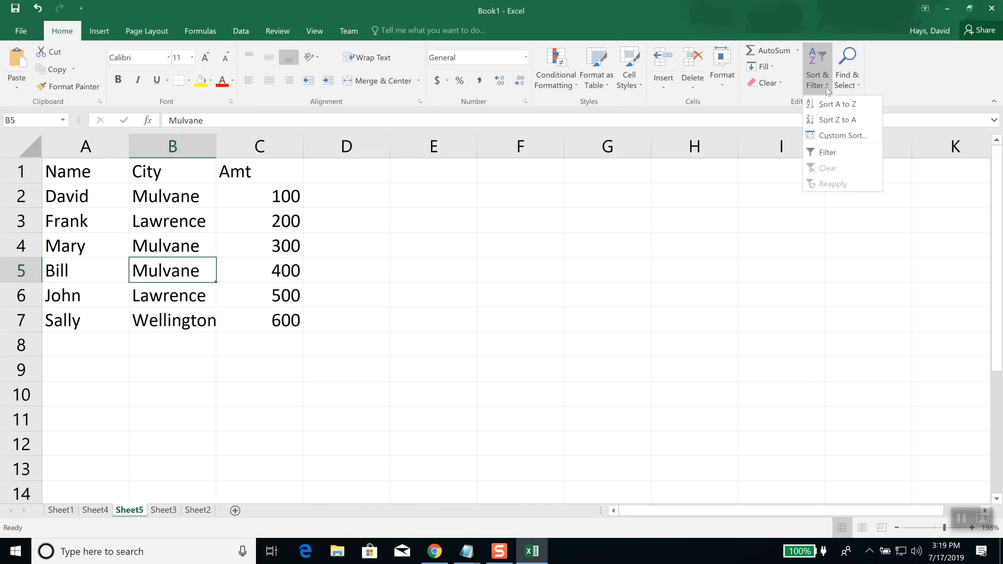
click(830, 138)
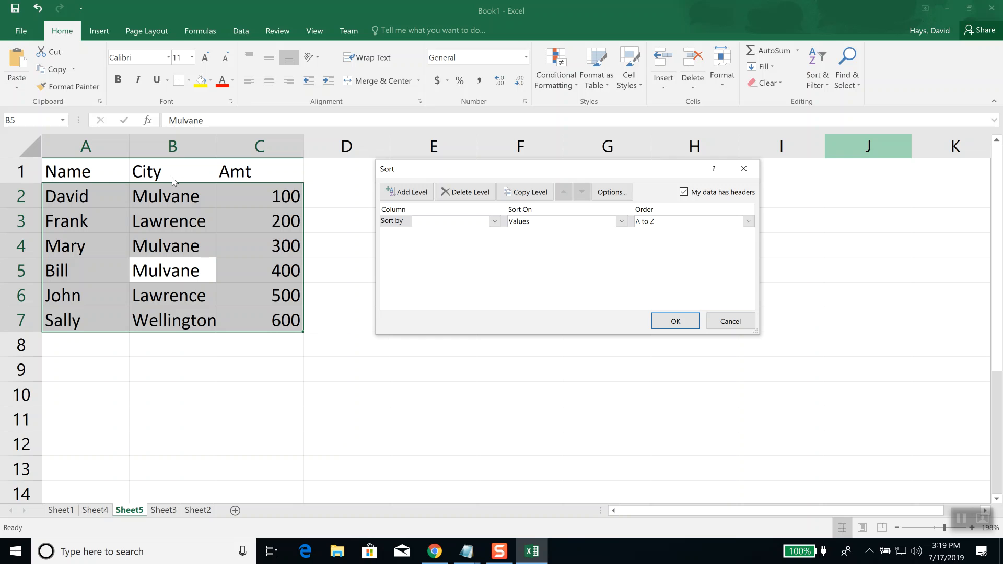
click(684, 192)
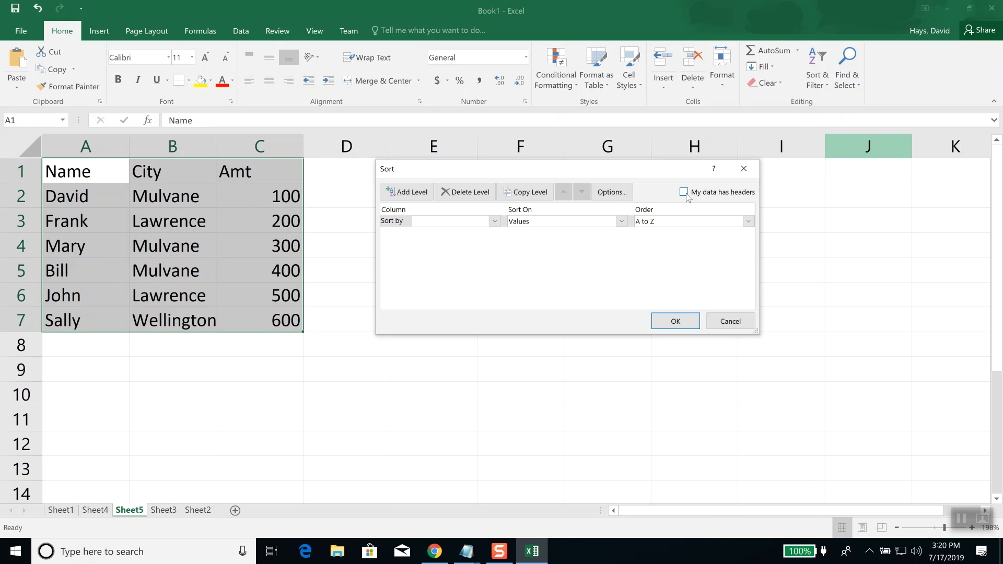
click(683, 192)
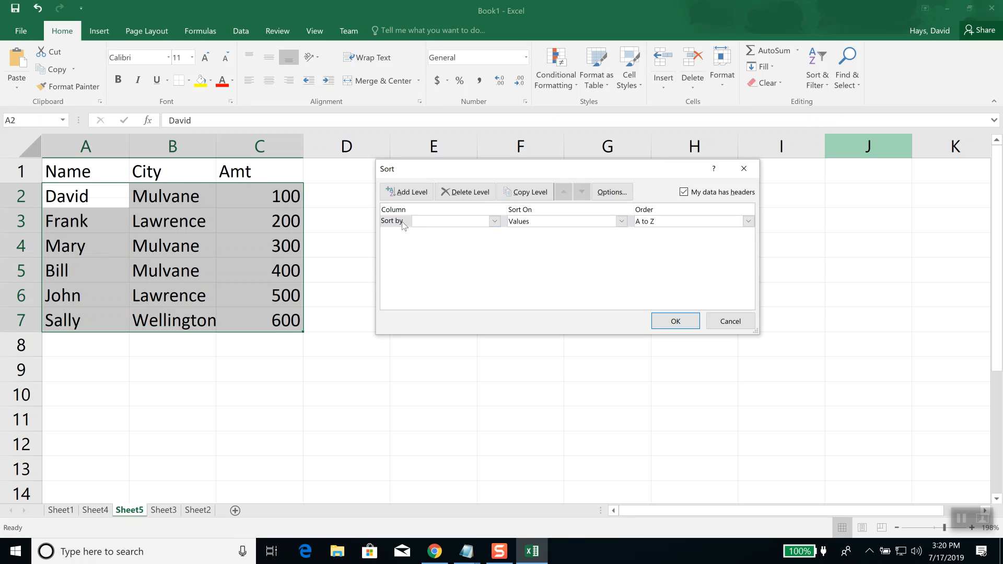
click(495, 223)
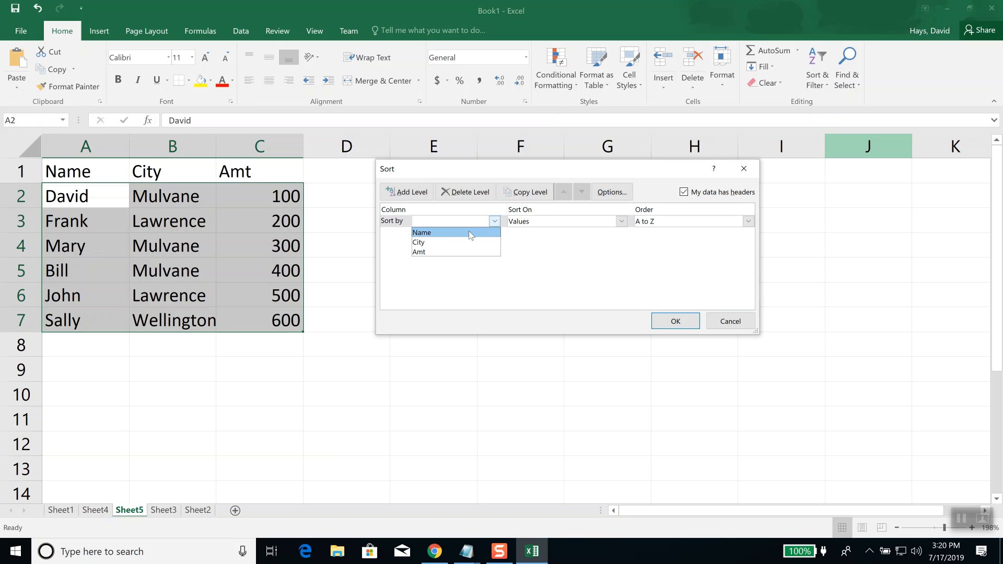
click(437, 243)
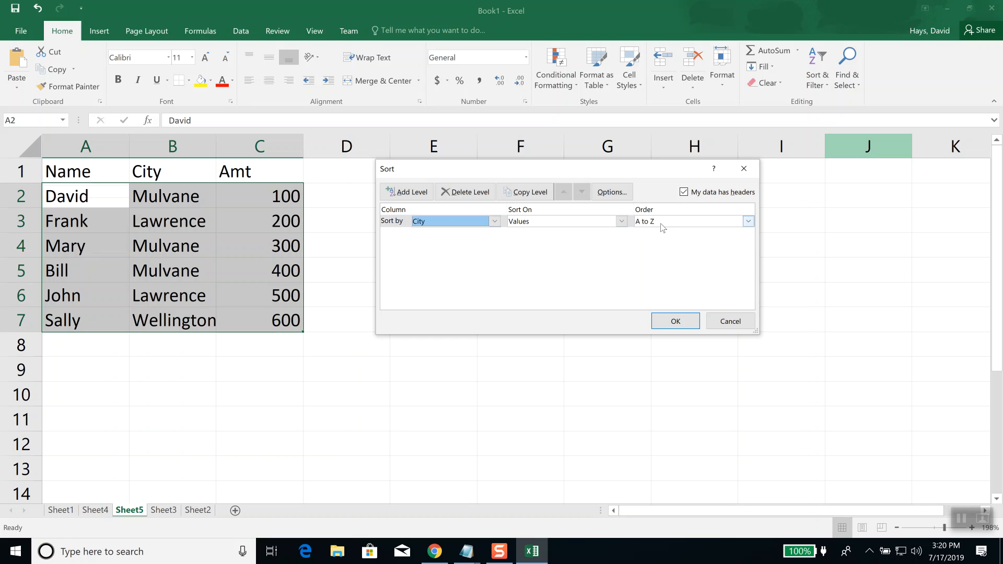
click(676, 321)
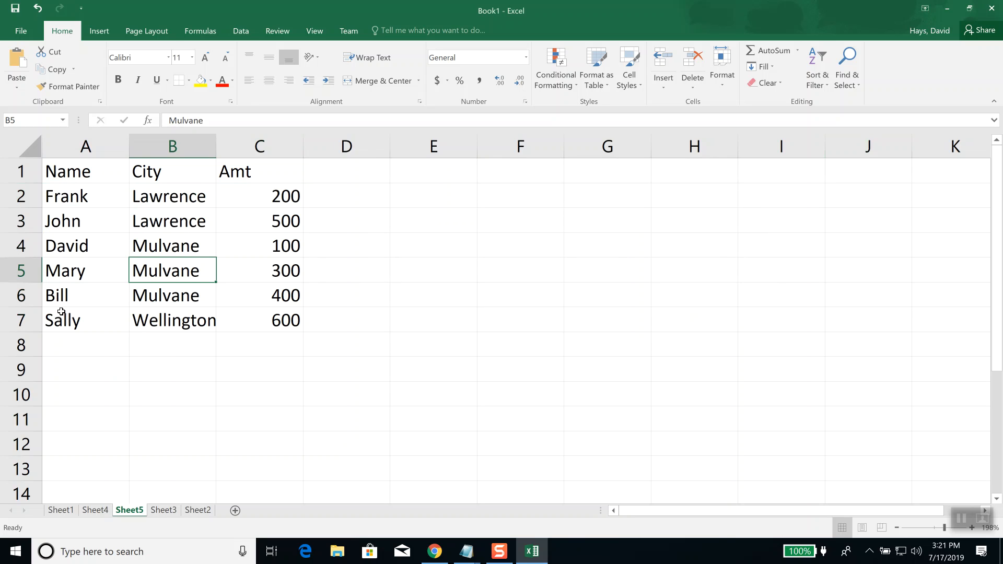
Add a second sort level by Name on values, A to Z, beneath the City level and apply the sort.
click(819, 91)
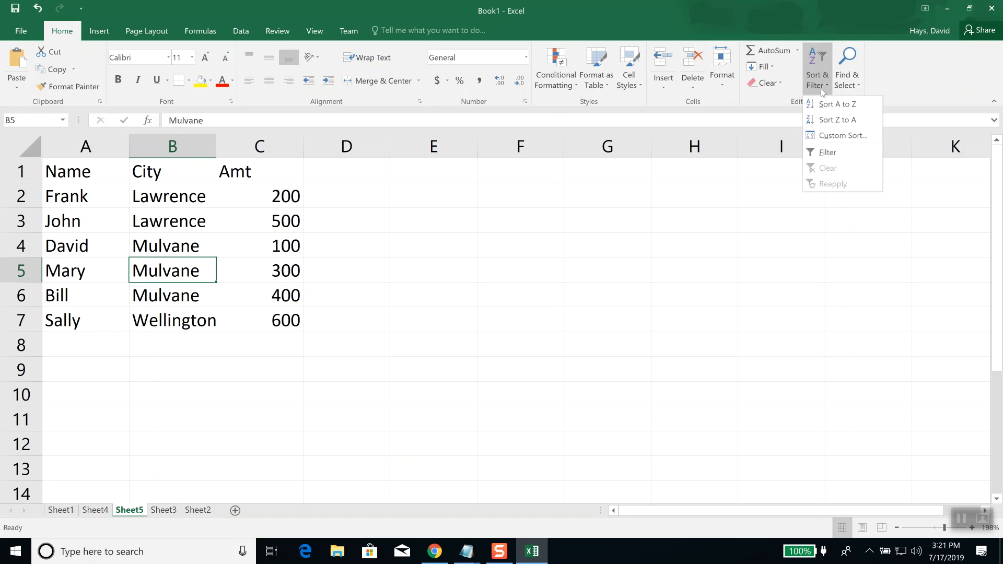
click(831, 137)
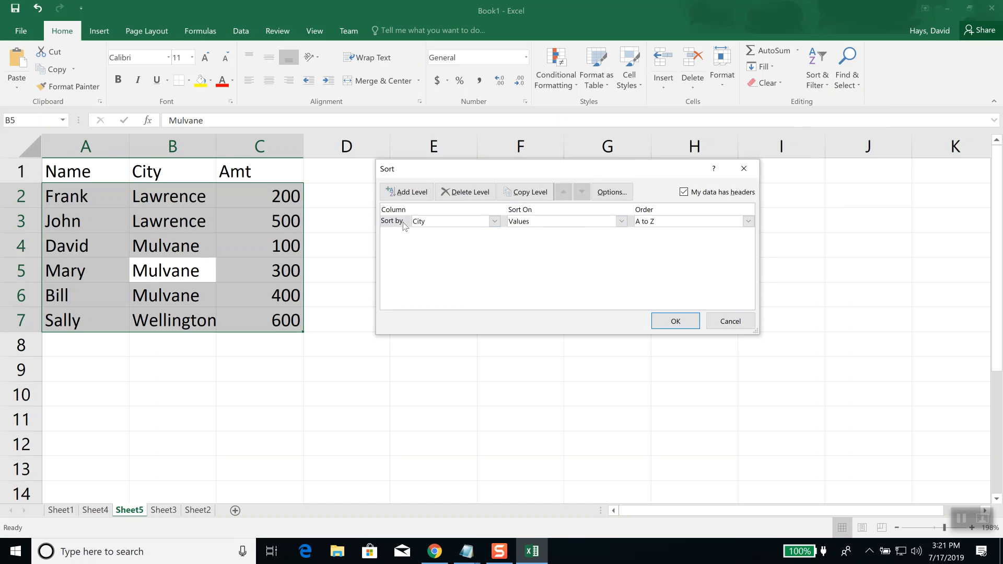
click(421, 193)
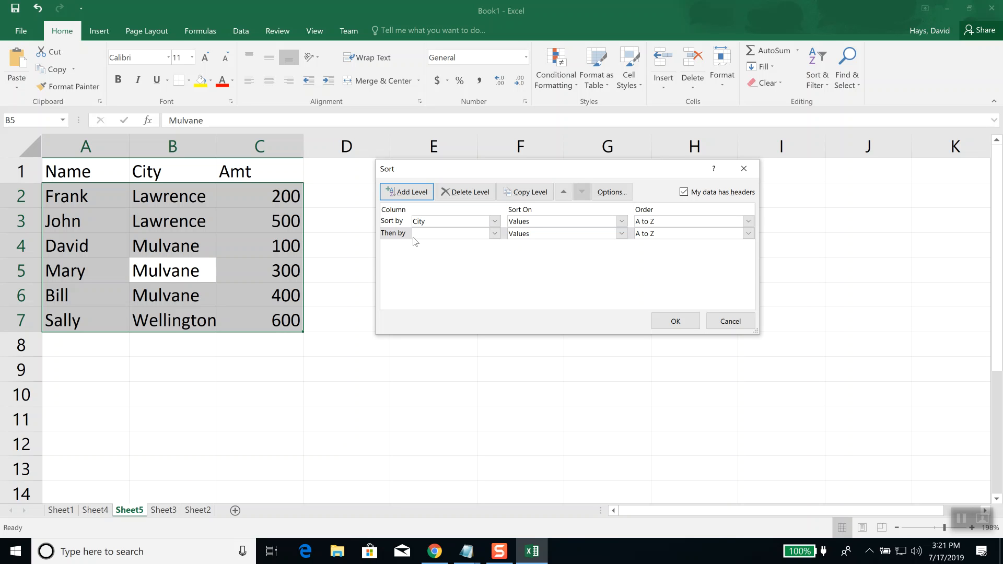
click(493, 235)
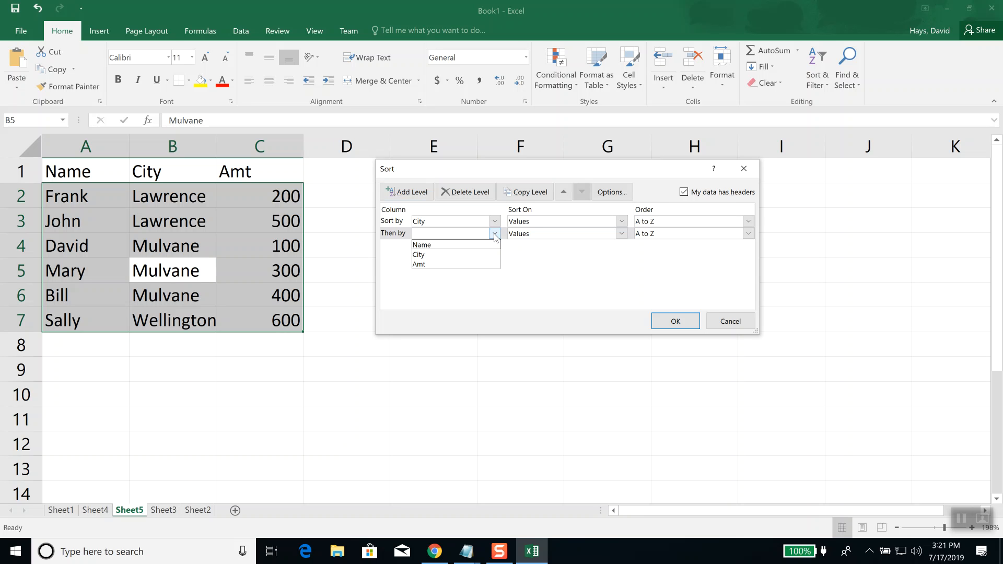
click(440, 245)
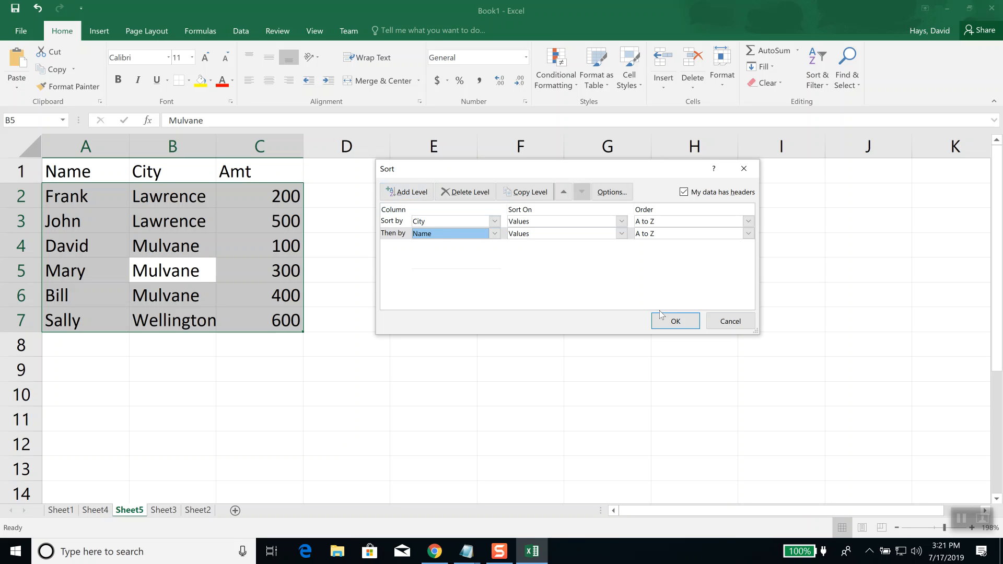
click(675, 321)
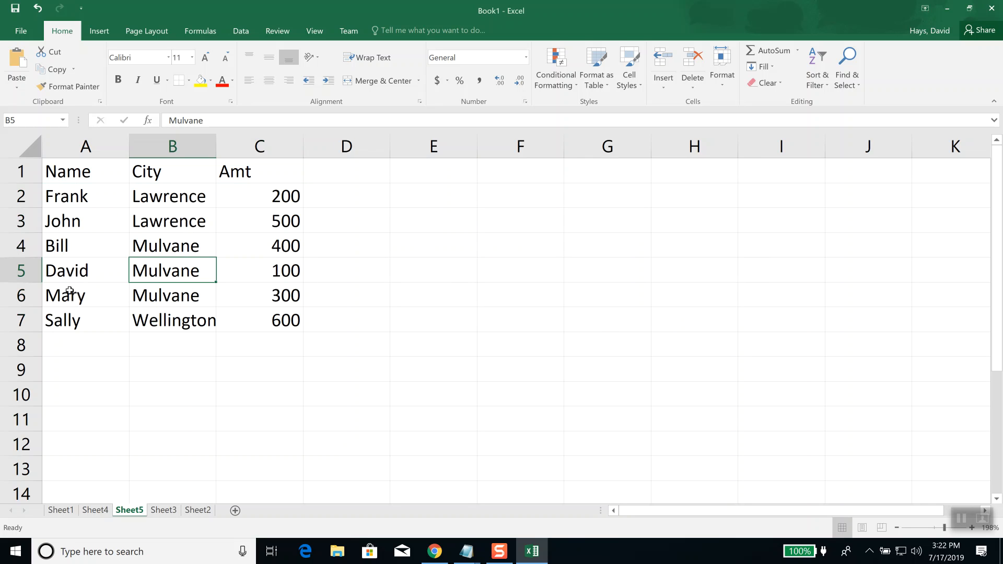
Check the order of the names within the Mulvane rows and return to the Name header cell.
click(67, 252)
click(65, 276)
click(68, 297)
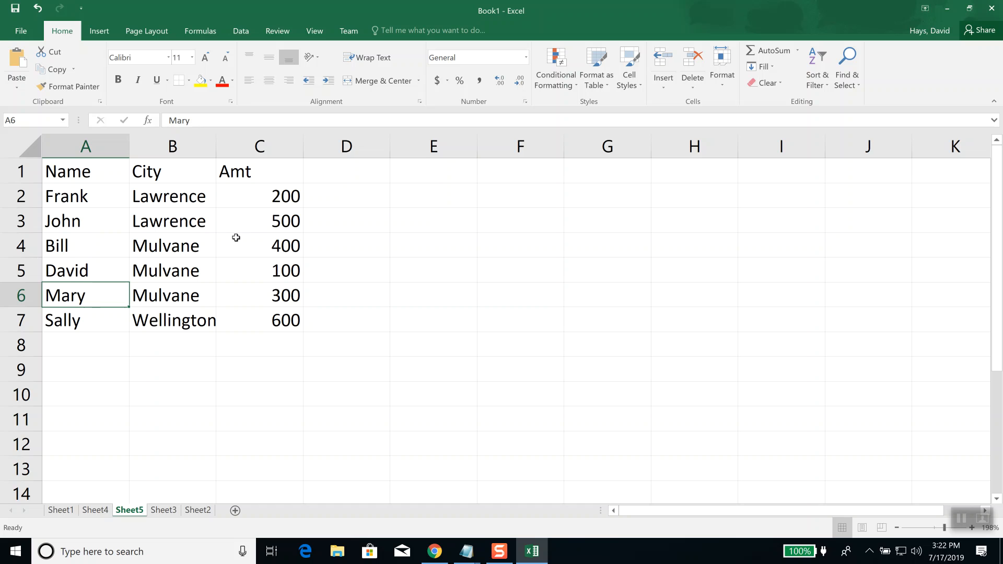
click(75, 170)
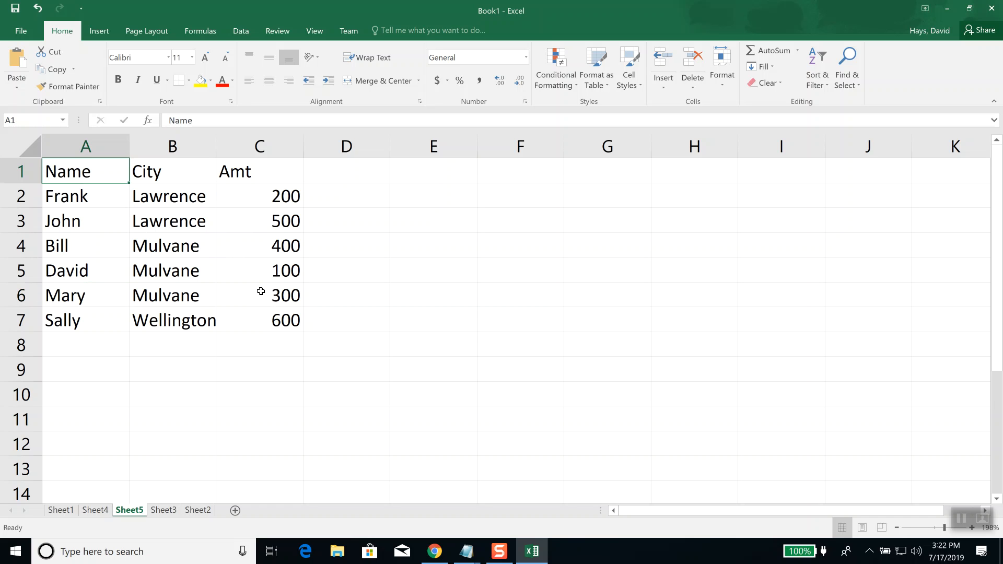
Open the custom sort from a City cell in the table and duplicate its Name level.
click(192, 277)
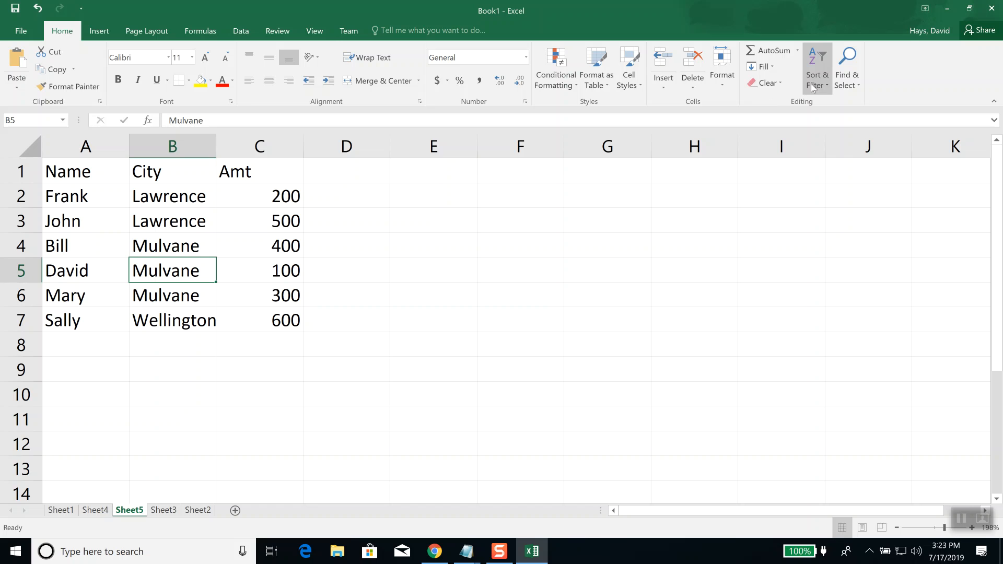
click(824, 84)
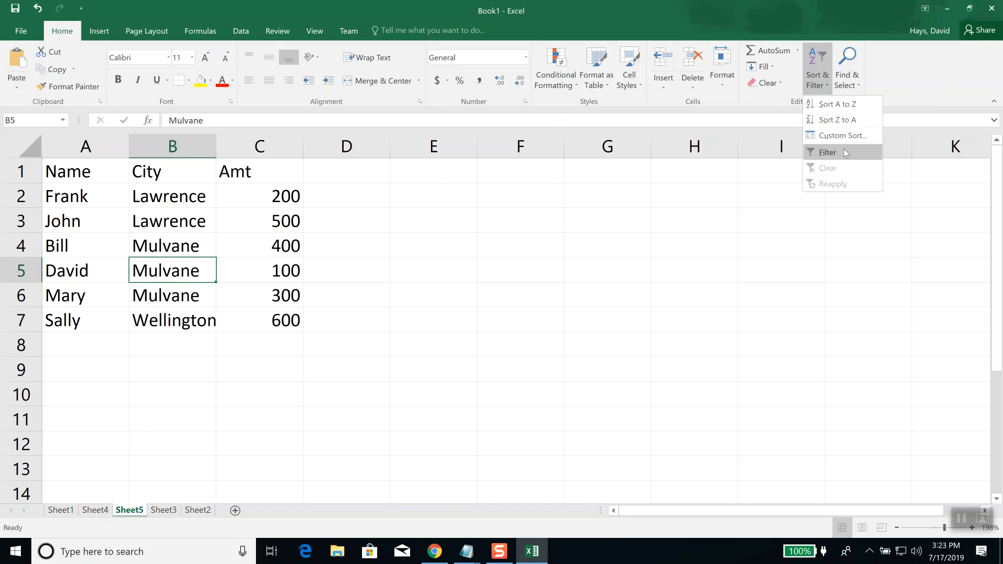
click(841, 136)
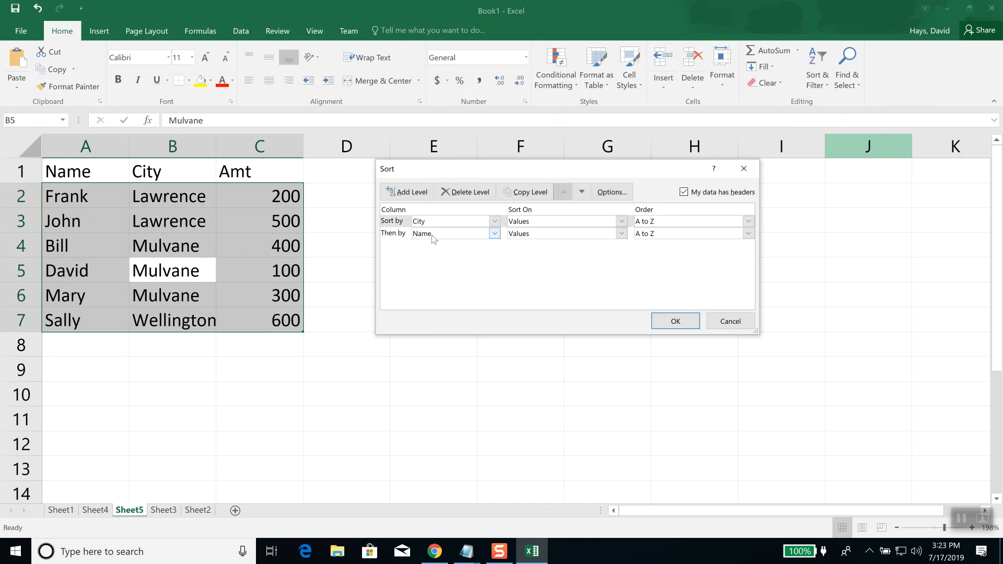
click(401, 235)
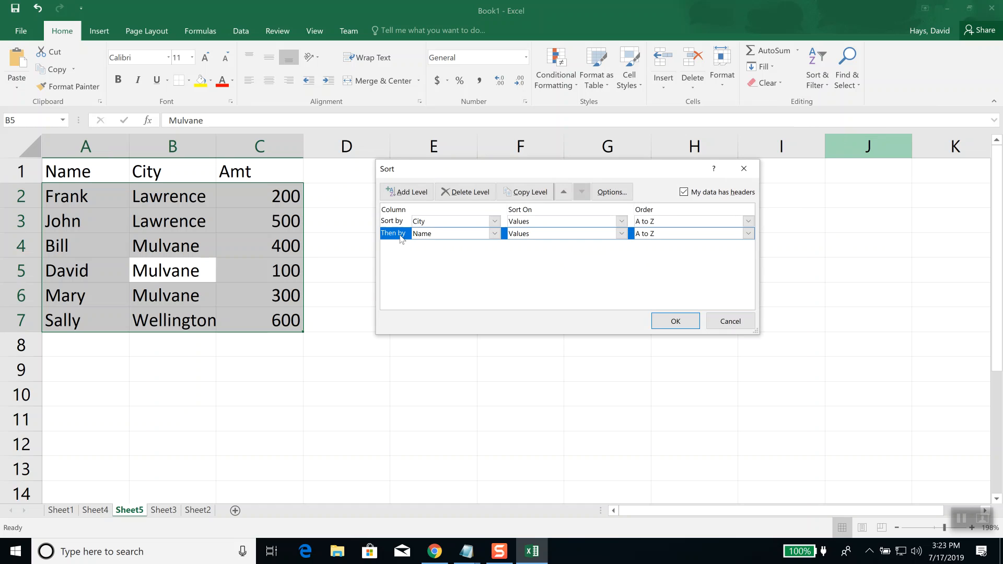
click(528, 193)
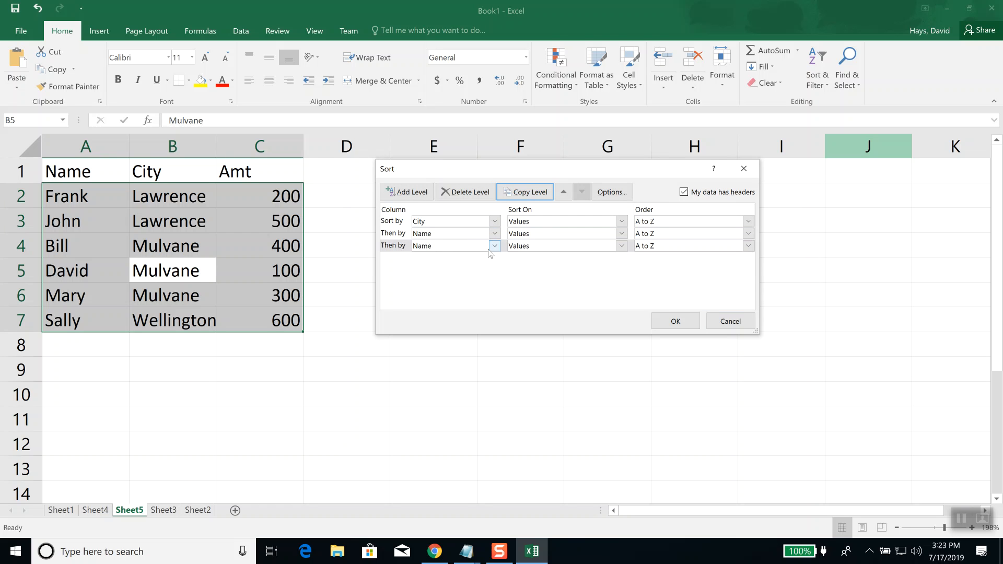
Review the sort-on choices of the second level and the order choices of the duplicate Name level, including its custom lists.
click(621, 235)
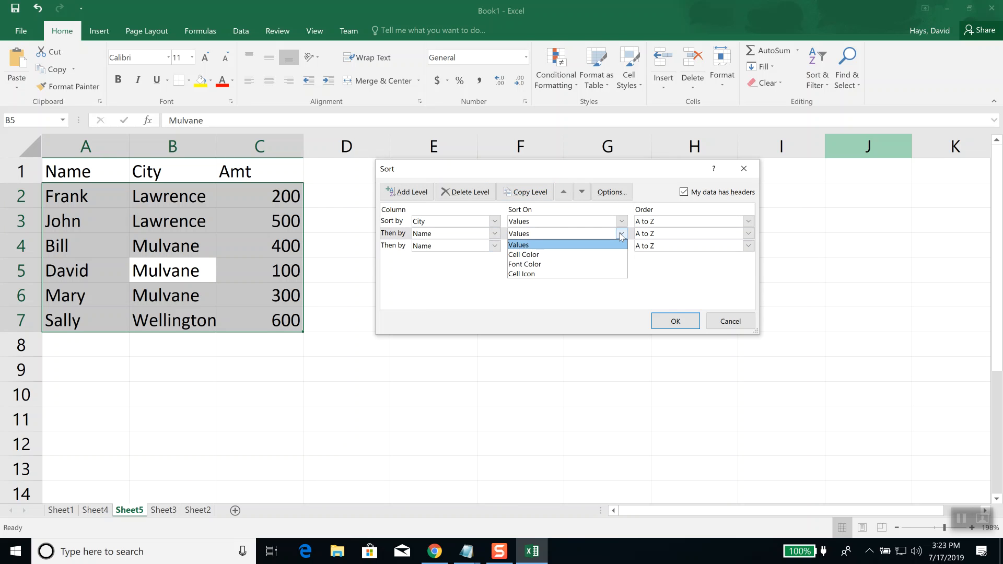
click(468, 261)
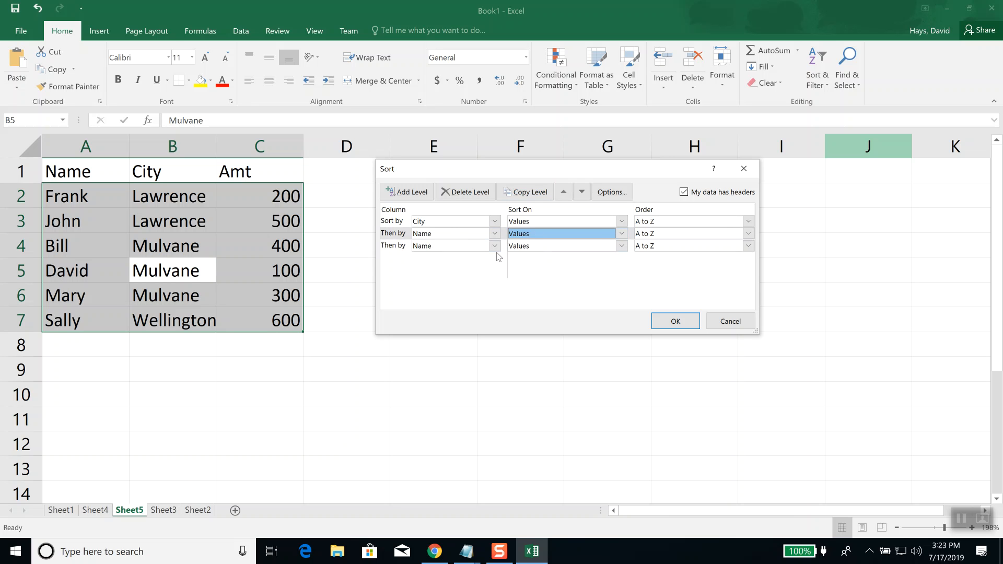
click(394, 247)
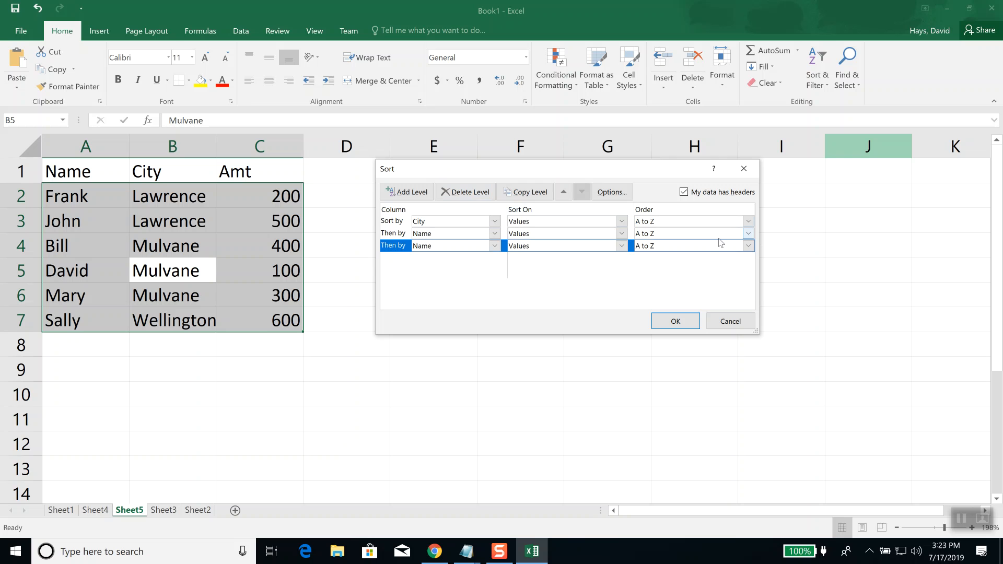
click(750, 248)
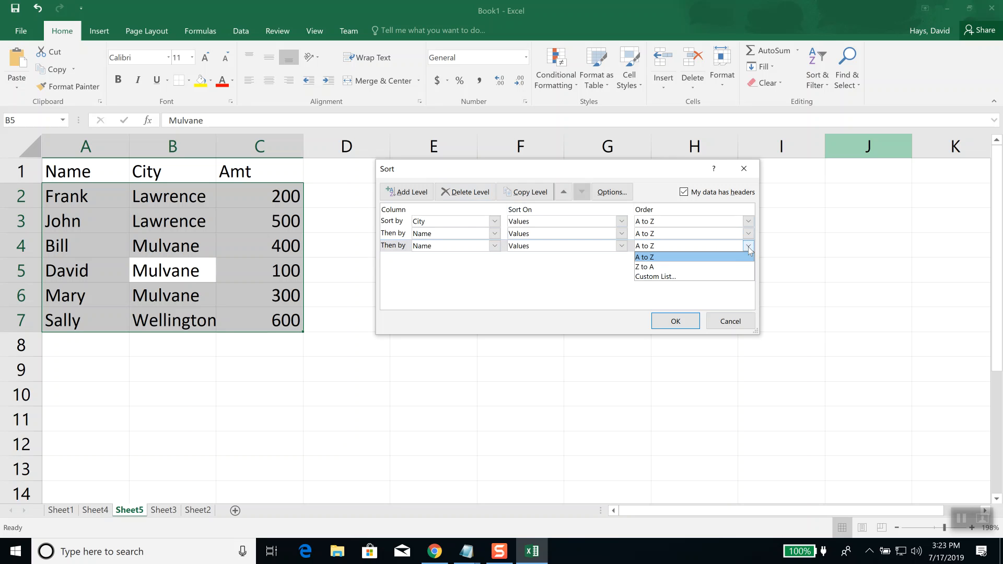
click(666, 277)
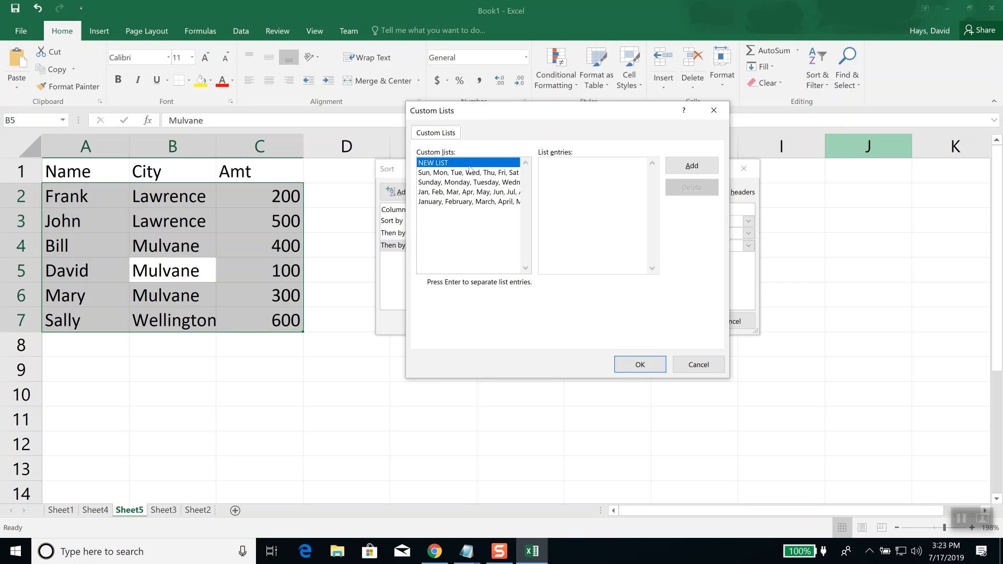
click(699, 365)
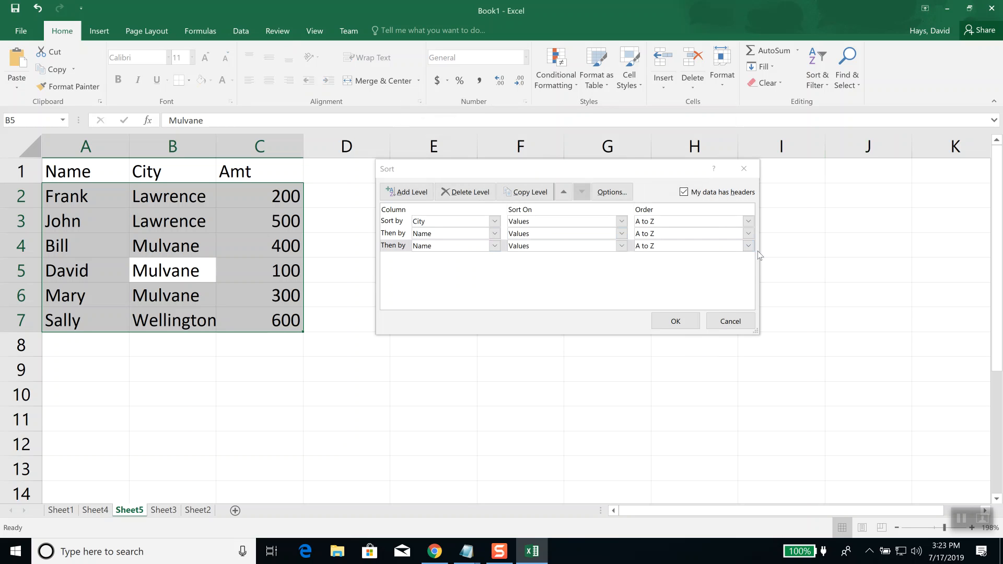
Delete the duplicate Name level, and move the remaining Name level above City and back below it.
click(397, 246)
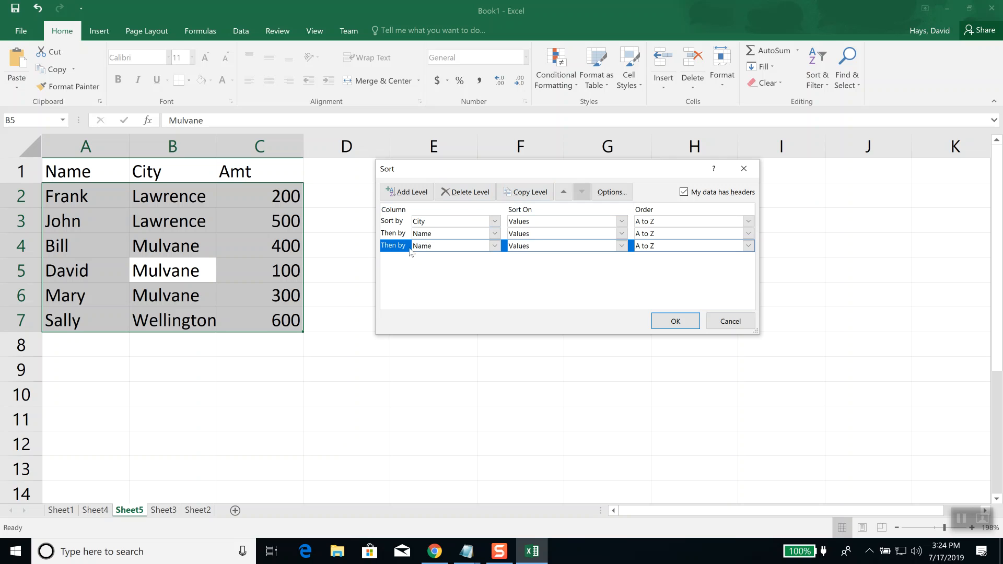
click(460, 191)
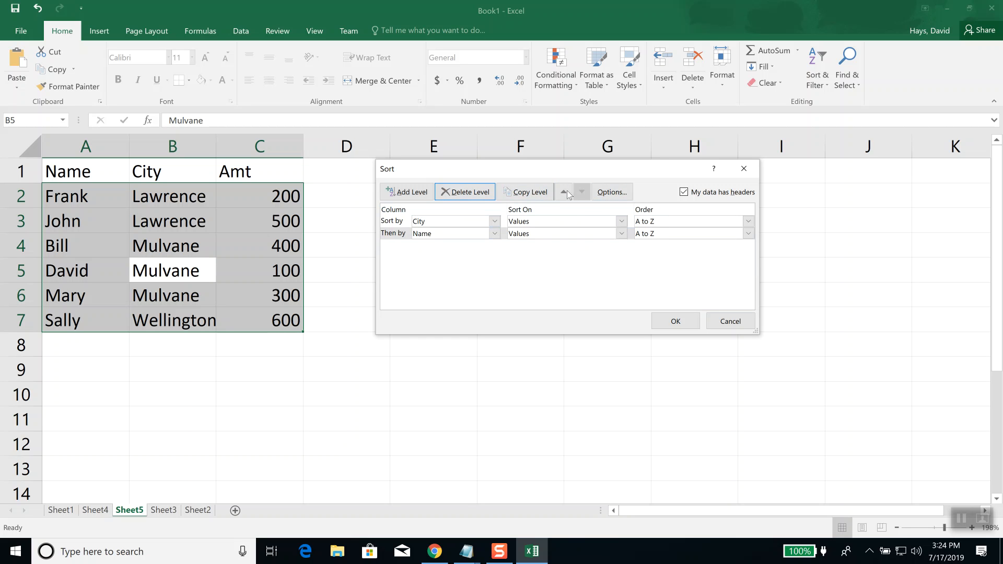
click(396, 236)
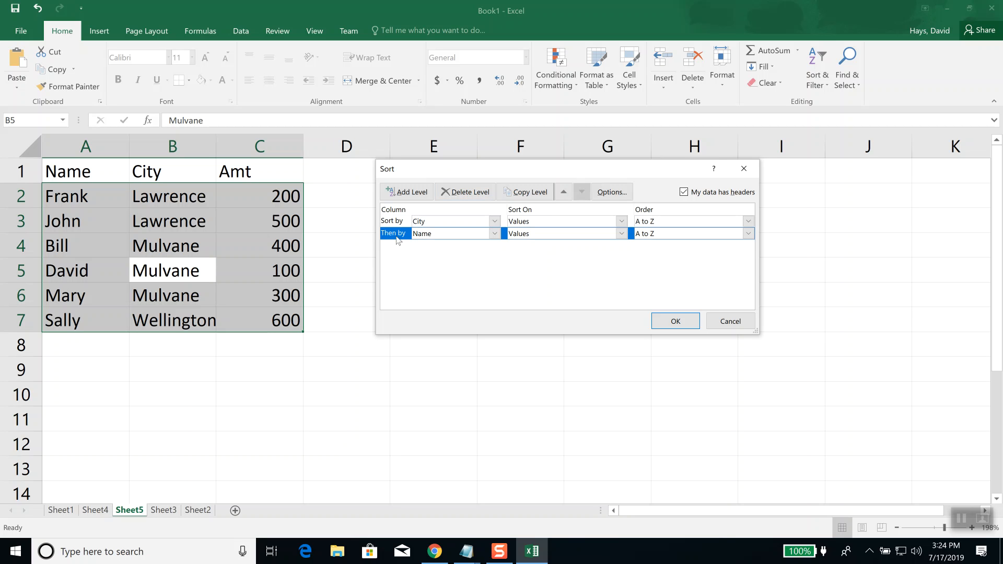
click(569, 194)
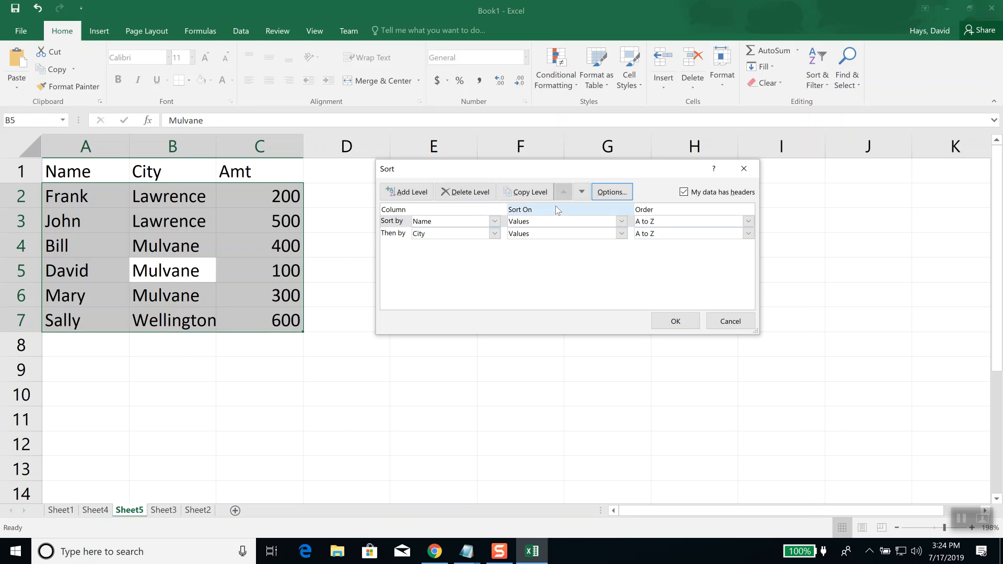
click(404, 223)
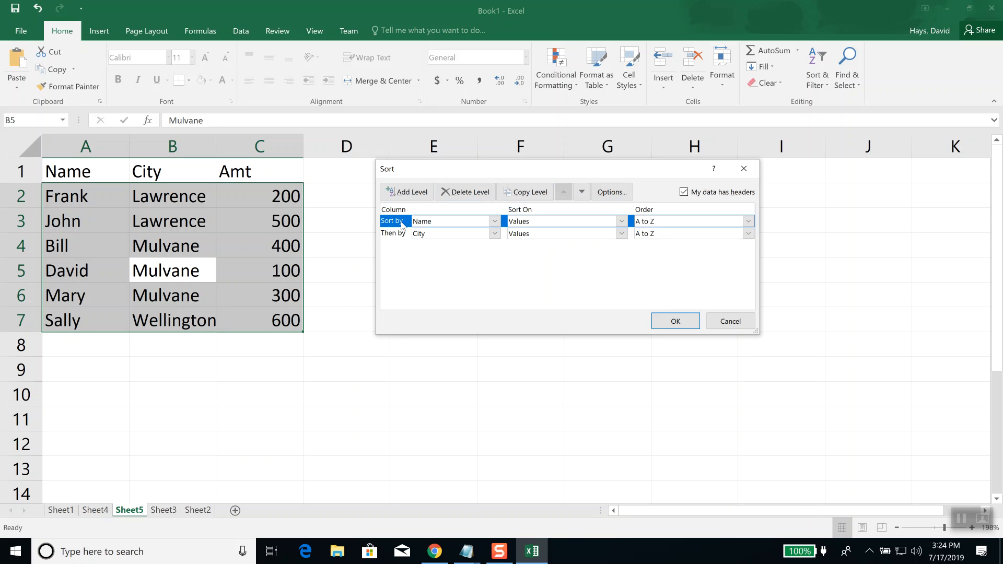
click(581, 192)
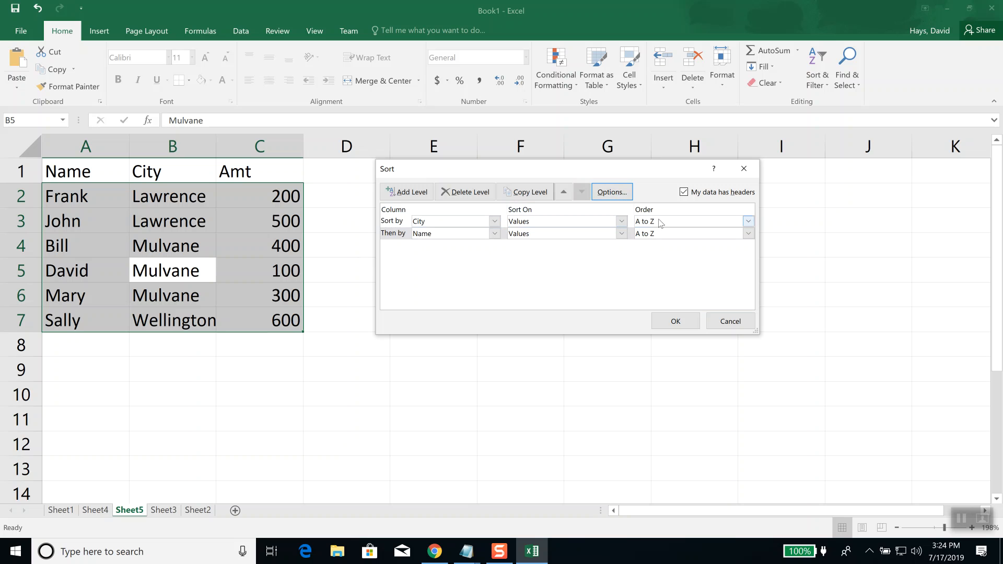
Review the sort options for case sensitivity and orientation, and close the custom sort without applying it.
click(622, 195)
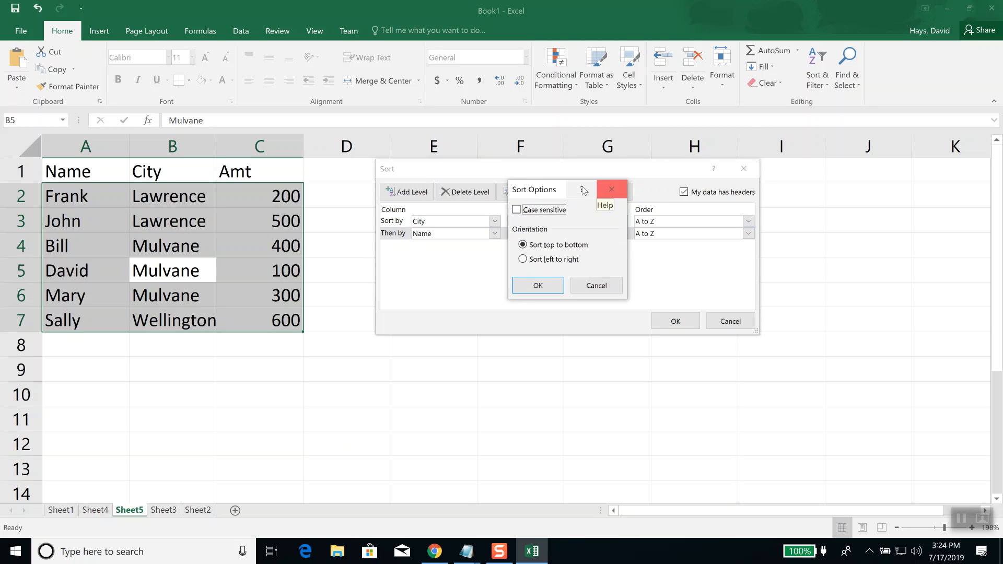
click(591, 287)
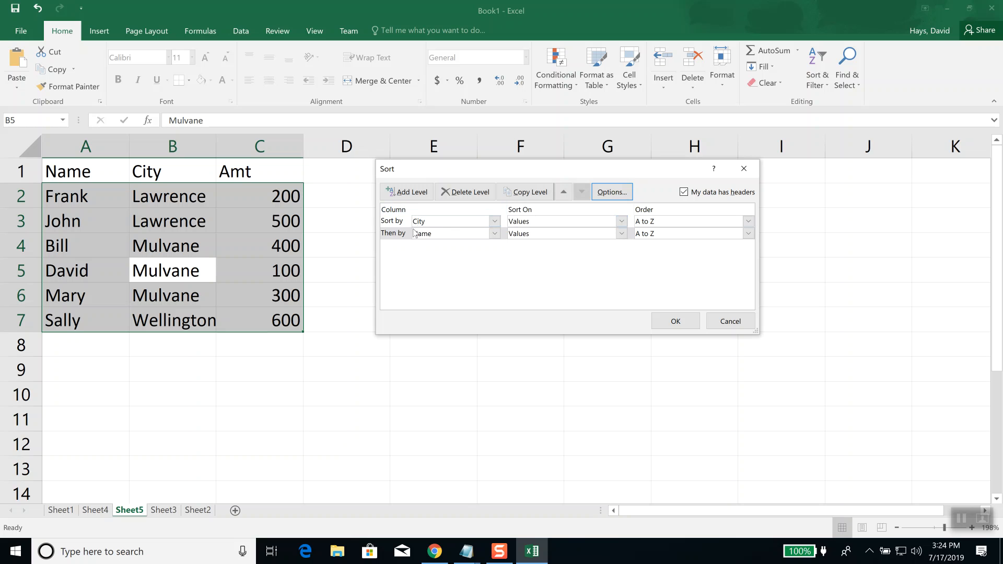
click(395, 236)
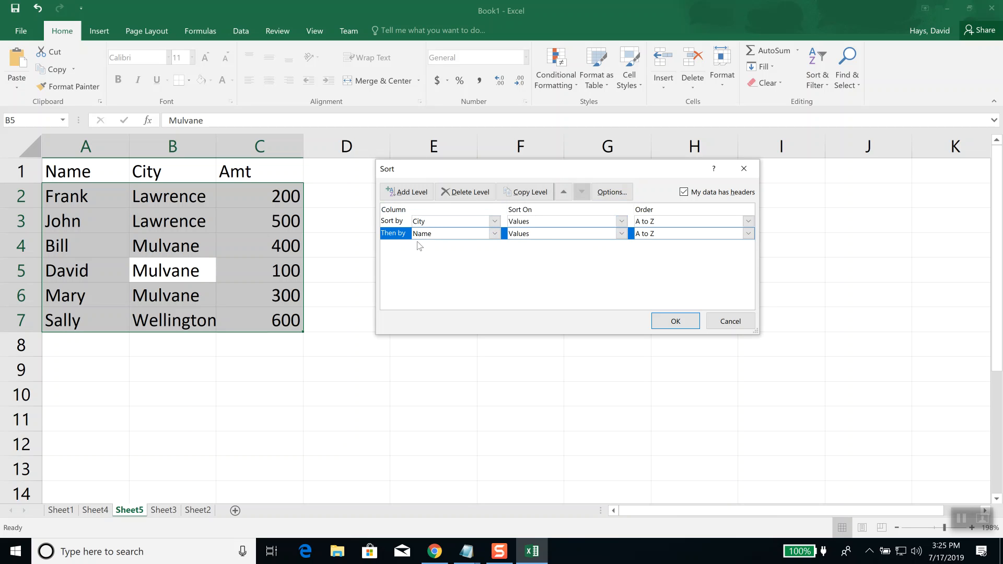
click(611, 192)
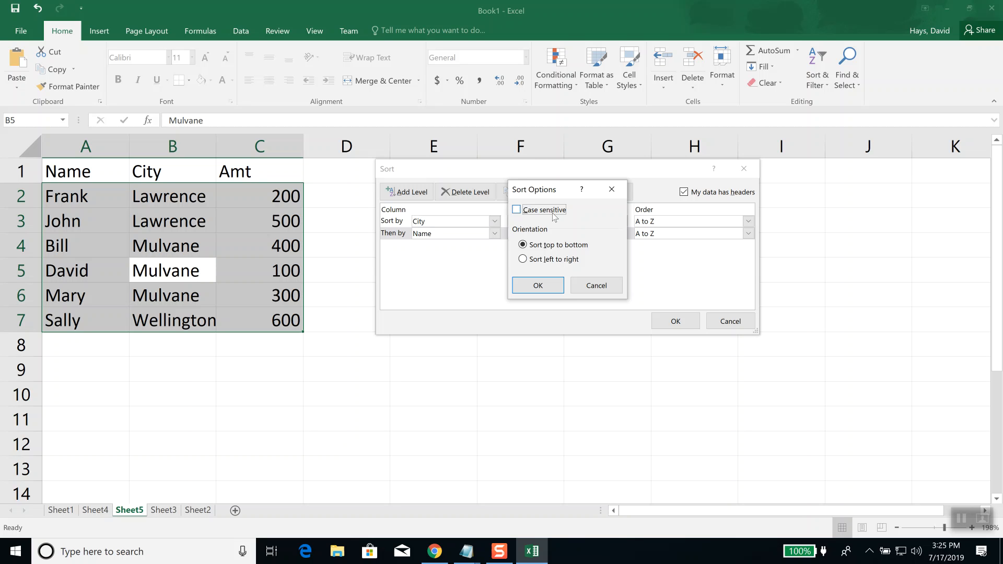
click(596, 286)
click(729, 322)
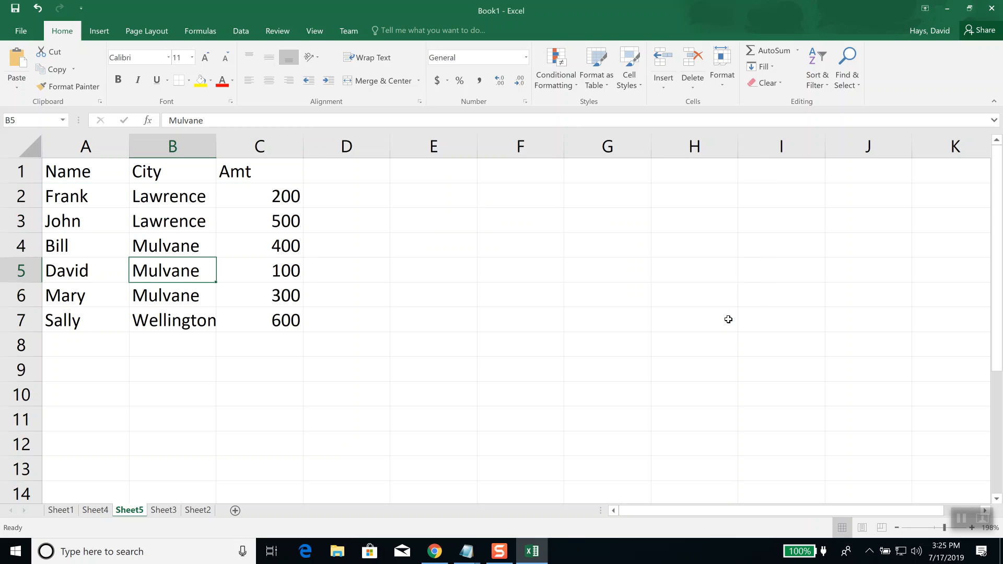
Clear the contents of cells A1 through I4 on Sheet2 and return to cell A1.
click(198, 510)
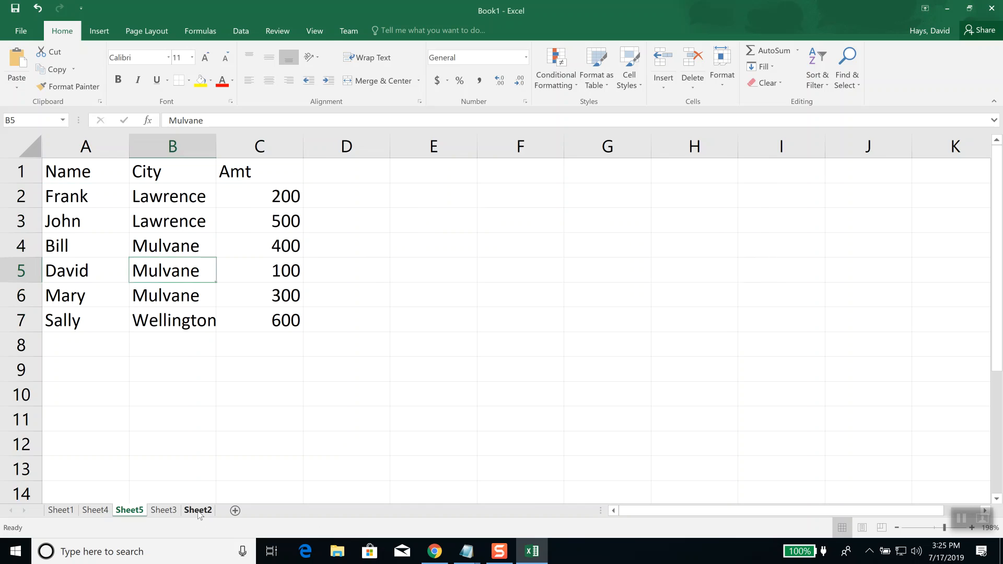
drag(738, 232, 78, 170)
key(Delete)
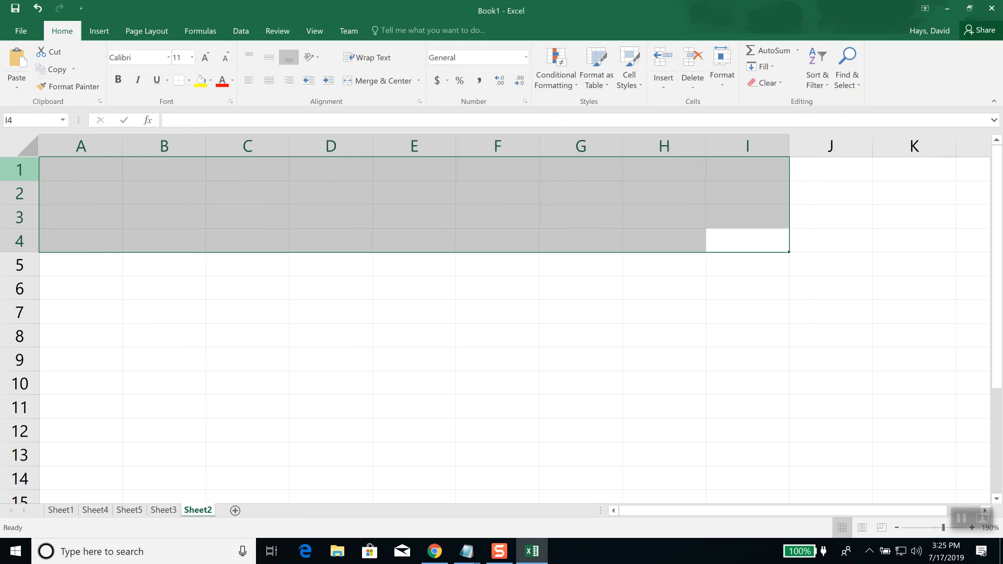
key(ctrl+Home)
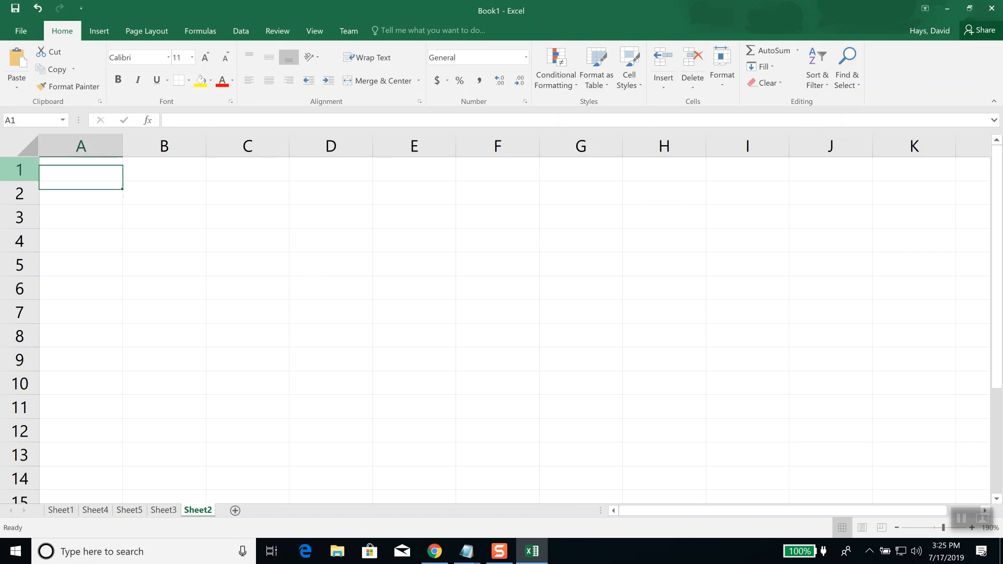
Enter KS, Ks, ks and kS in cells A1 through A4.
text(KS)
key(Return)
text(Ks)
key(Return)
text(ks)
key(Return)
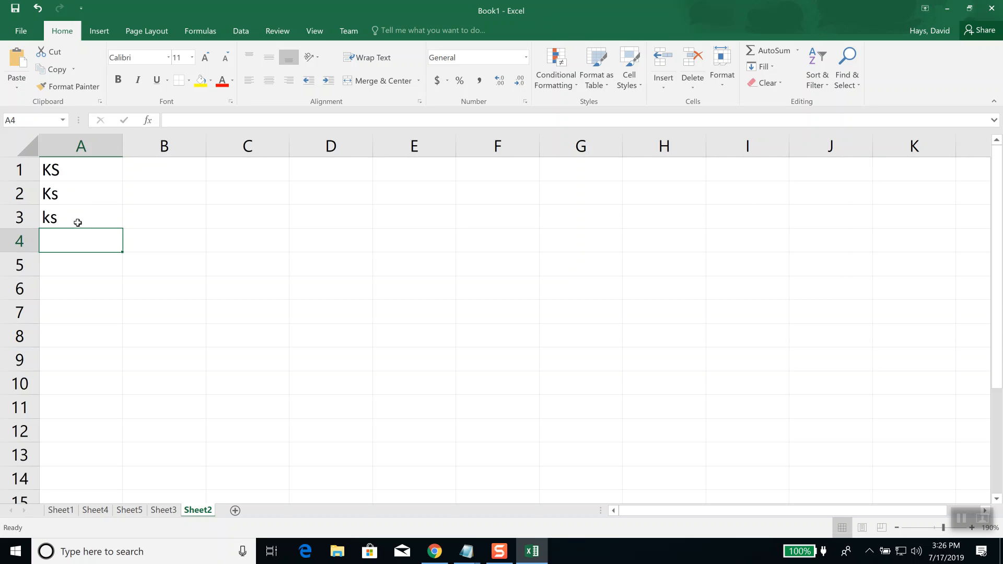
text(kS)
key(Return)
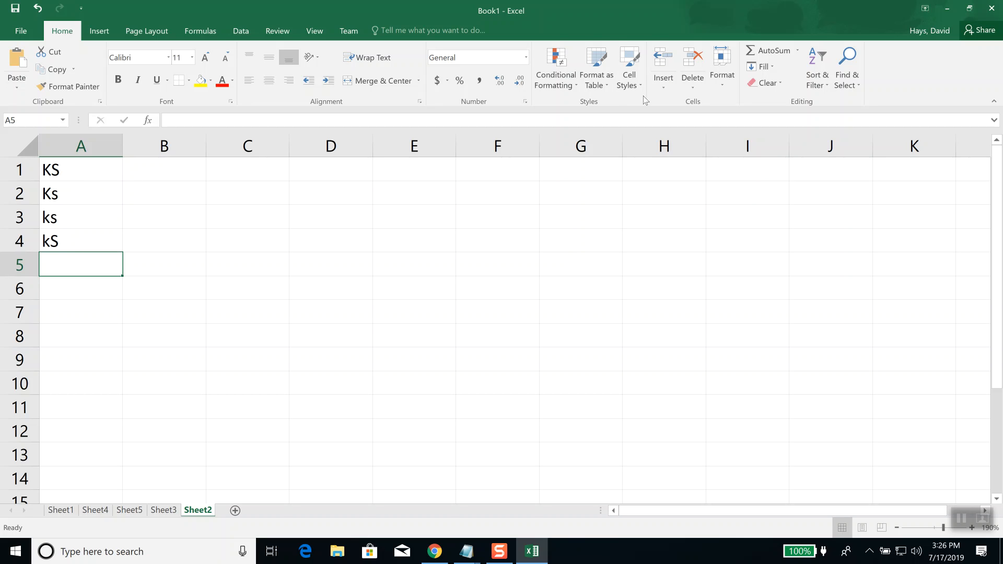
Try the case-sensitive option in a custom sort of the column A entries and cancel the sort.
click(74, 187)
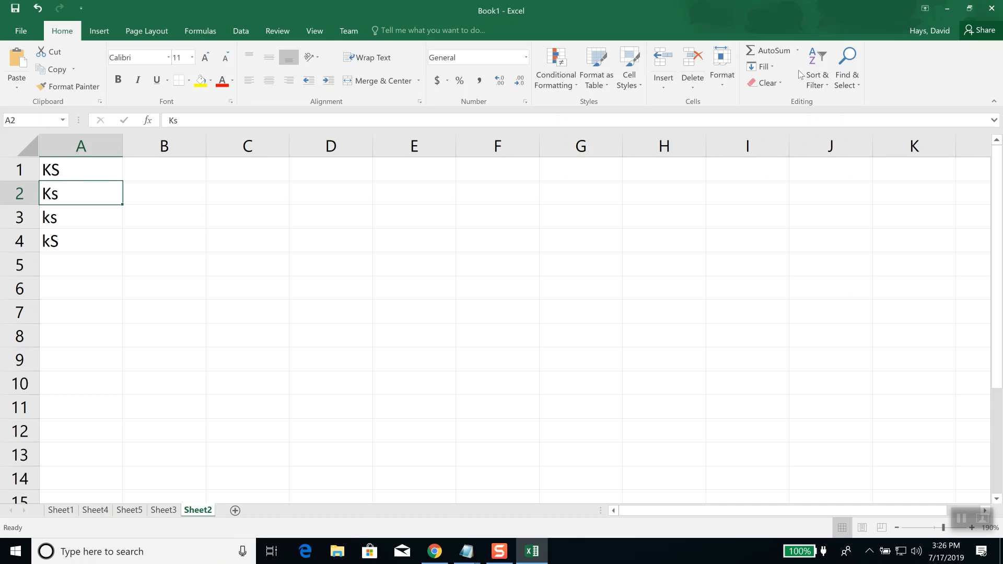
click(828, 82)
click(835, 133)
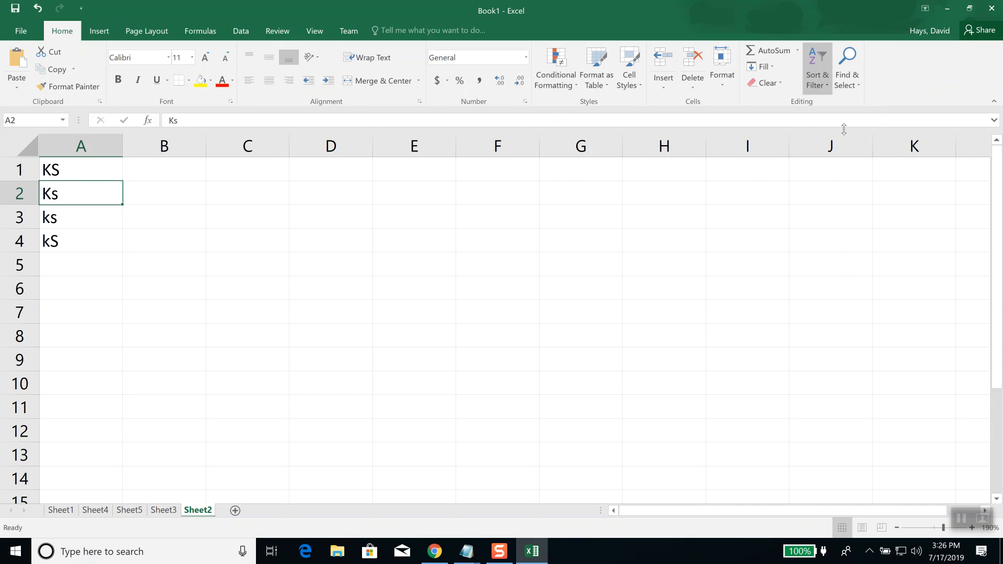
click(611, 192)
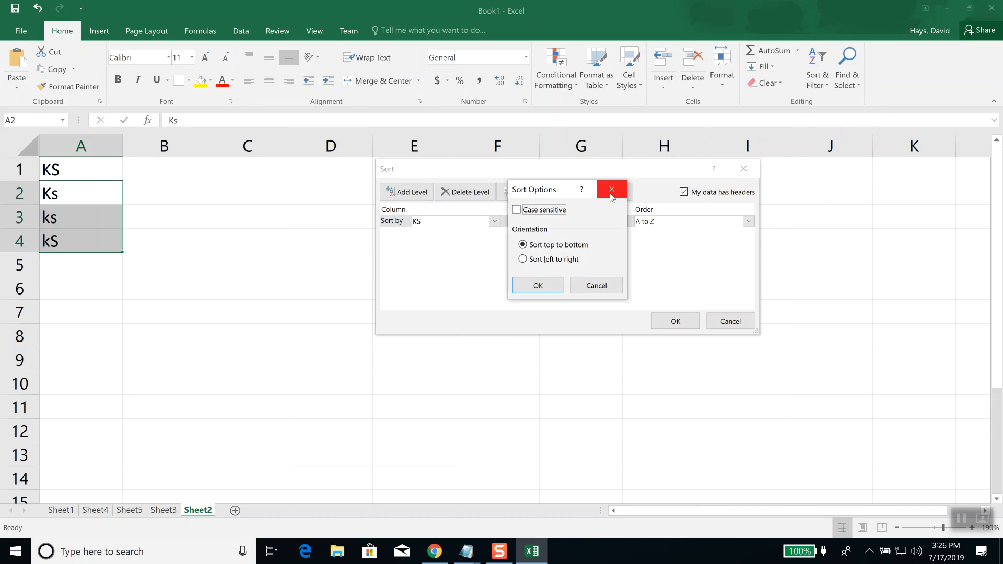
click(567, 209)
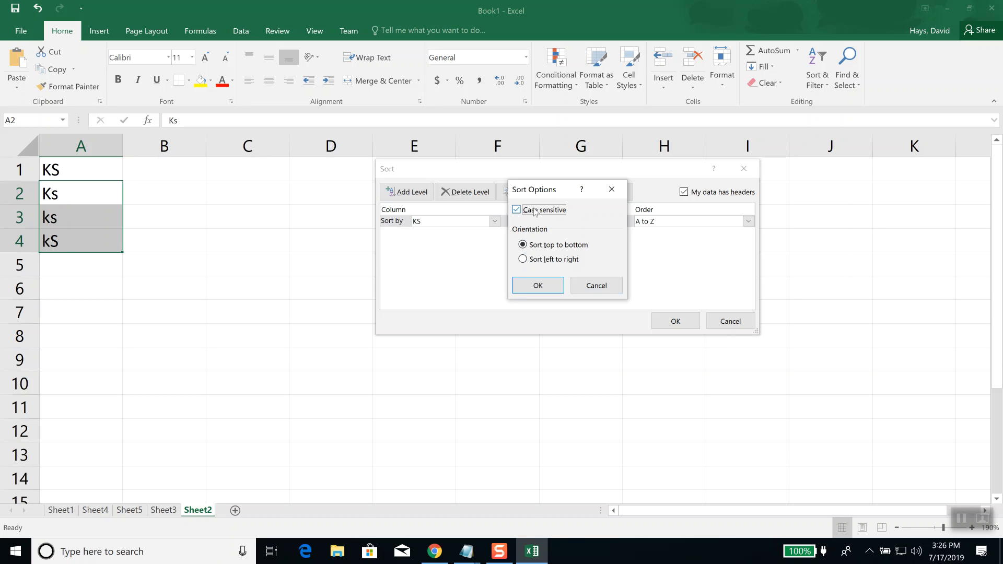
click(607, 285)
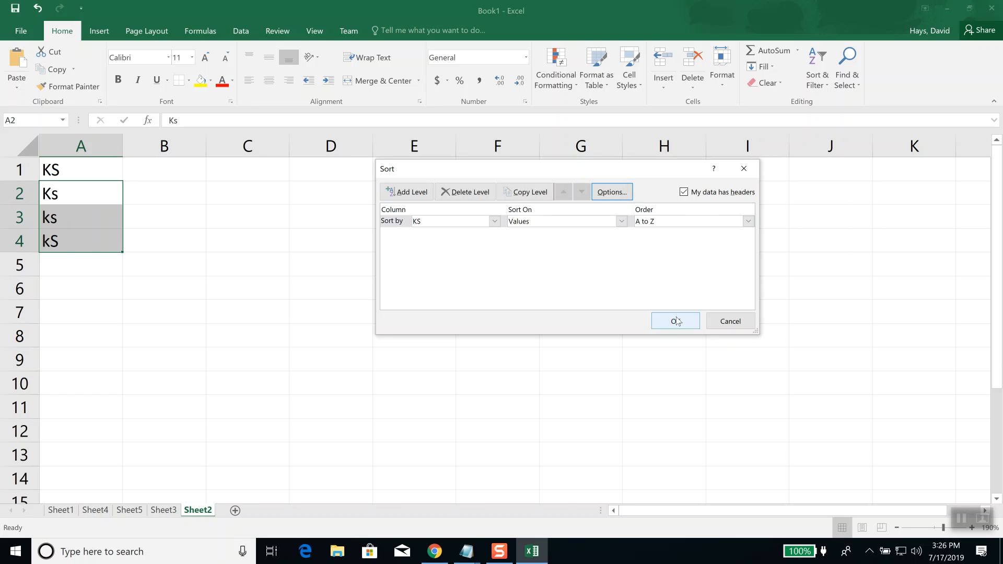
click(722, 327)
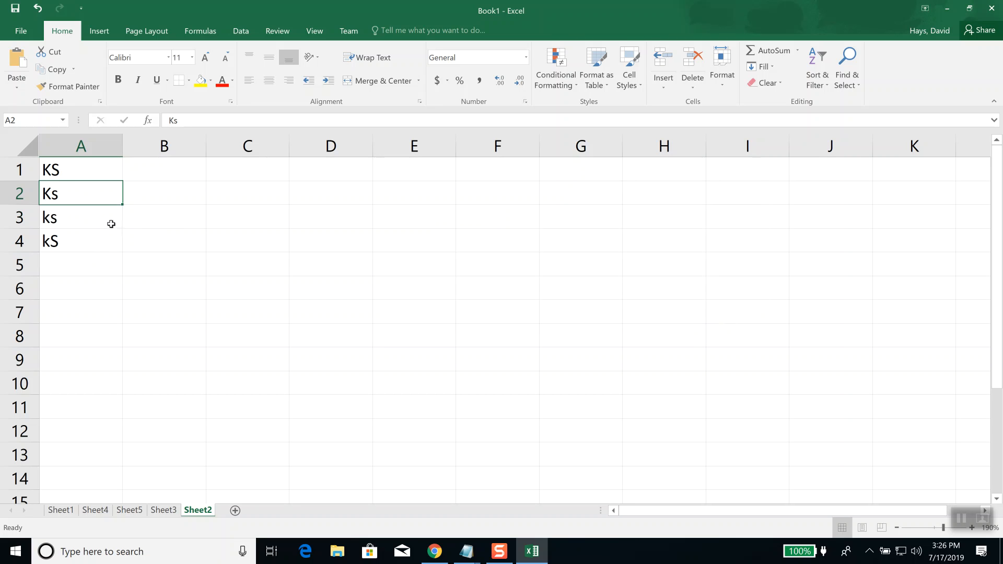
Compare the capitalization of the four entries in cells A1 through A4.
click(61, 168)
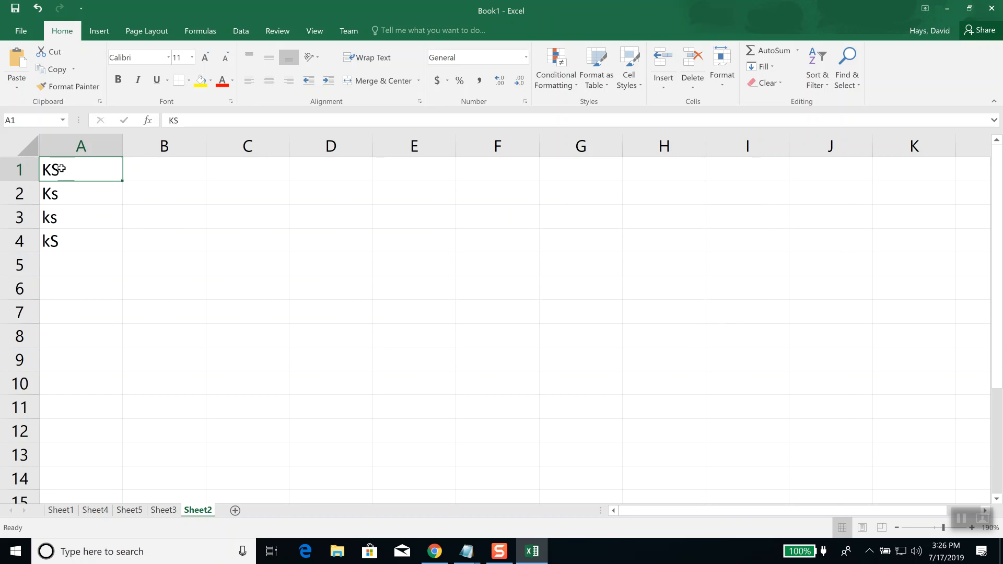
click(57, 243)
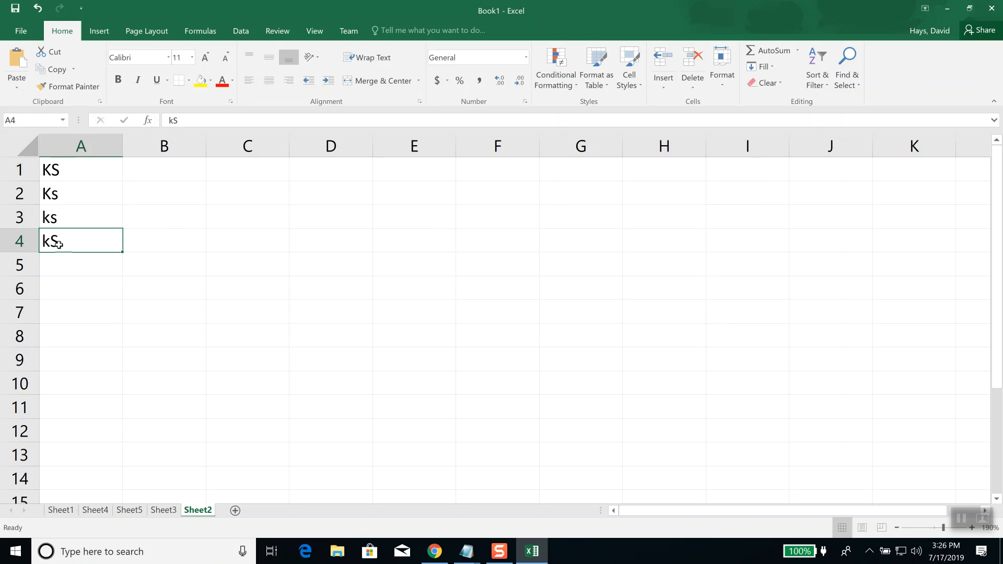
click(60, 176)
click(64, 196)
click(65, 218)
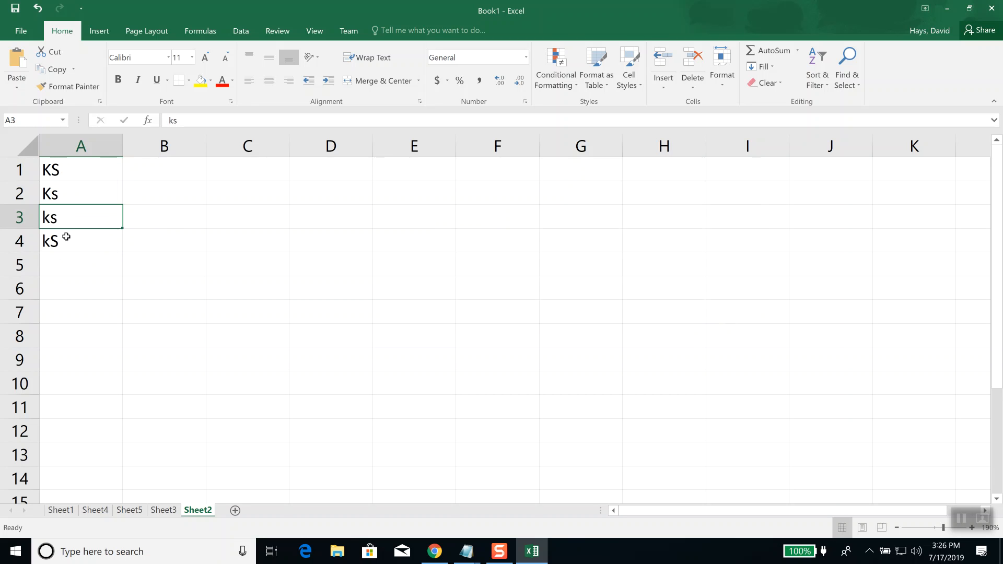
click(66, 237)
Enter Kansas in cell A5 and Oz in cell A6.
click(66, 264)
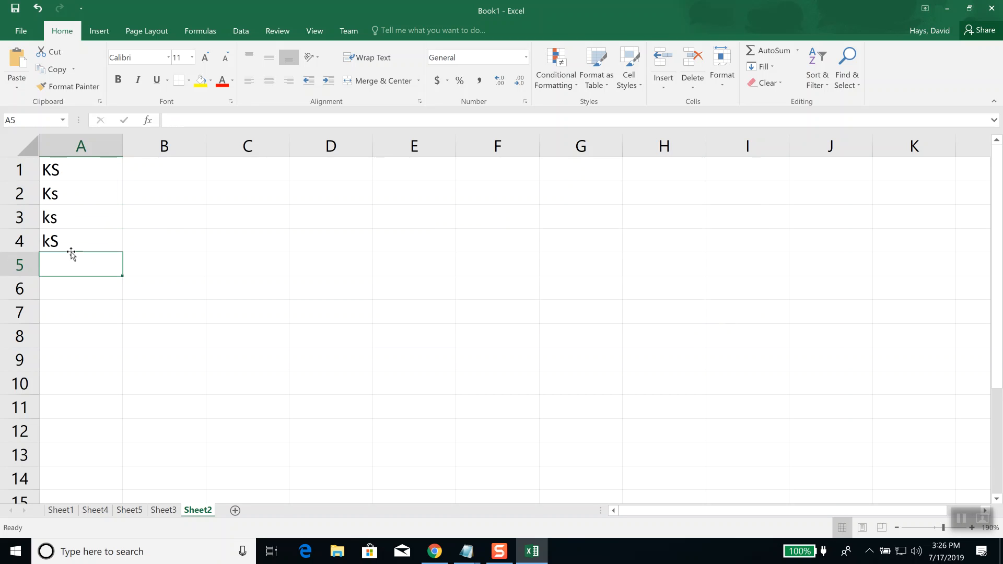
text(Kansas)
key(Return)
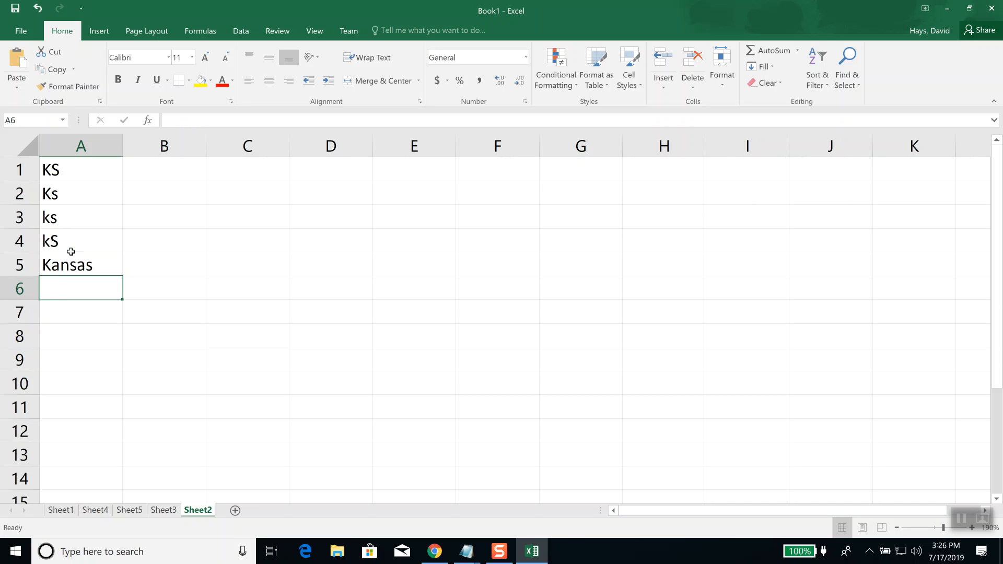
text(Oz)
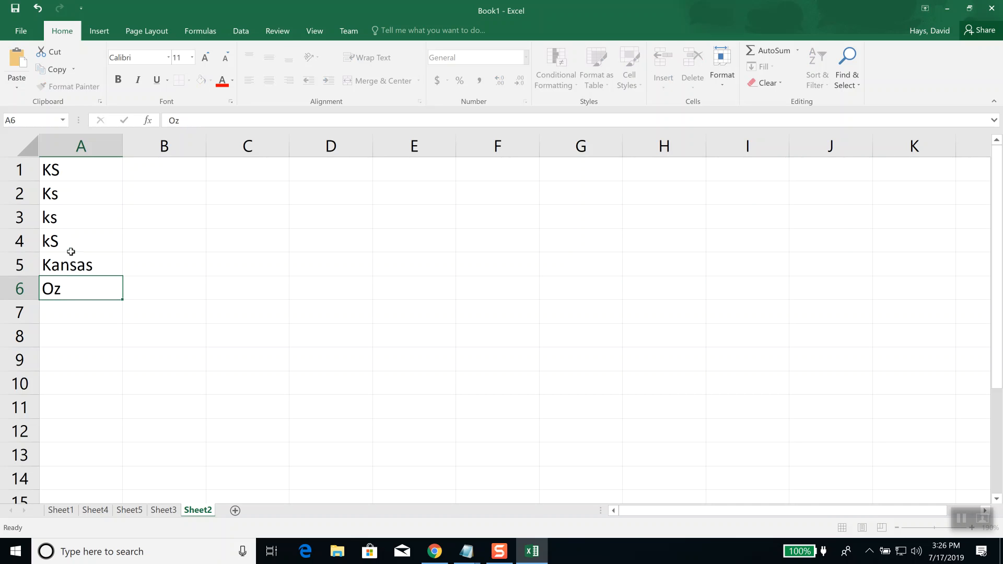
key(Return)
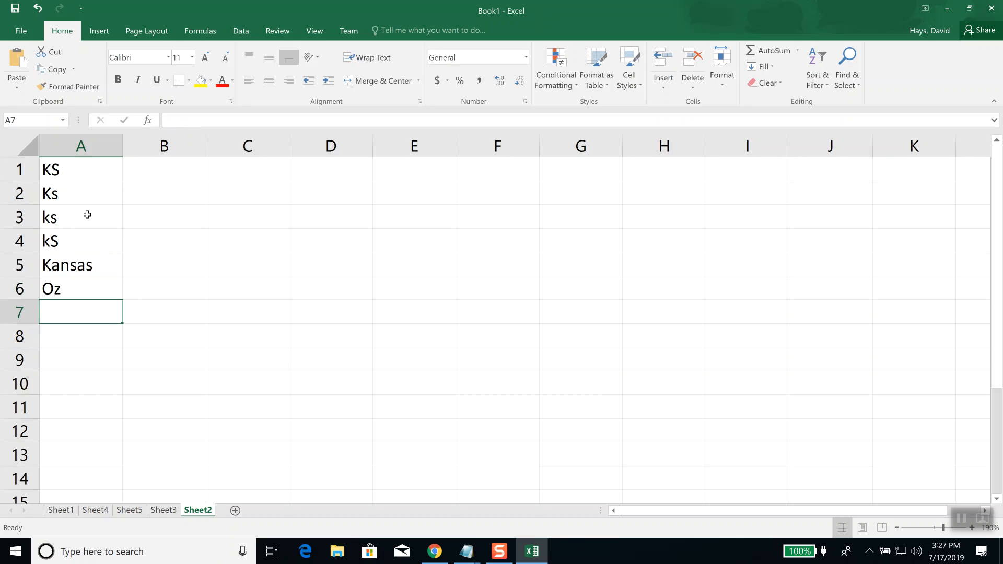
click(68, 166)
drag(68, 166, 67, 233)
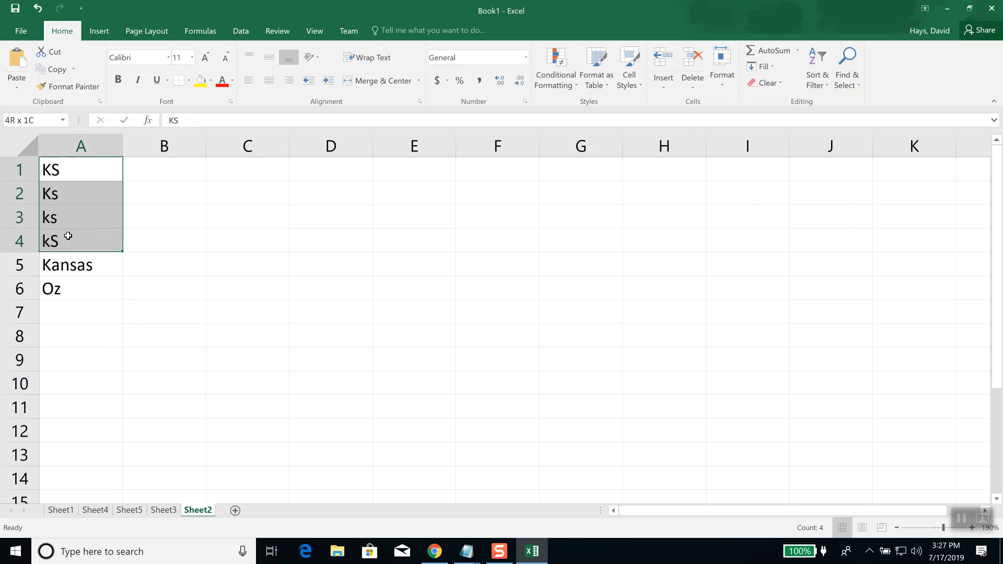
click(79, 269)
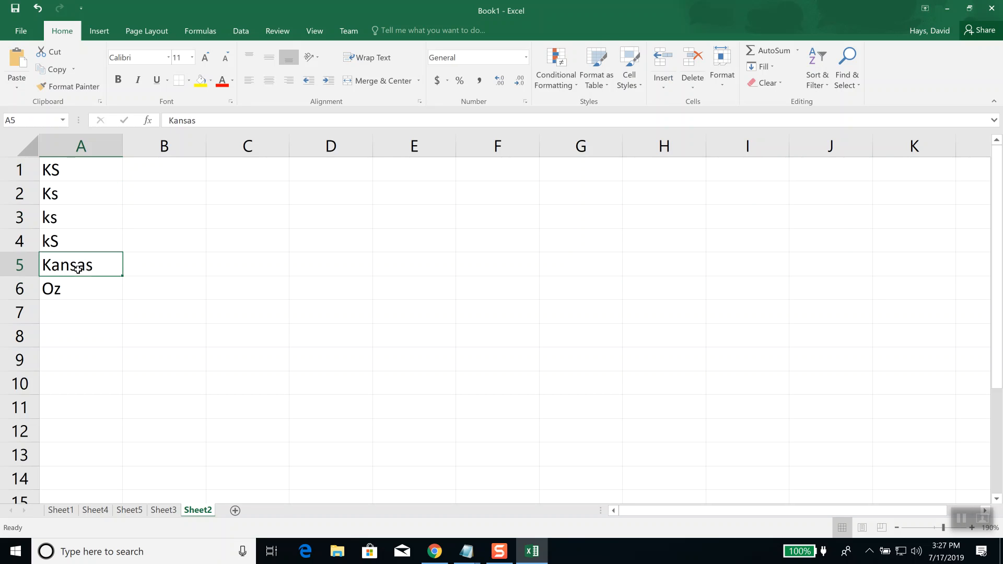
click(66, 287)
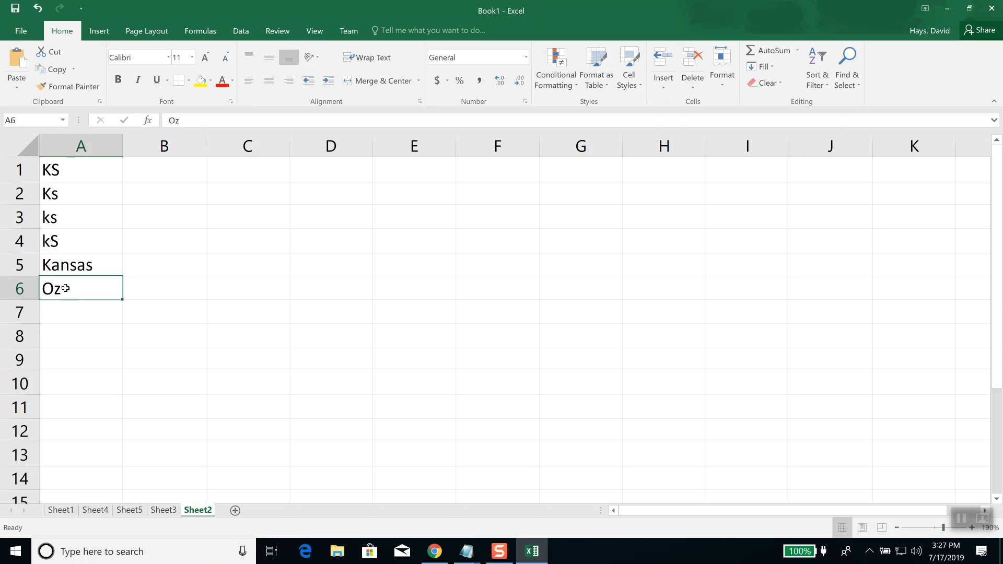
Enter Ark city in cell A7 and Arkansas City in cell A8.
click(73, 315)
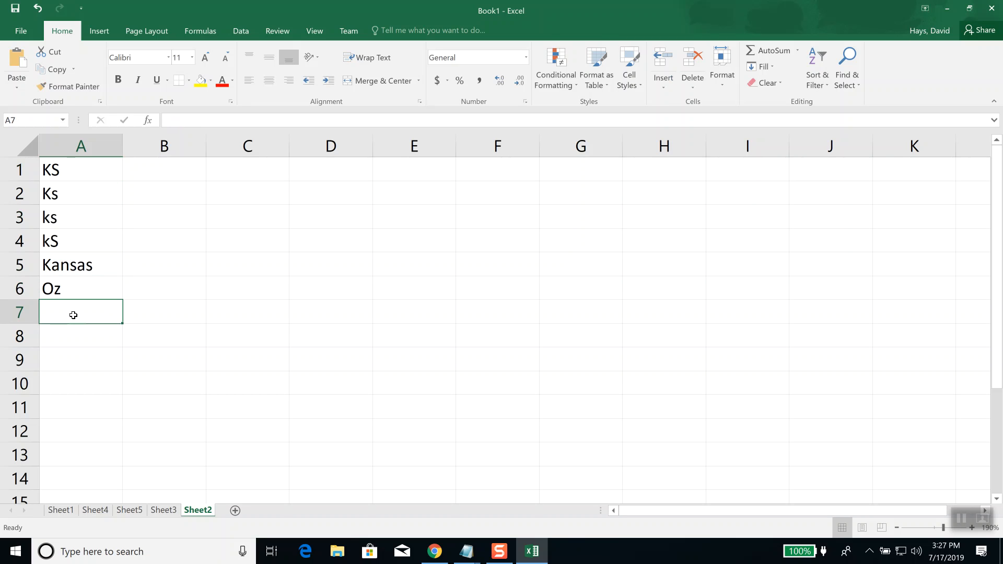
text(Ark )
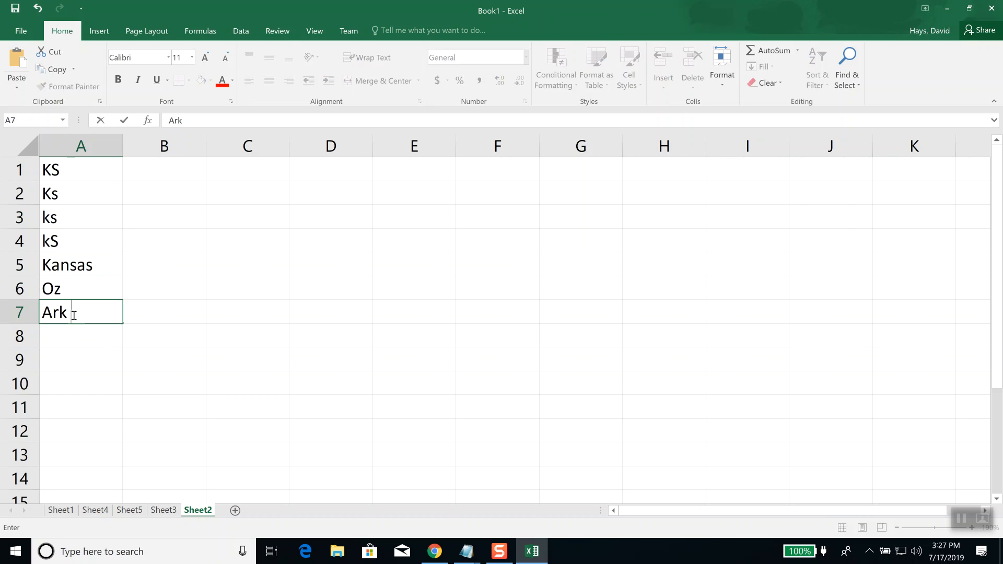
text(city)
key(Return)
text(Arkansas City)
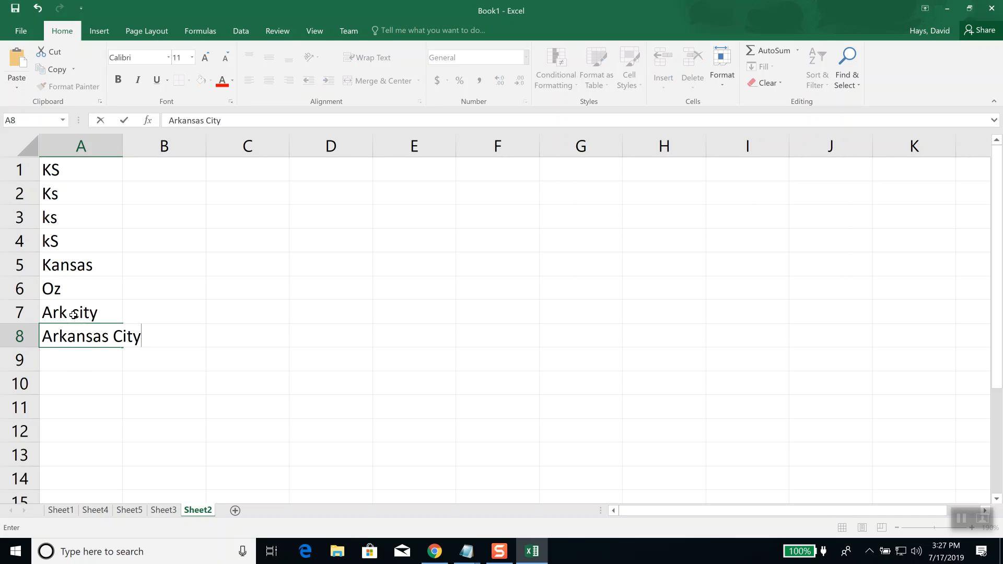
key(Return)
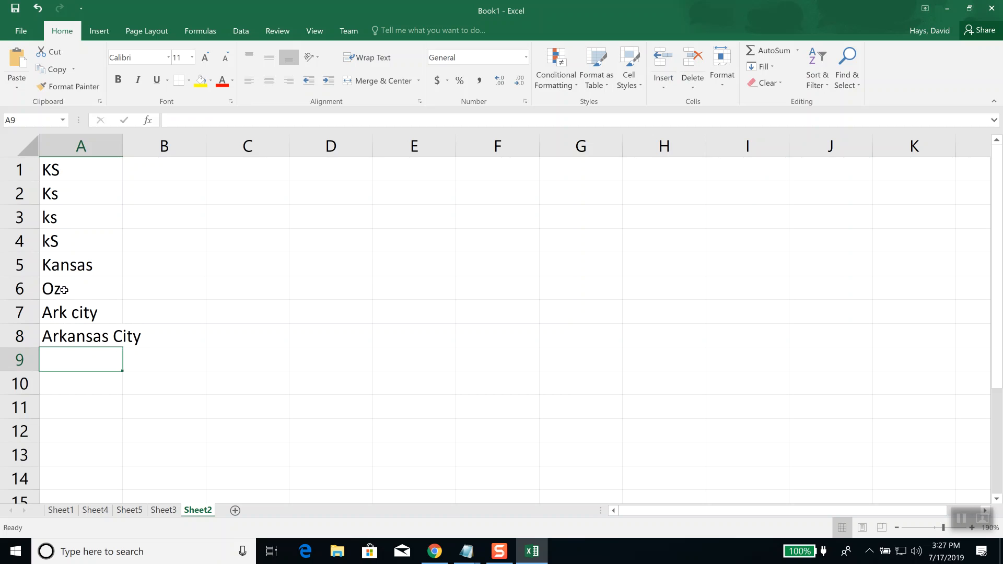
click(104, 319)
click(101, 340)
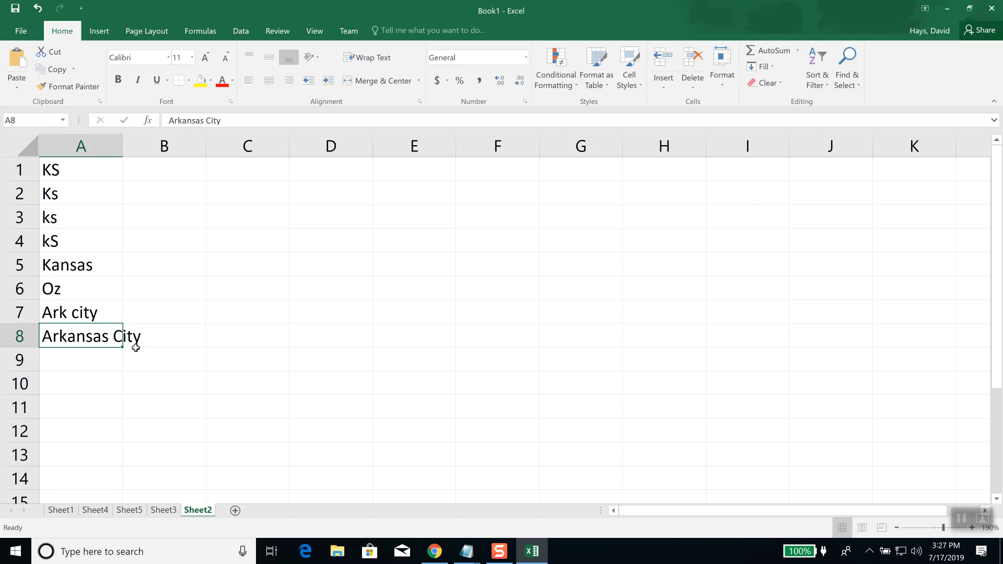
click(155, 255)
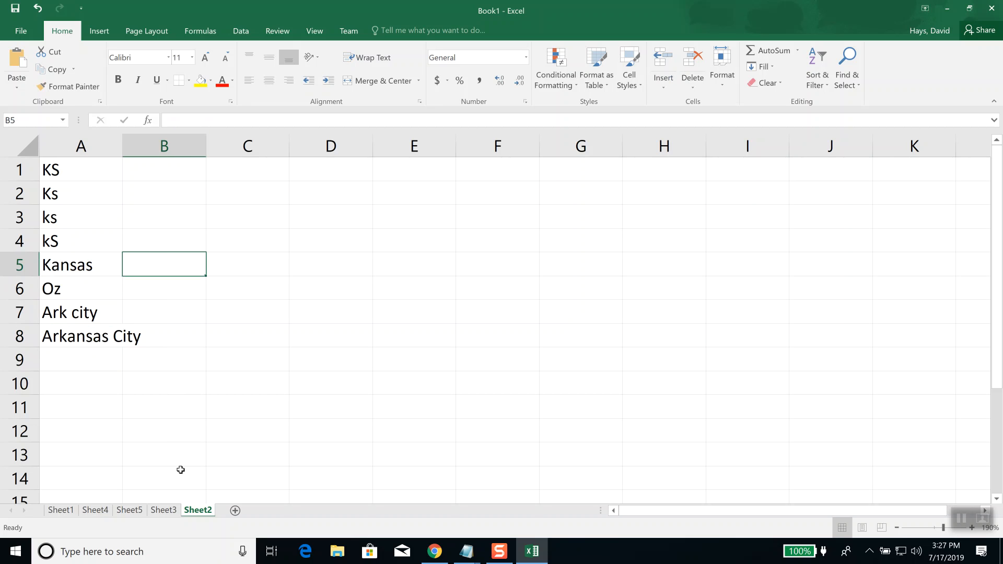
On Sheet5, enter BUS 1100 in cell E3 beside the Name, City and Amt table.
click(165, 511)
click(126, 511)
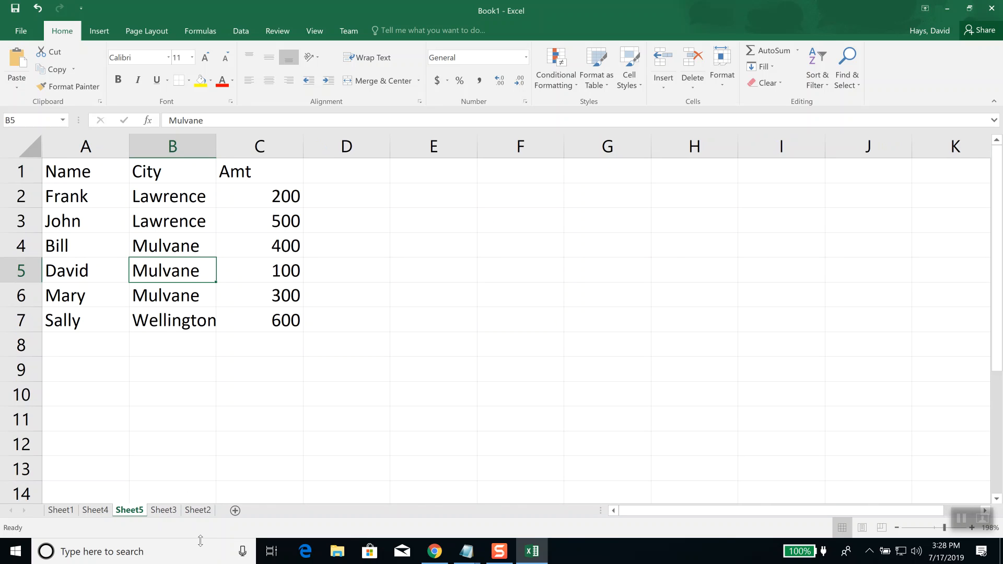
click(458, 215)
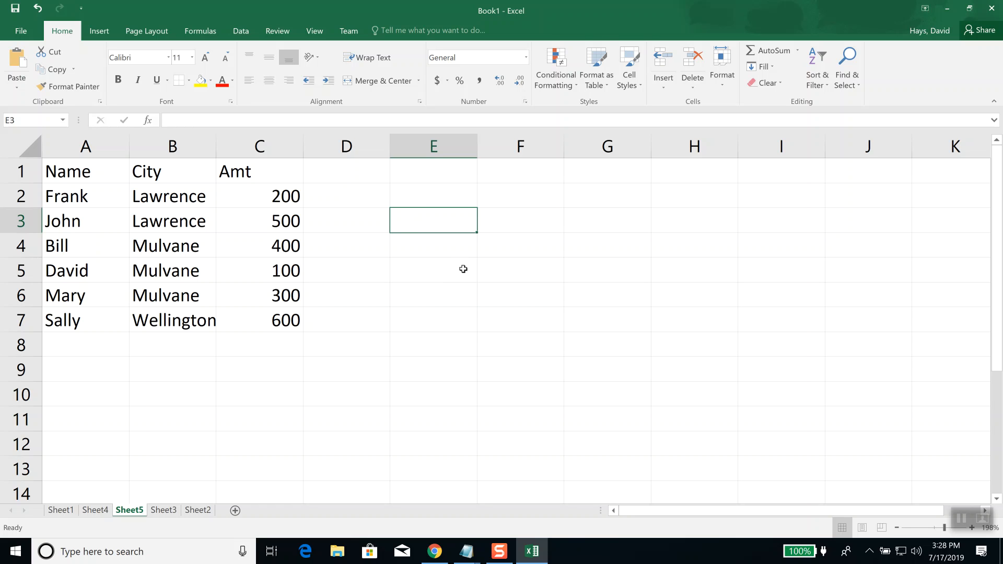
text(BUS 1100)
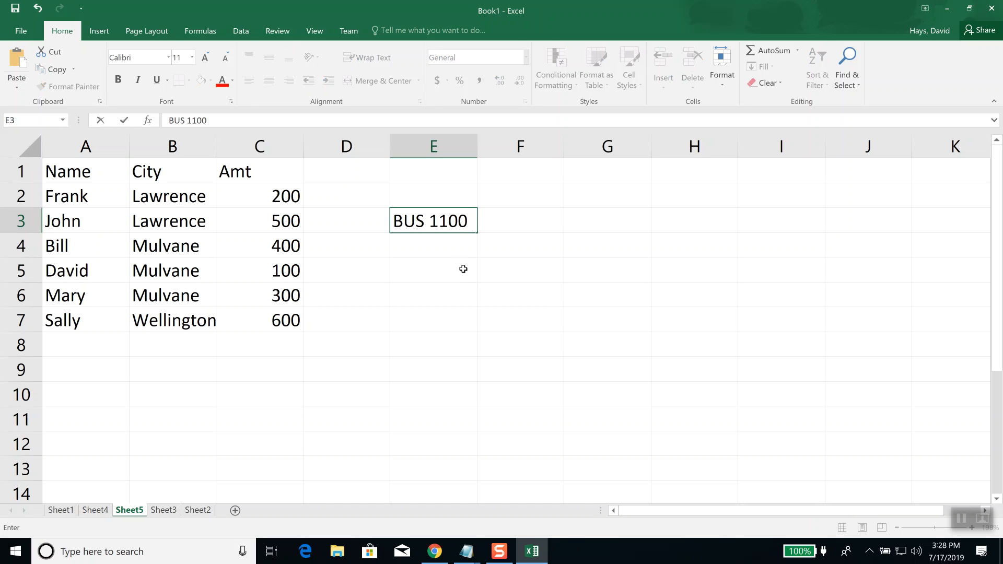
key(Return)
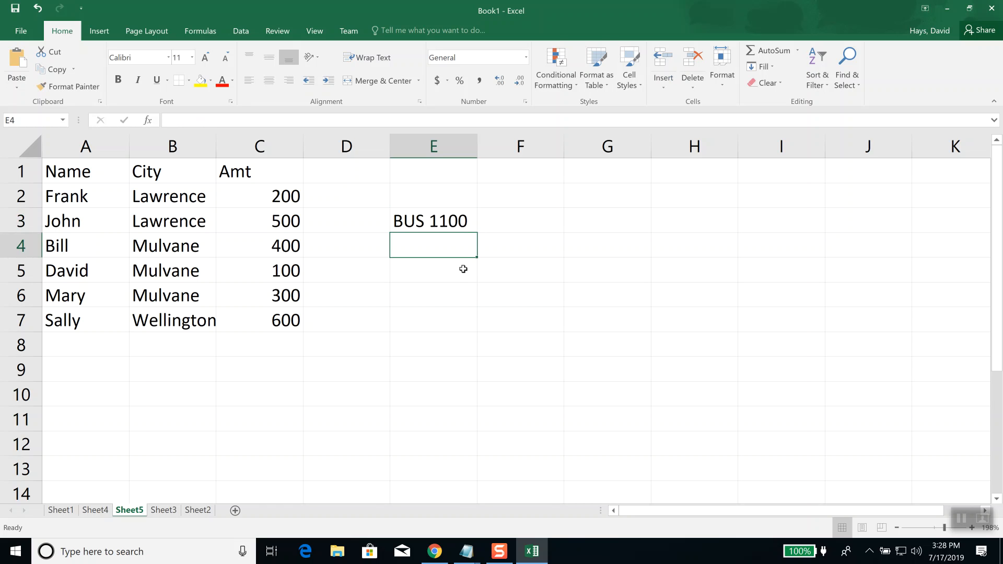
click(454, 224)
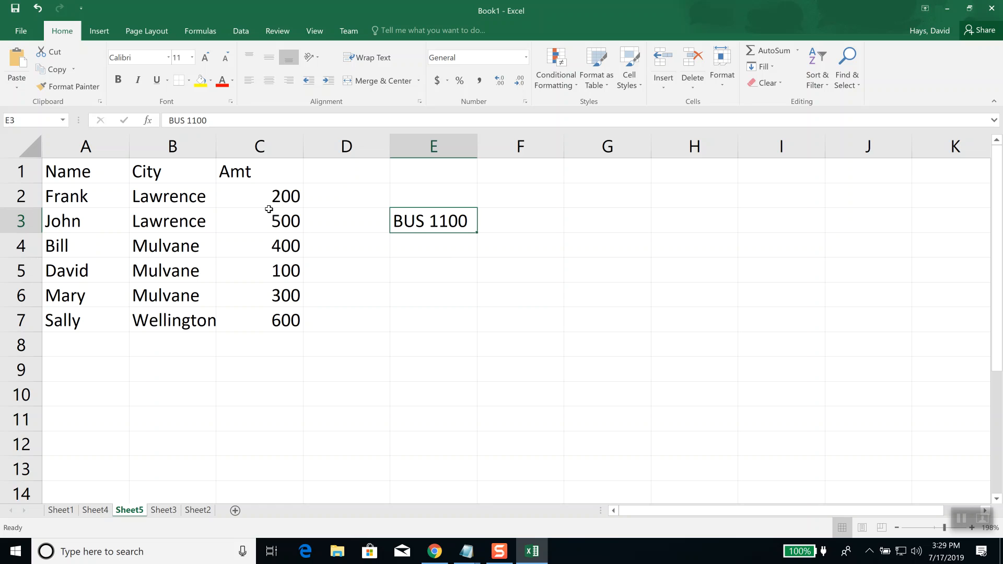
click(330, 238)
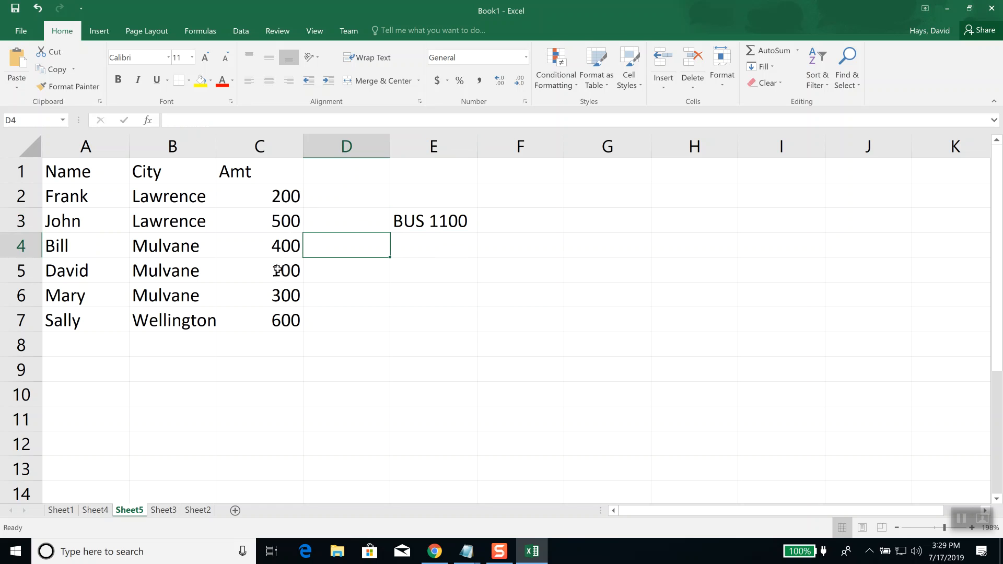
click(561, 238)
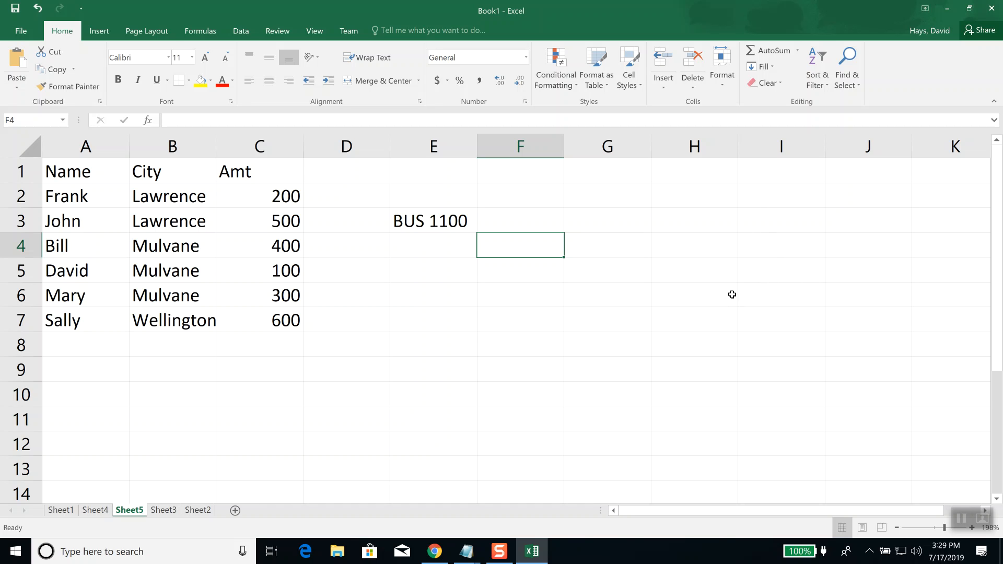
Try a case-sensitive A to Z custom sort of the Sheet2 column A entries without a header row and undo it.
click(197, 510)
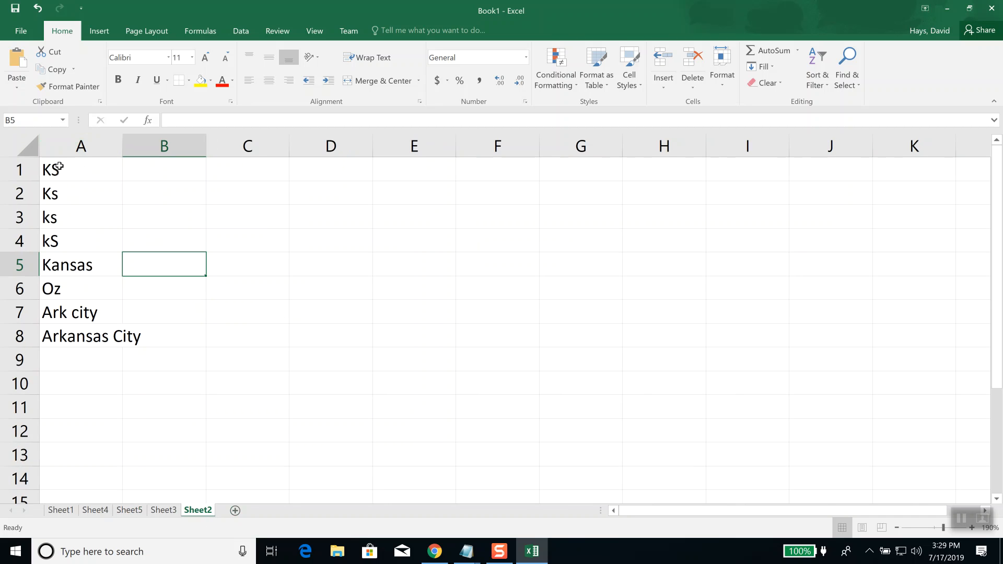
mouse_move(56, 170)
mouse_down()
mouse_move(60, 191)
mouse_move(68, 169)
mouse_up()
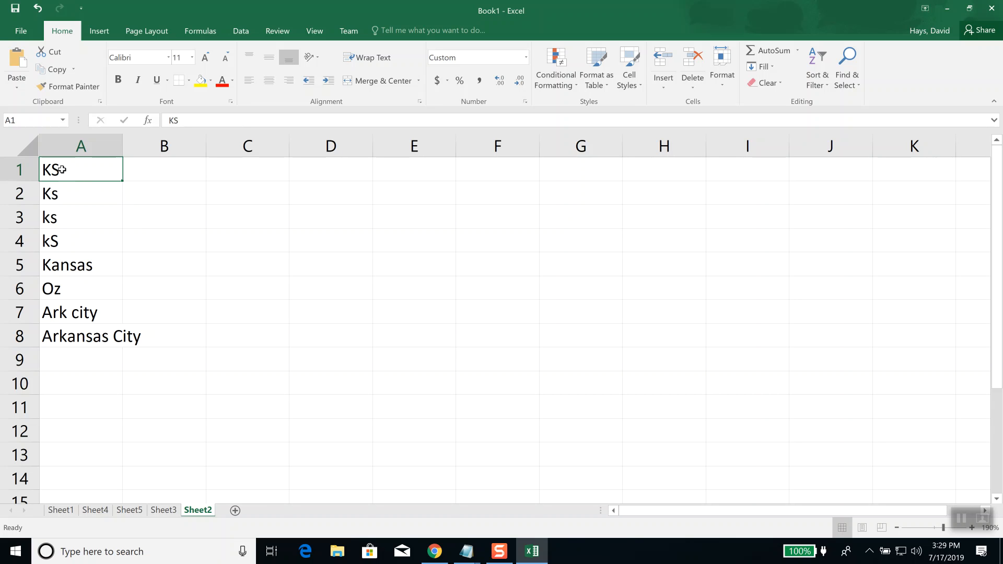
click(827, 86)
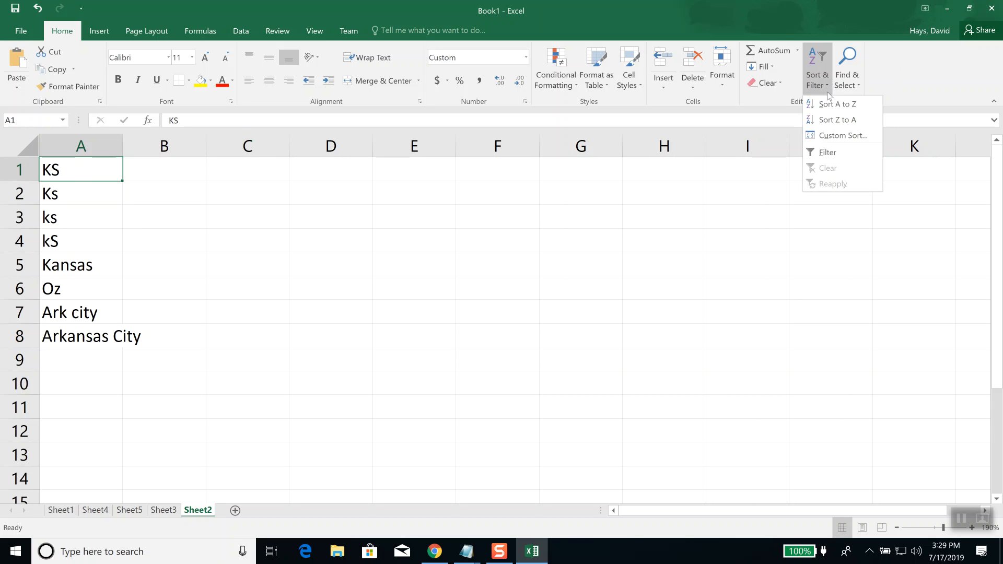
click(838, 133)
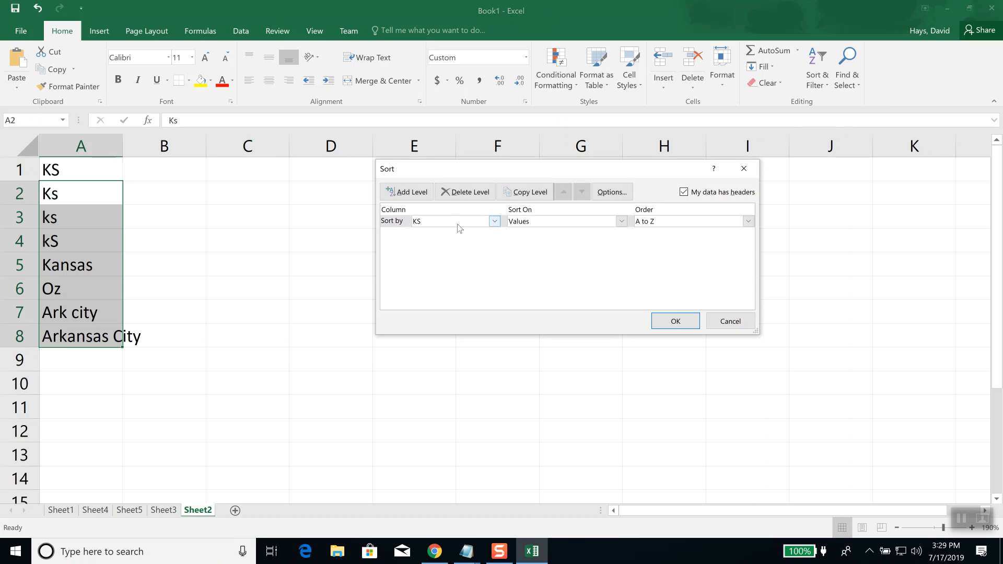
click(709, 194)
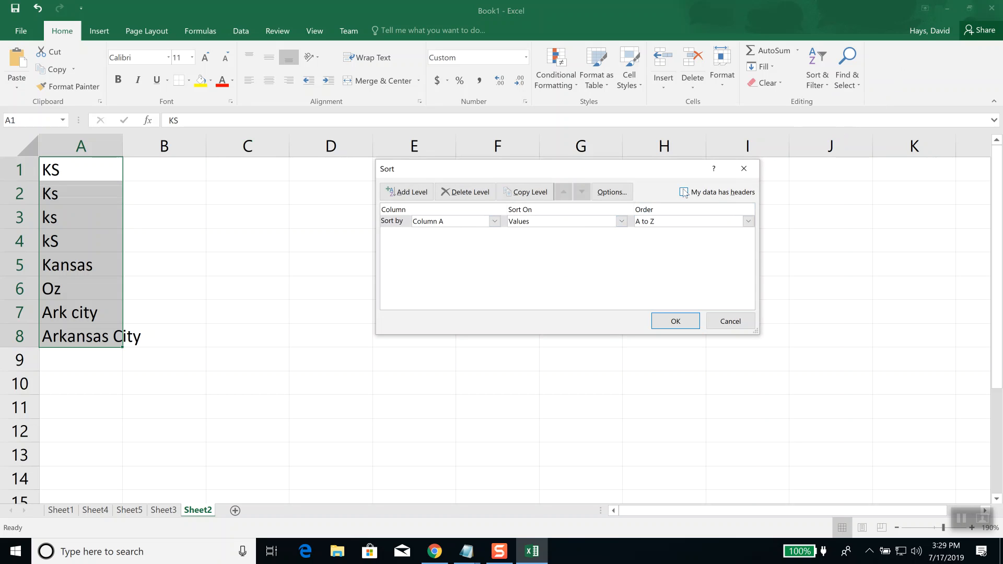
click(611, 192)
click(542, 212)
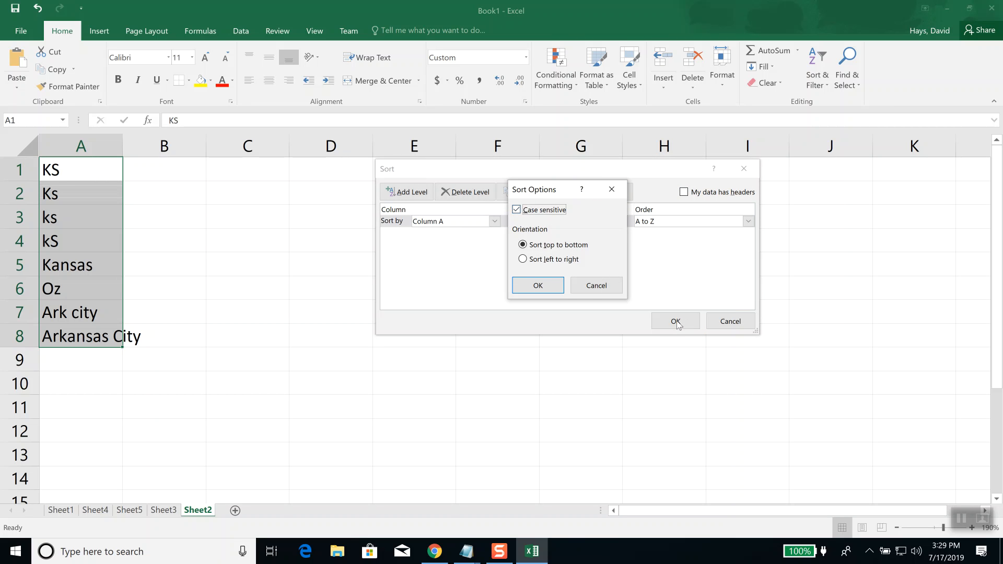
click(537, 286)
click(673, 319)
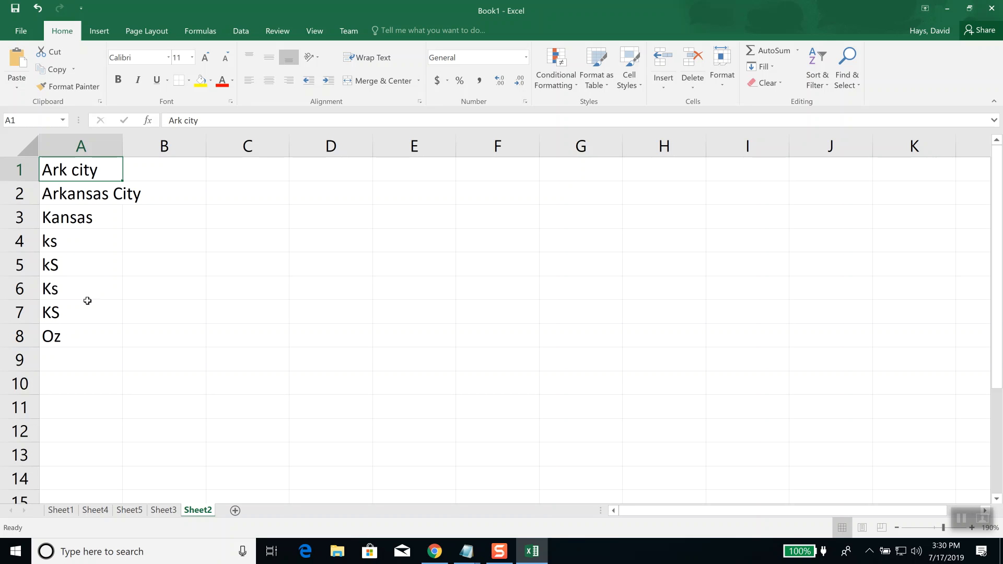
key(ctrl+z)
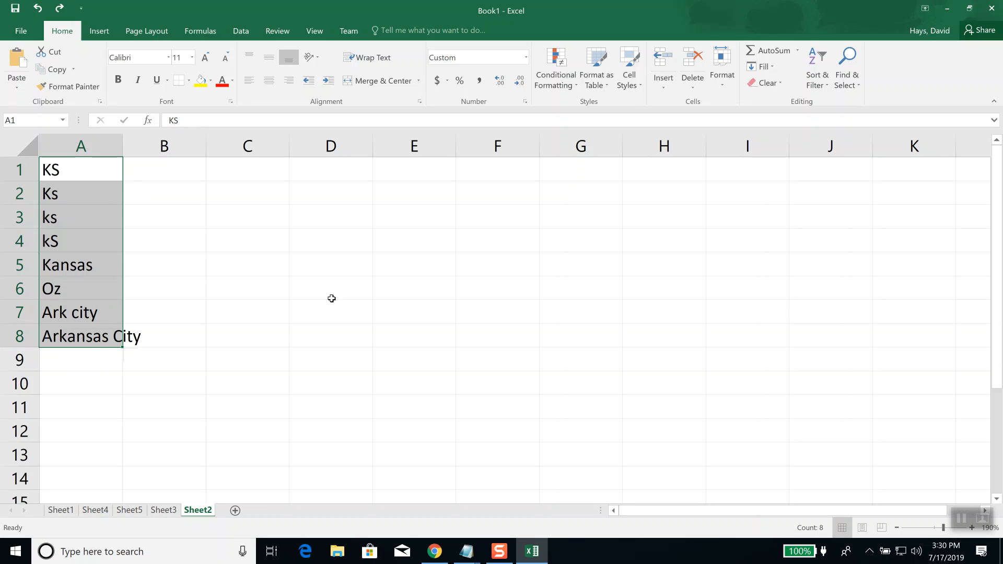
Sort column A from A to Z by values with the case-sensitive option turned off.
click(821, 89)
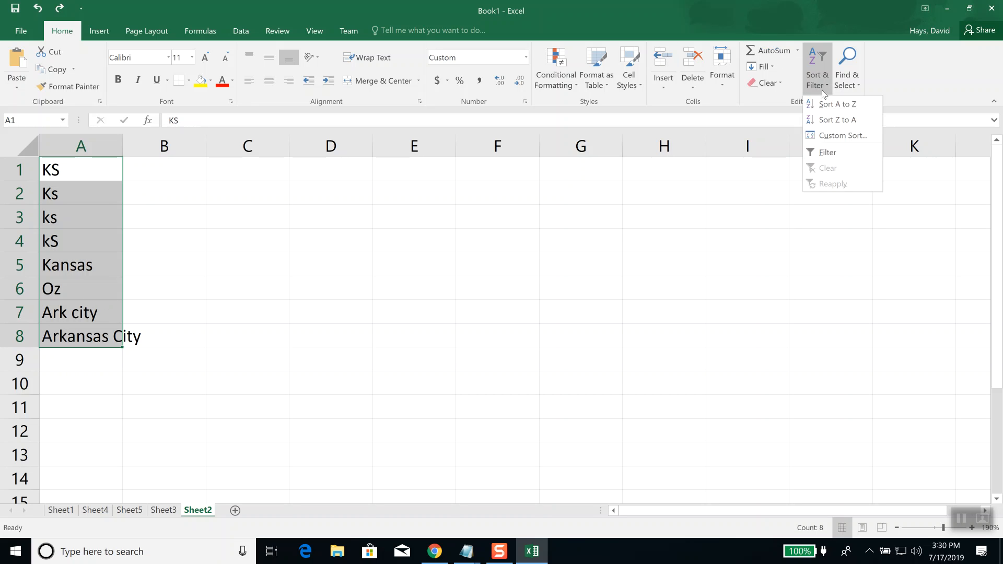
click(830, 135)
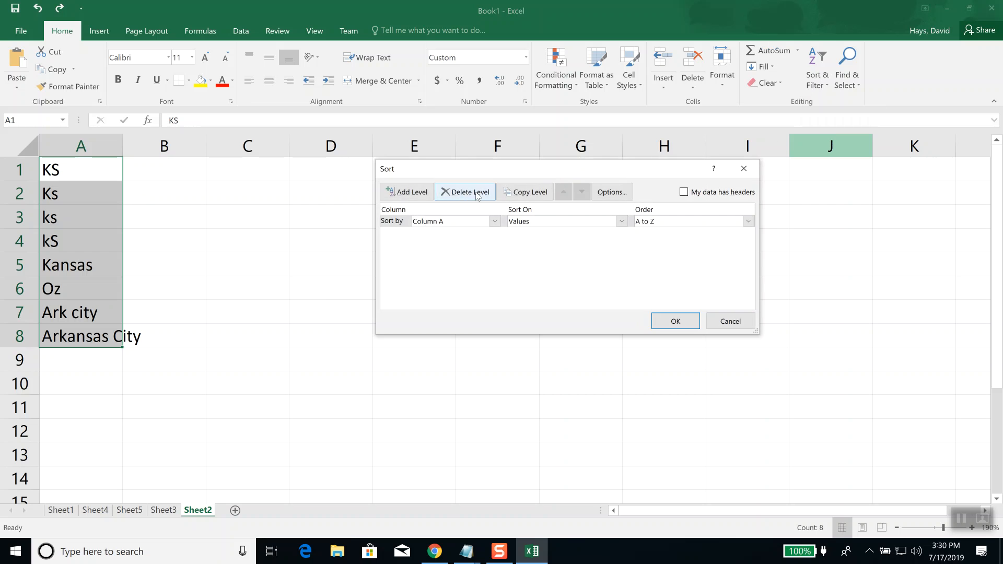
click(611, 192)
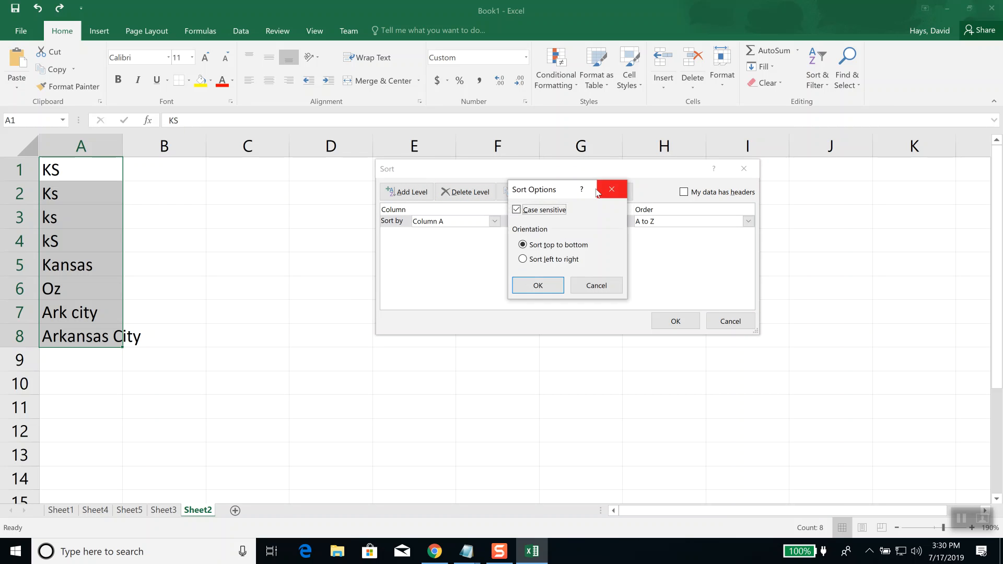
key(space)
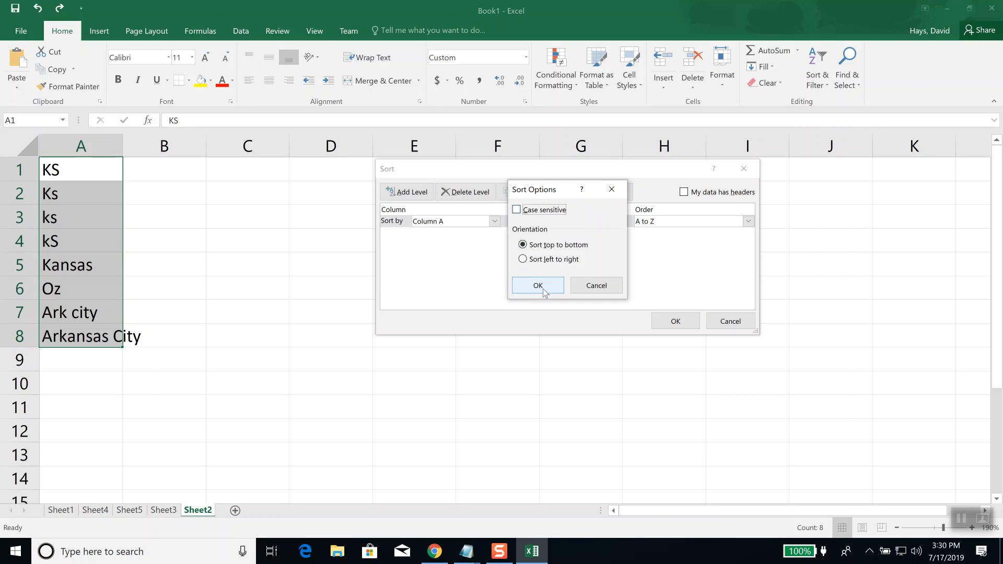
click(543, 290)
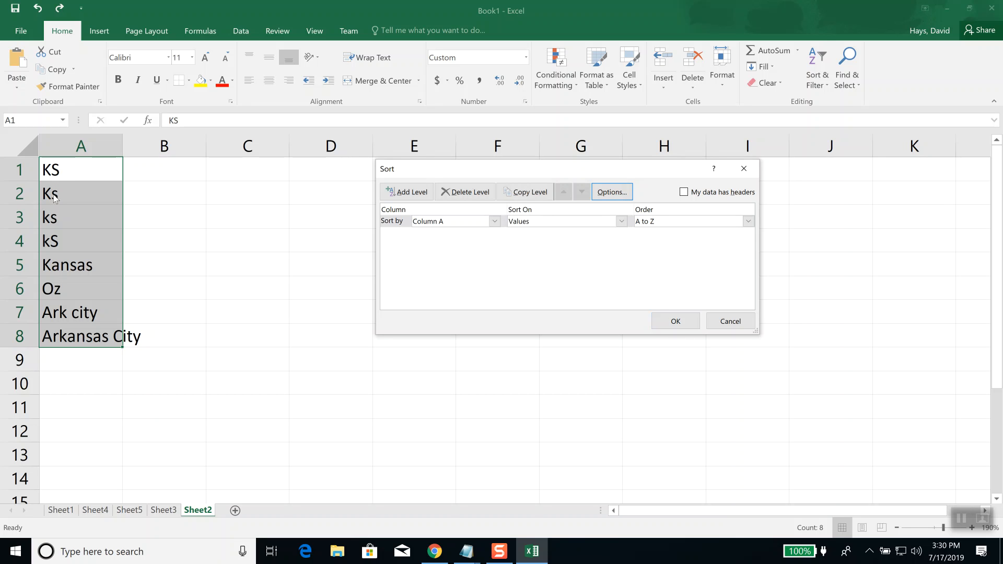
click(668, 320)
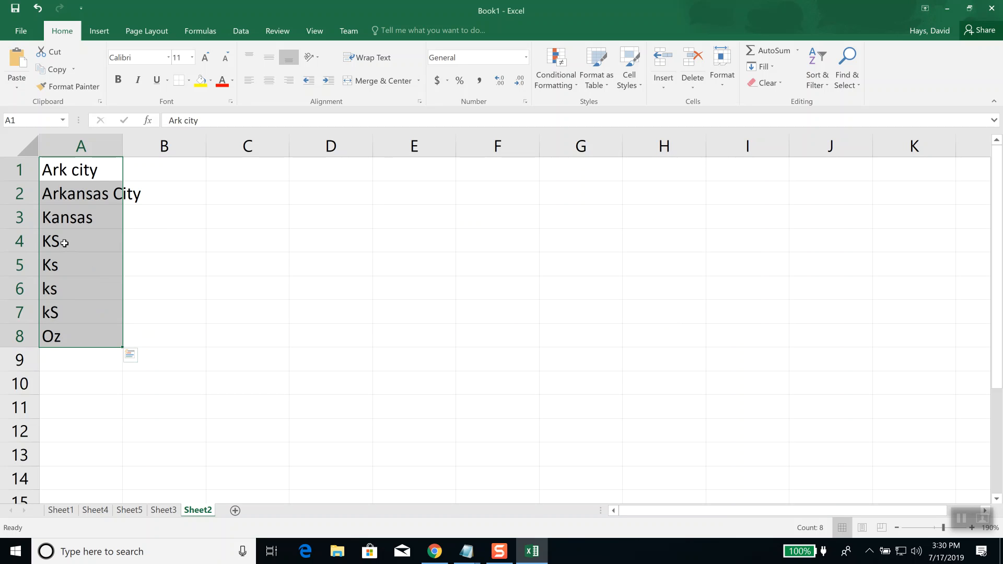
Examine the order of the differently capitalized KS entries in cells A4 through A7.
click(64, 243)
click(53, 265)
click(52, 288)
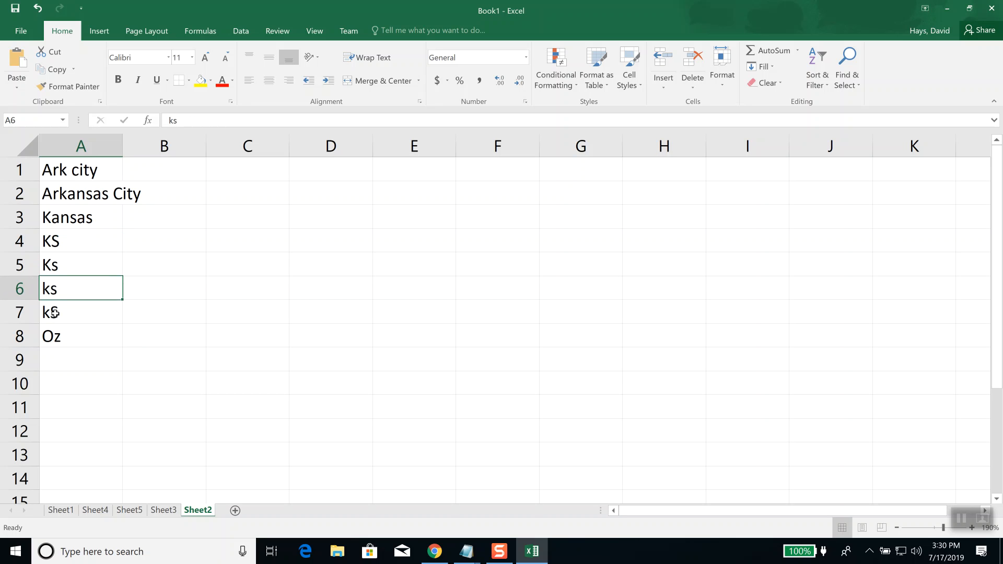
click(54, 313)
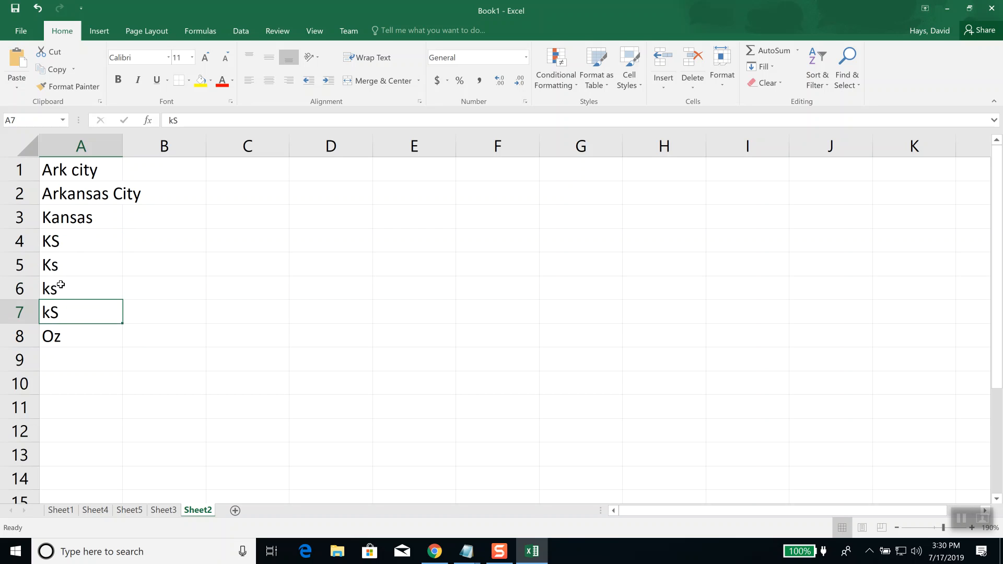
click(65, 240)
drag(65, 239, 53, 312)
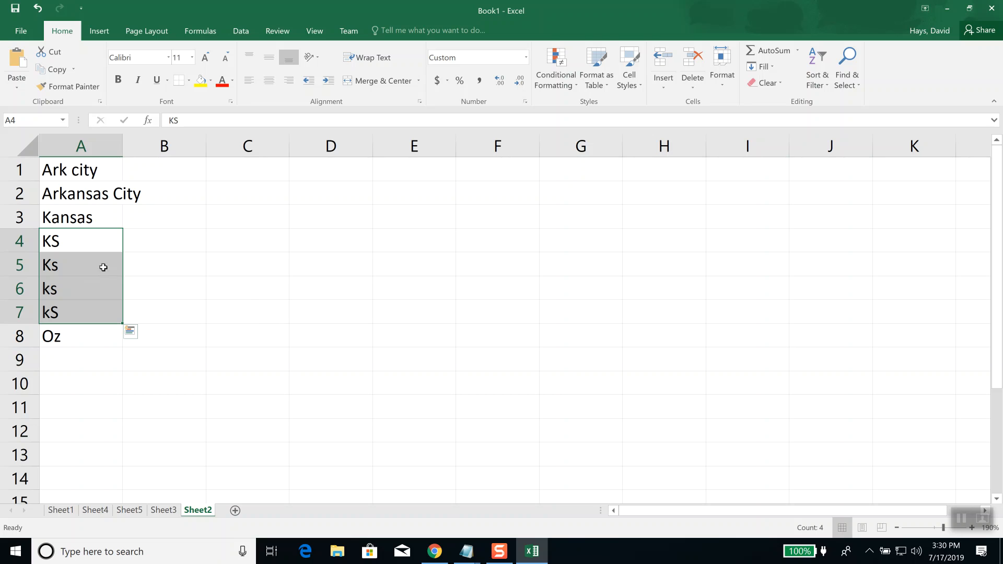
click(226, 234)
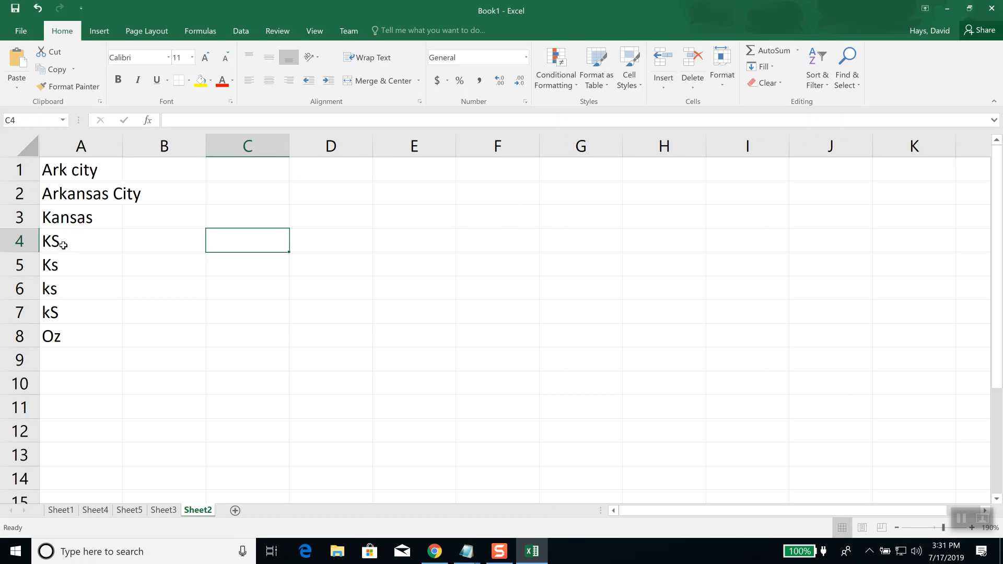
Review the case sensitivity and orientation choices in the custom sort options for column A and cancel the sort.
click(51, 168)
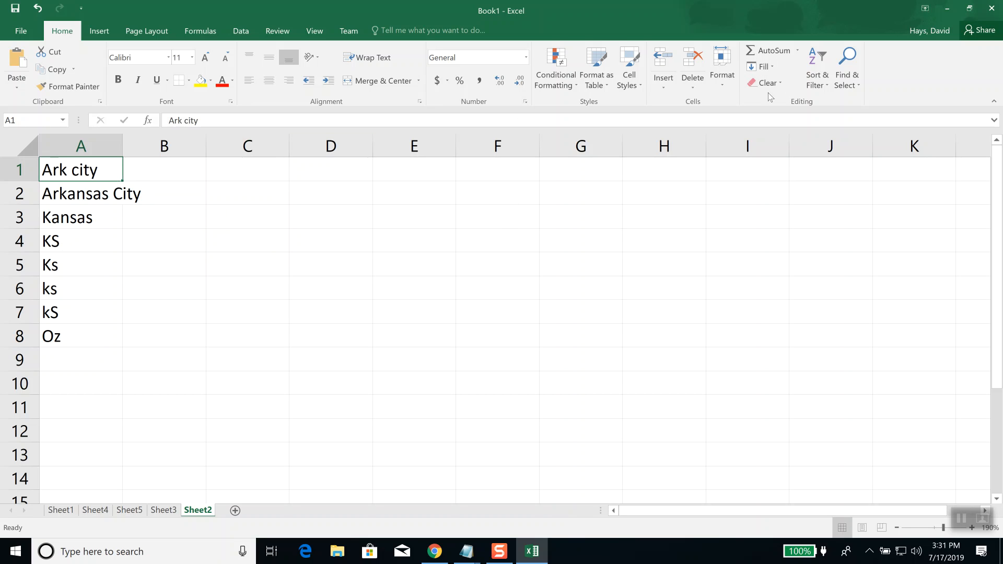
click(817, 85)
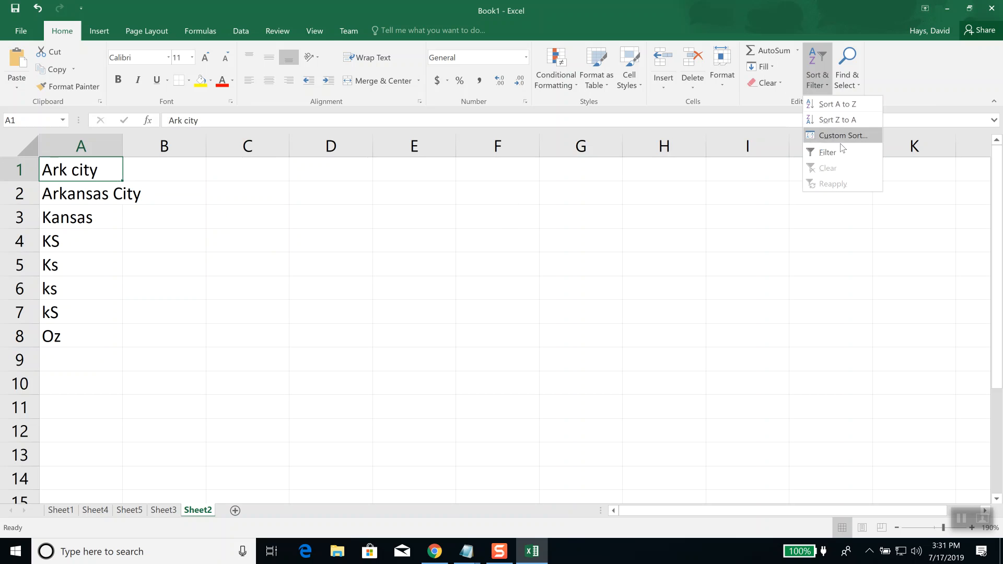
click(819, 134)
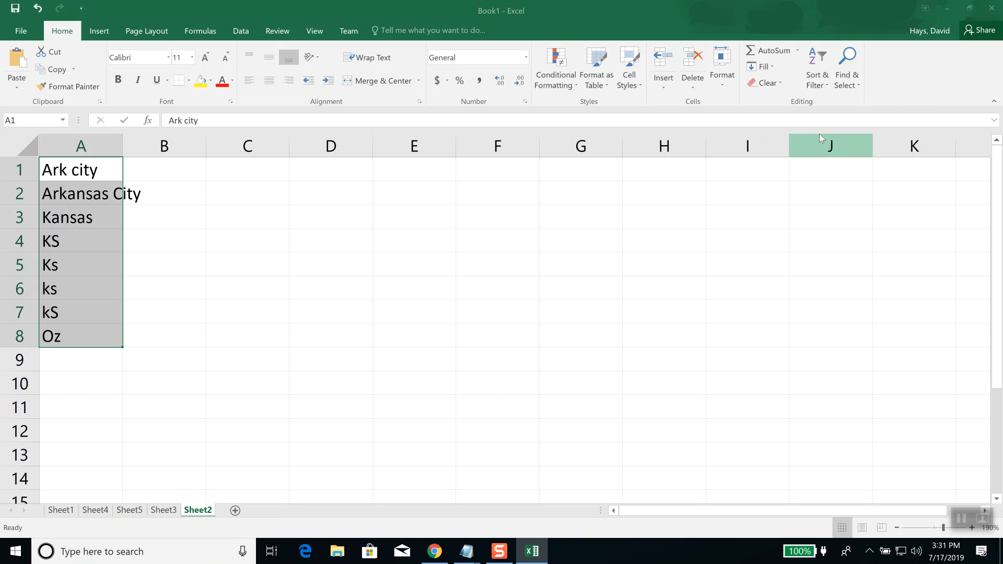
click(606, 192)
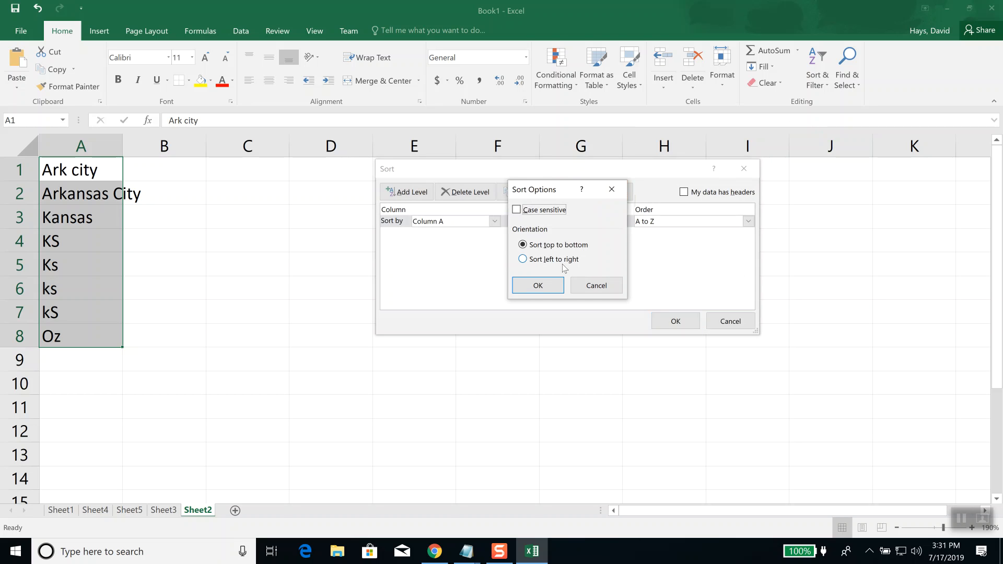
click(588, 290)
click(728, 320)
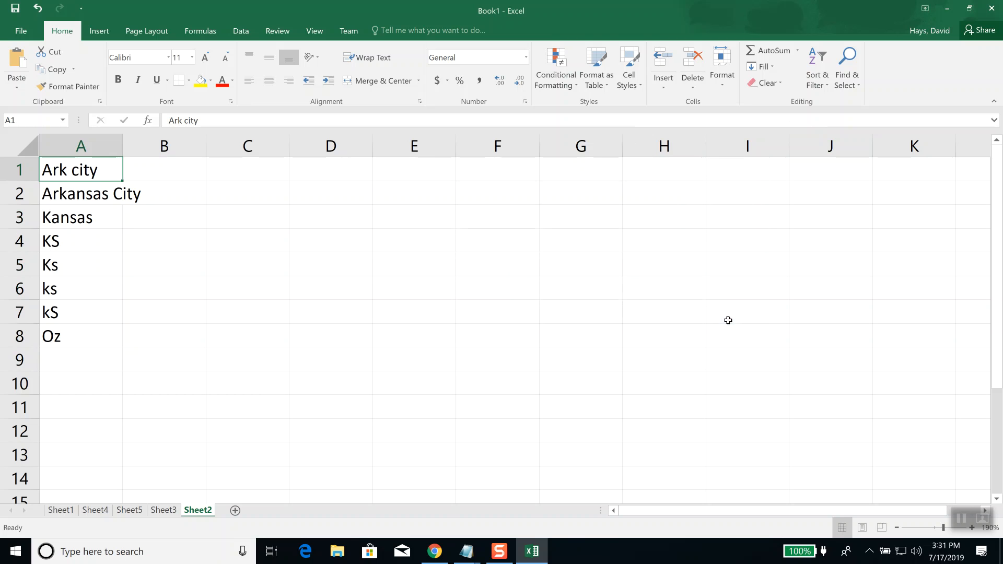
click(80, 255)
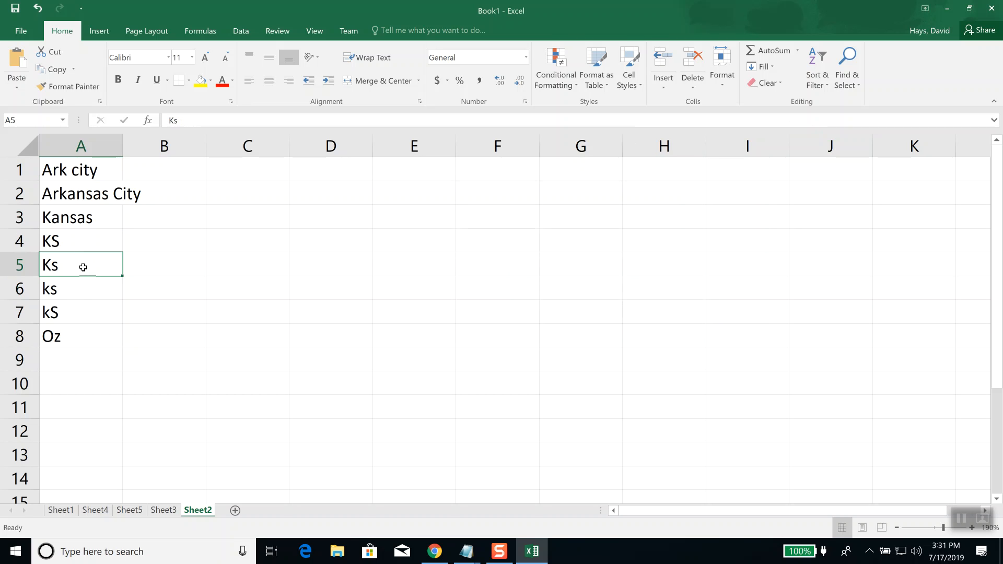